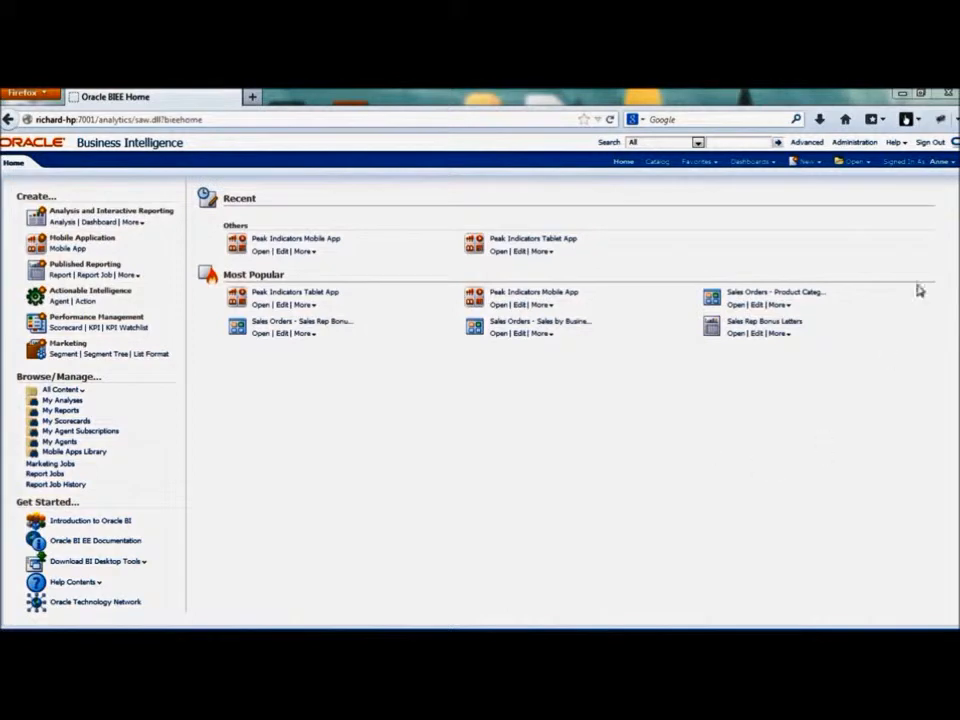
- Start a new mobile app and choose Phone as its target device type
{"action": "left_click", "coordinate": [806, 161]}
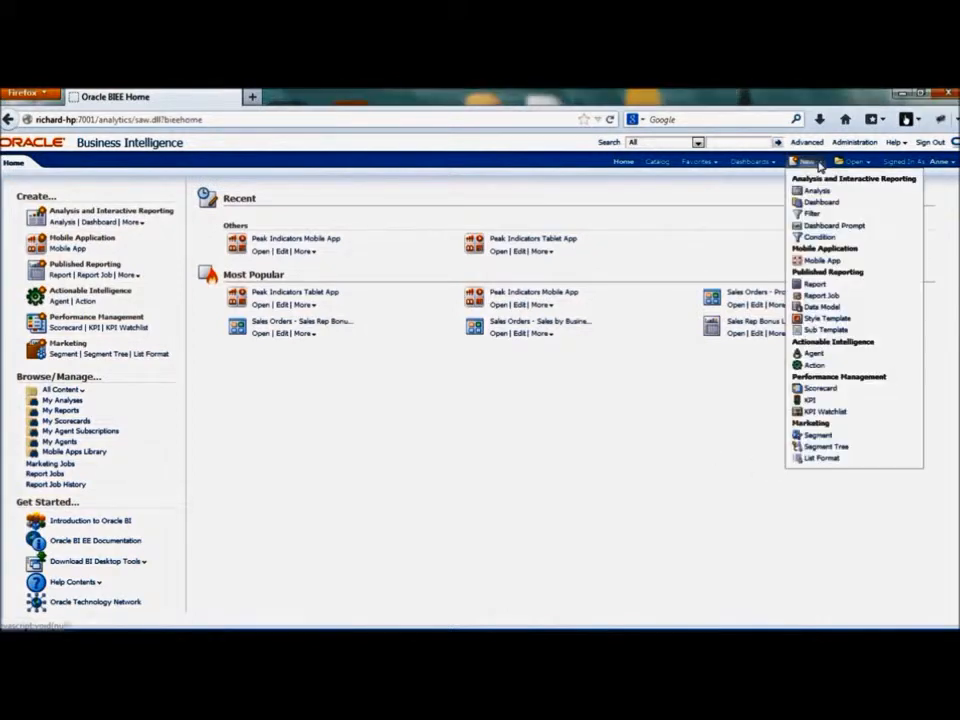
{"action": "left_click", "coordinate": [838, 261]}
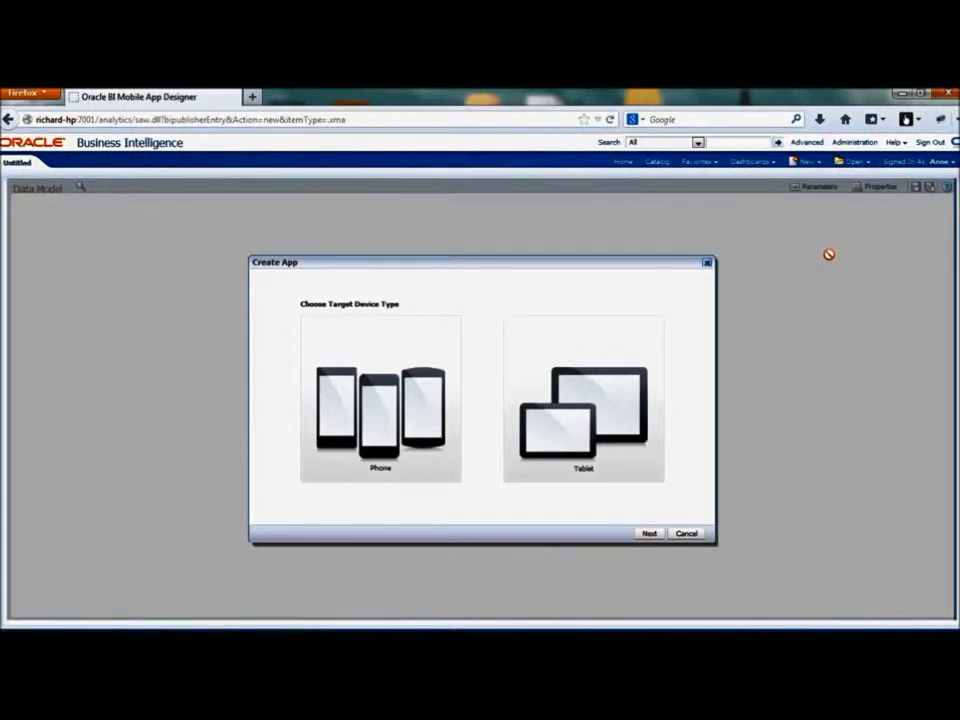
{"action": "left_click", "coordinate": [393, 398]}
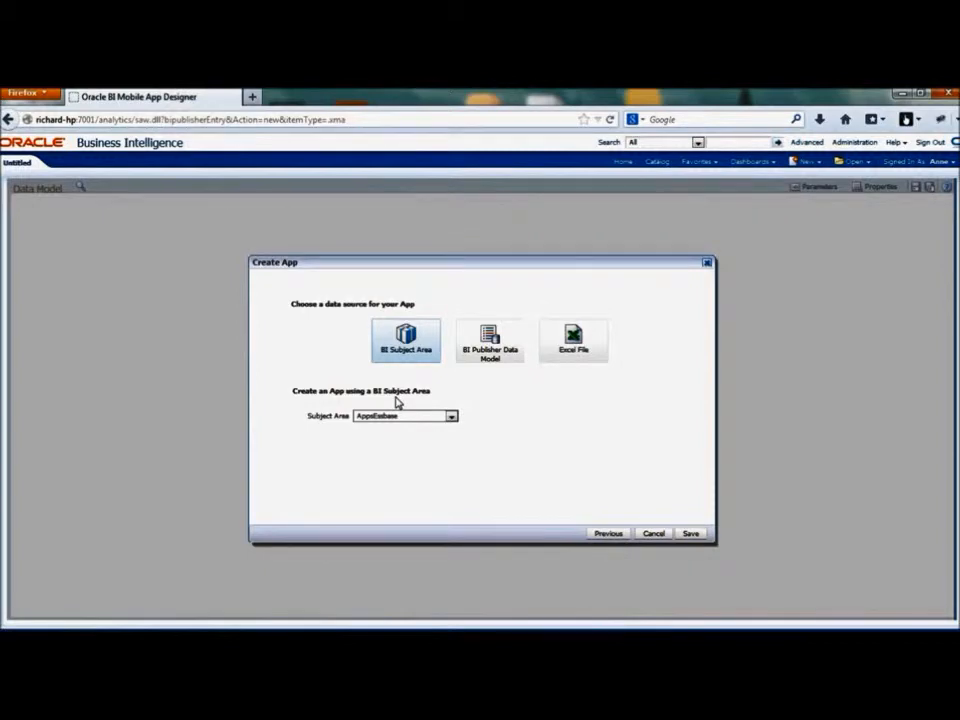
- Examine the available data sources: the subject area list, BI Publisher data models in Shared Folders, and Excel file upload
{"action": "left_click", "coordinate": [452, 415]}
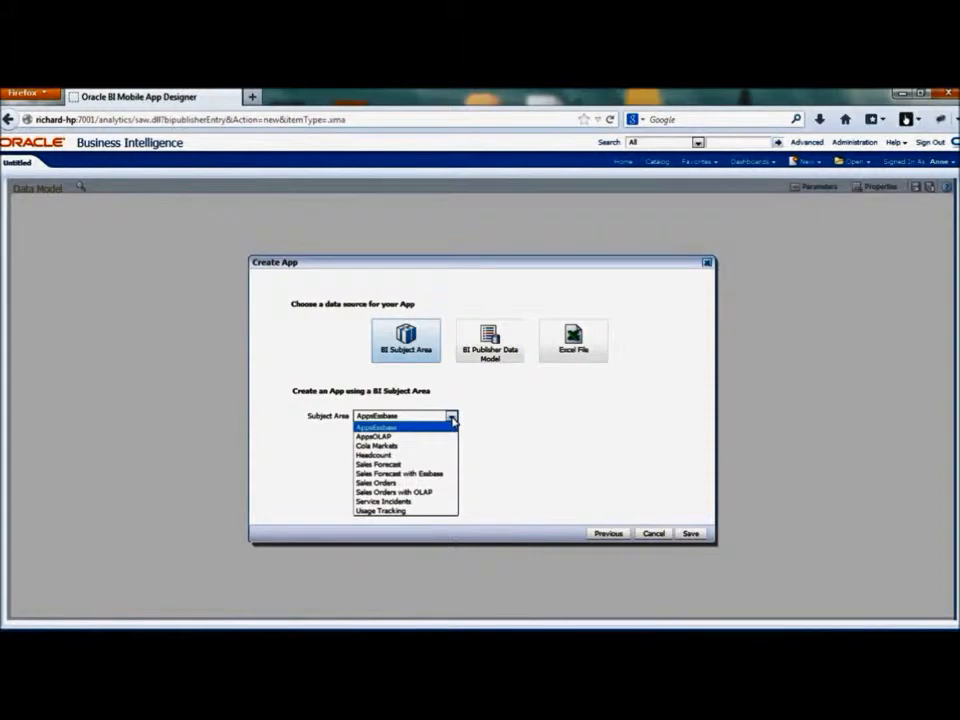
{"action": "left_click", "coordinate": [452, 421]}
{"action": "left_click", "coordinate": [511, 366]}
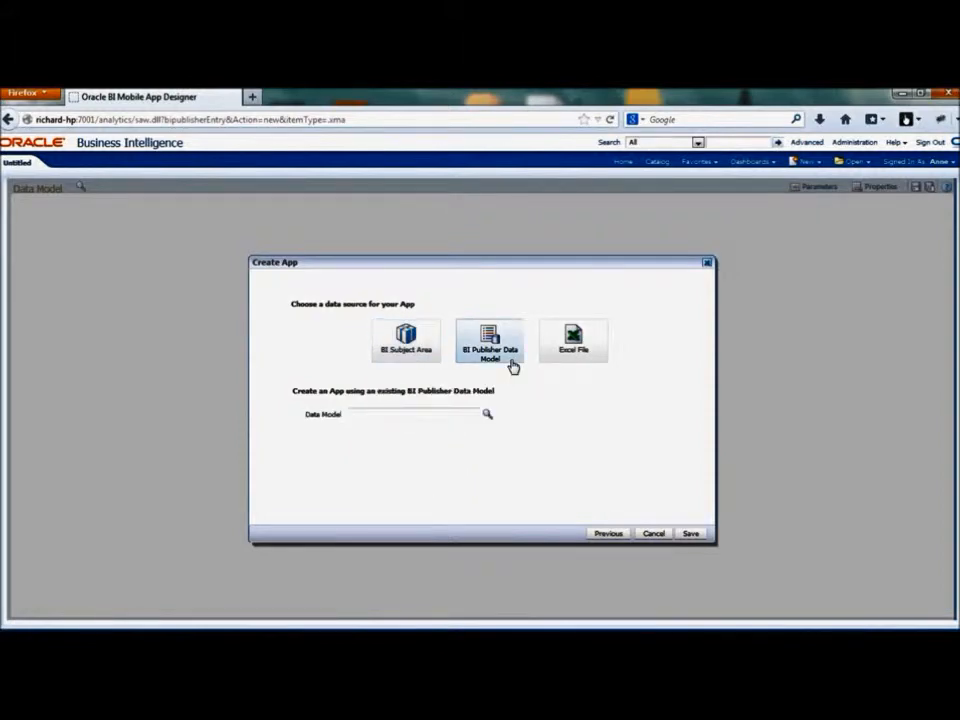
{"action": "left_click", "coordinate": [487, 414]}
{"action": "left_click", "coordinate": [350, 295]}
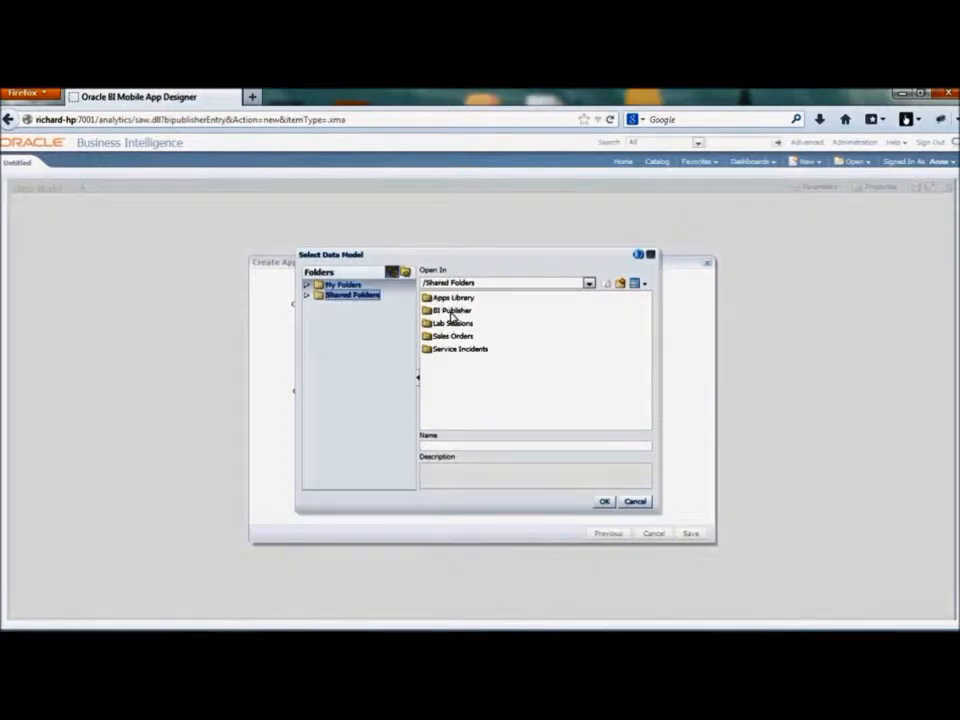
{"action": "left_click", "coordinate": [451, 311]}
{"action": "left_click", "coordinate": [631, 505]}
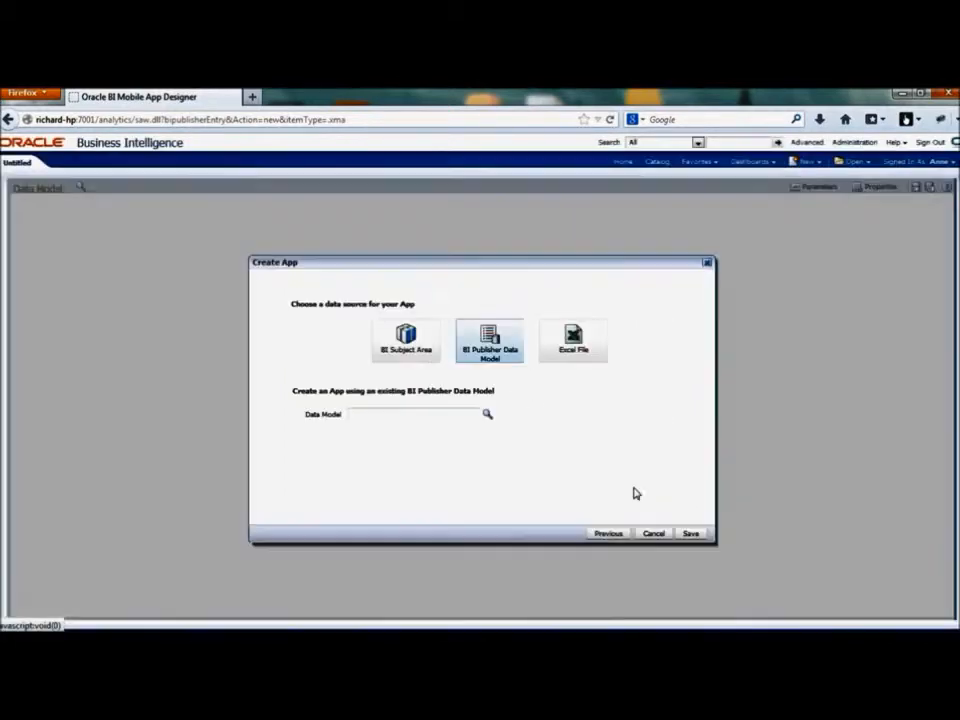
{"action": "left_click", "coordinate": [590, 360]}
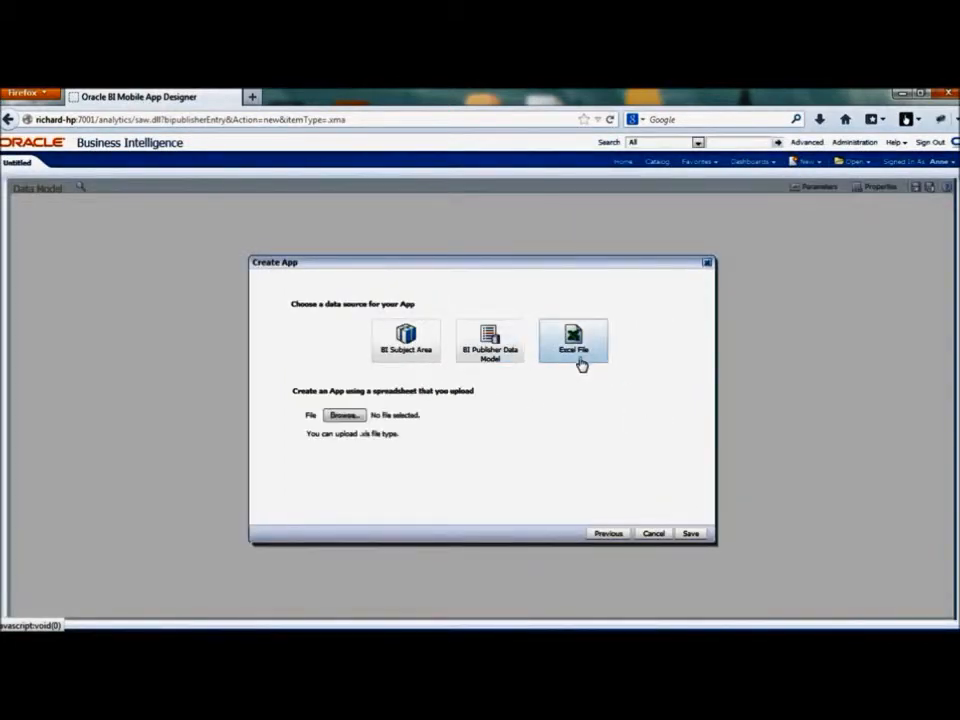
{"action": "left_click", "coordinate": [343, 414]}
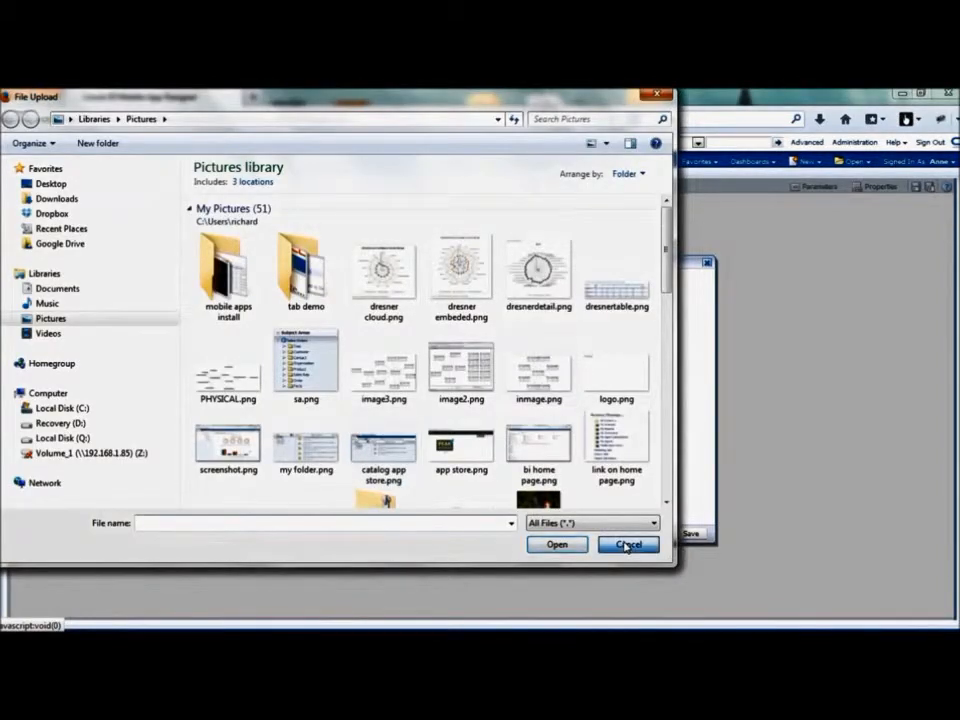
{"action": "left_click", "coordinate": [627, 545]}
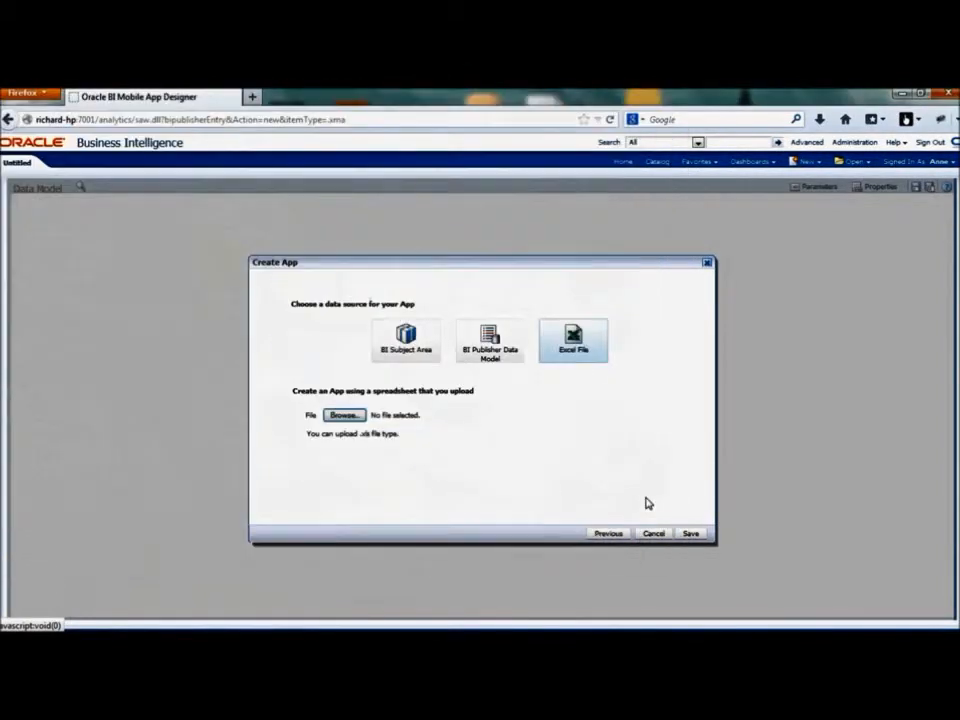
- Base the app on the Sales Orders BI subject area and save it in My Folders as OBI Mobile App test
{"action": "left_click", "coordinate": [422, 358]}
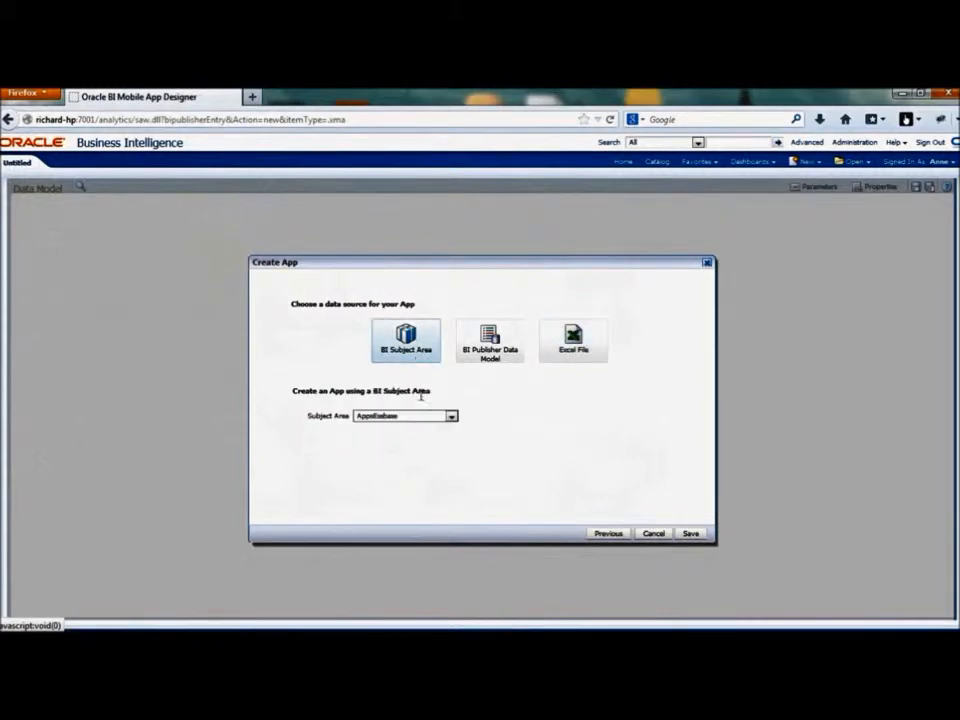
{"action": "left_click", "coordinate": [428, 416]}
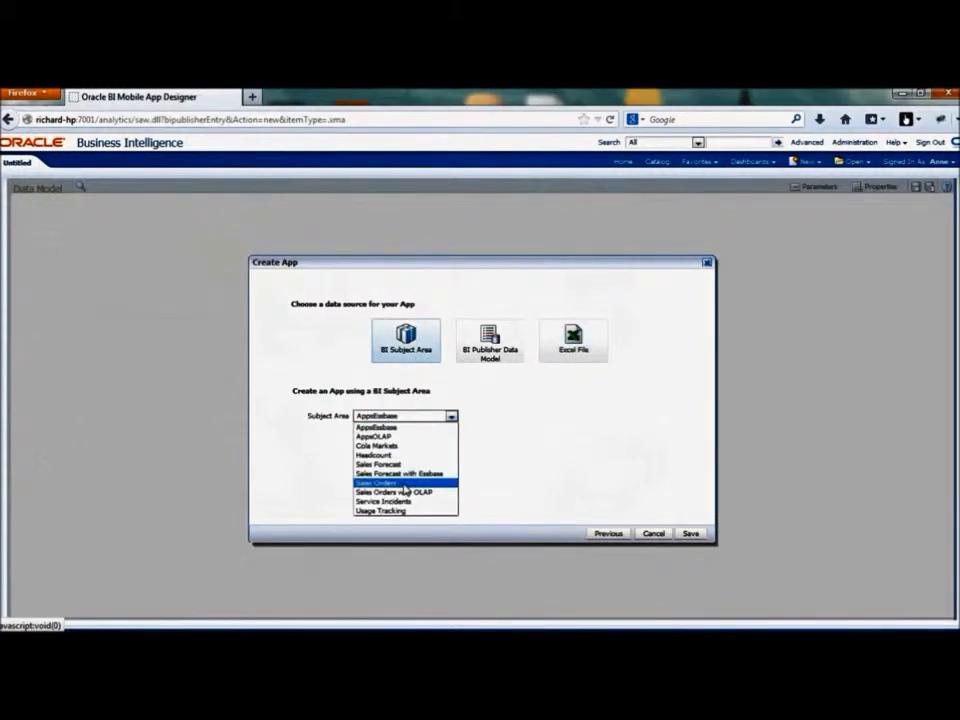
{"action": "left_click", "coordinate": [405, 484]}
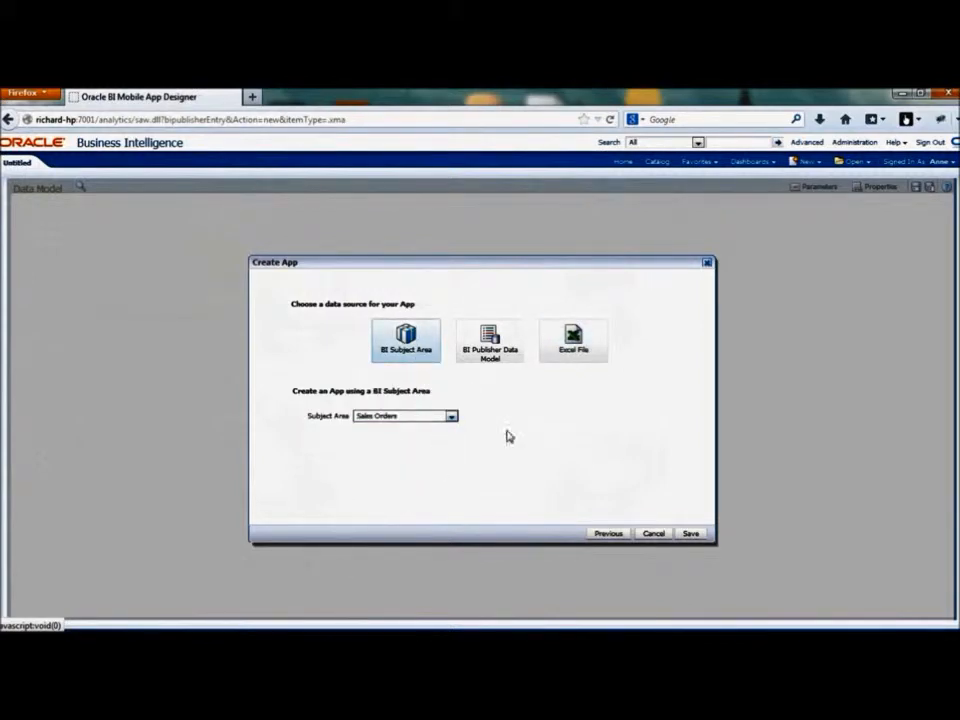
{"action": "left_click", "coordinate": [689, 534]}
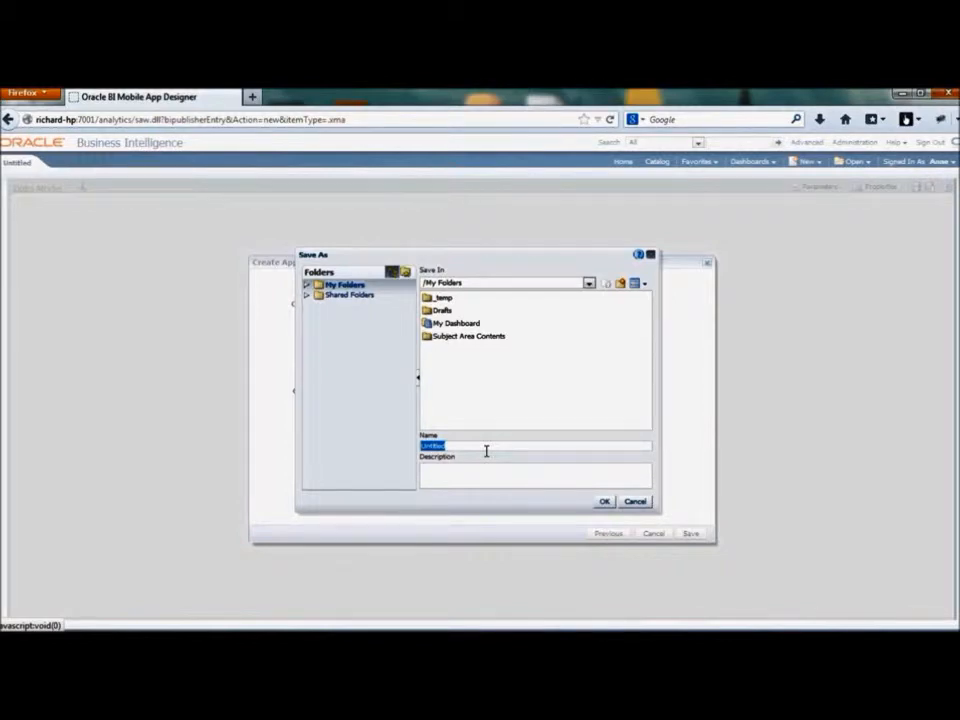
{"action": "type", "text": "Oil"}
{"action": "left_click", "coordinate": [603, 521]}
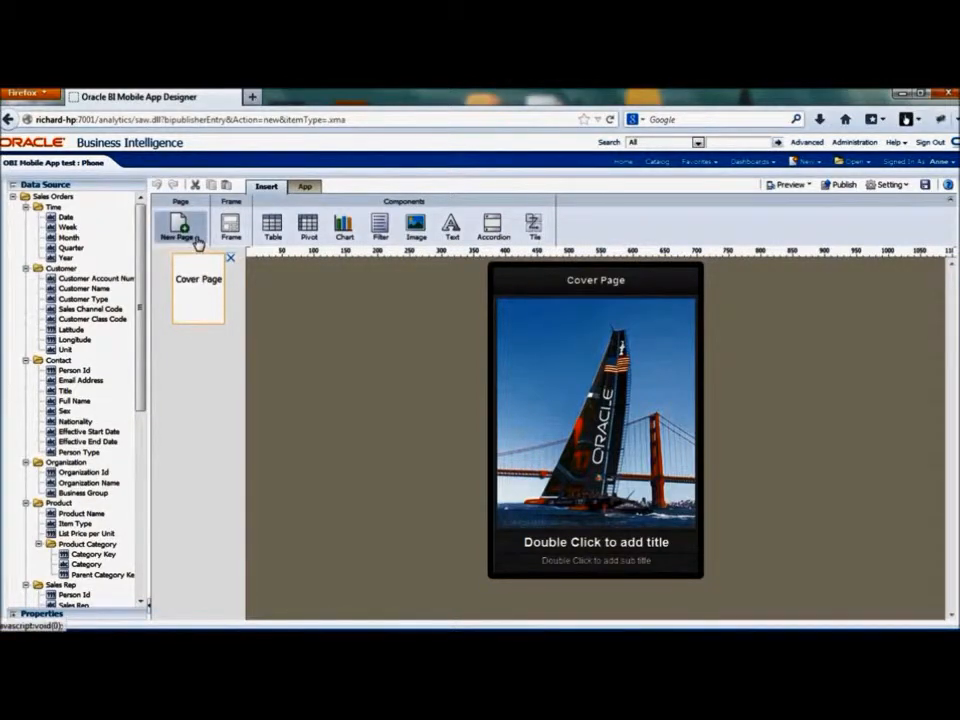
- Change the app's theme to White
{"action": "left_click", "coordinate": [305, 188]}
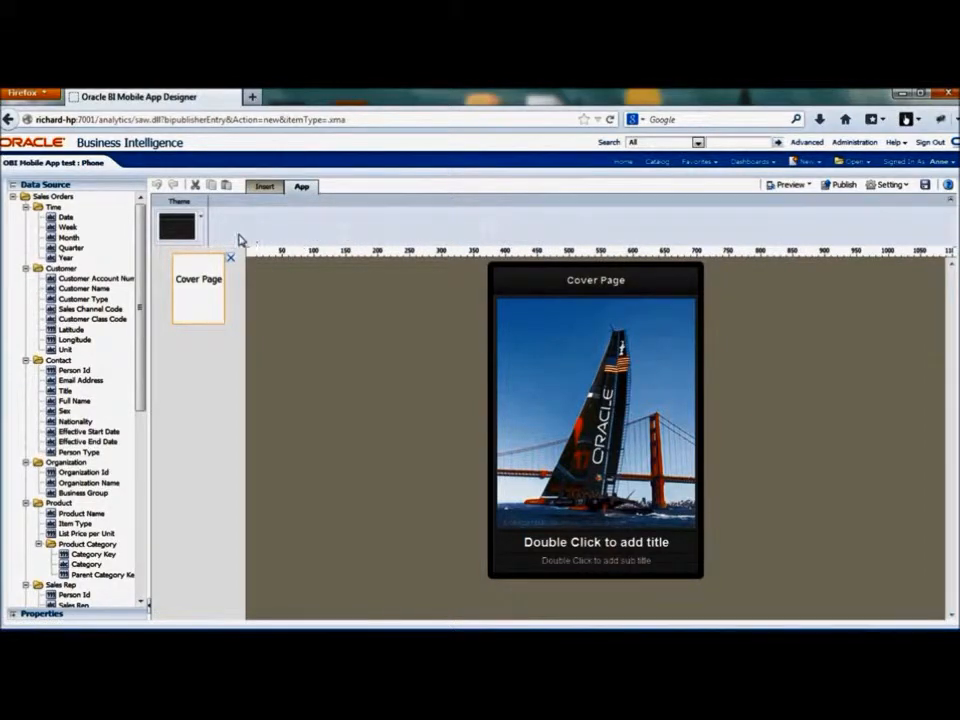
{"action": "left_click", "coordinate": [200, 218]}
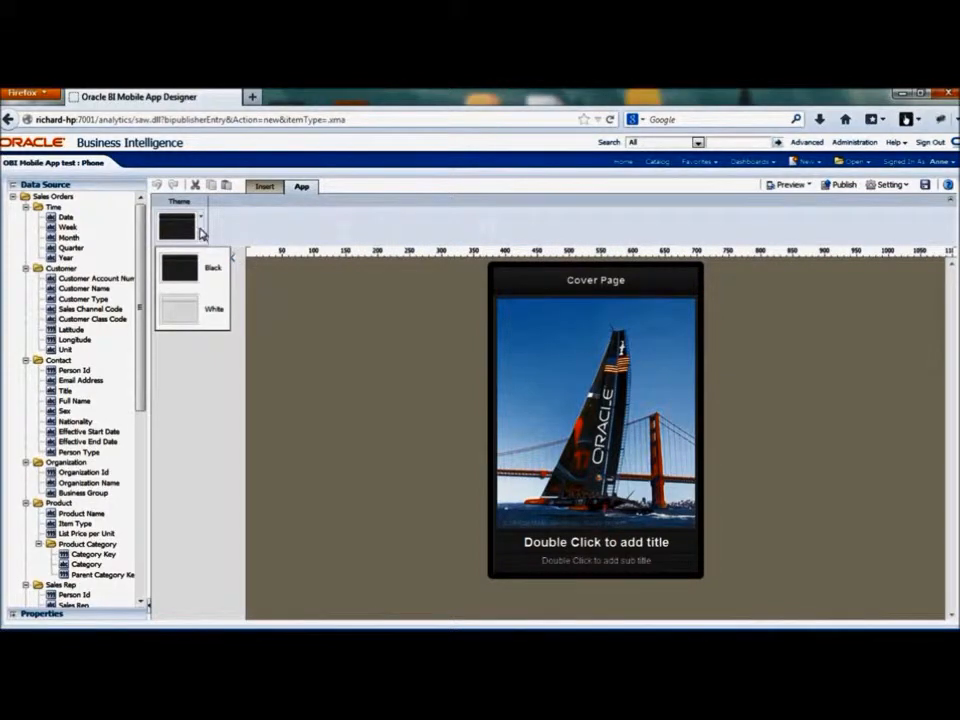
{"action": "left_click", "coordinate": [205, 314]}
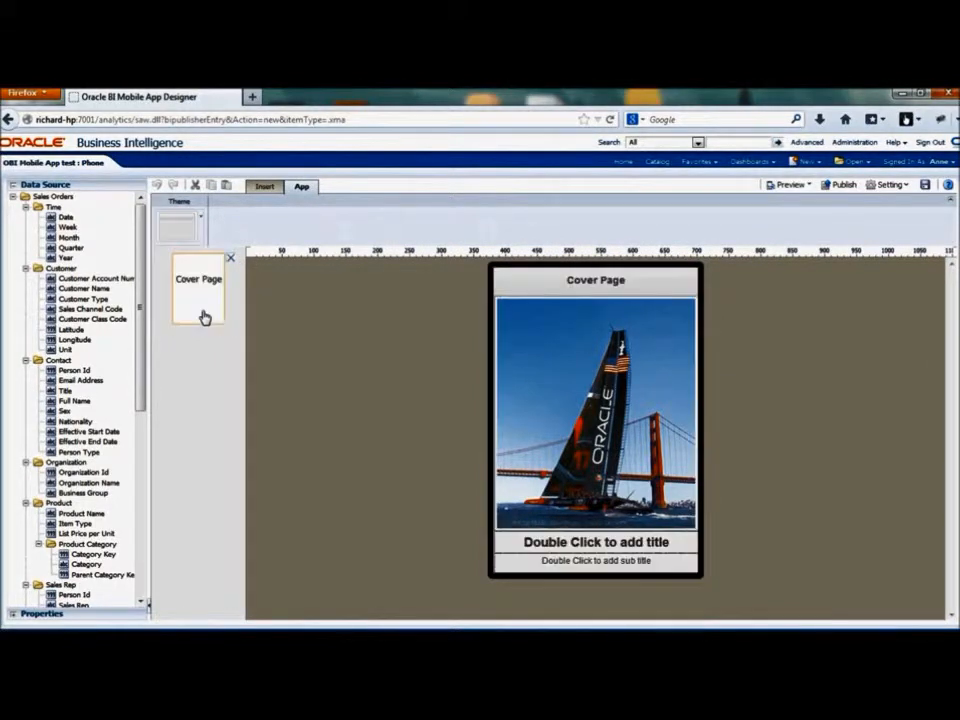
{"action": "left_click", "coordinate": [256, 187]}
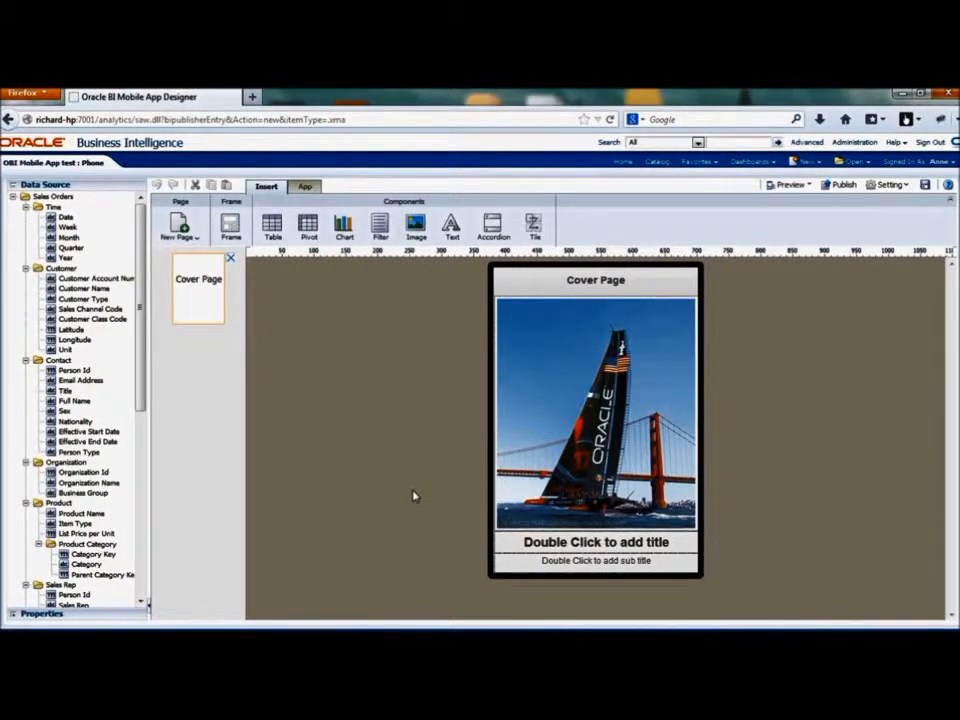
- Replace the cover page's sailing boat image with the local file peak.png from the Pictures library
{"action": "left_click", "coordinate": [596, 484]}
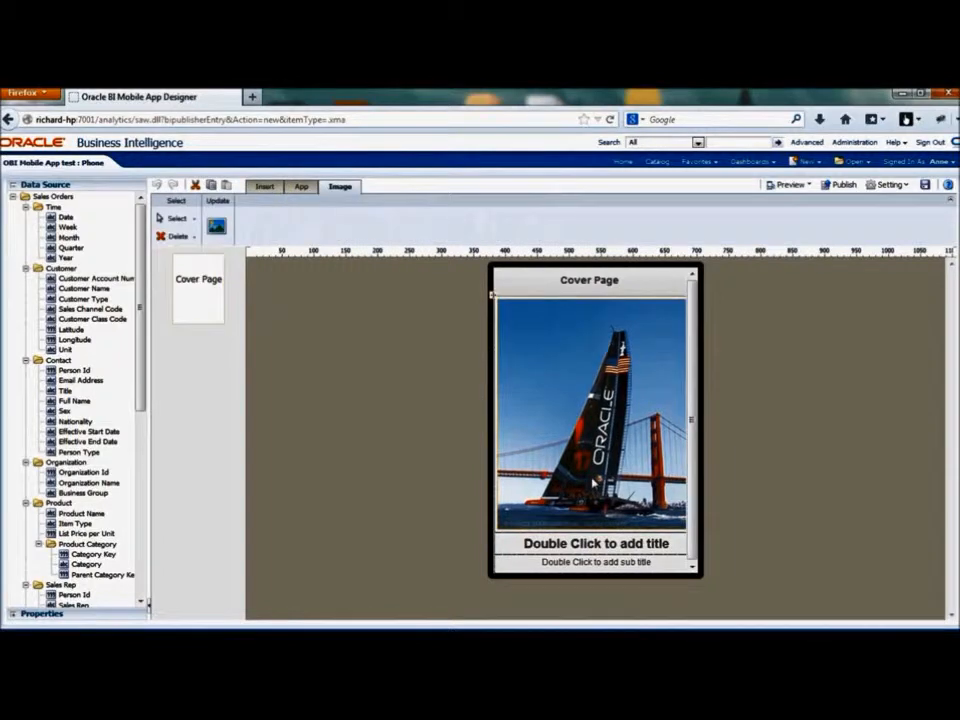
{"action": "left_click", "coordinate": [213, 236]}
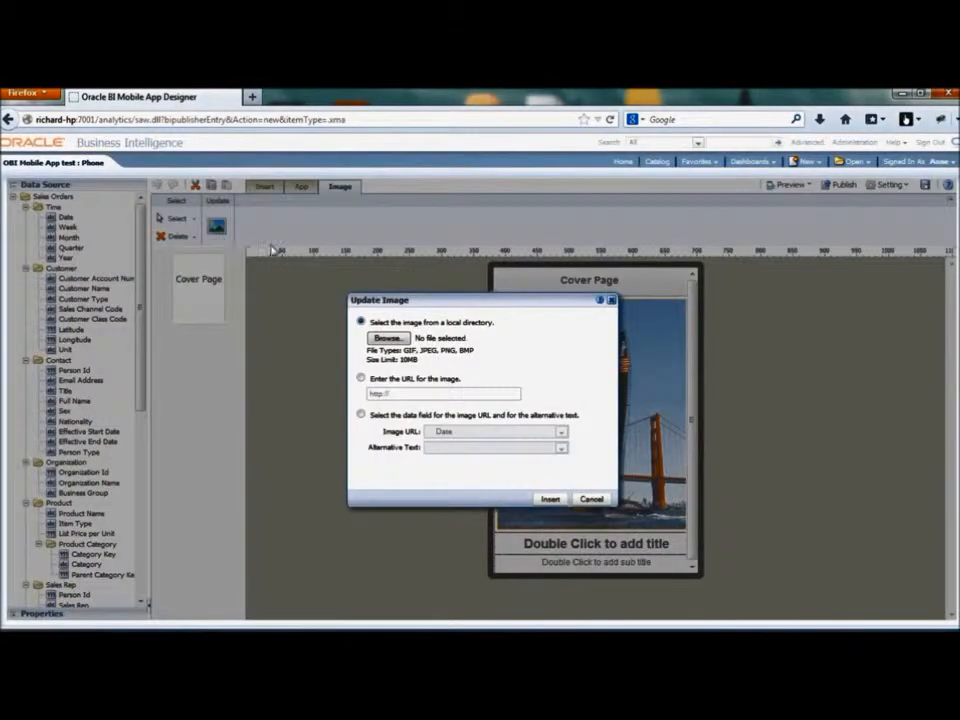
{"action": "left_click", "coordinate": [389, 340]}
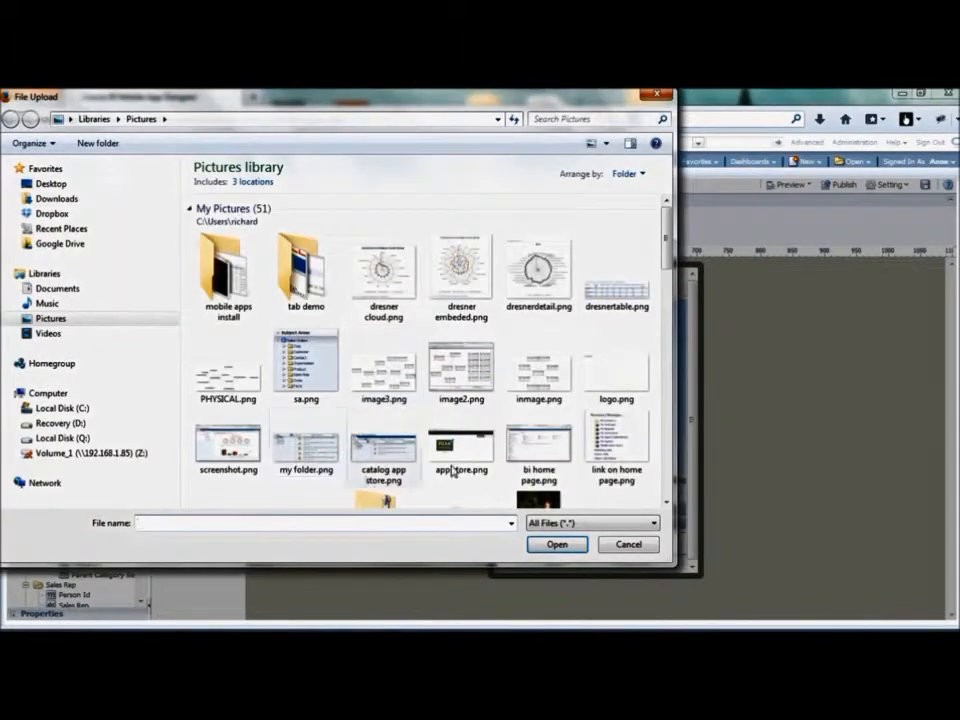
{"action": "scroll", "coordinate": [515, 240], "scroll_direction": "down", "scroll_amount": 2}
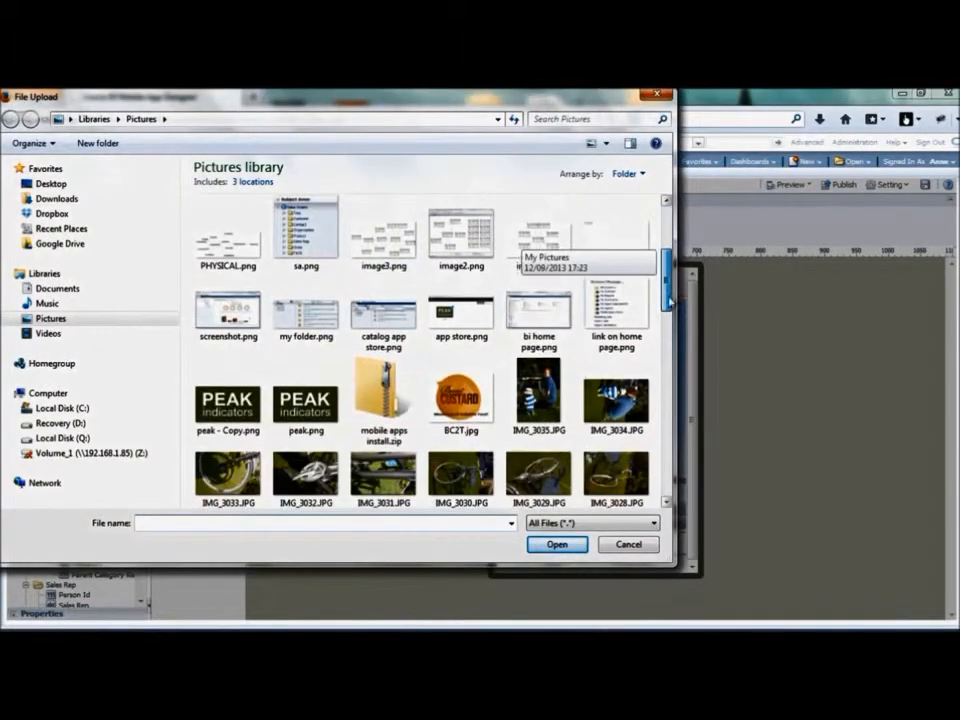
{"action": "left_click", "coordinate": [306, 405]}
{"action": "left_click", "coordinate": [551, 544]}
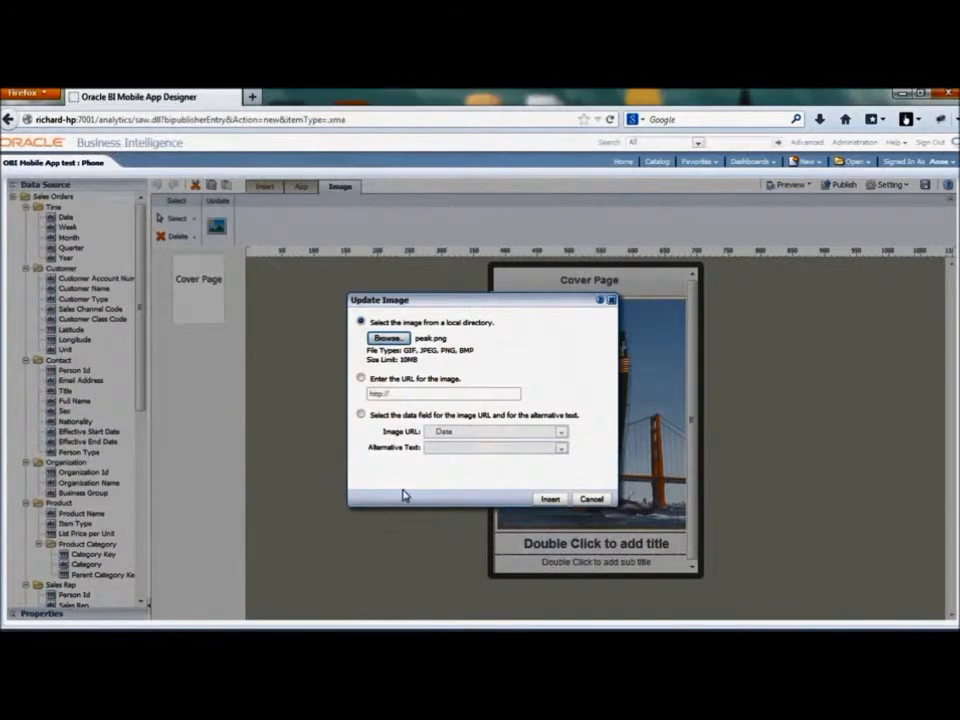
{"action": "left_click", "coordinate": [548, 502]}
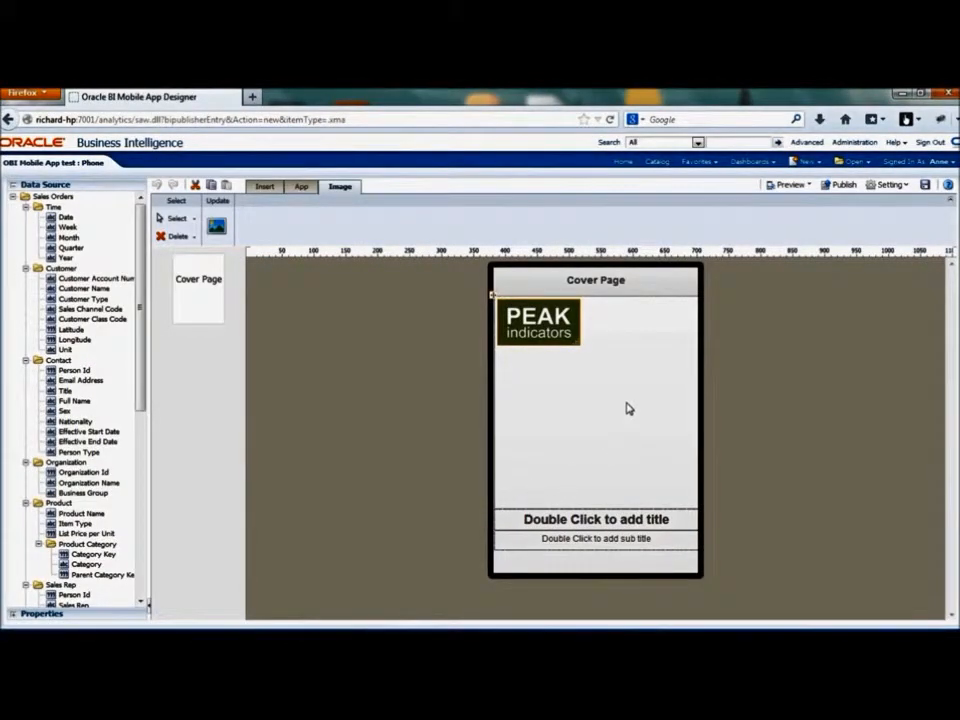
- Enlarge the cover logo to the full page width, about 312 by 196 px, and check its appearance properties
{"action": "left_click_drag", "start_coordinate": [580, 346], "coordinate": [697, 425]}
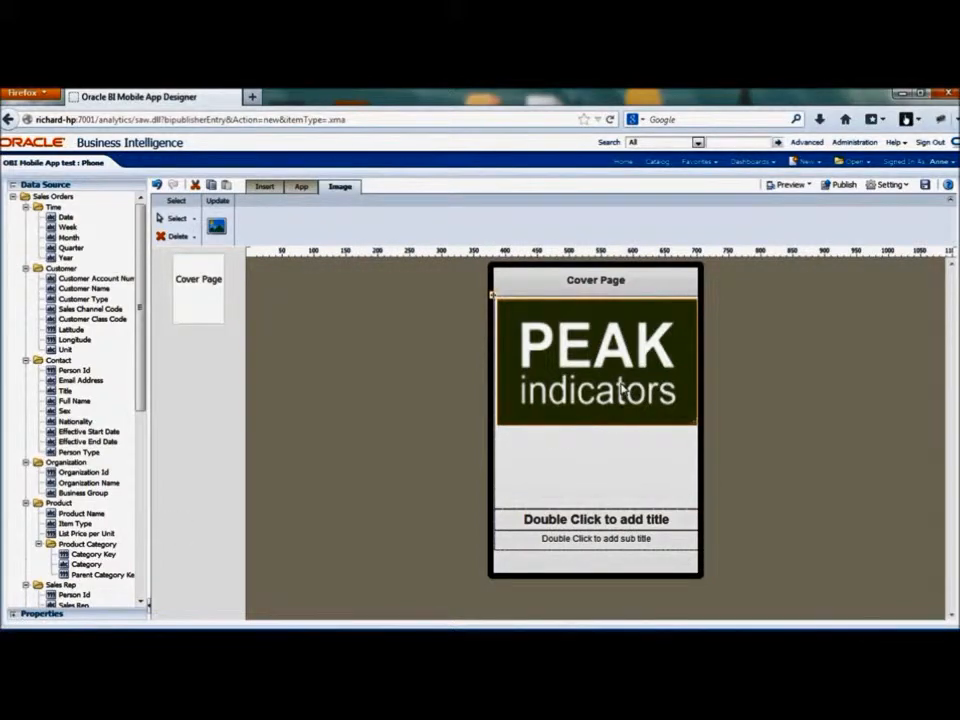
{"action": "left_click", "coordinate": [16, 616]}
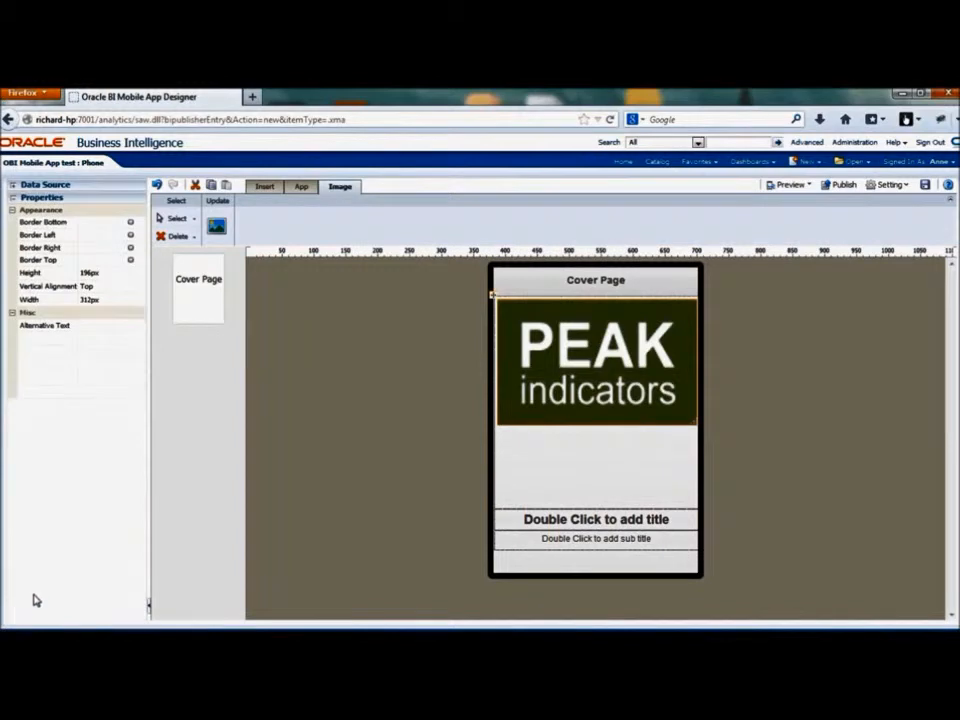
{"action": "left_click", "coordinate": [9, 185]}
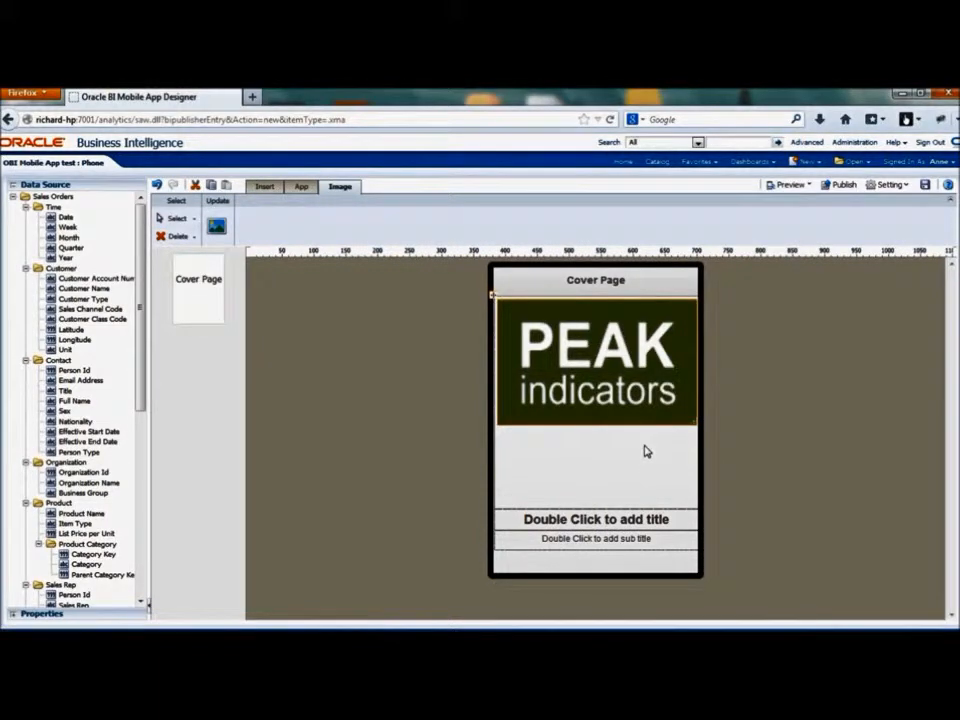
- Replace the cover page's title placeholder with "Peak Indicators"
{"action": "double_click", "coordinate": [624, 527]}
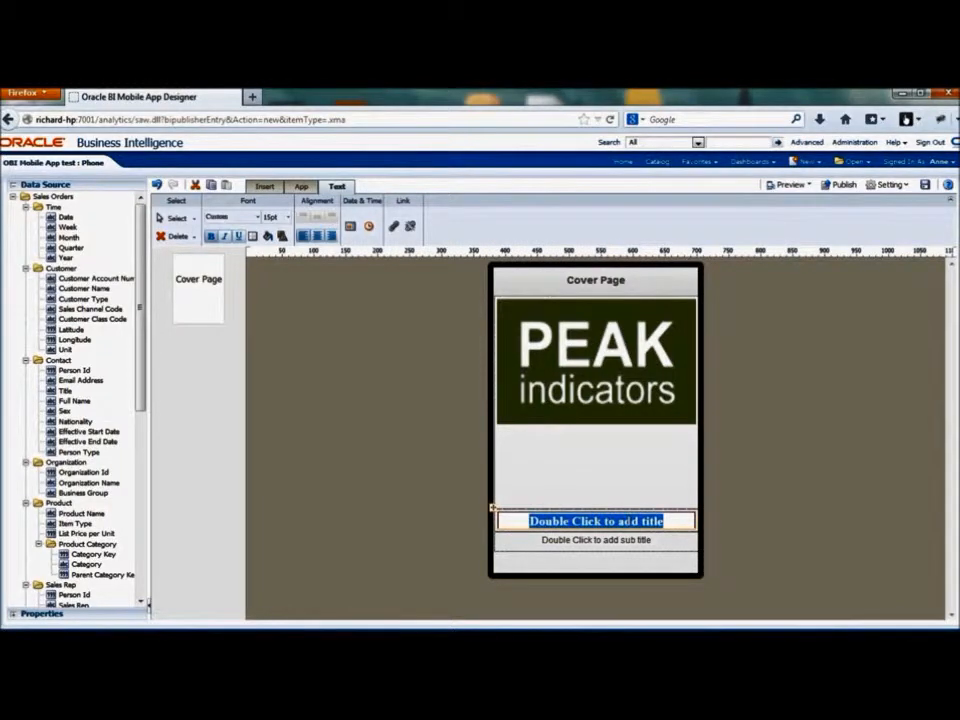
{"action": "double_click", "coordinate": [627, 521]}
{"action": "left_click_drag", "start_coordinate": [665, 521], "coordinate": [534, 521]}
{"action": "key", "text": "BackSpace"}
{"action": "key", "text": "BackSpace"}
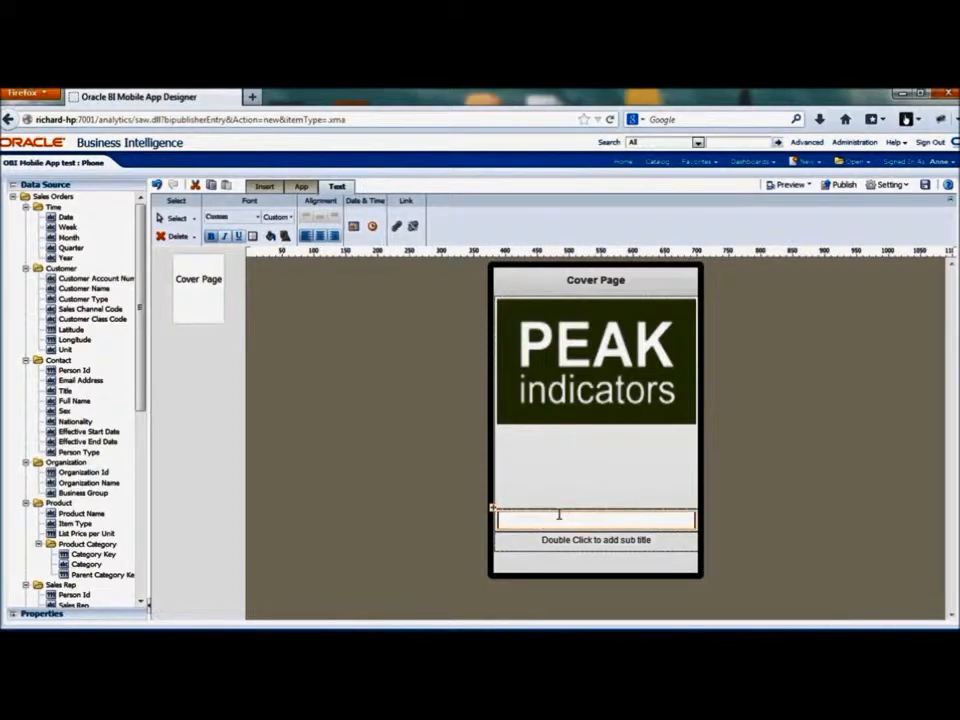
{"action": "type", "text": "Peak Indi"}
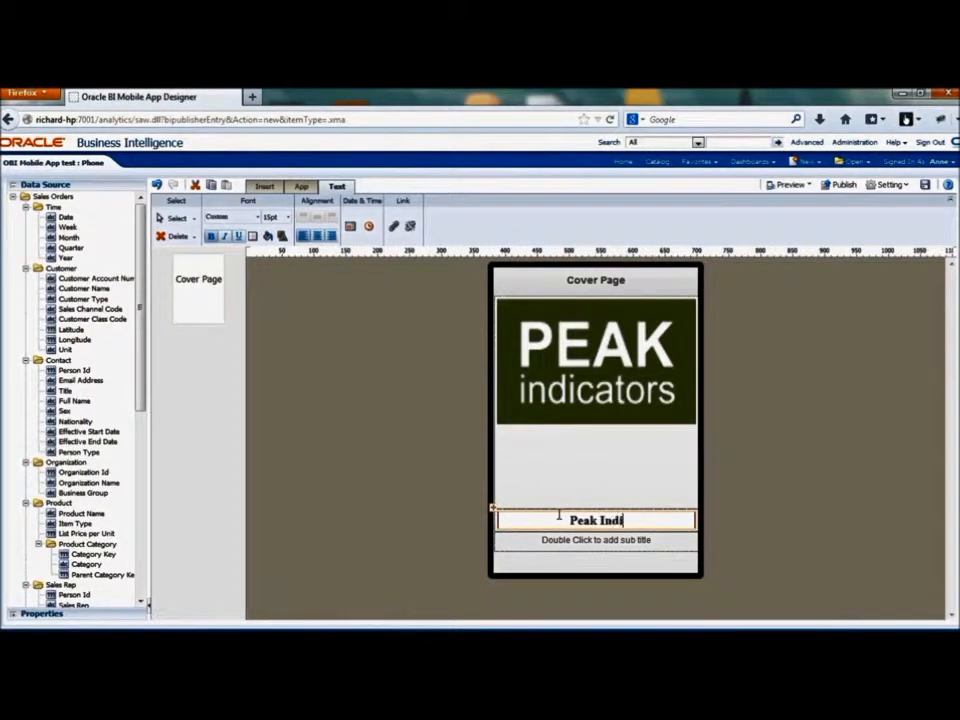
{"action": "type", "text": "cators"}
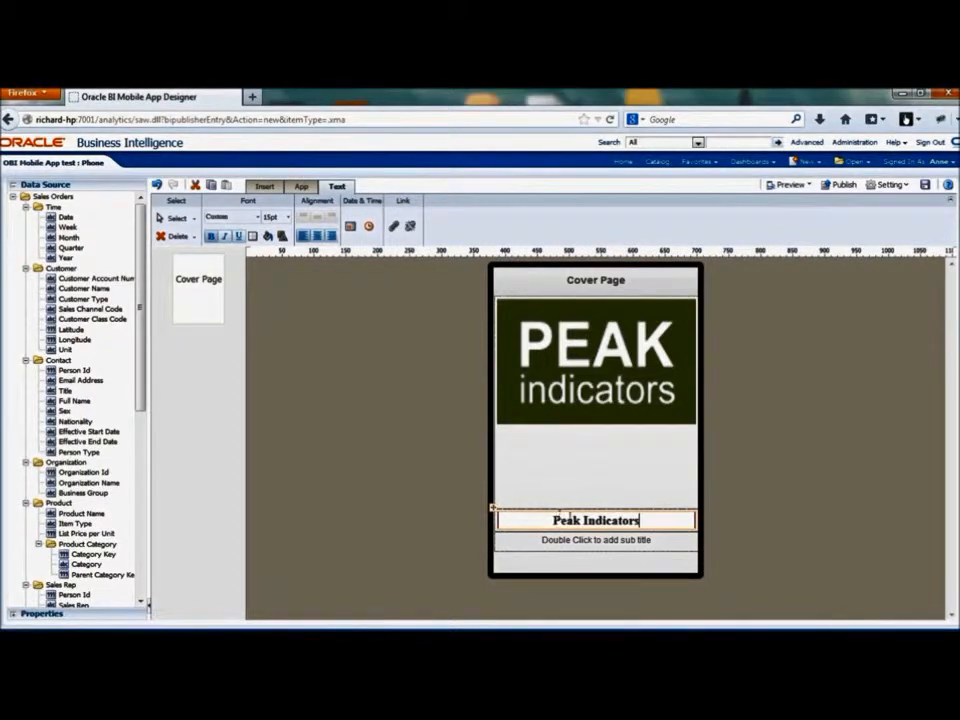
- Replace the cover page's subtitle placeholder with "Mobile App" and centre it horizontally
{"action": "double_click", "coordinate": [627, 541]}
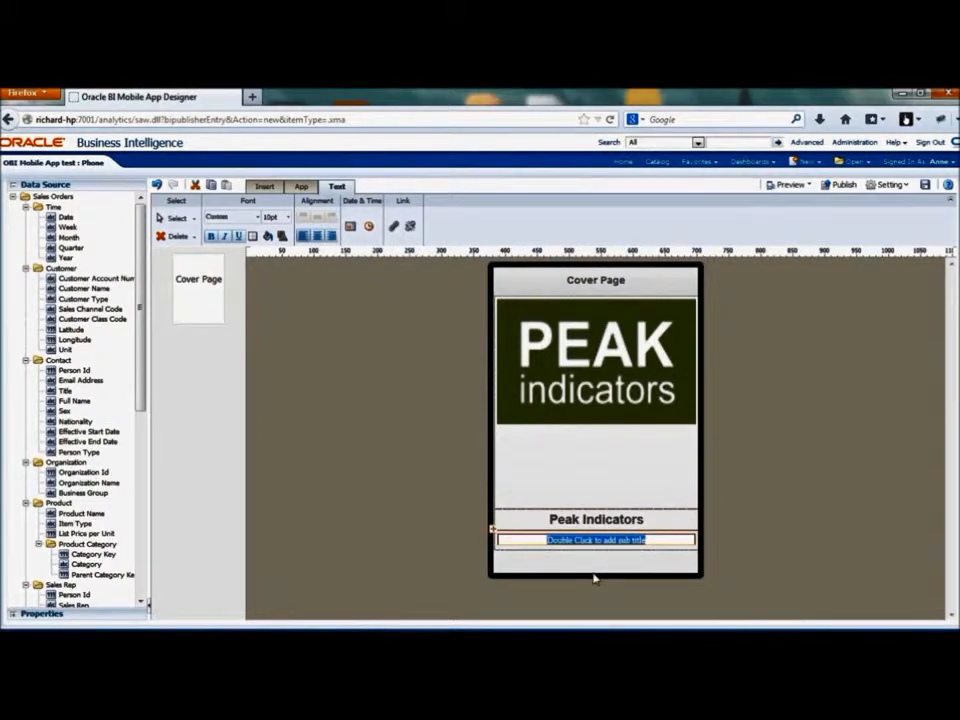
{"action": "left_click", "coordinate": [598, 541]}
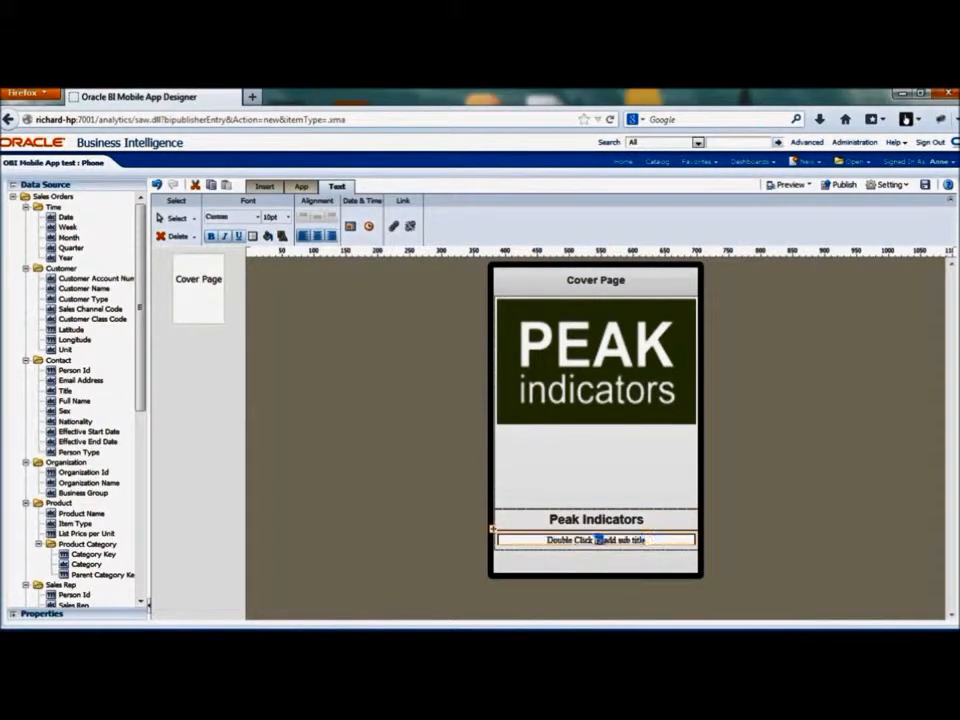
{"action": "key", "text": "Delete"}
{"action": "key", "text": "Delete"}
{"action": "key", "text": "Delete"}
{"action": "key", "text": "Delete"}
{"action": "key", "text": "Delete"}
{"action": "key", "text": "Delete"}
{"action": "key", "text": "Delete"}
{"action": "key", "text": "Delete"}
{"action": "key", "text": "Delete"}
{"action": "key", "text": "Delete"}
{"action": "key", "text": "Delete"}
{"action": "key", "text": "Delete"}
{"action": "key", "text": "Delete"}
{"action": "key", "text": "Delete"}
{"action": "key", "text": "Delete"}
{"action": "key", "text": "Delete"}
{"action": "key", "text": "Delete"}
{"action": "key", "text": "Delete"}
{"action": "key", "text": "Delete"}
{"action": "key", "text": "Delete"}
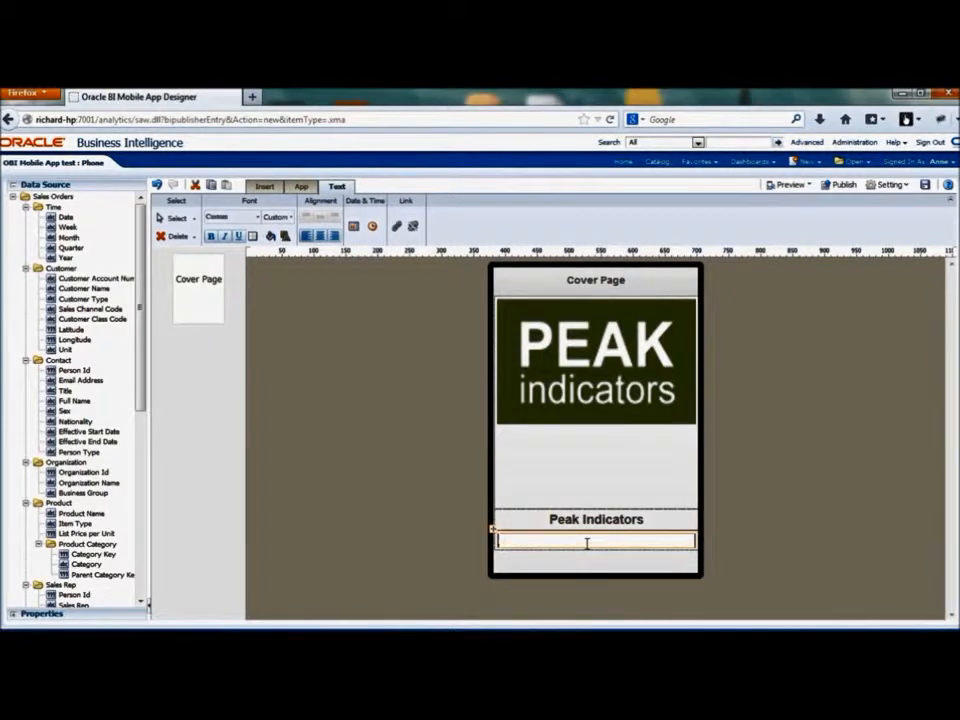
{"action": "type", "text": "Mobile App"}
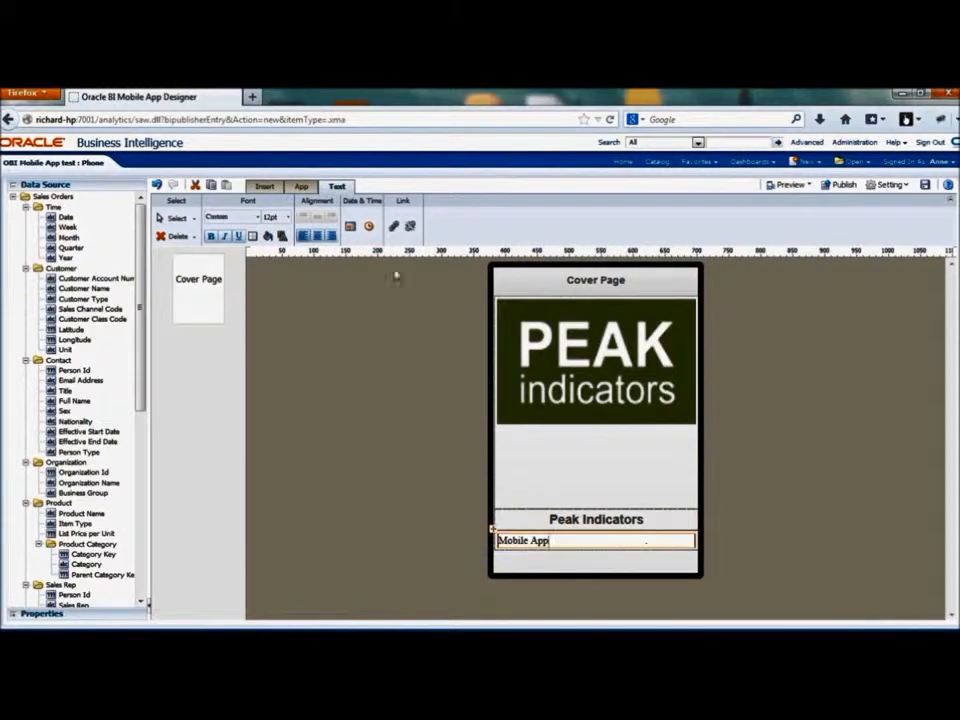
{"action": "left_click", "coordinate": [317, 236]}
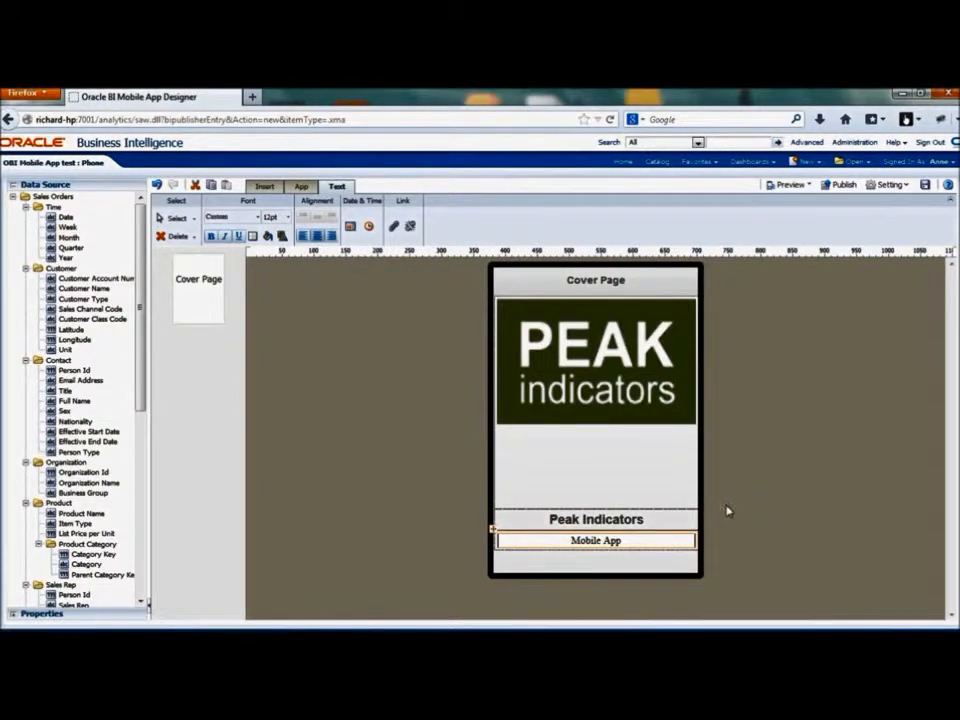
- Add a new main page with the 2 Rows layout after the cover page
{"action": "left_click", "coordinate": [215, 316]}
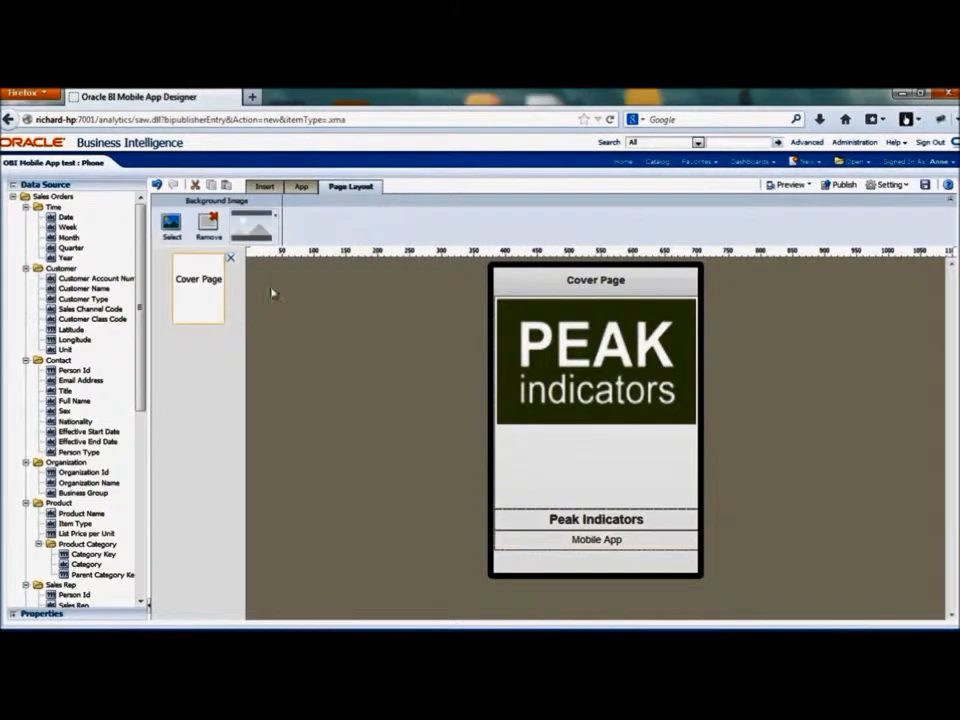
{"action": "left_click", "coordinate": [266, 188]}
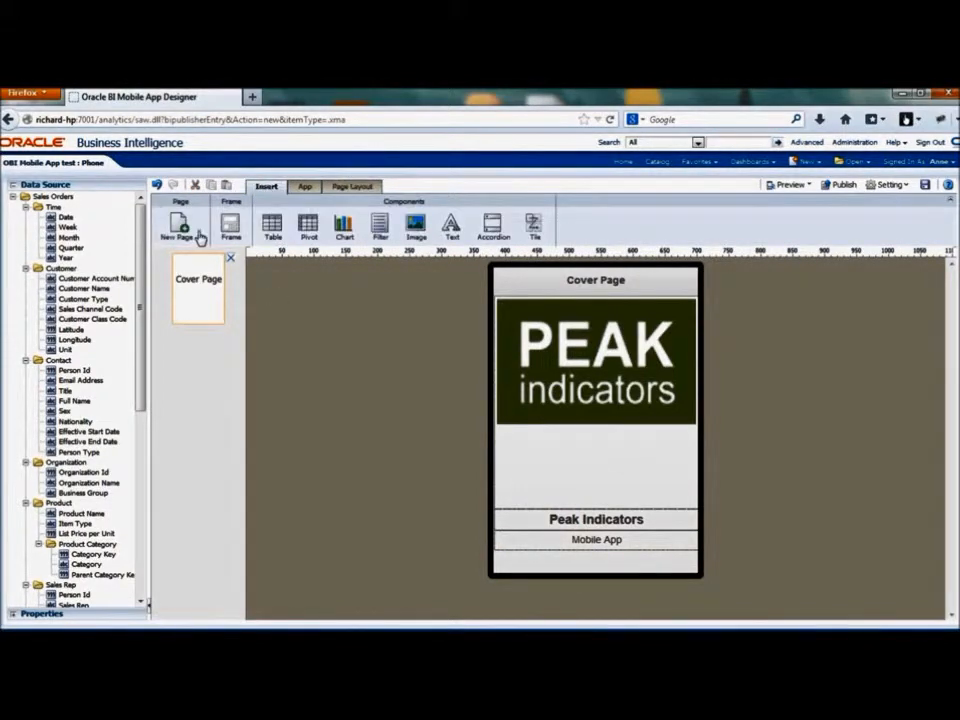
{"action": "left_click", "coordinate": [191, 241]}
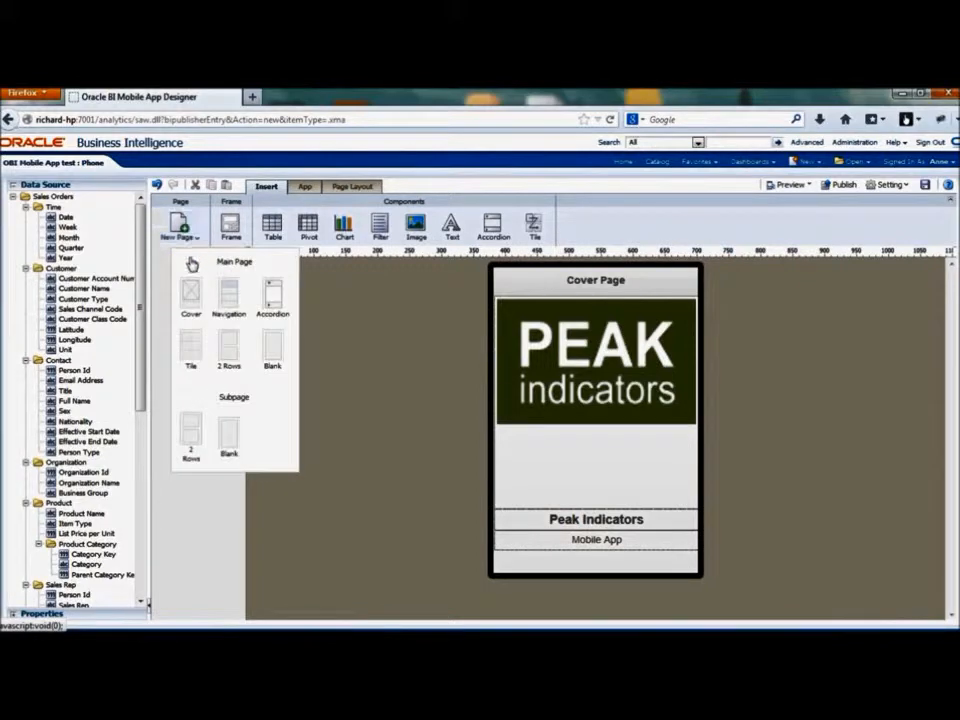
{"action": "left_click", "coordinate": [231, 367]}
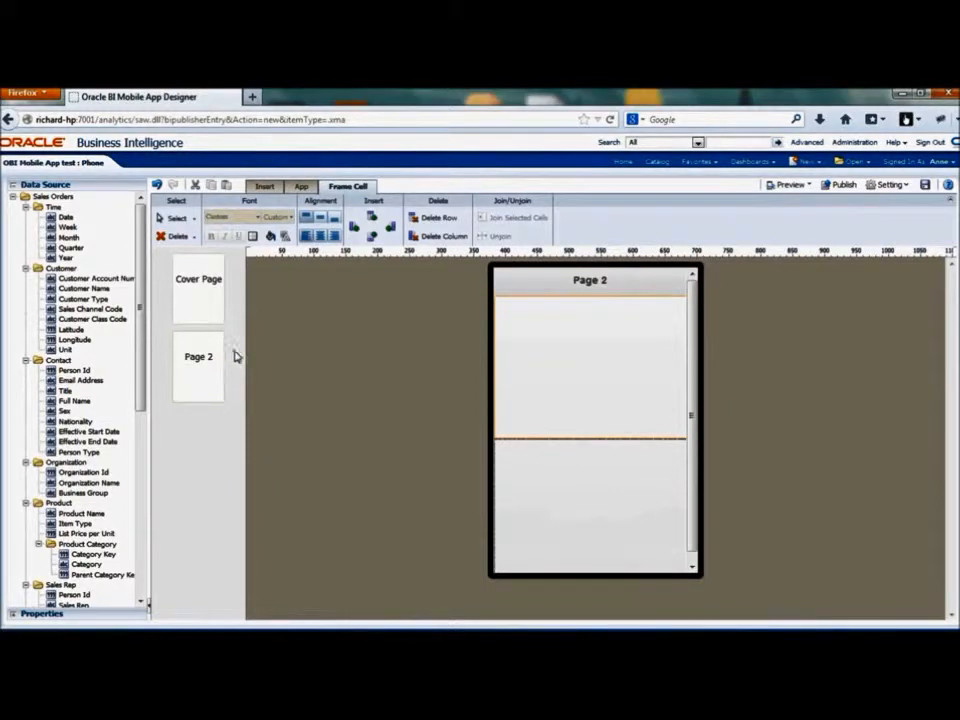
- Insert a table in the upper row of Page 2 with the columns Business Group and Total Revenue (Millions)
{"action": "left_click", "coordinate": [264, 187]}
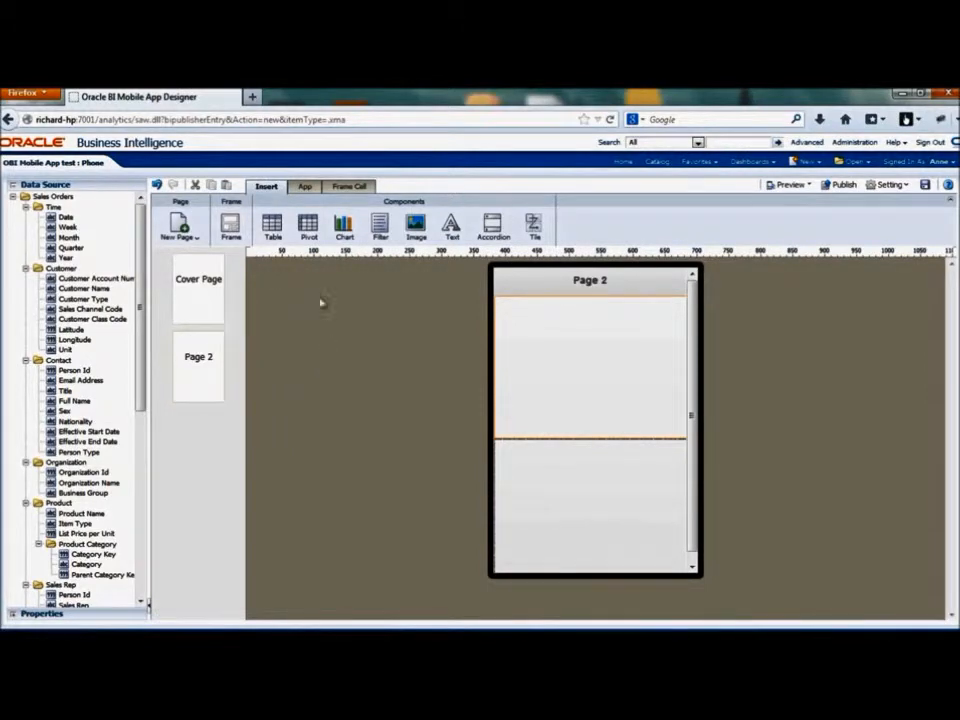
{"action": "left_click_drag", "start_coordinate": [272, 228], "coordinate": [563, 355]}
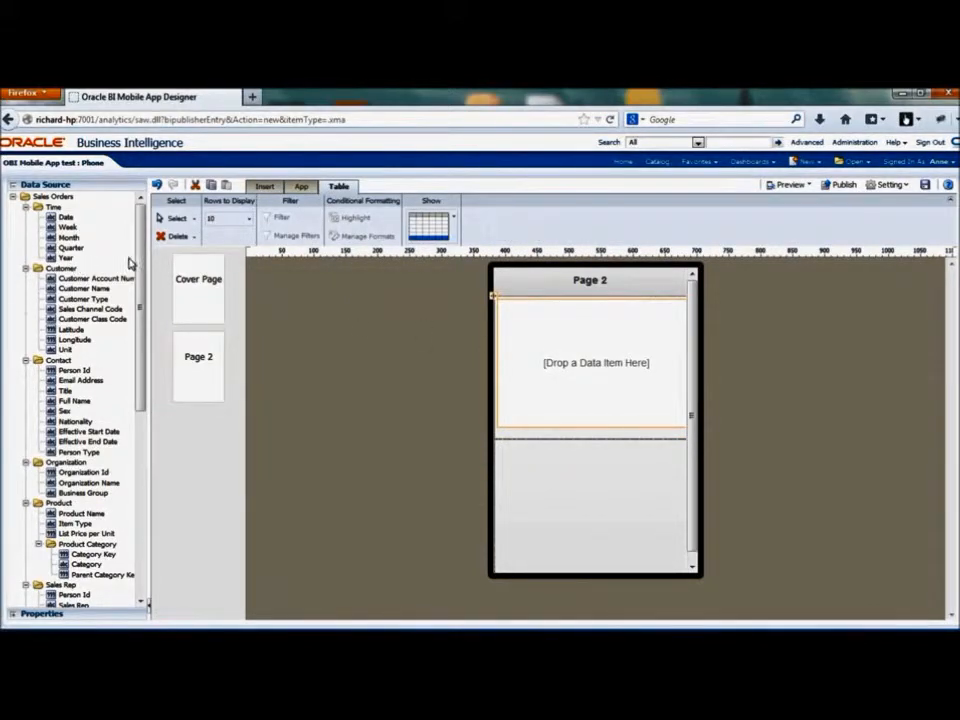
{"action": "left_click_drag", "start_coordinate": [143, 265], "coordinate": [148, 333]}
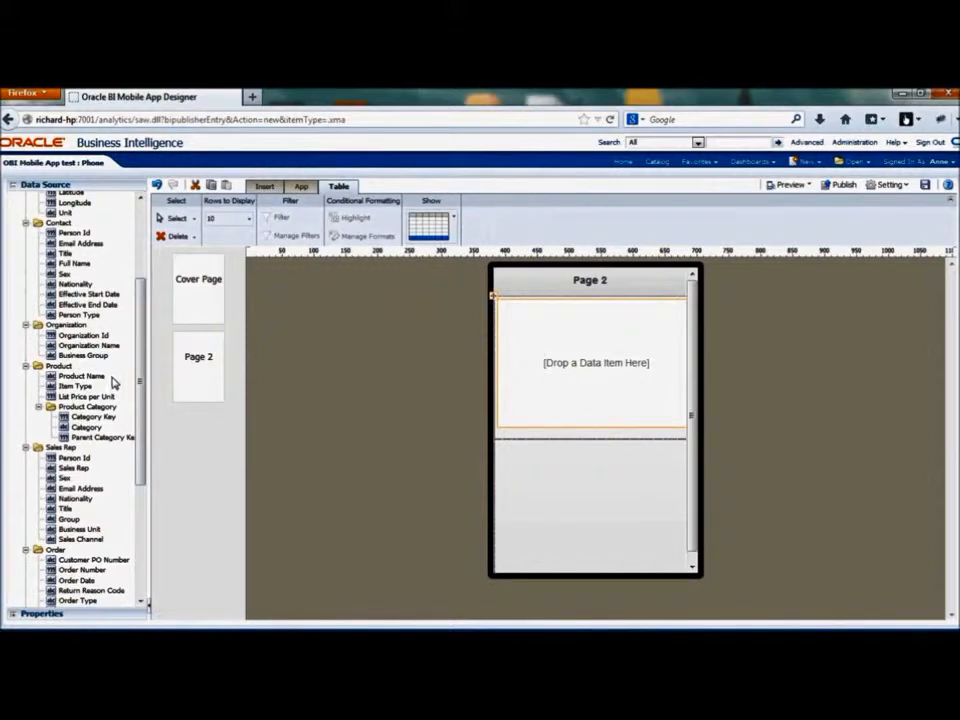
{"action": "left_click_drag", "start_coordinate": [93, 358], "coordinate": [550, 340]}
{"action": "left_click_drag", "start_coordinate": [142, 330], "coordinate": [644, 392]}
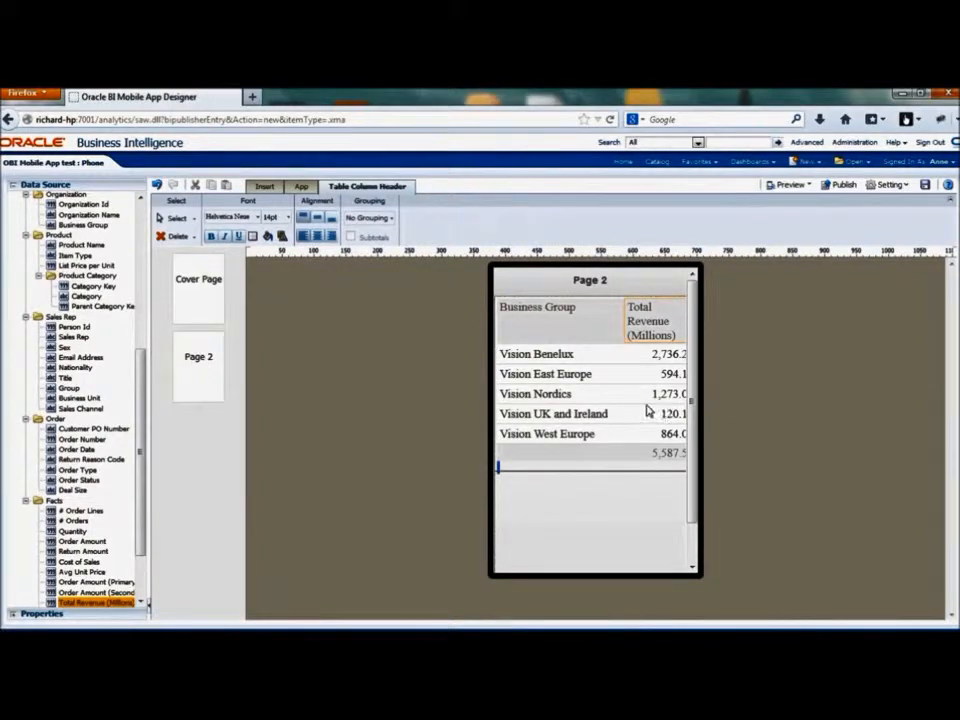
- Format the table's Total Revenue (Millions) column and its total cell as currency in the ($1,234.57) style
{"action": "left_click", "coordinate": [649, 397]}
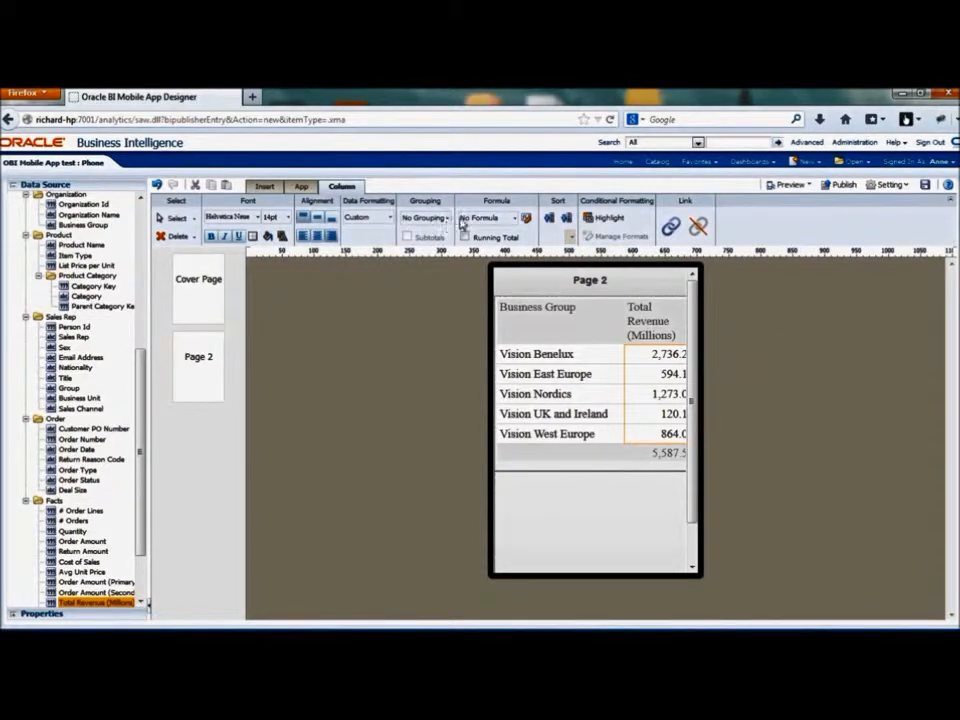
{"action": "left_click", "coordinate": [388, 224]}
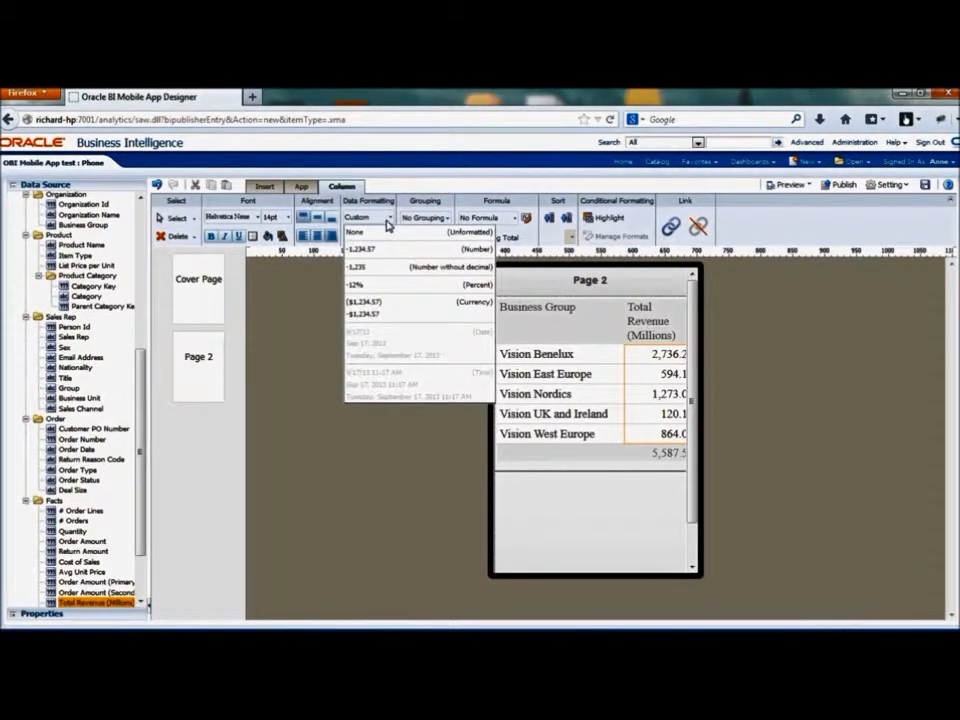
{"action": "left_click", "coordinate": [399, 308]}
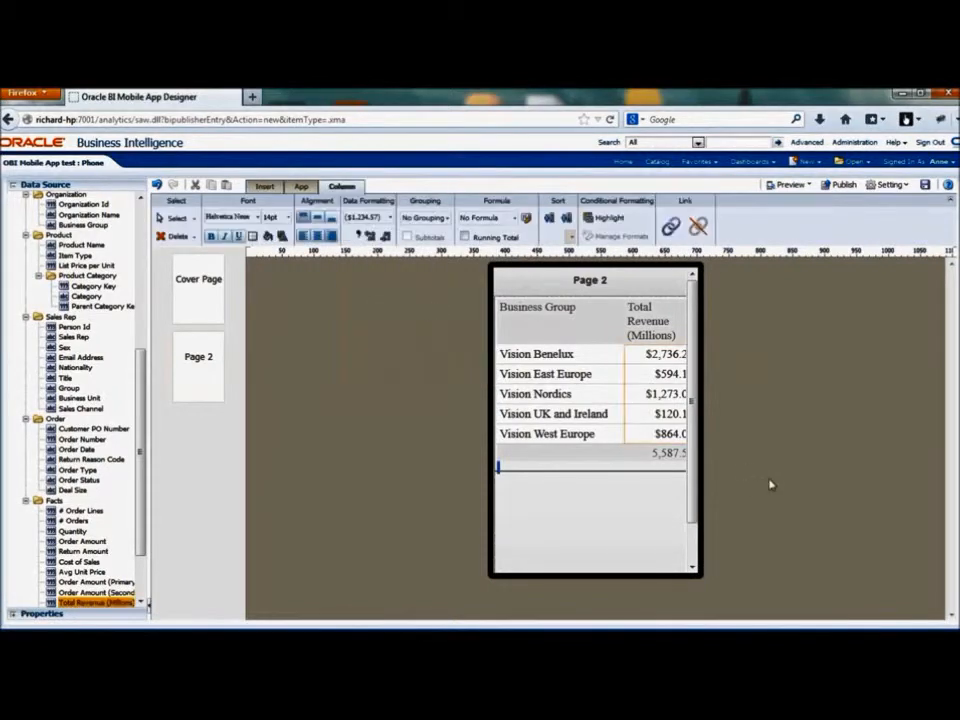
{"action": "left_click", "coordinate": [665, 455]}
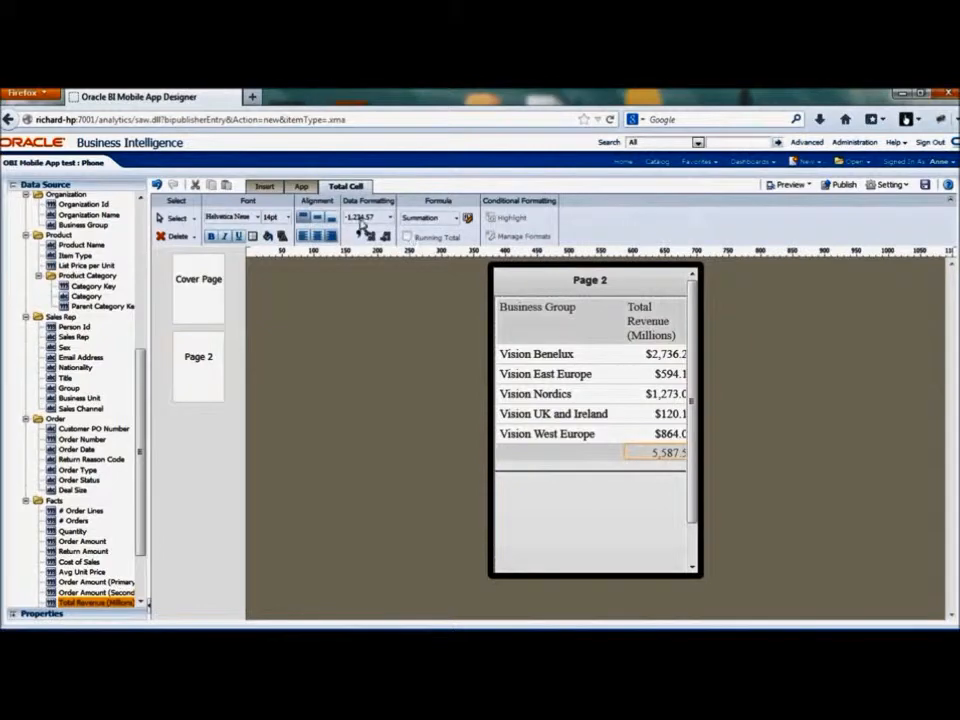
{"action": "left_click", "coordinate": [389, 222]}
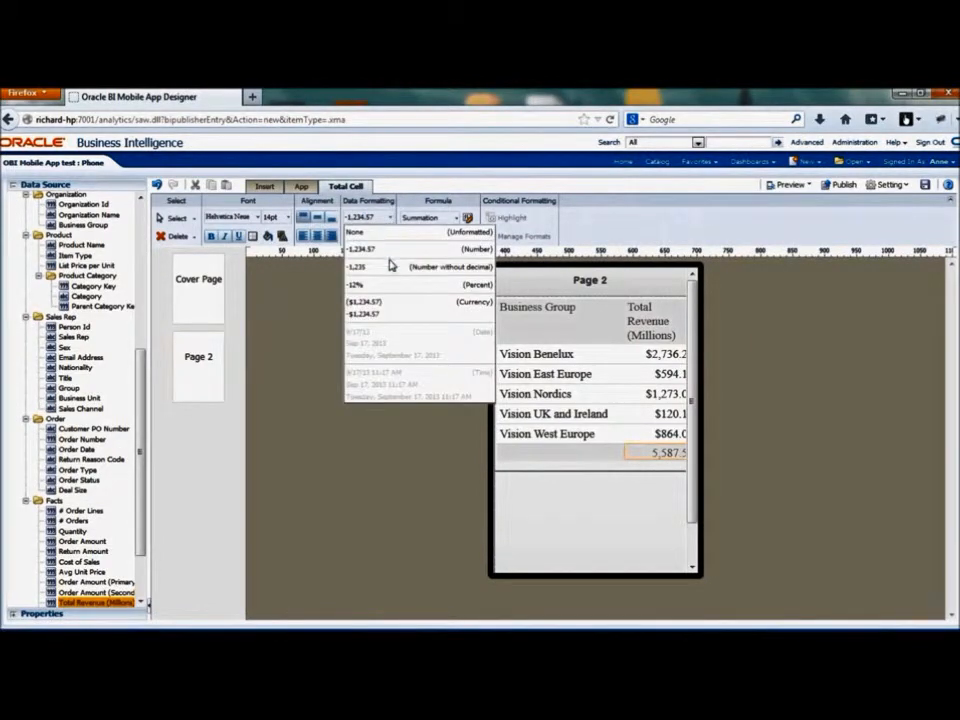
{"action": "left_click", "coordinate": [388, 310]}
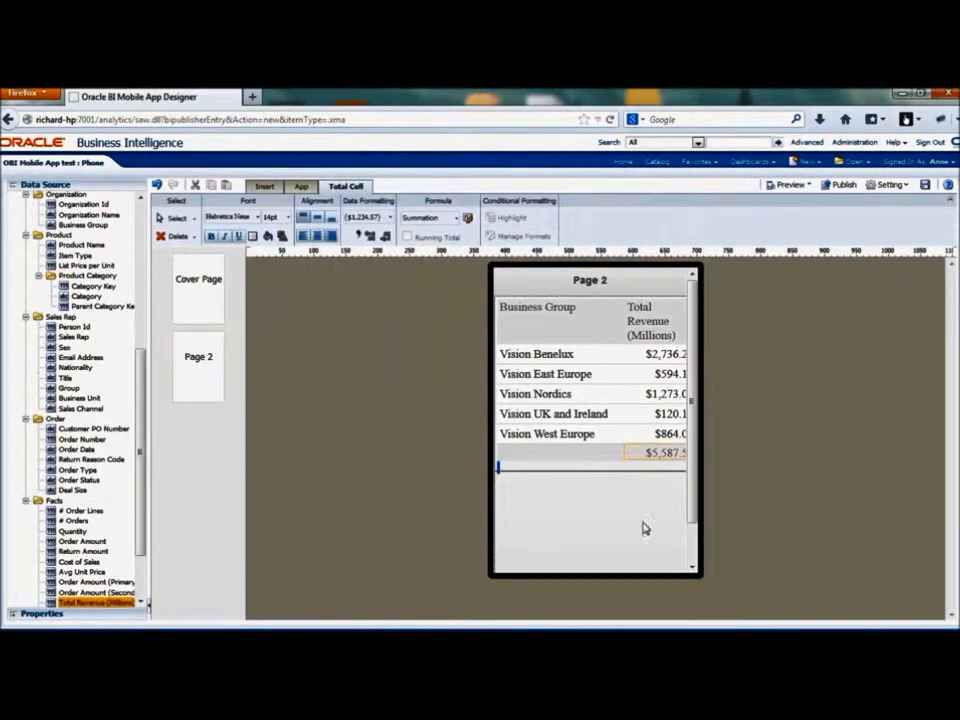
- Insert a pivot table in the empty lower row of Page 2
{"action": "left_click", "coordinate": [591, 540]}
{"action": "left_click", "coordinate": [596, 527]}
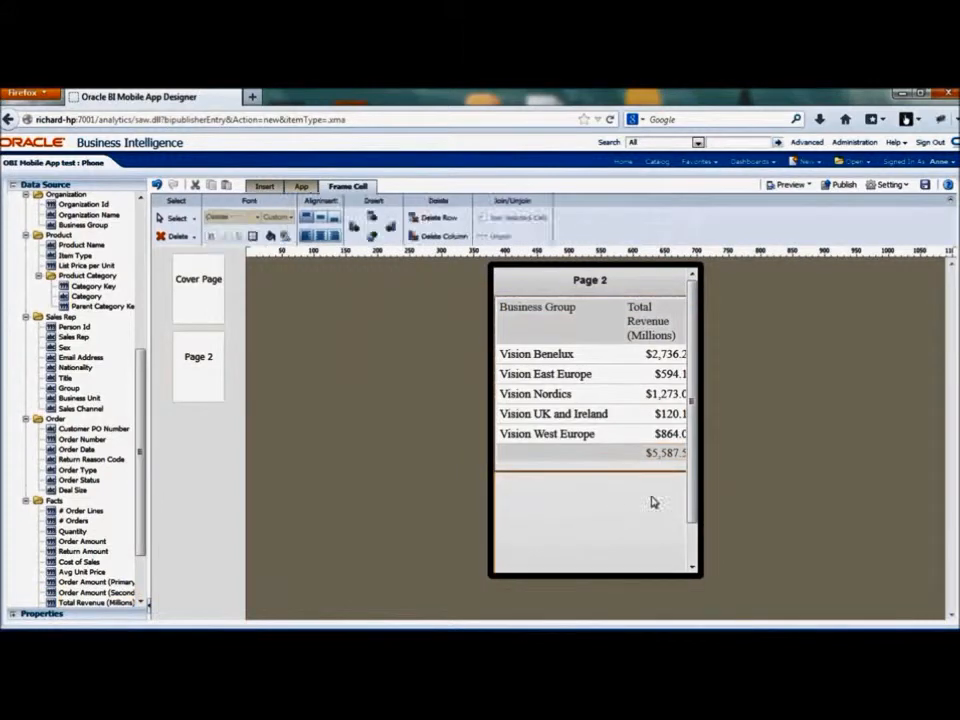
{"action": "scroll", "coordinate": [697, 507], "scroll_direction": "down", "scroll_amount": 1}
{"action": "scroll", "coordinate": [697, 507], "scroll_direction": "down", "scroll_amount": 1}
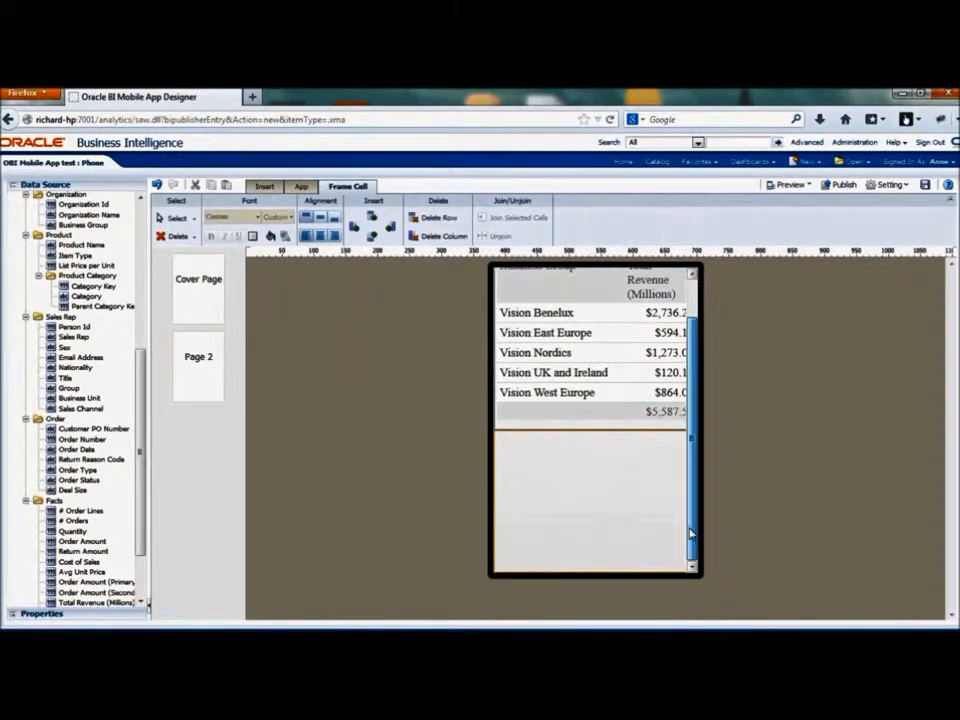
{"action": "left_click", "coordinate": [265, 186]}
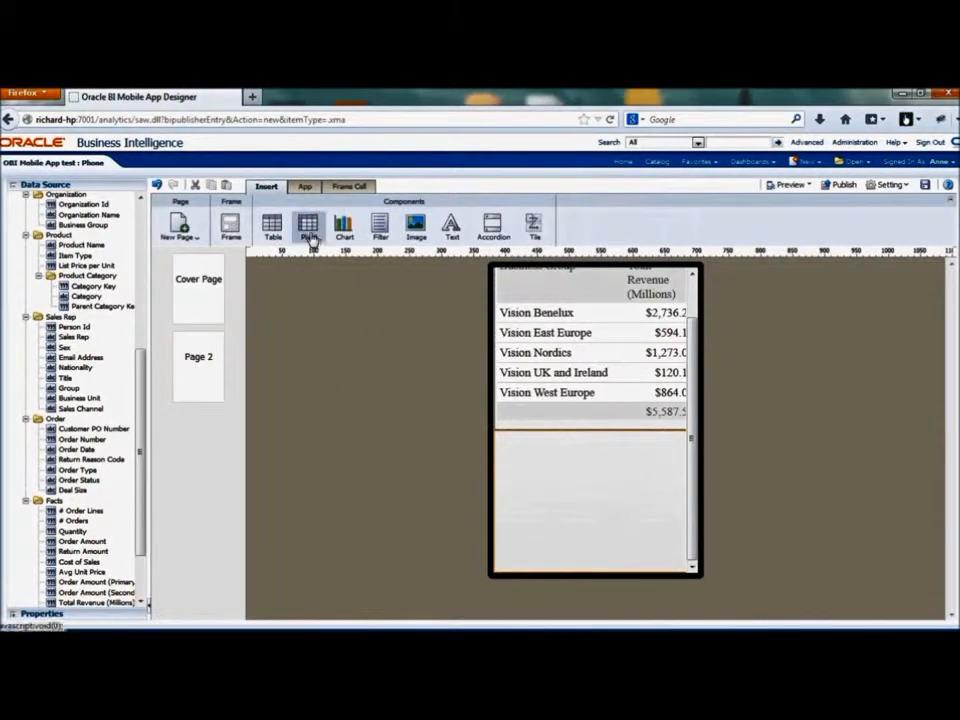
{"action": "left_click_drag", "start_coordinate": [313, 242], "coordinate": [579, 487]}
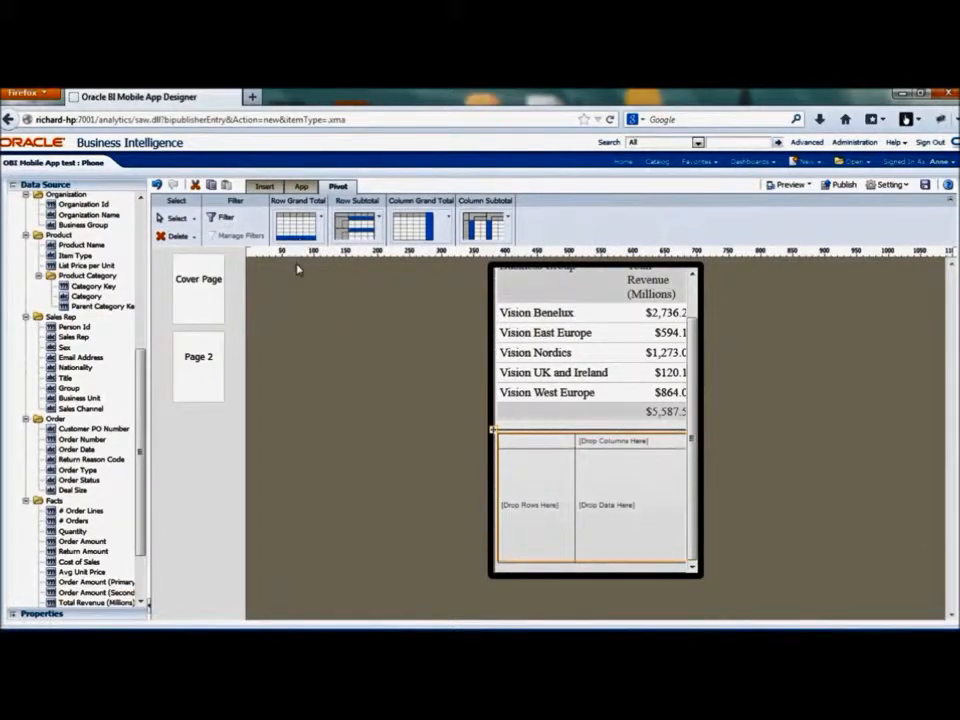
- Review the pivot's grand total and subtotal layouts, and set its row subtotals to full-width rows below each group
{"action": "left_click", "coordinate": [324, 235]}
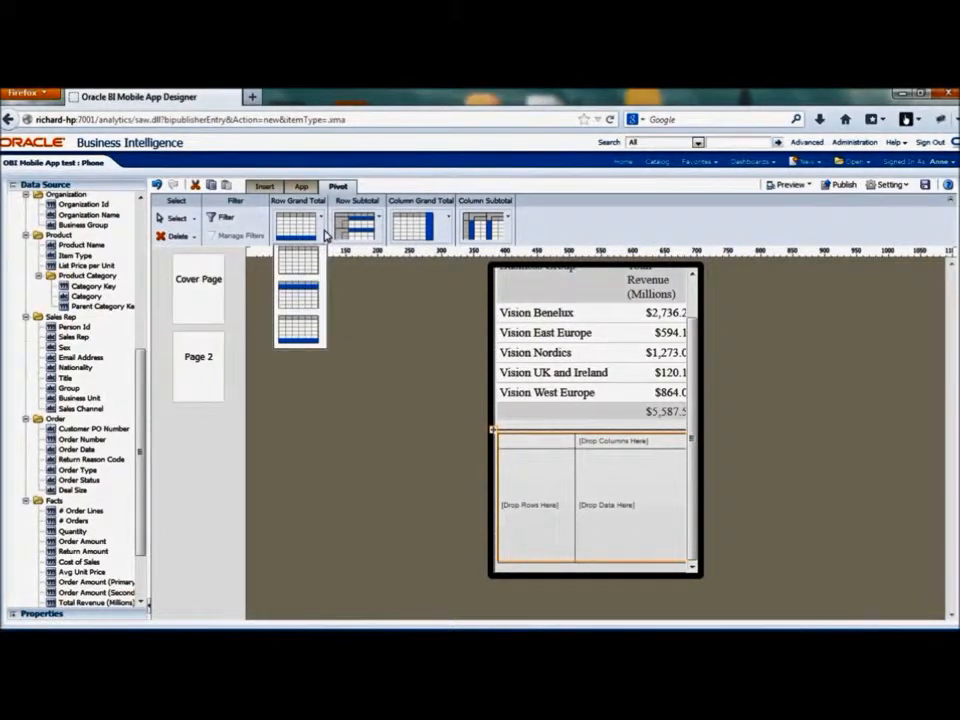
{"action": "left_click", "coordinate": [380, 226]}
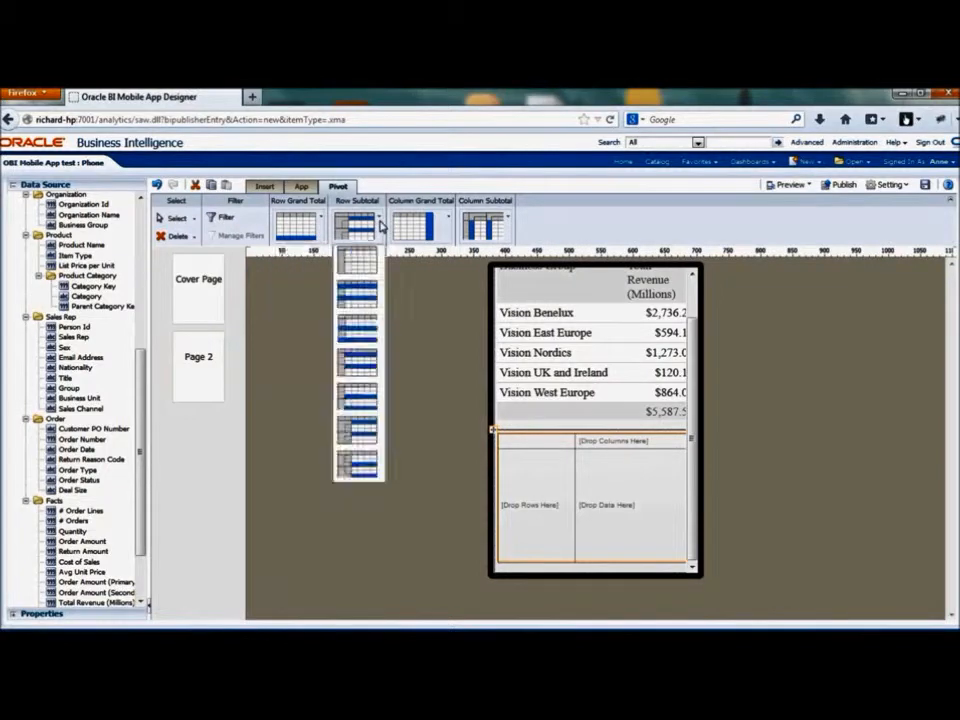
{"action": "left_click", "coordinate": [447, 224]}
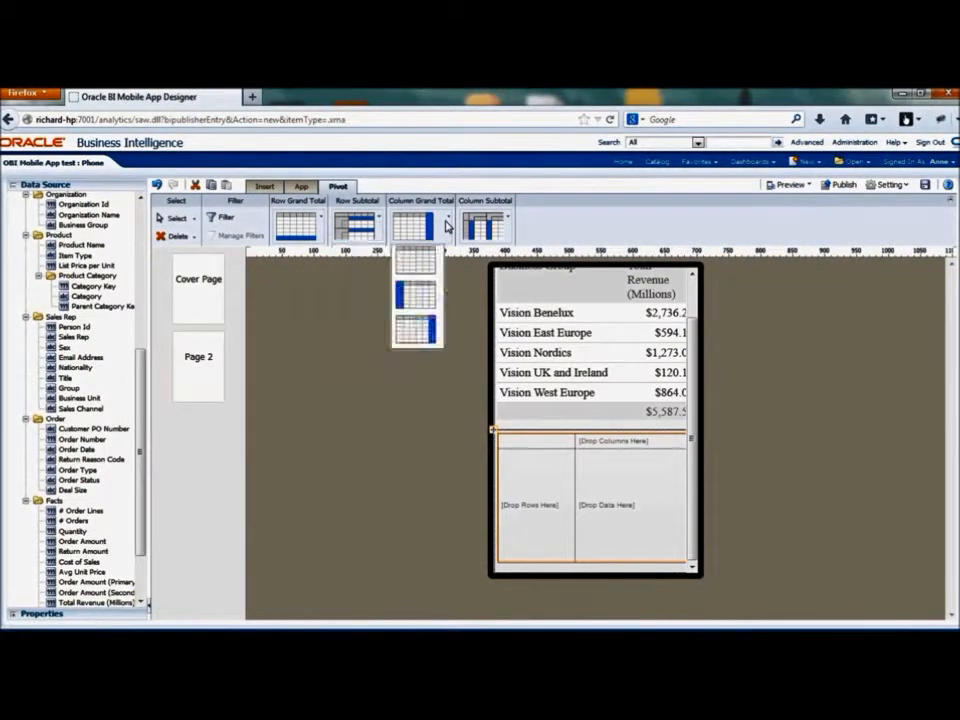
{"action": "left_click", "coordinate": [507, 226]}
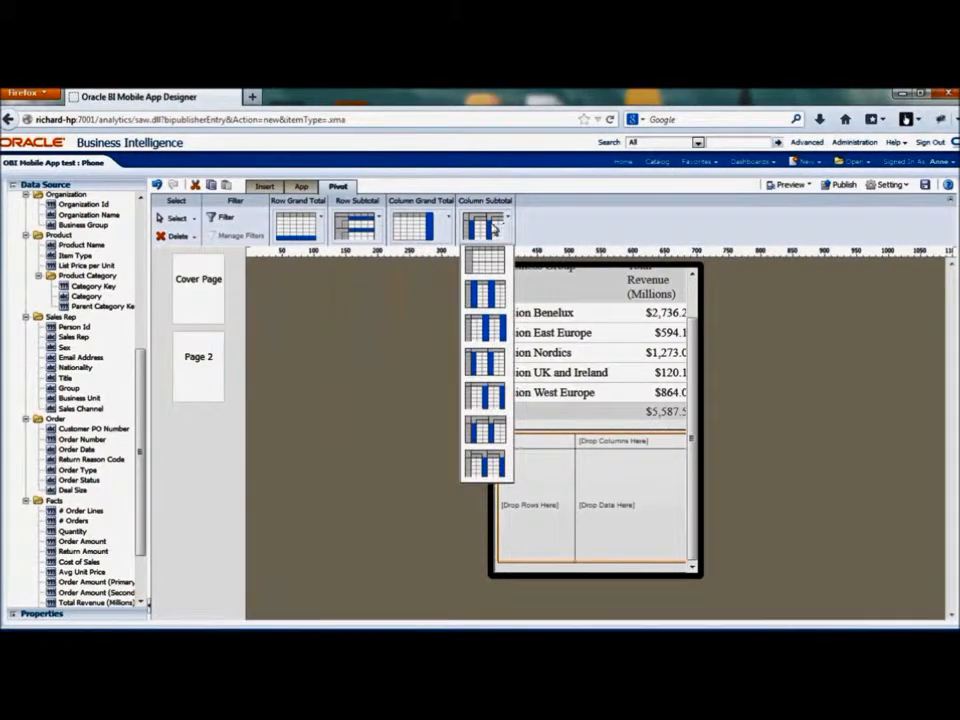
{"action": "left_click", "coordinate": [380, 226]}
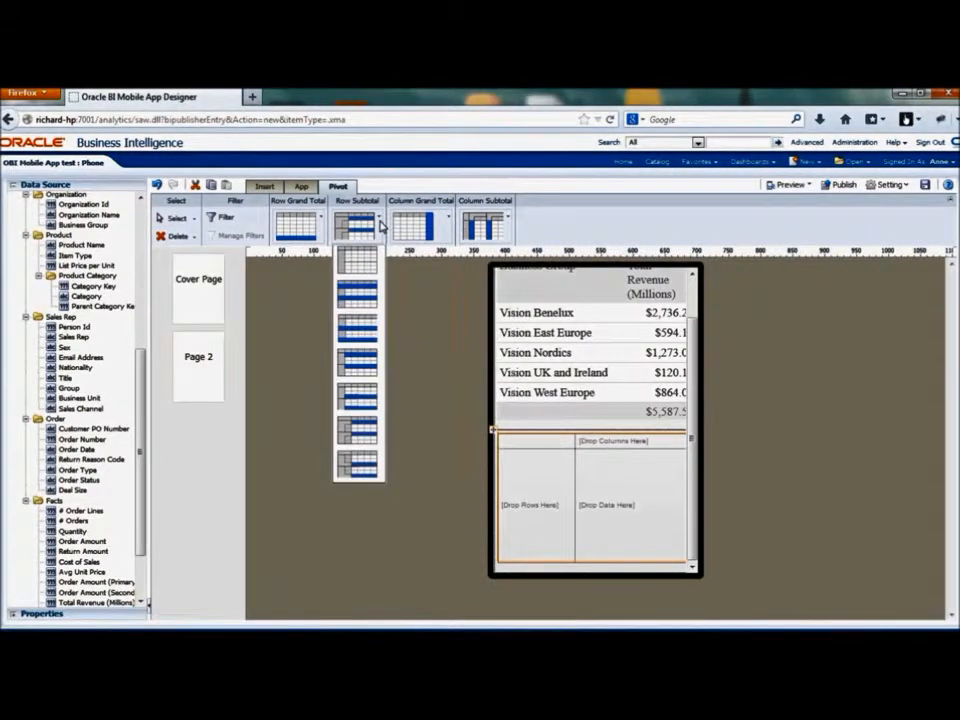
{"action": "left_click", "coordinate": [366, 333]}
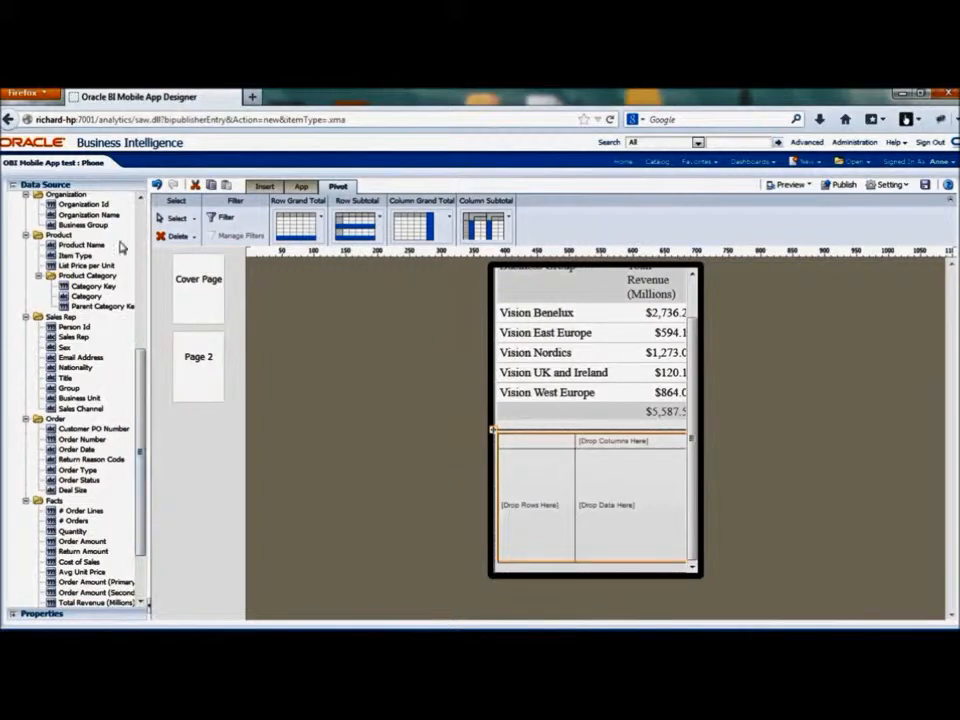
- Add Business Group and Organization Name as the pivot's rows and Year as its columns
{"action": "scroll", "coordinate": [107, 318], "scroll_direction": "up", "scroll_amount": 4}
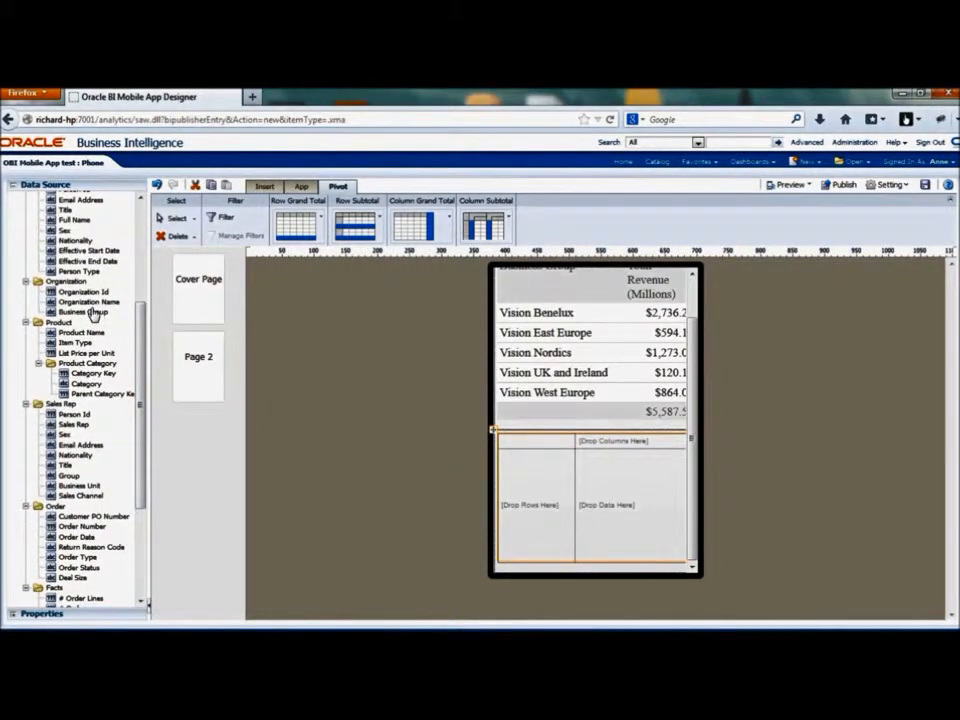
{"action": "left_click_drag", "start_coordinate": [91, 313], "coordinate": [516, 469]}
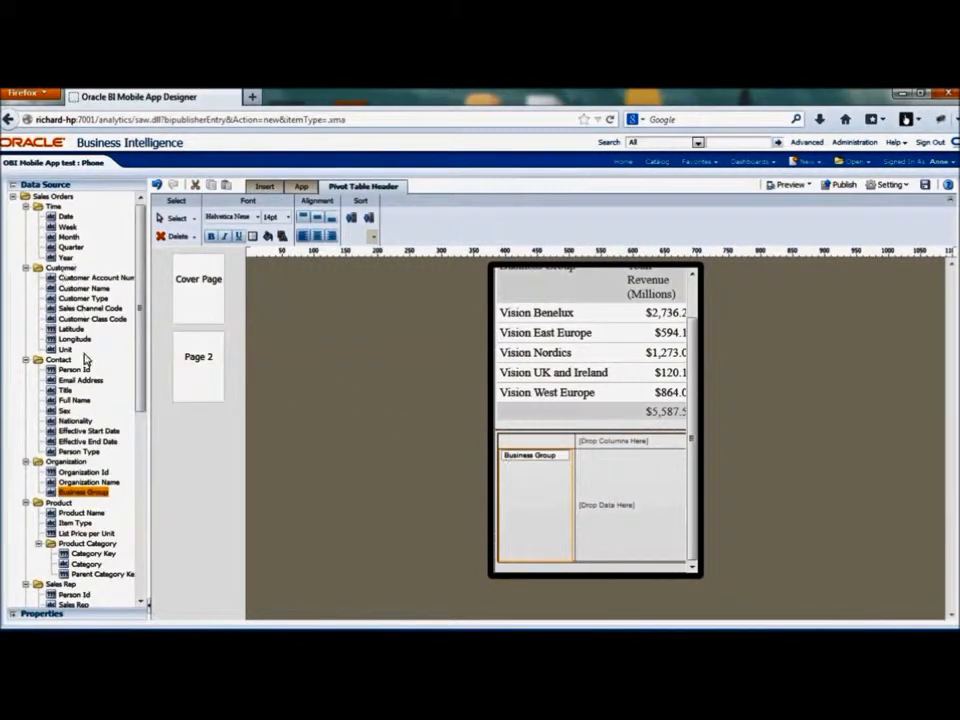
{"action": "left_click_drag", "start_coordinate": [88, 482], "coordinate": [568, 484]}
{"action": "left_click_drag", "start_coordinate": [64, 256], "coordinate": [678, 458]}
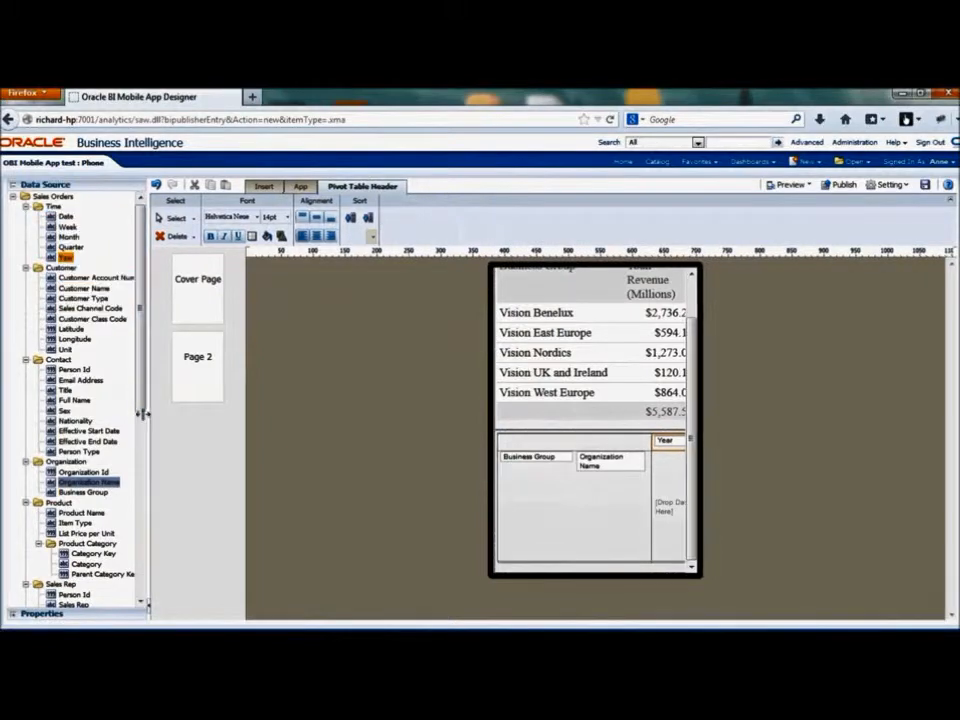
- Add Total Revenue (Millions) as the pivot table's data measure and check the page from its beginning
{"action": "left_click_drag", "start_coordinate": [143, 413], "coordinate": [133, 413]}
{"action": "scroll", "coordinate": [105, 500], "scroll_direction": "down", "scroll_amount": 7}
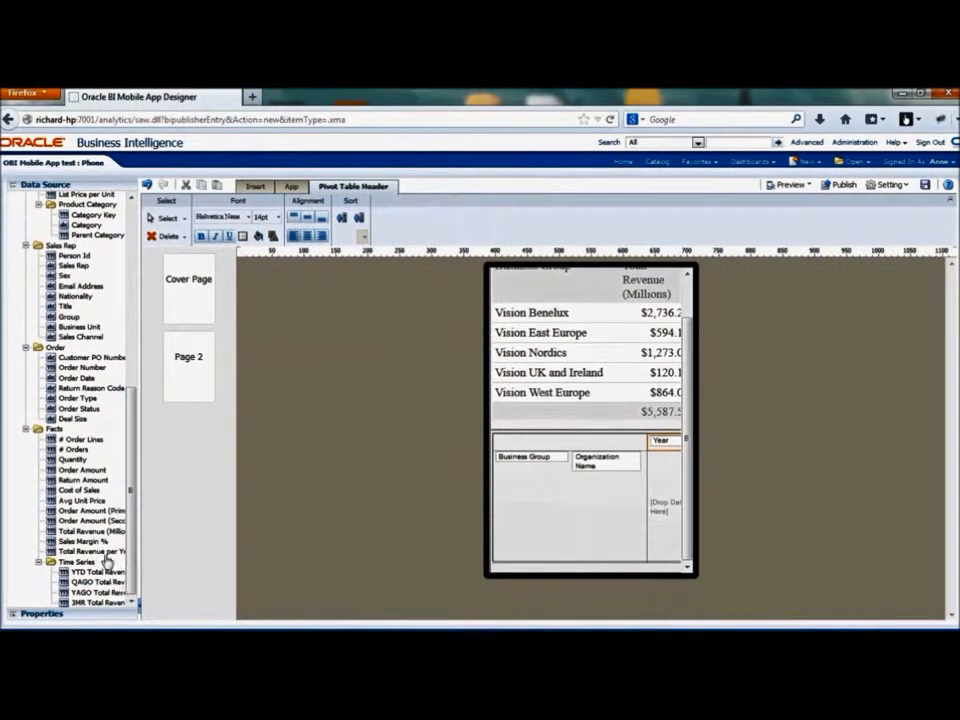
{"action": "mouse_move", "coordinate": [100, 532]}
{"action": "left_mouse_down"}
{"action": "mouse_move", "coordinate": [655, 497]}
{"action": "mouse_move", "coordinate": [645, 498]}
{"action": "left_mouse_up"}
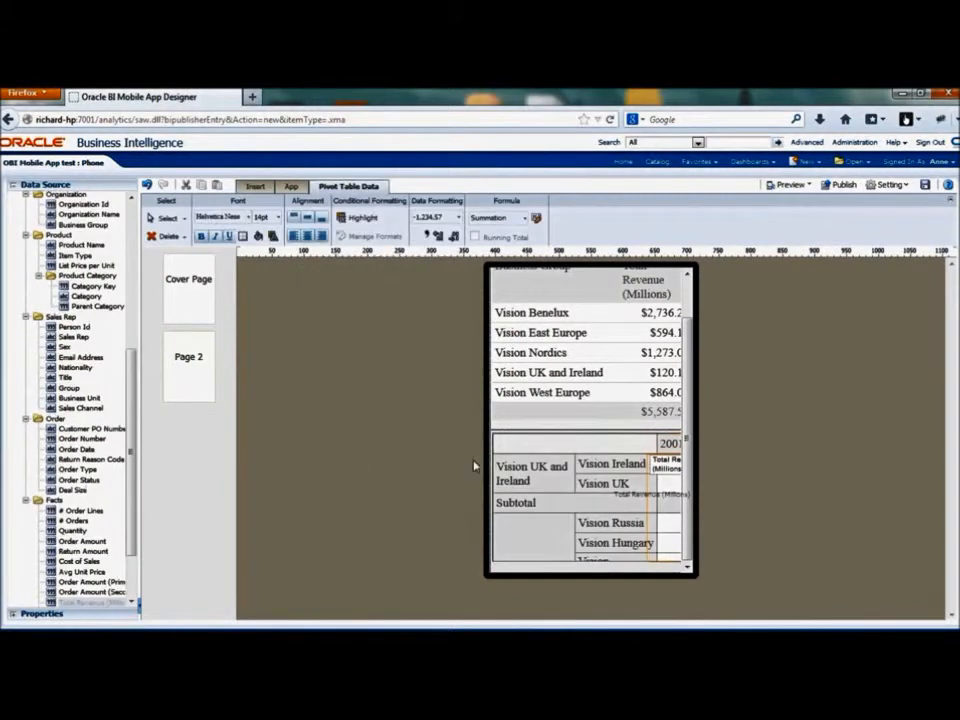
{"action": "scroll", "coordinate": [688, 330], "scroll_direction": "up", "scroll_amount": 1}
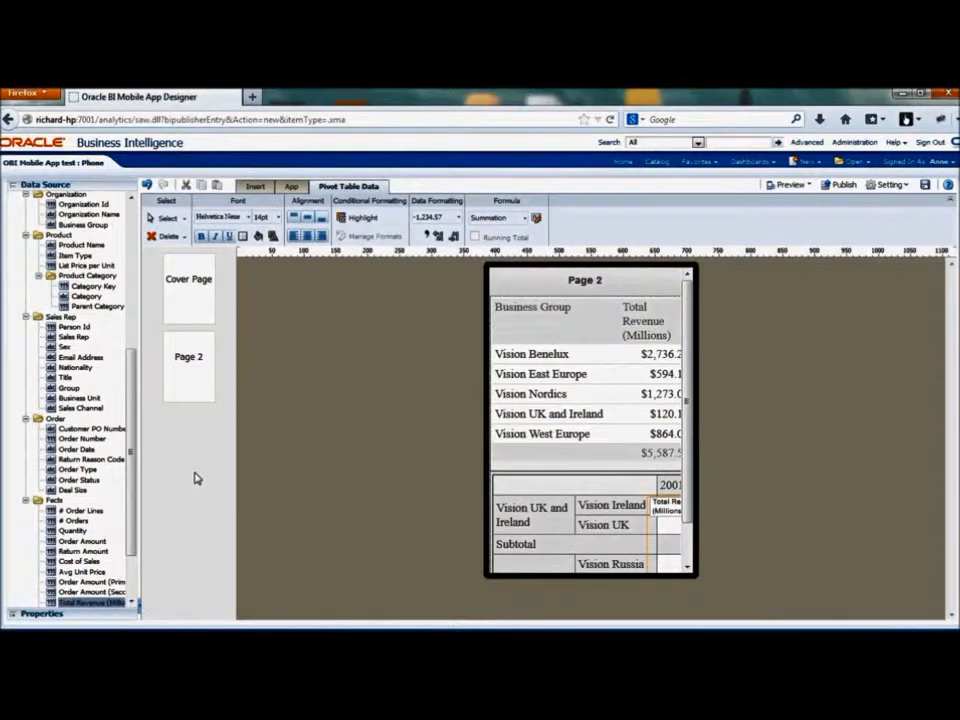
- Add a blank main page after Page 2
{"action": "left_click", "coordinate": [193, 390]}
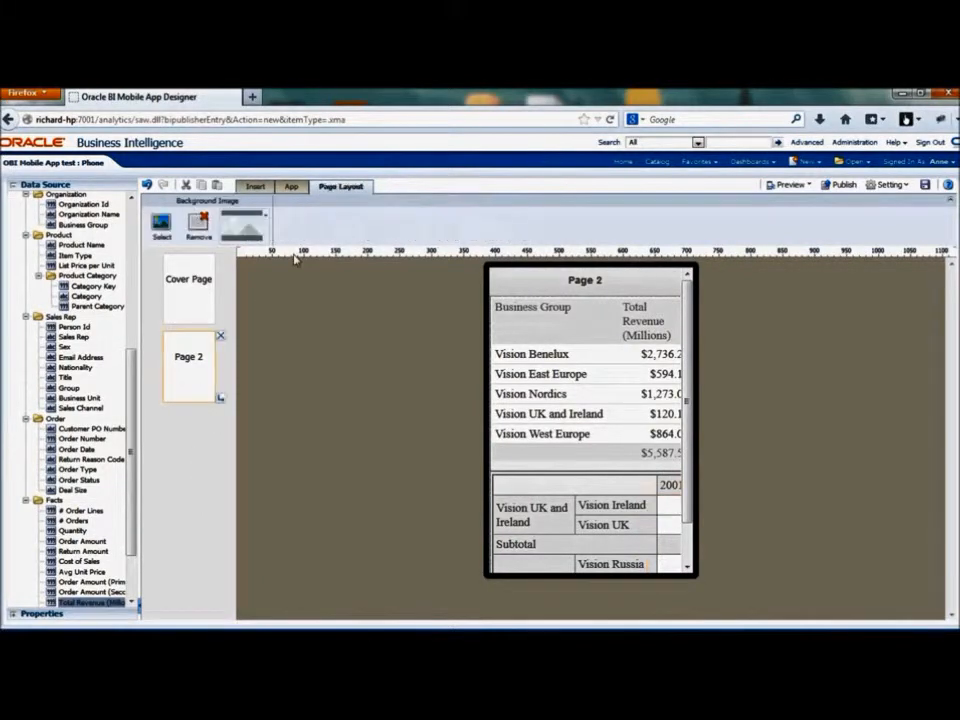
{"action": "left_click", "coordinate": [255, 187]}
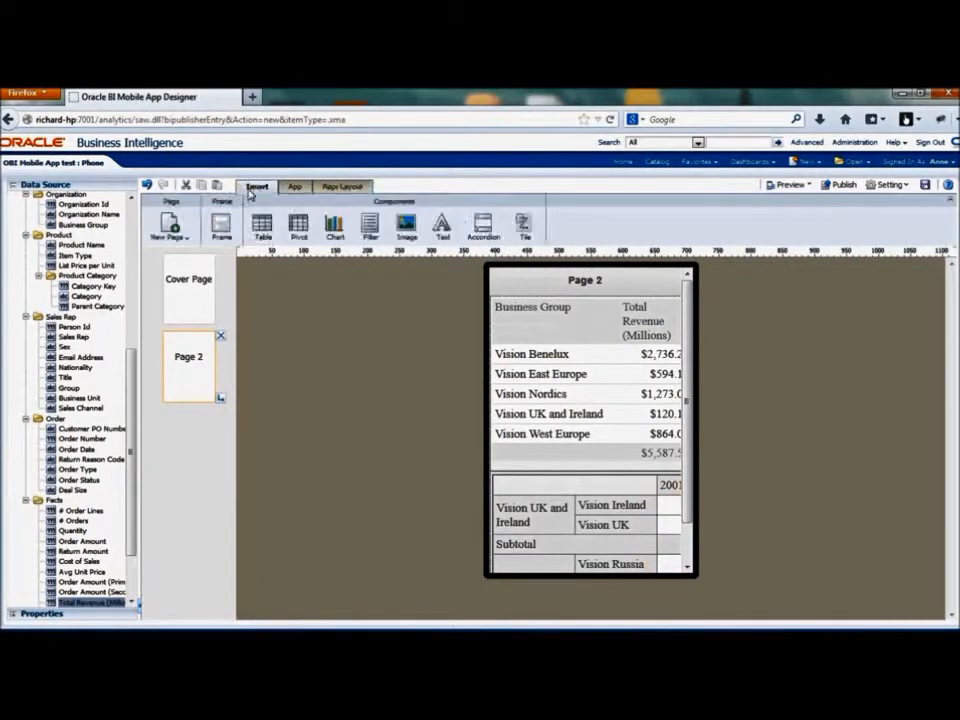
{"action": "left_click", "coordinate": [190, 241]}
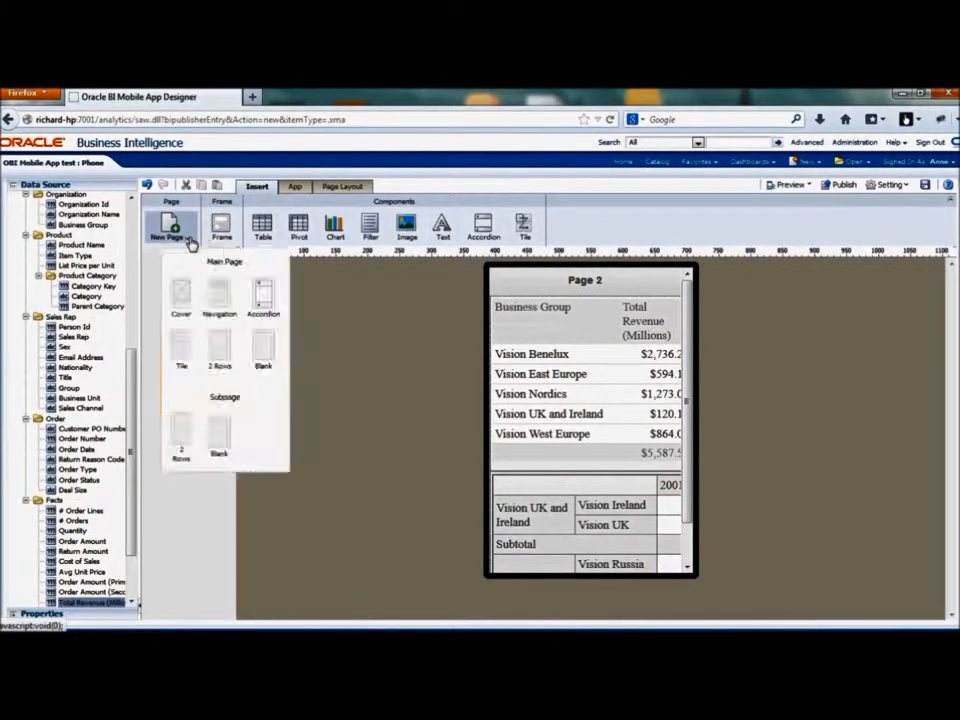
{"action": "left_click", "coordinate": [264, 352]}
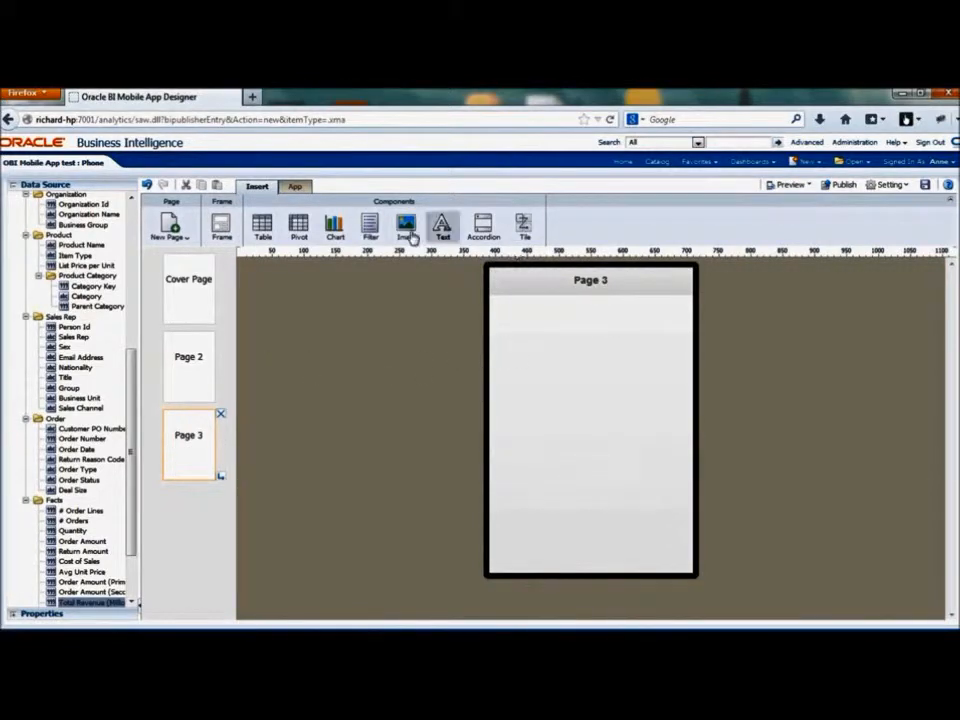
- Insert a filter at the start of Page 3 and base it on the Business Group field
{"action": "left_click_drag", "start_coordinate": [370, 226], "coordinate": [603, 360]}
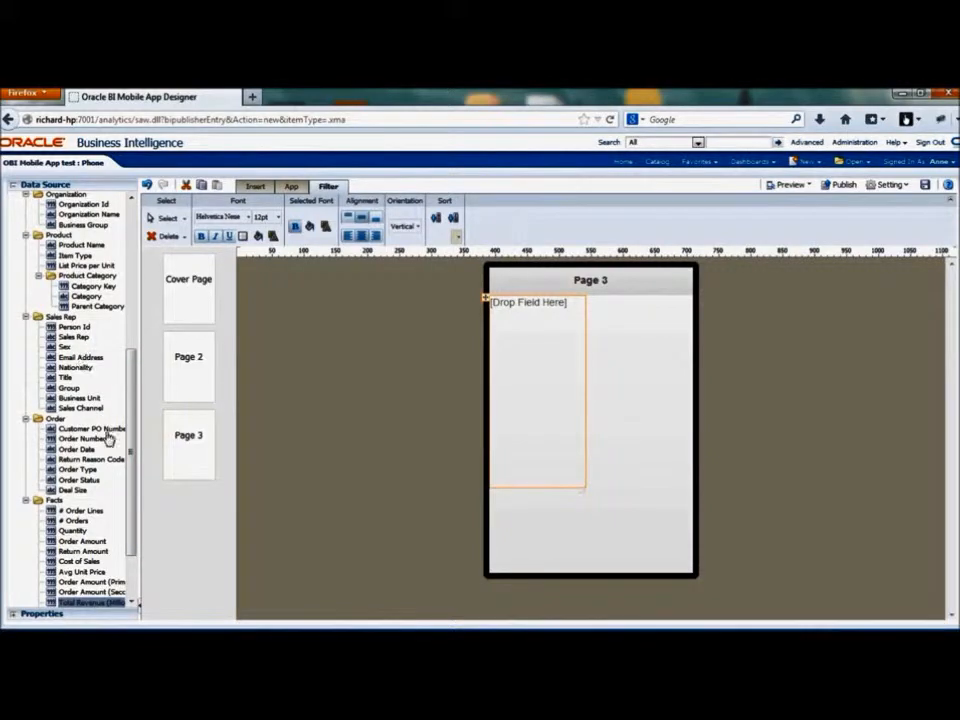
{"action": "left_click_drag", "start_coordinate": [132, 418], "coordinate": [132, 366]}
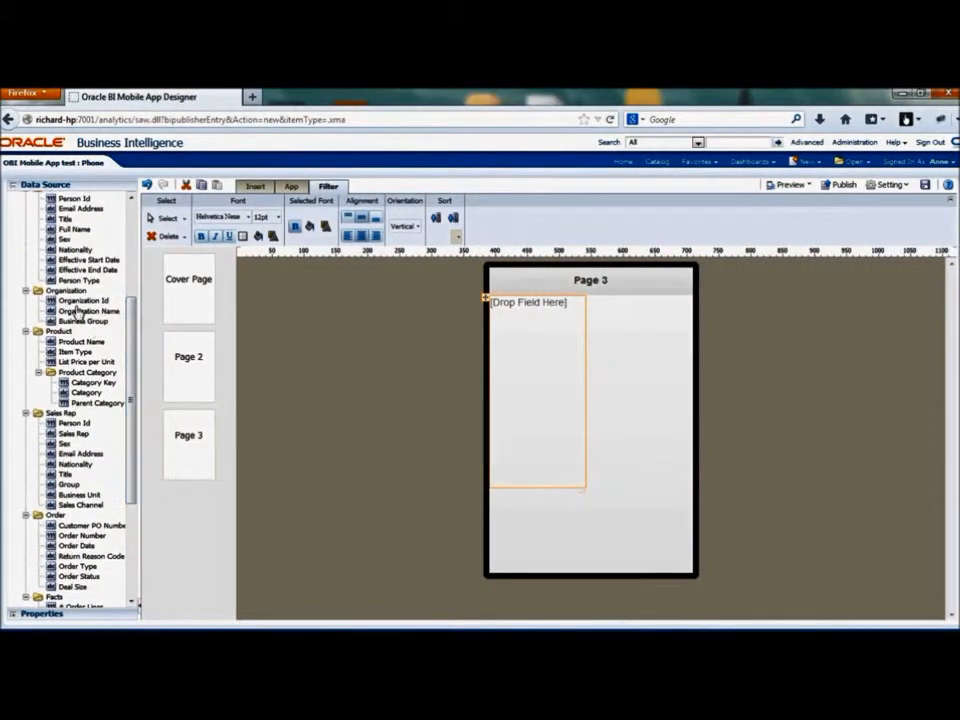
{"action": "left_click_drag", "start_coordinate": [95, 330], "coordinate": [553, 349]}
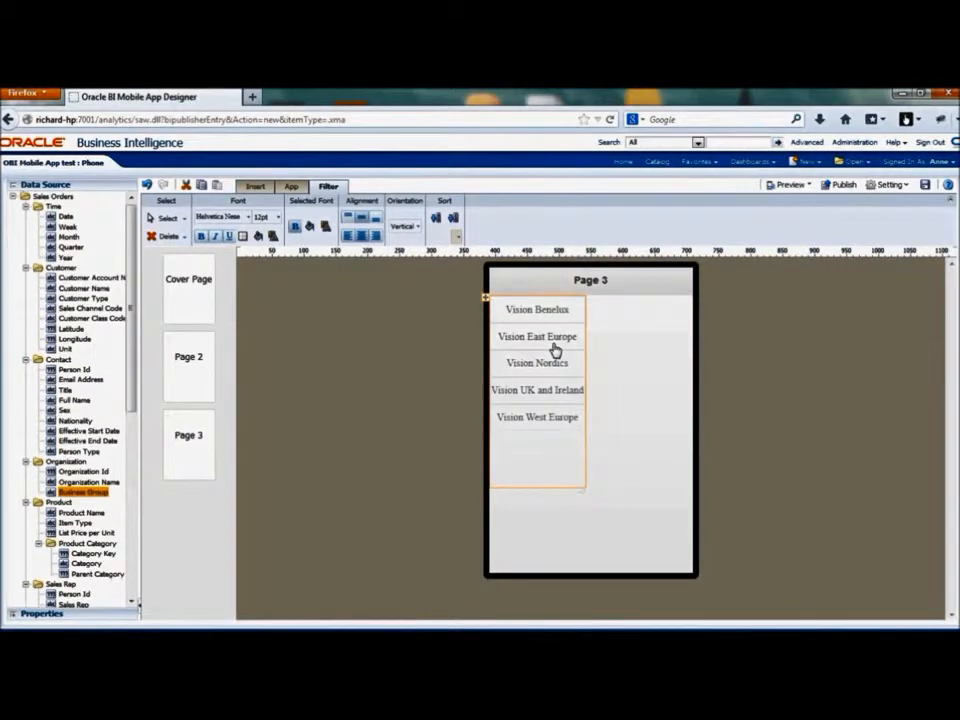
- Insert a chart on Page 3 below the Business Group filter
{"action": "left_click", "coordinate": [254, 187]}
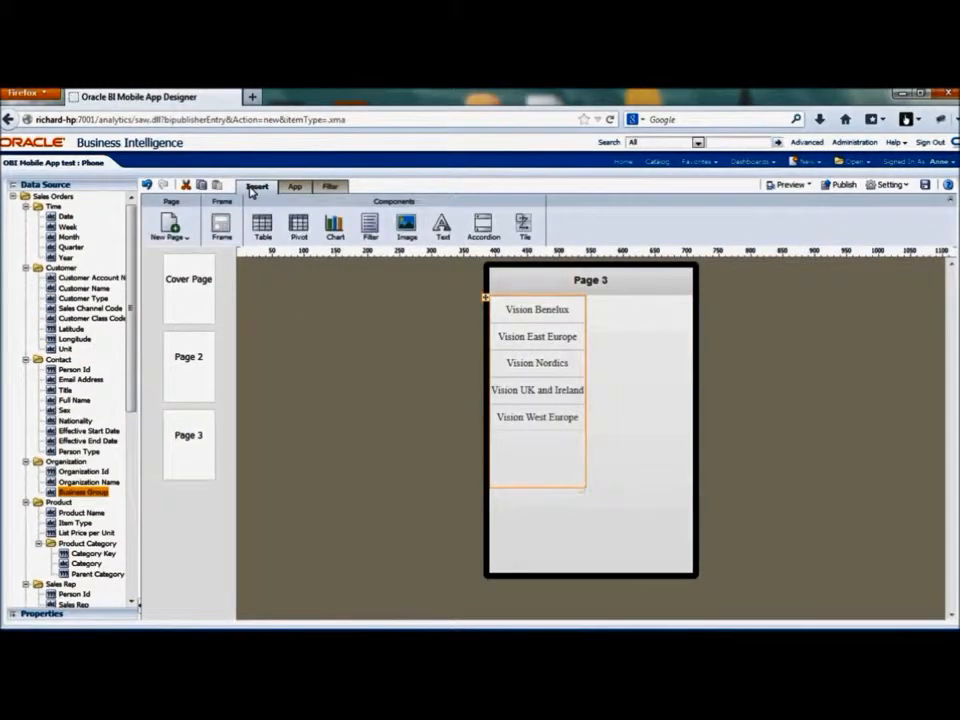
{"action": "left_click_drag", "start_coordinate": [335, 225], "coordinate": [602, 490]}
{"action": "left_click_drag", "start_coordinate": [687, 399], "coordinate": [705, 499]}
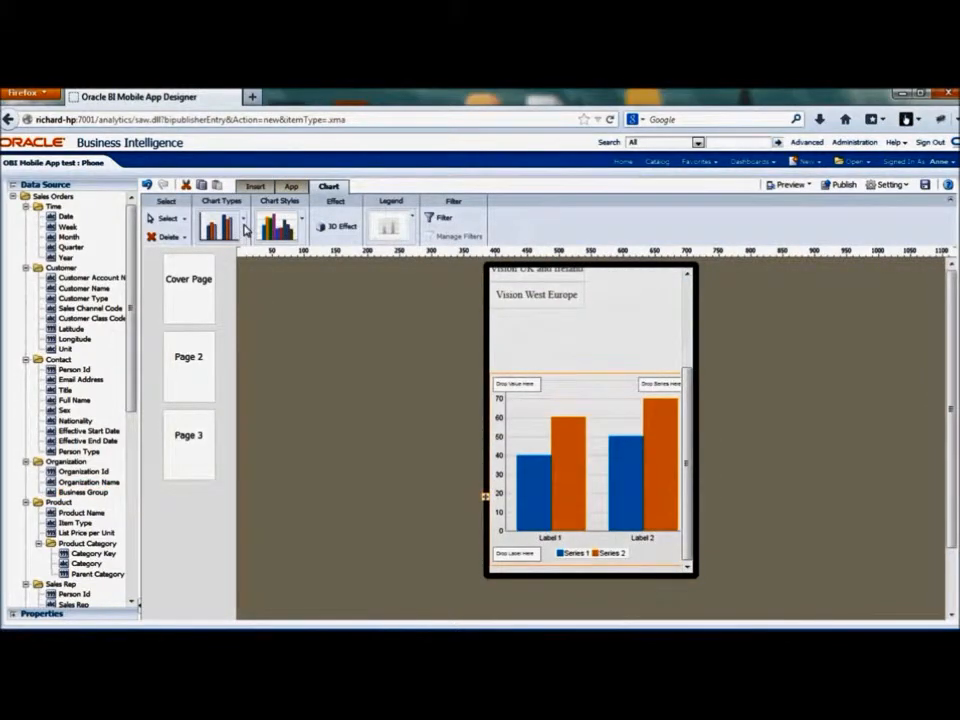
- Review the available chart types, chart styles and legend positions, and change the Page 3 chart to a Vertical Line chart
{"action": "mouse_move", "coordinate": [240, 256]}
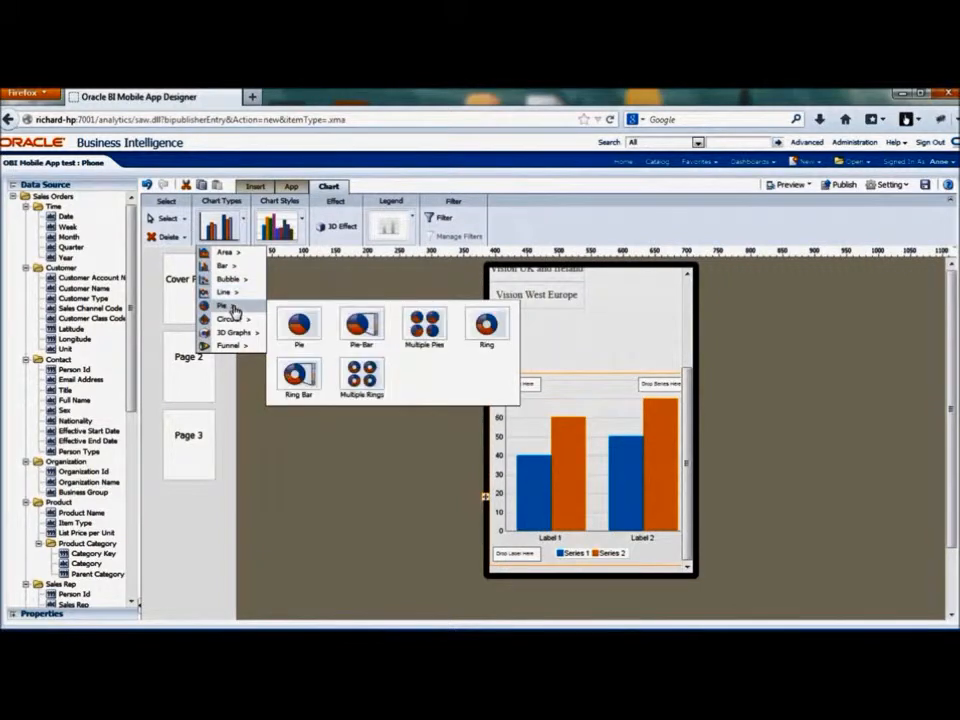
{"action": "mouse_move", "coordinate": [240, 320]}
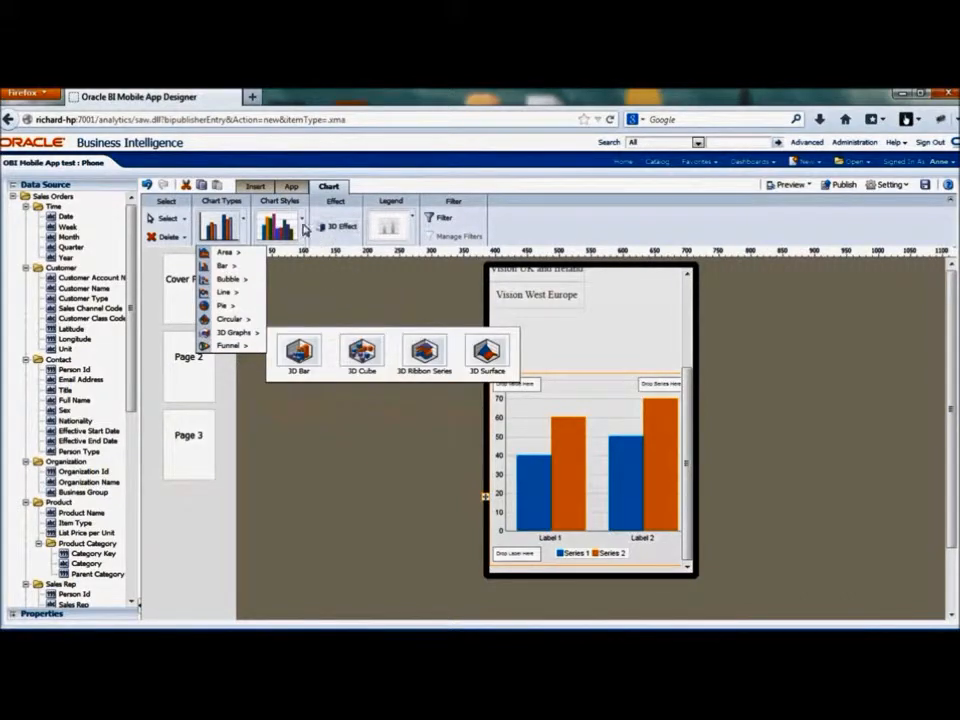
{"action": "left_click", "coordinate": [304, 228]}
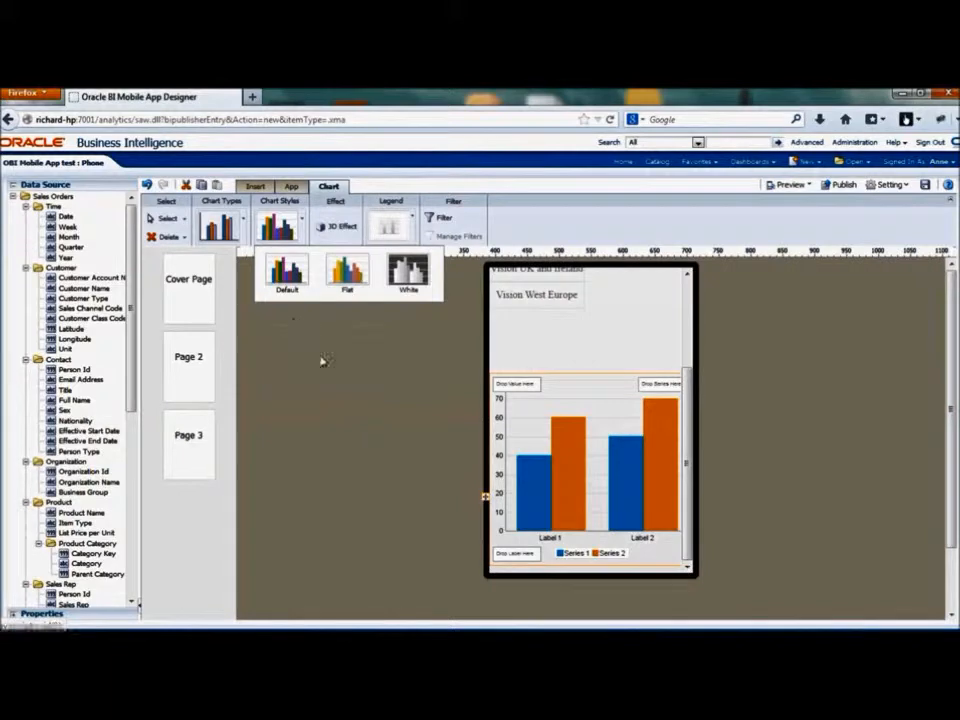
{"action": "left_click", "coordinate": [364, 334]}
{"action": "left_click", "coordinate": [413, 230]}
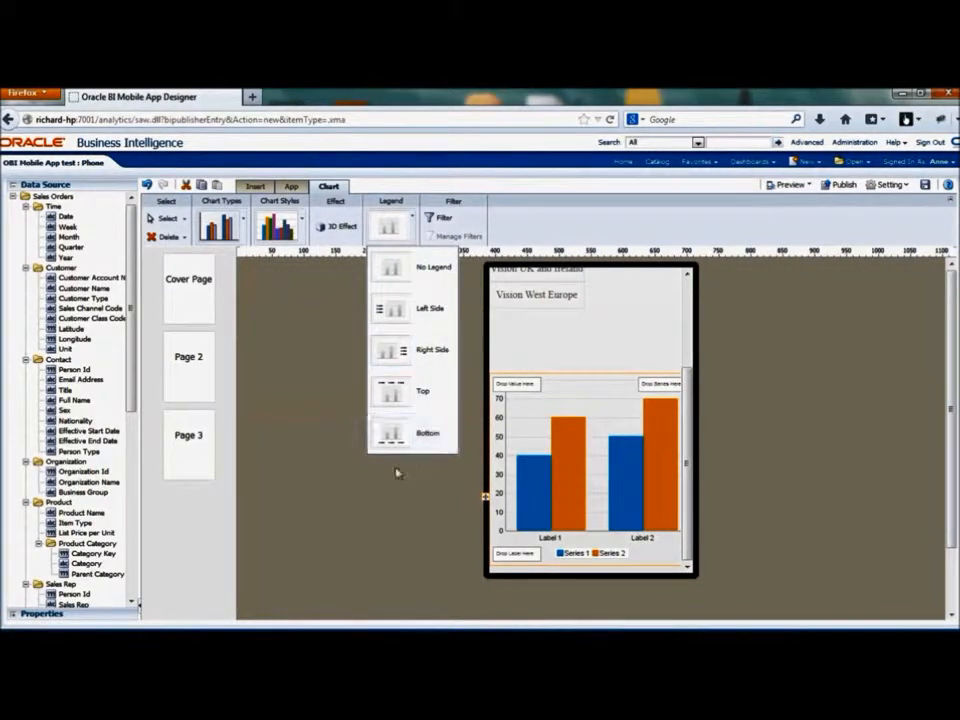
{"action": "left_click", "coordinate": [308, 421]}
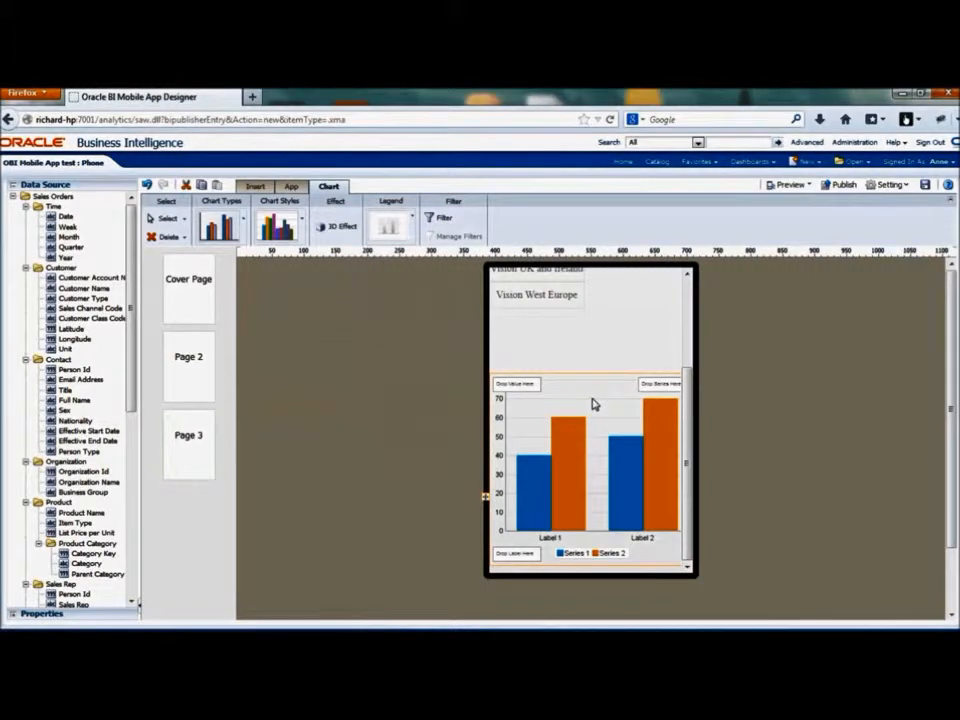
{"action": "left_click", "coordinate": [243, 227]}
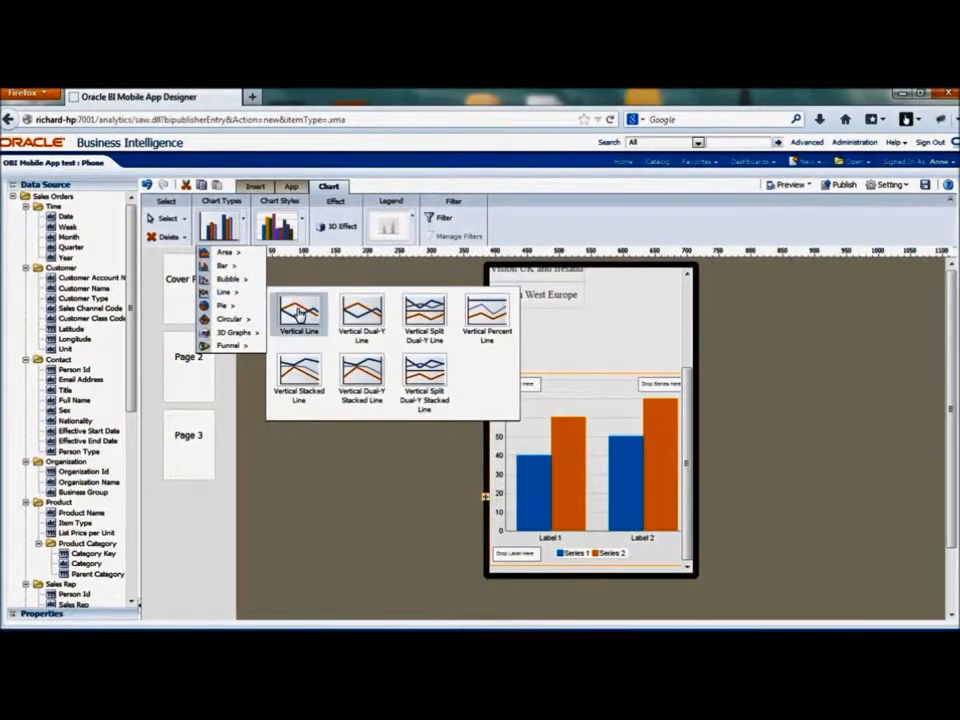
{"action": "left_click", "coordinate": [298, 314]}
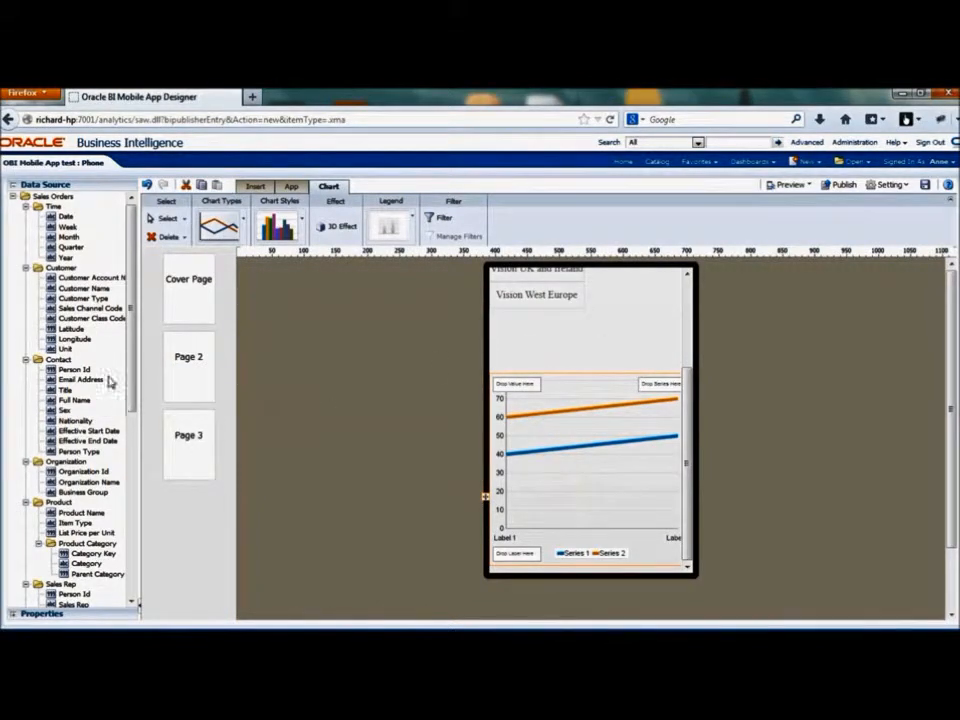
- Assign Year as the line chart's label, Organization Name as its series and Total Revenue (Millions) as its value
{"action": "left_click_drag", "start_coordinate": [70, 263], "coordinate": [510, 562]}
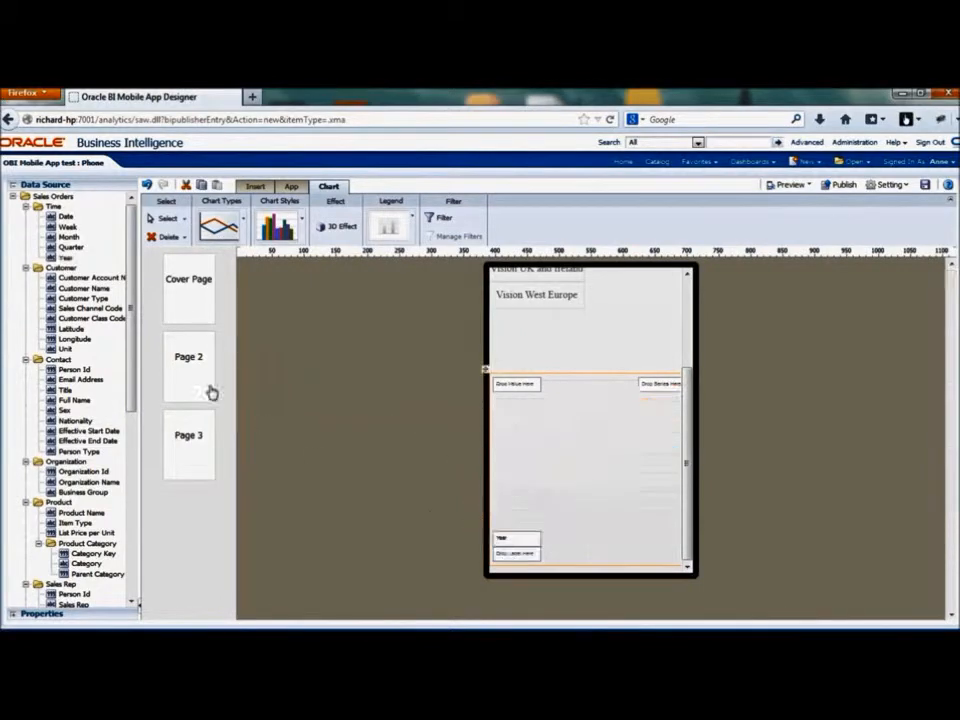
{"action": "scroll", "coordinate": [134, 420], "scroll_direction": "down", "scroll_amount": 3}
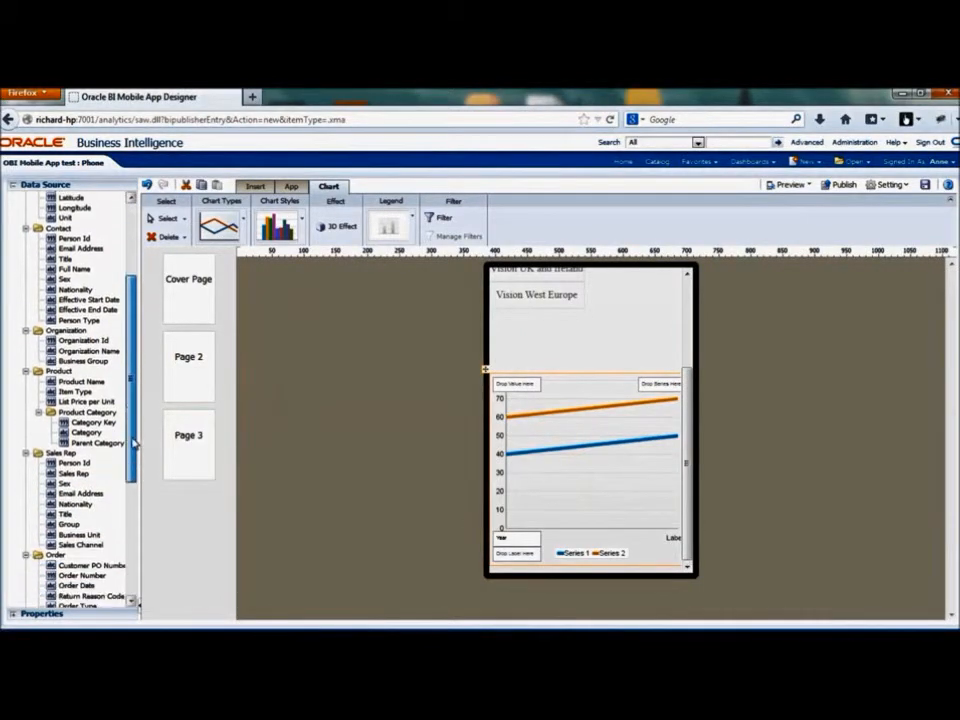
{"action": "left_click_drag", "start_coordinate": [88, 349], "coordinate": [668, 384]}
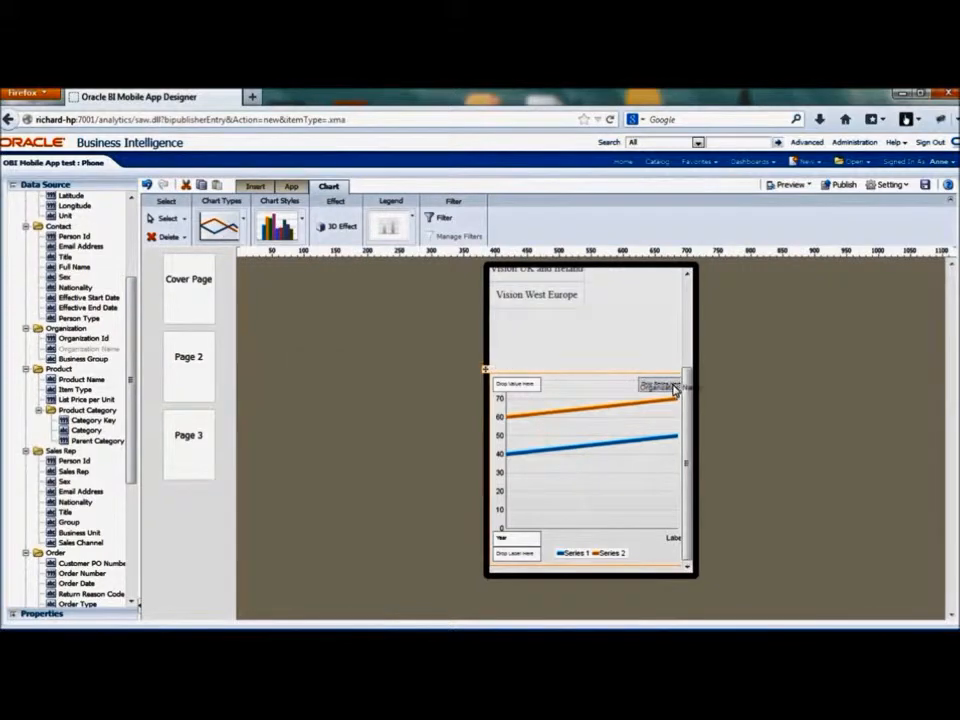
{"action": "scroll", "coordinate": [127, 338], "scroll_direction": "down", "scroll_amount": 5}
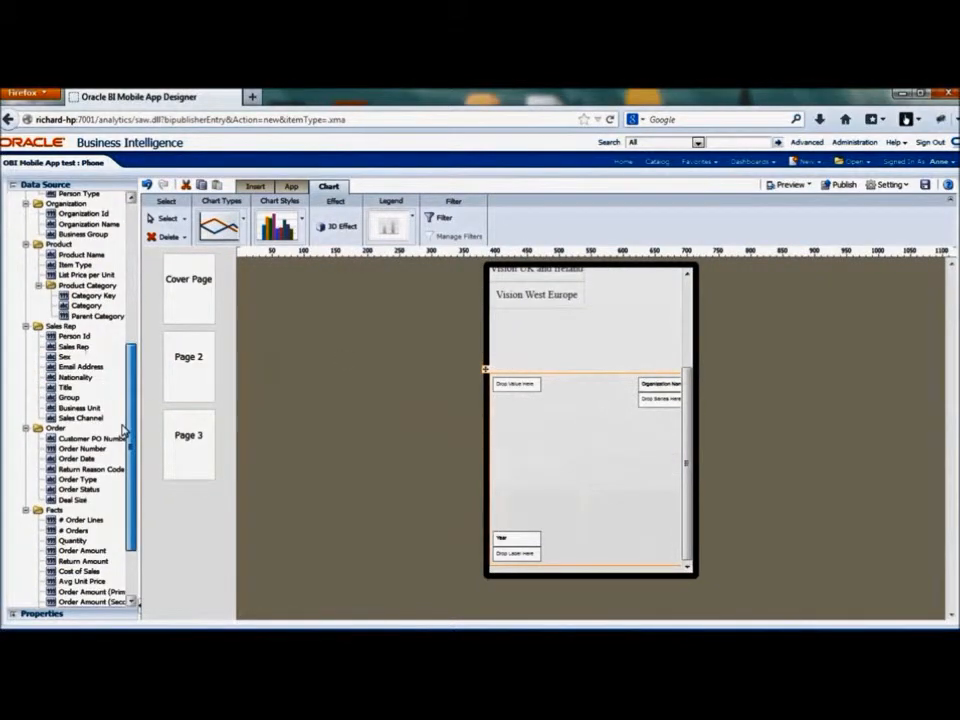
{"action": "left_click", "coordinate": [88, 532]}
{"action": "left_click_drag", "start_coordinate": [88, 537], "coordinate": [623, 371]}
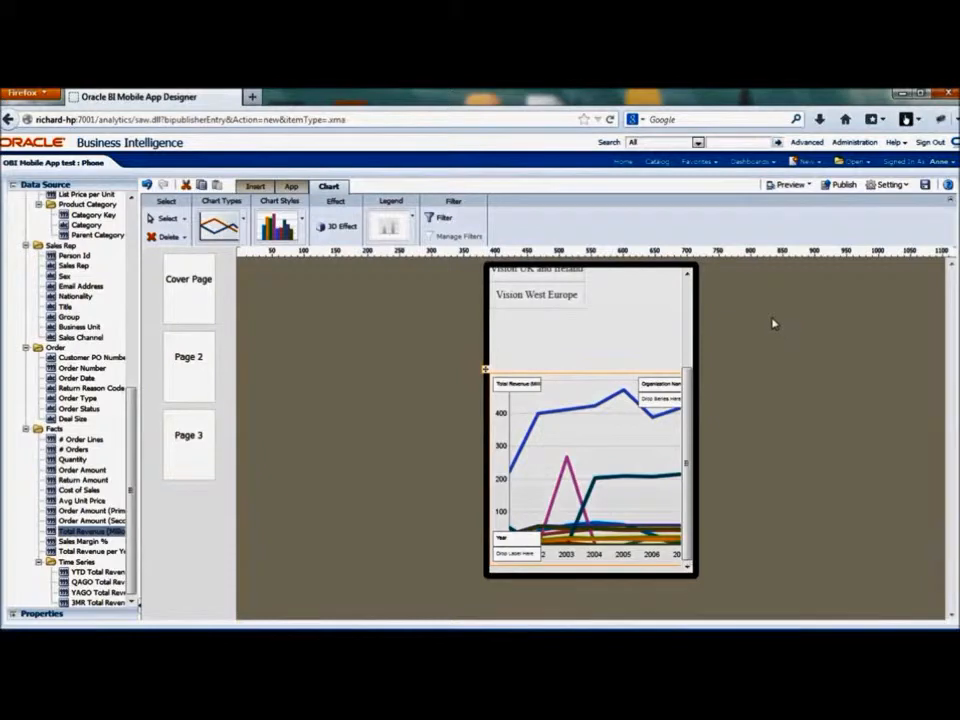
- Save the app, preview it and go from the cover page to Page 2 in the preview
{"action": "left_click", "coordinate": [925, 185]}
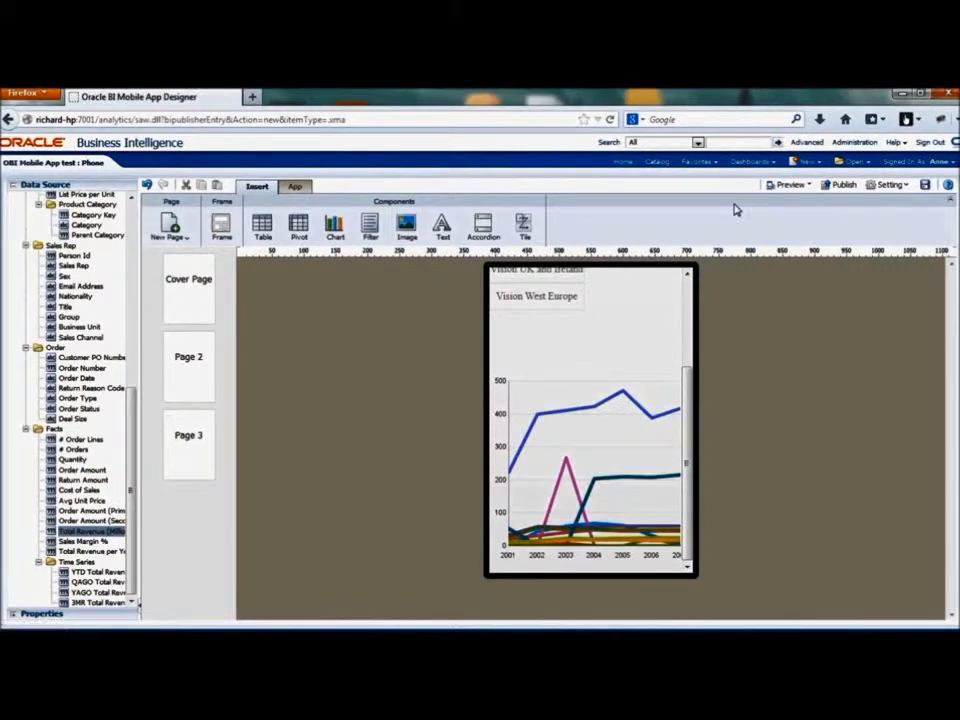
{"action": "left_click", "coordinate": [793, 188]}
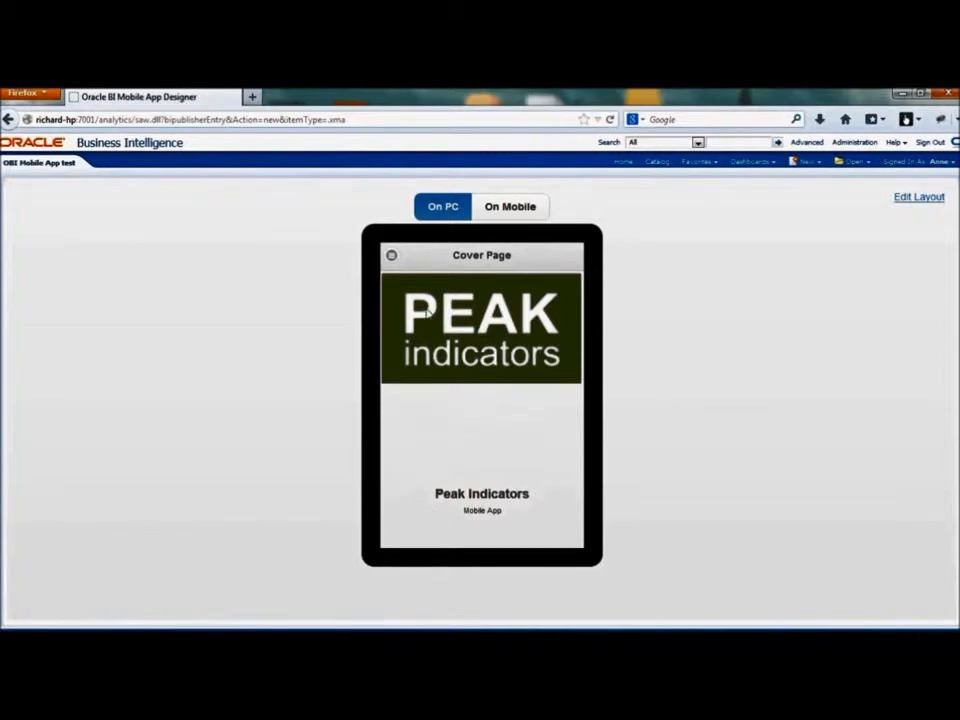
{"action": "left_click", "coordinate": [391, 259]}
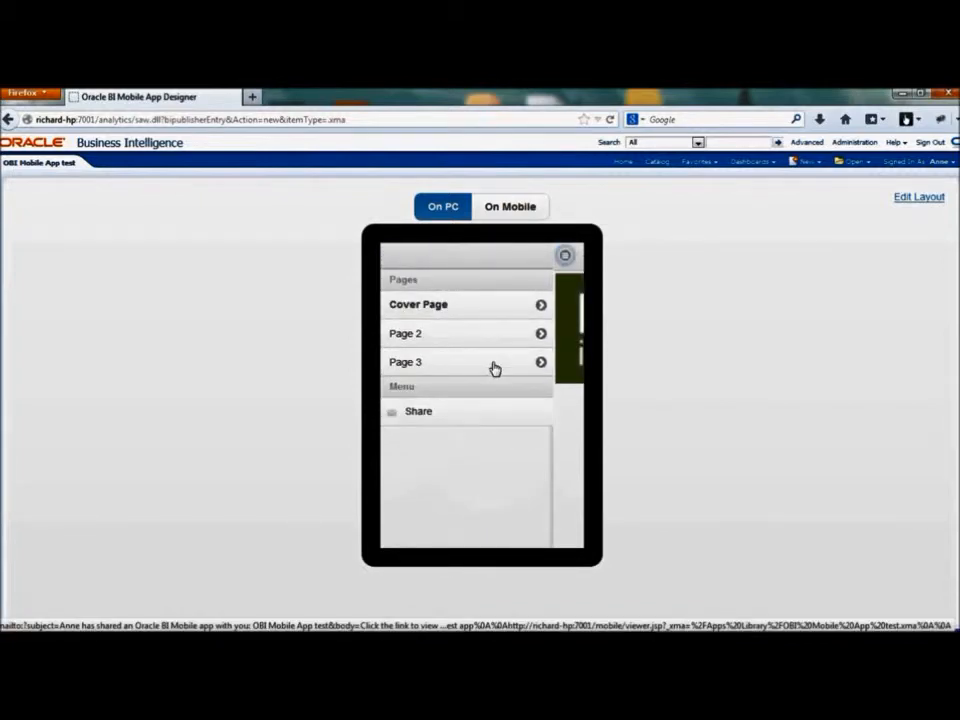
{"action": "left_click", "coordinate": [409, 339]}
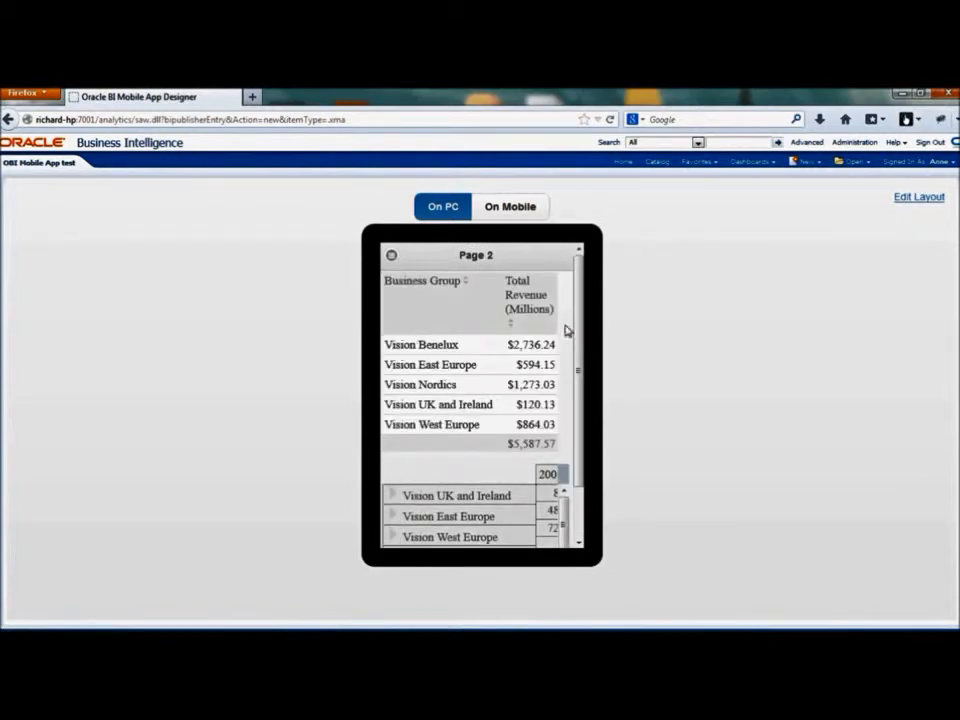
- Expand Vision East Europe in the previewed pivot table, examine its organizations and collapse the group again
{"action": "left_click_drag", "start_coordinate": [579, 315], "coordinate": [591, 400]}
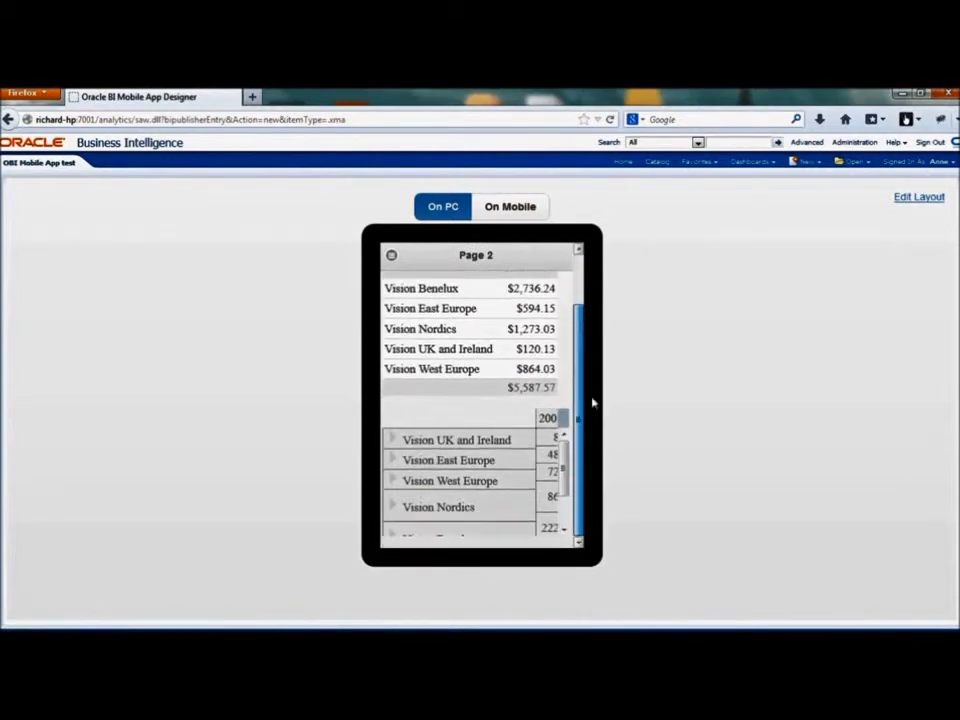
{"action": "left_click", "coordinate": [393, 464]}
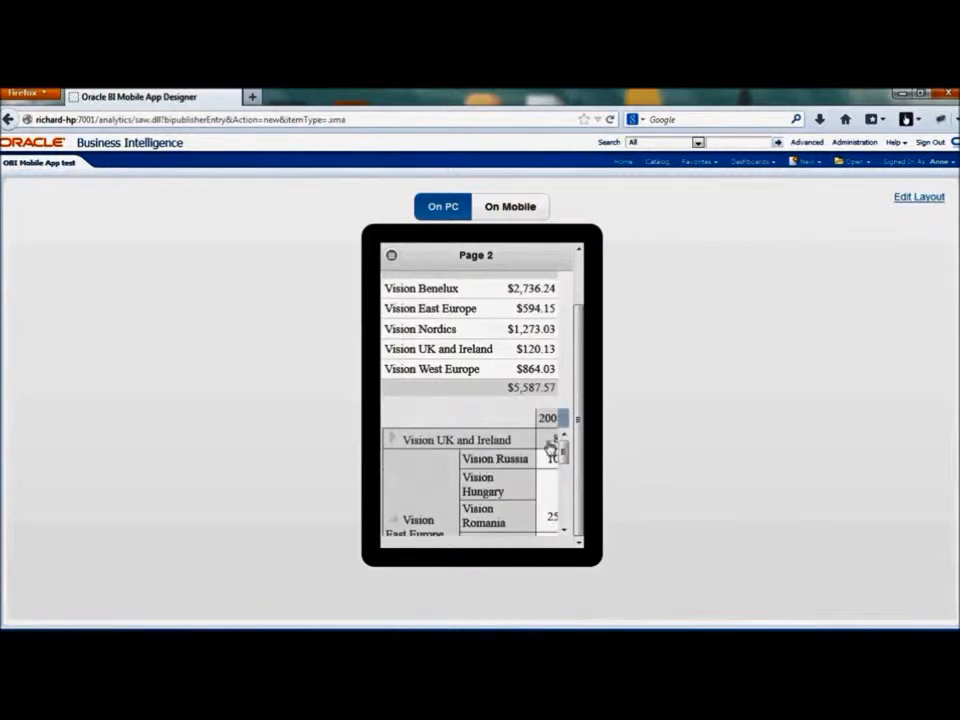
{"action": "mouse_move", "coordinate": [561, 456]}
{"action": "left_mouse_down"}
{"action": "mouse_move", "coordinate": [564, 499]}
{"action": "mouse_move", "coordinate": [565, 463]}
{"action": "left_mouse_up"}
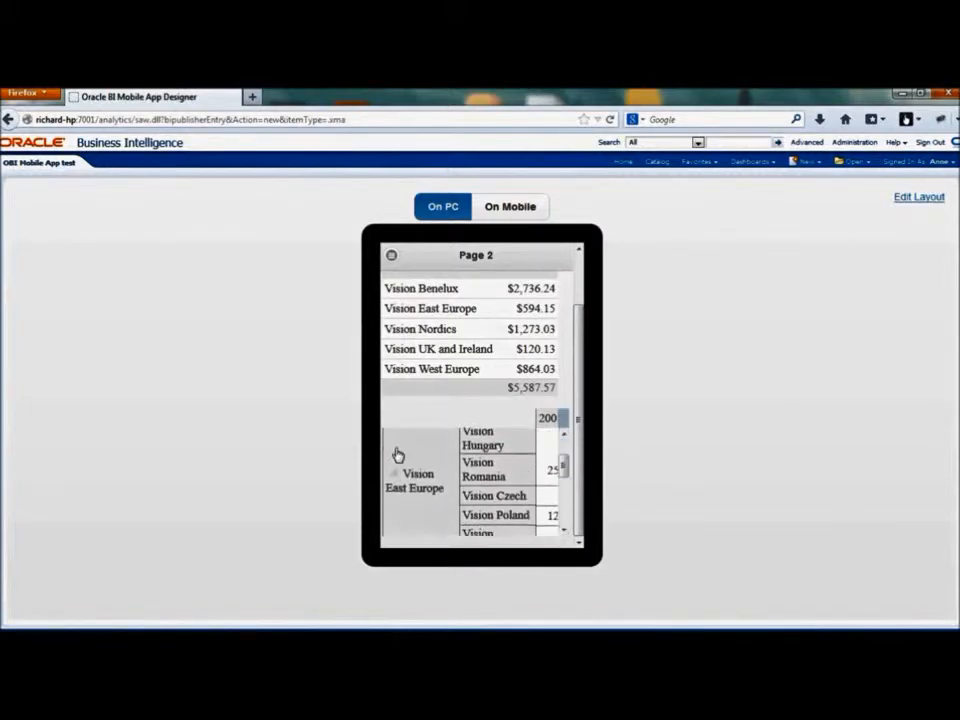
{"action": "left_click", "coordinate": [405, 474]}
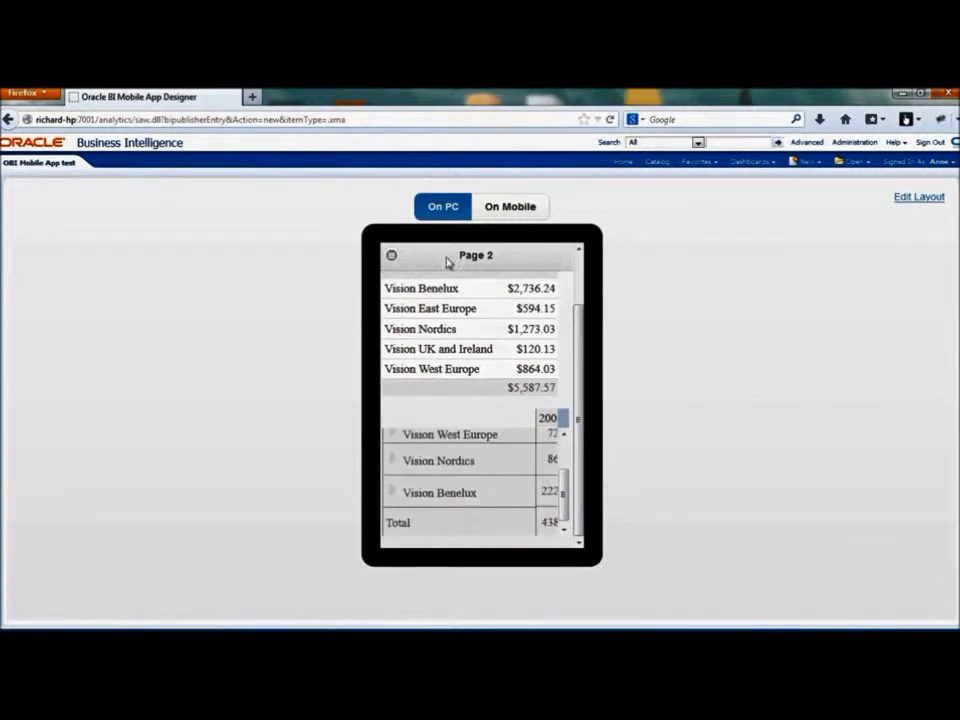
- Go to Page 3 in the preview, filter it by Vision West Europe and examine the filtered line chart
{"action": "left_click", "coordinate": [392, 257]}
{"action": "left_click", "coordinate": [447, 316]}
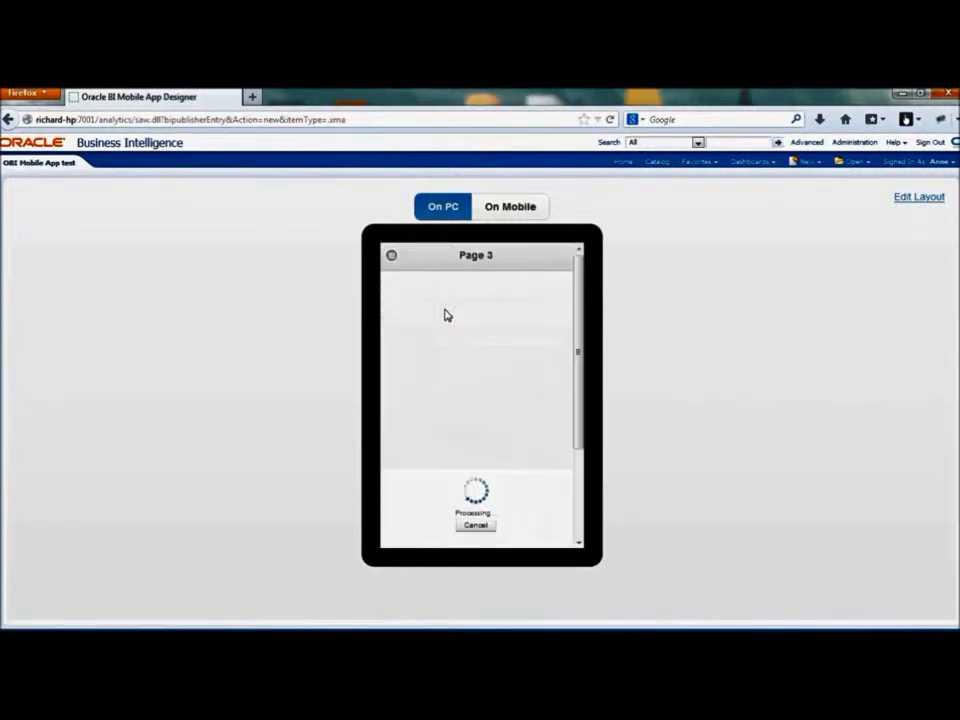
{"action": "left_click_drag", "start_coordinate": [571, 330], "coordinate": [579, 285]}
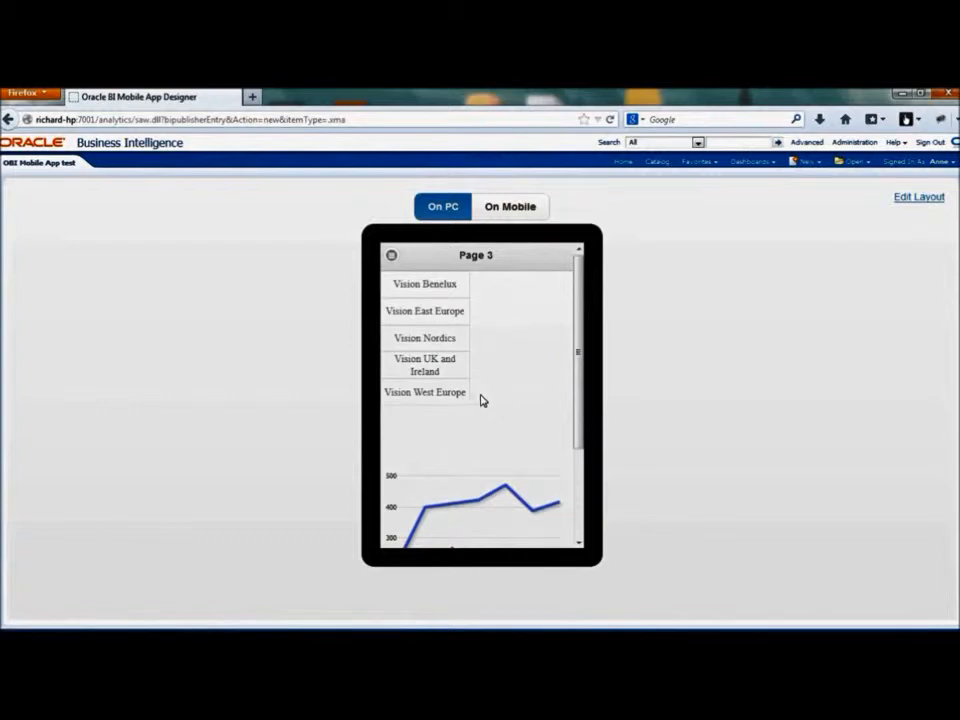
{"action": "left_click", "coordinate": [430, 398]}
{"action": "left_click_drag", "start_coordinate": [579, 350], "coordinate": [585, 450]}
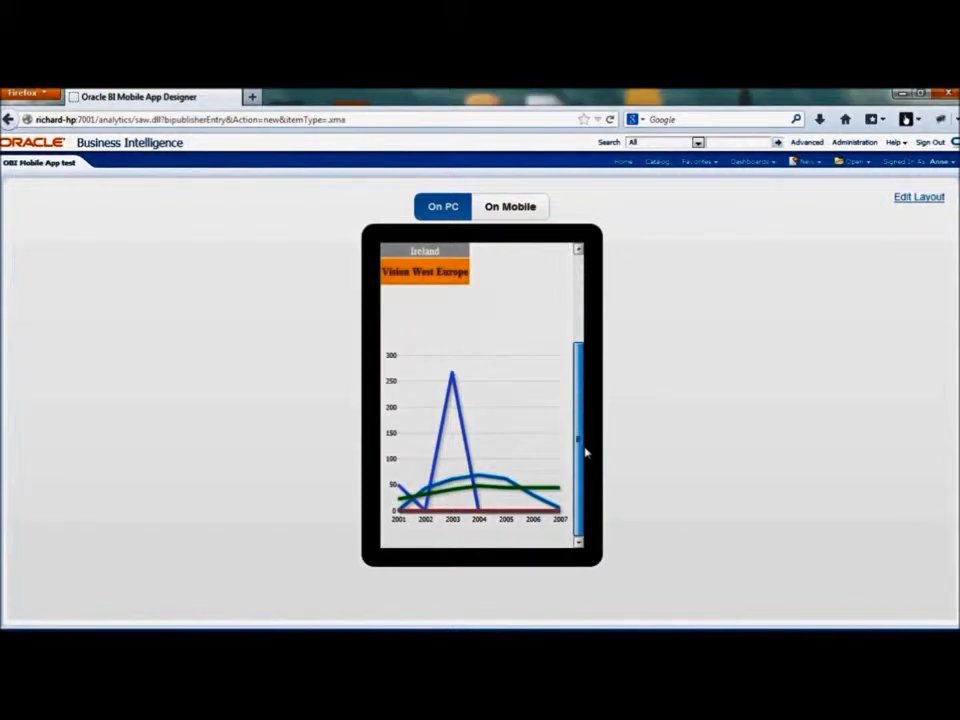
{"action": "left_click_drag", "start_coordinate": [583, 430], "coordinate": [578, 330]}
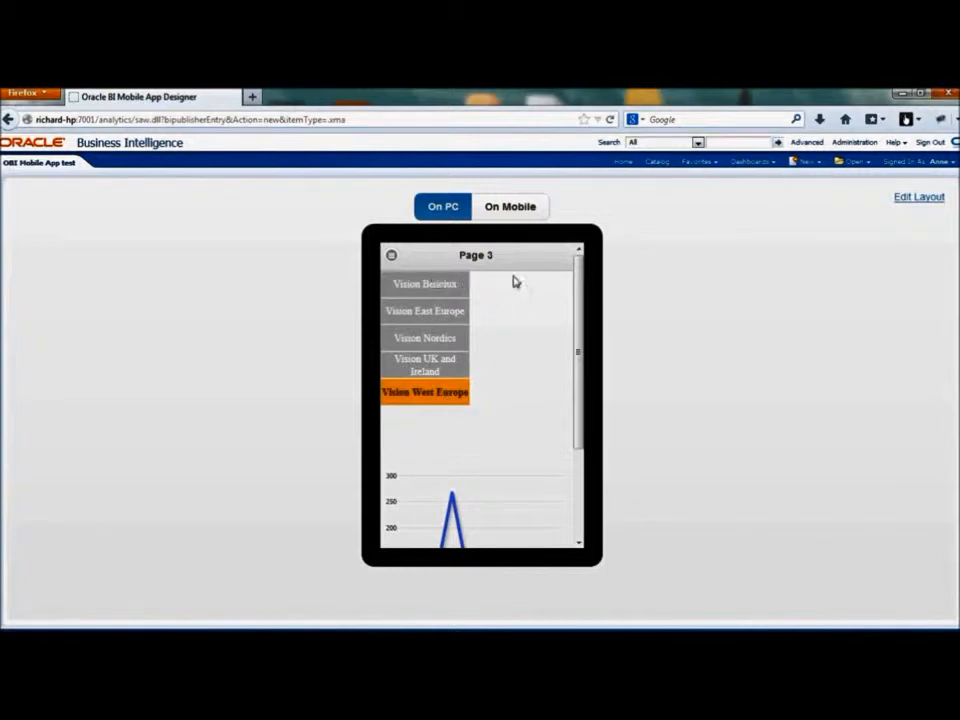
- Return from the preview to the layout editor and open Page 3
{"action": "left_click", "coordinate": [925, 205]}
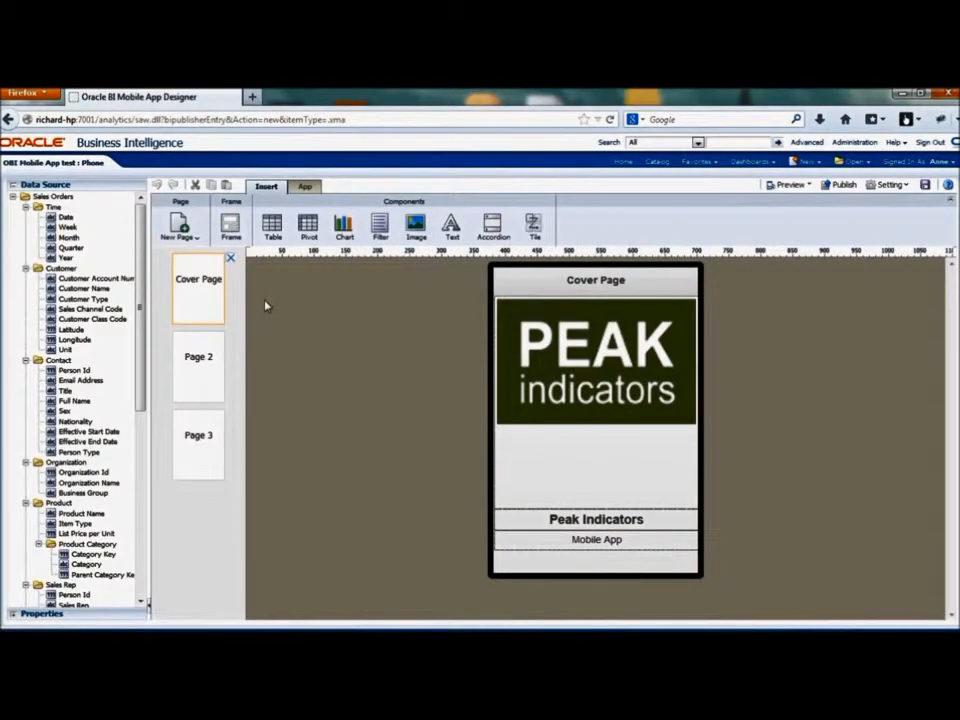
{"action": "left_click", "coordinate": [209, 456]}
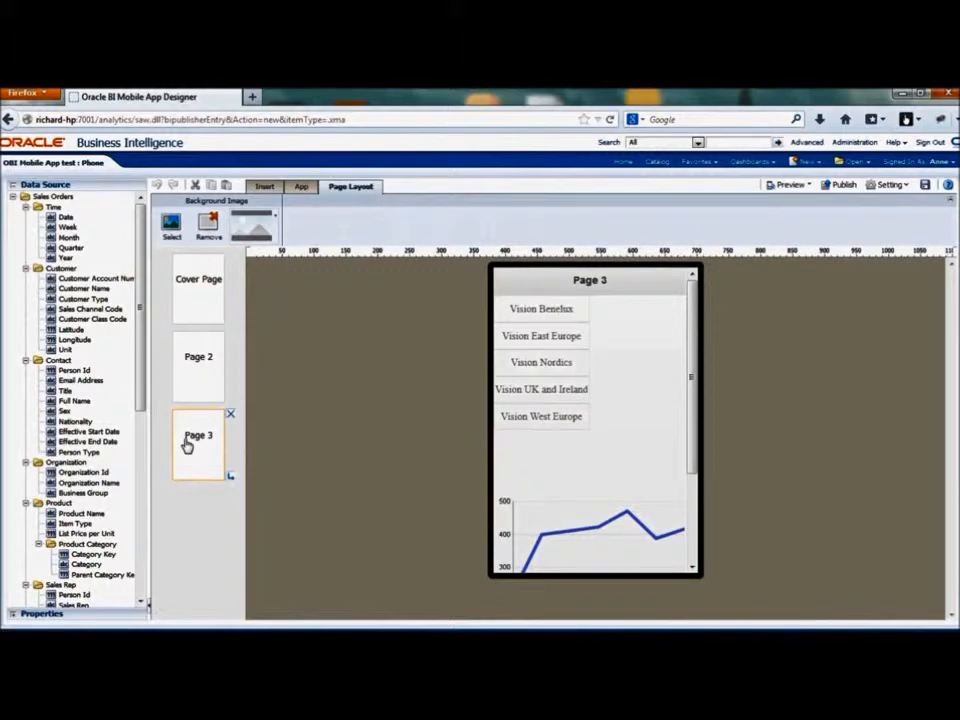
- Add a new Tile main page after Page 3, grouped by the Business Group column
{"action": "left_click", "coordinate": [264, 186]}
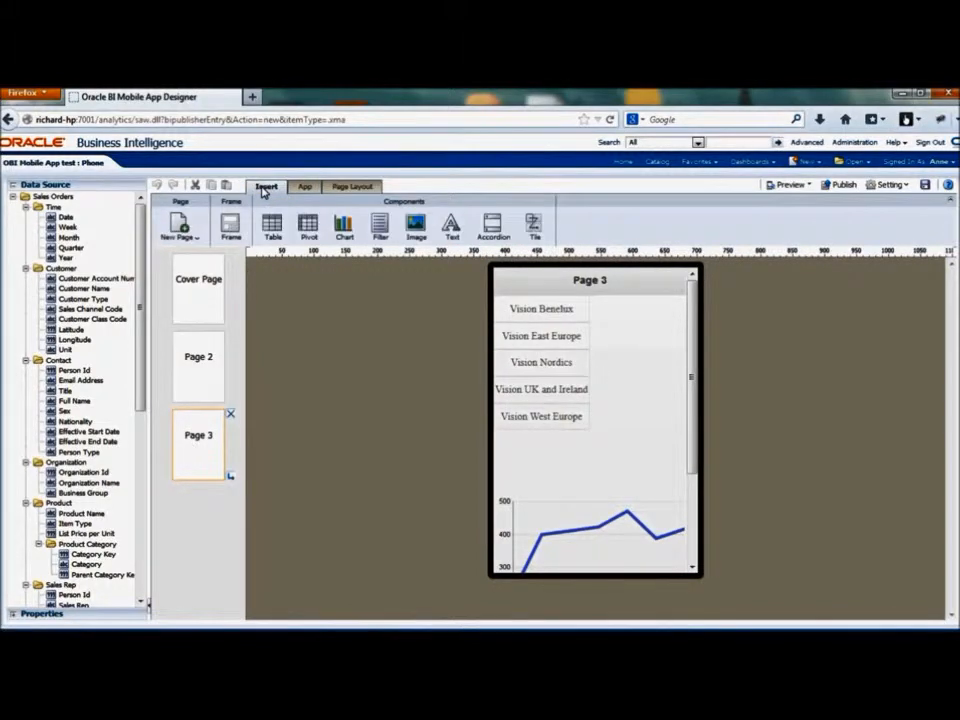
{"action": "left_click", "coordinate": [199, 241]}
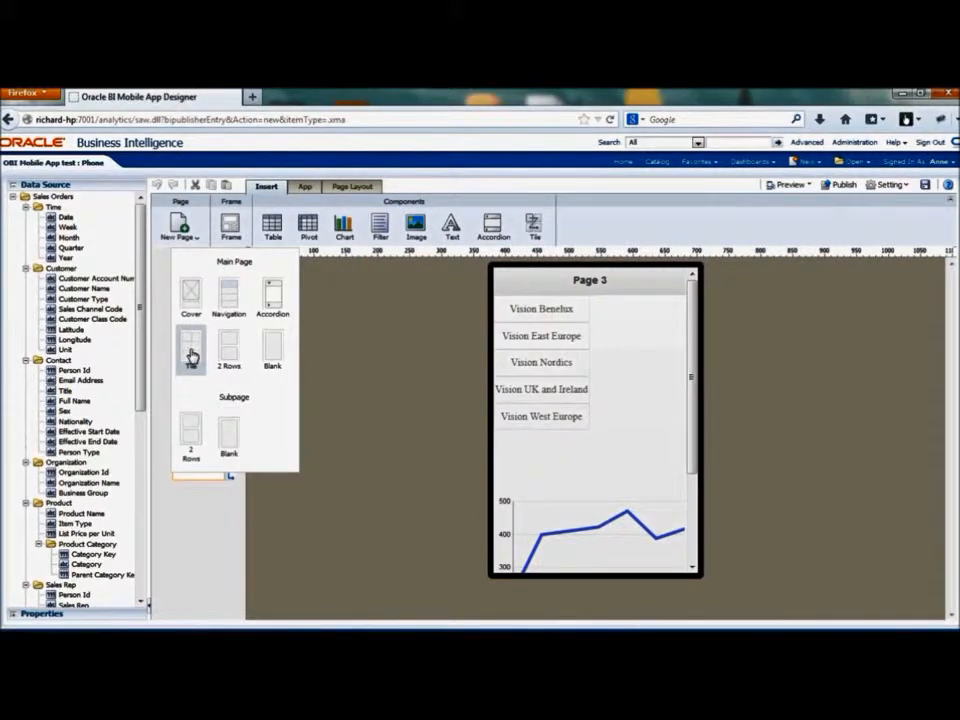
{"action": "left_click", "coordinate": [191, 356]}
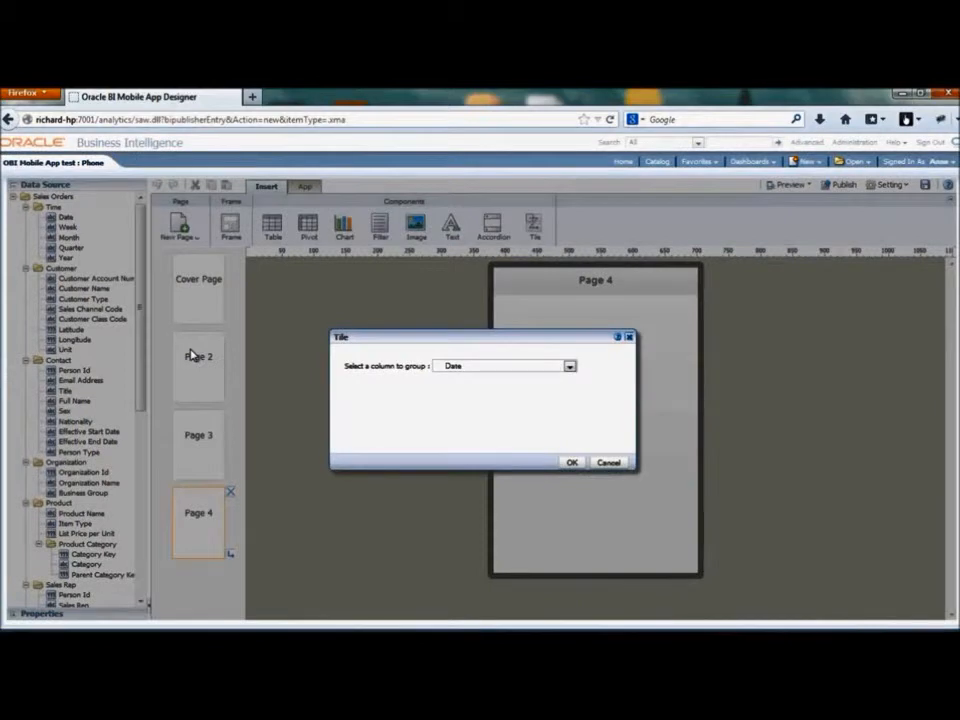
{"action": "left_click", "coordinate": [568, 366]}
{"action": "left_click_drag", "start_coordinate": [571, 405], "coordinate": [571, 470]}
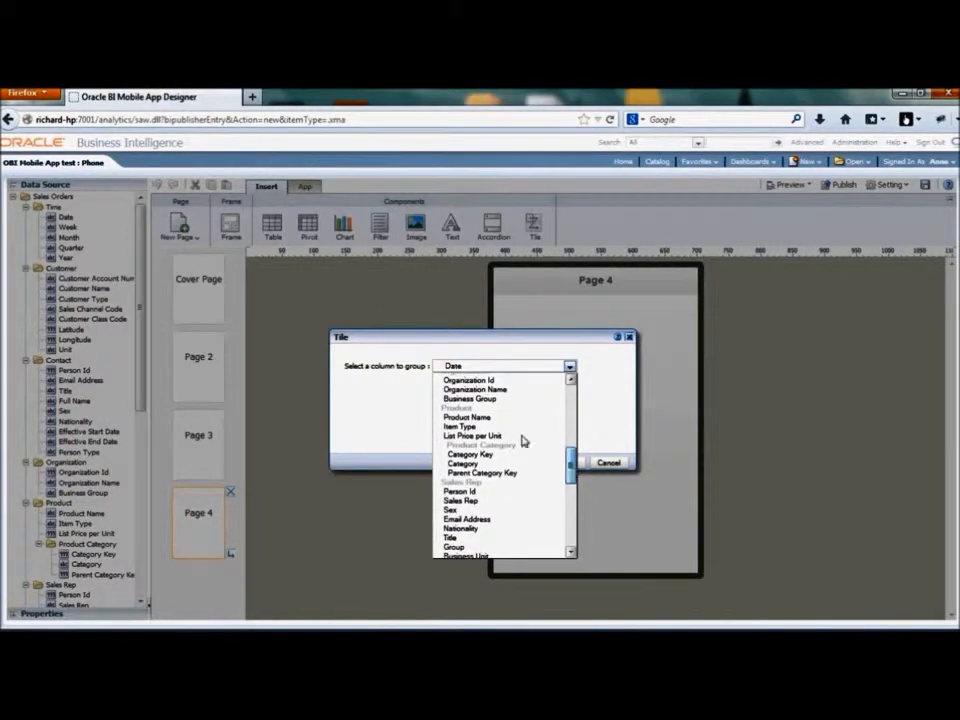
{"action": "left_click", "coordinate": [478, 398]}
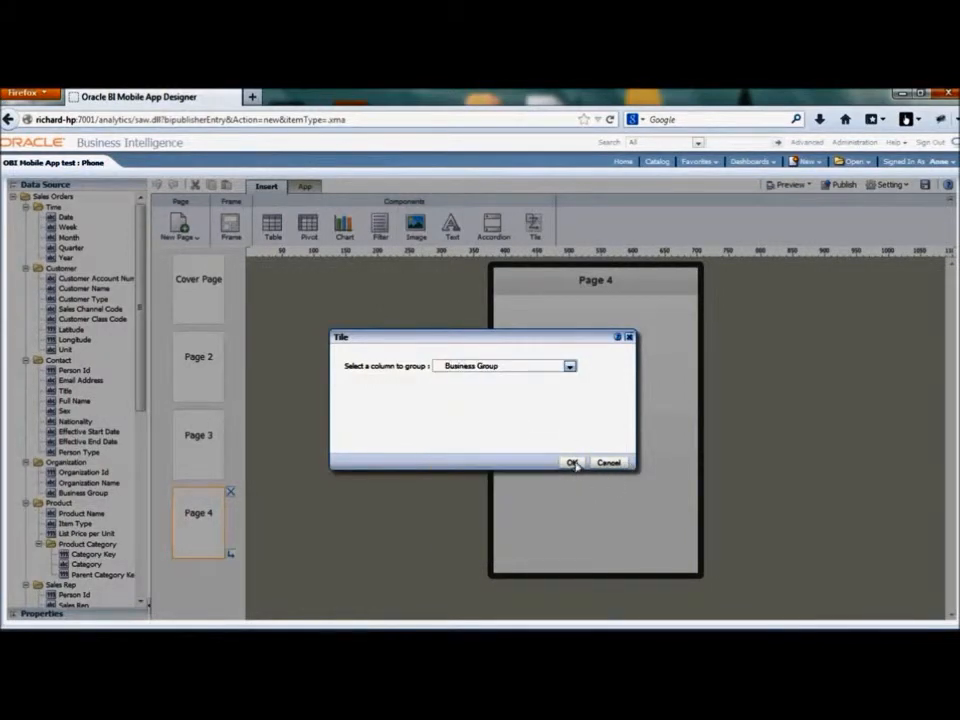
{"action": "left_click", "coordinate": [572, 463]}
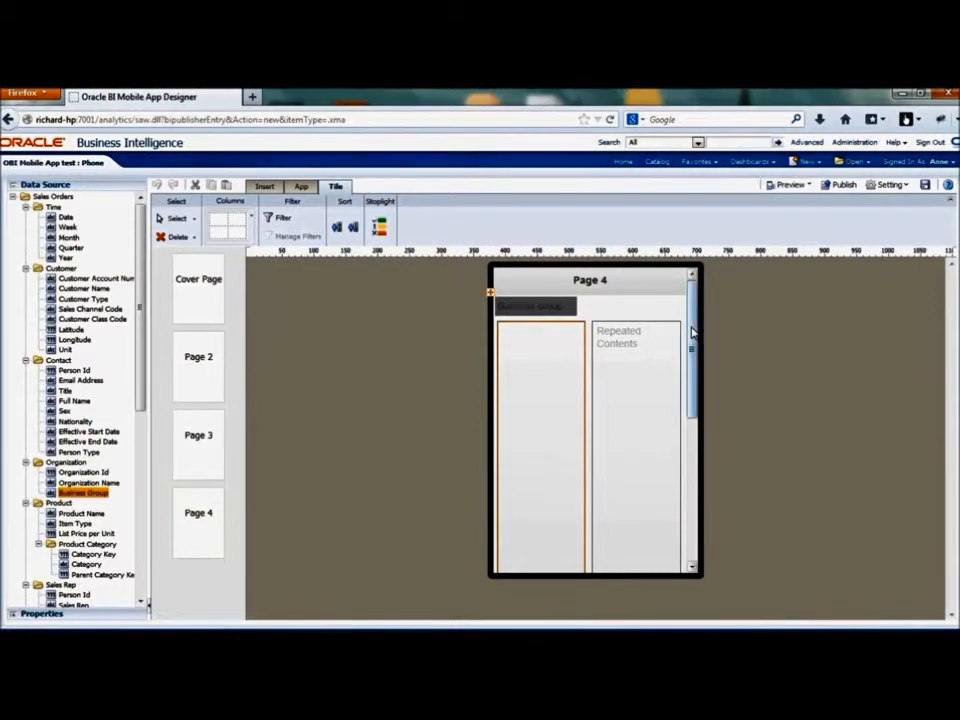
- Place the Business Group field in the first tile of Page 4 and insert a chart below it
{"action": "left_click_drag", "start_coordinate": [693, 332], "coordinate": [697, 266]}
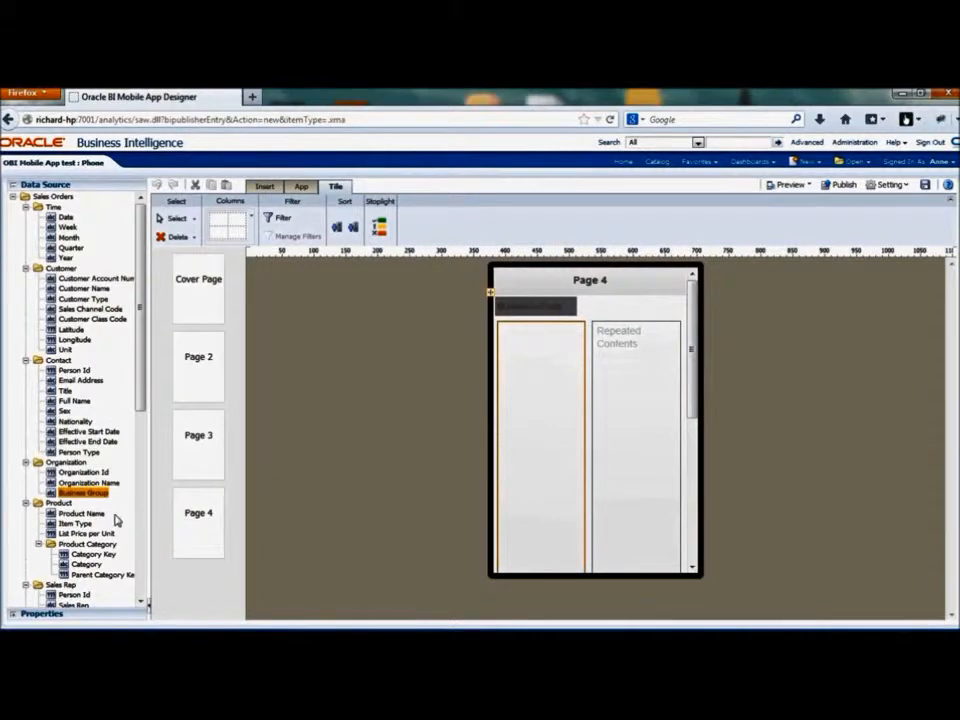
{"action": "left_click_drag", "start_coordinate": [86, 497], "coordinate": [539, 400]}
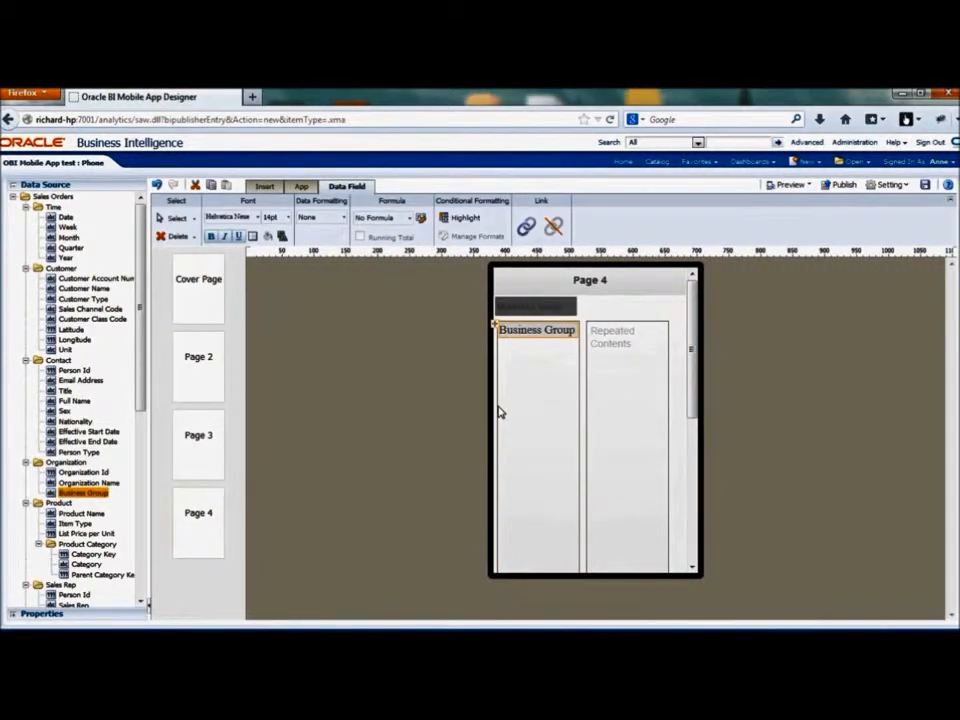
{"action": "left_click", "coordinate": [262, 188]}
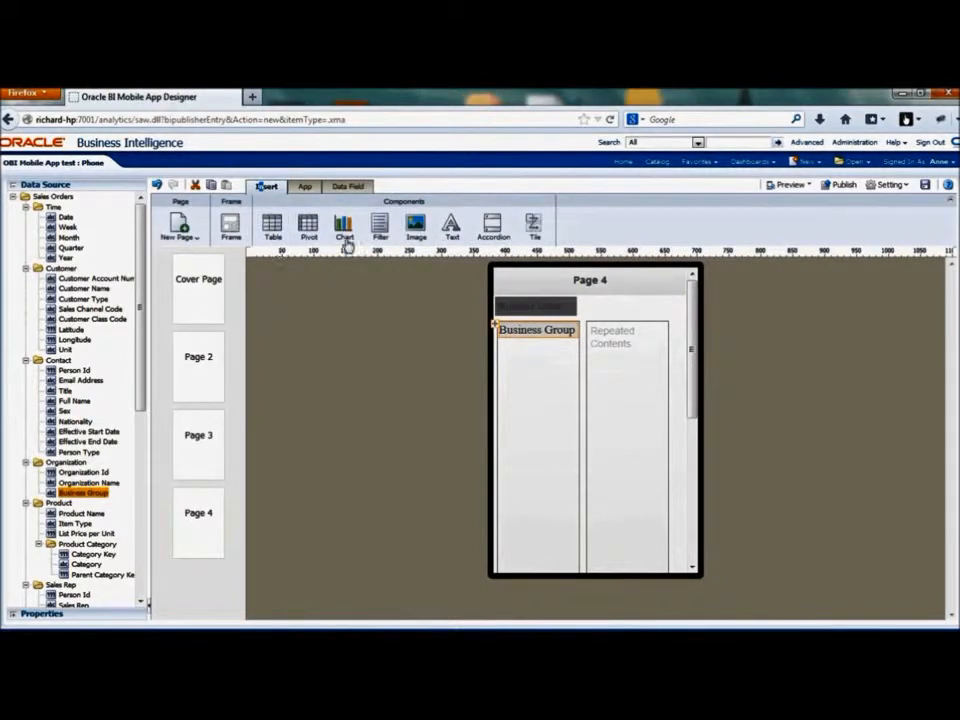
{"action": "left_click_drag", "start_coordinate": [343, 232], "coordinate": [545, 430]}
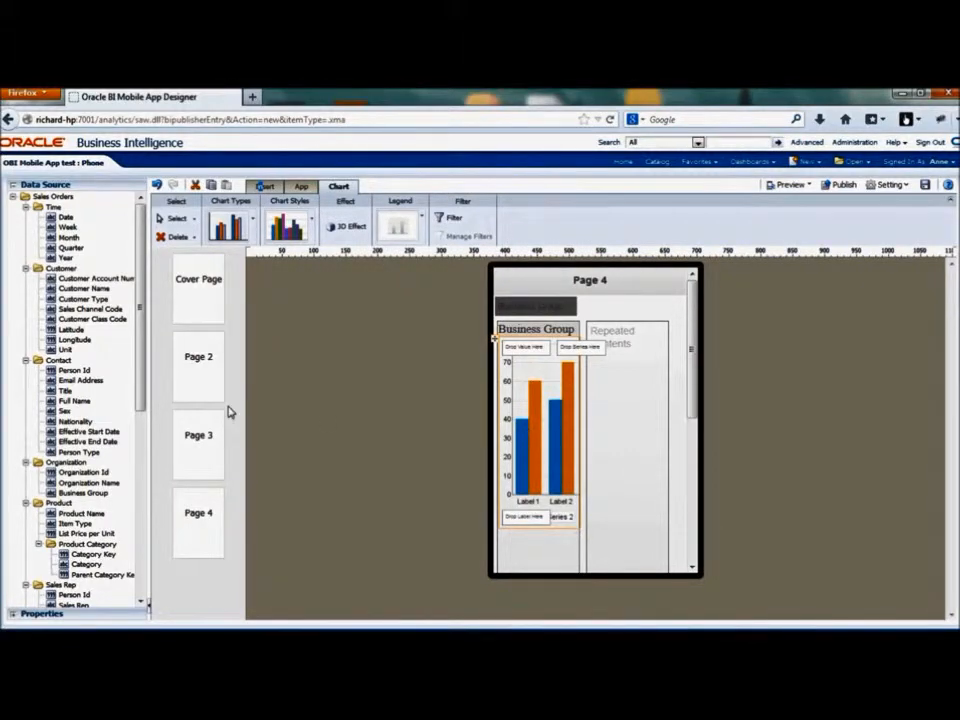
- Assign Total Revenue (Millions) as the tile chart's value and Year as its label
{"action": "left_click_drag", "start_coordinate": [142, 390], "coordinate": [528, 348]}
{"action": "scroll", "coordinate": [28, 287], "scroll_direction": "up", "scroll_amount": 7}
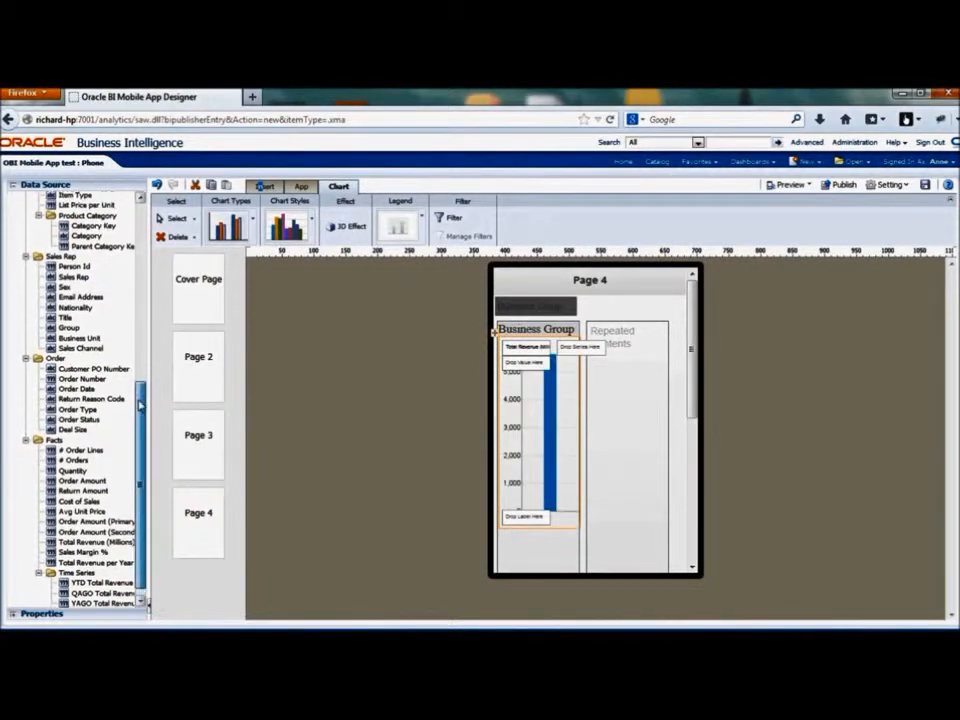
{"action": "left_click_drag", "start_coordinate": [66, 257], "coordinate": [527, 514]}
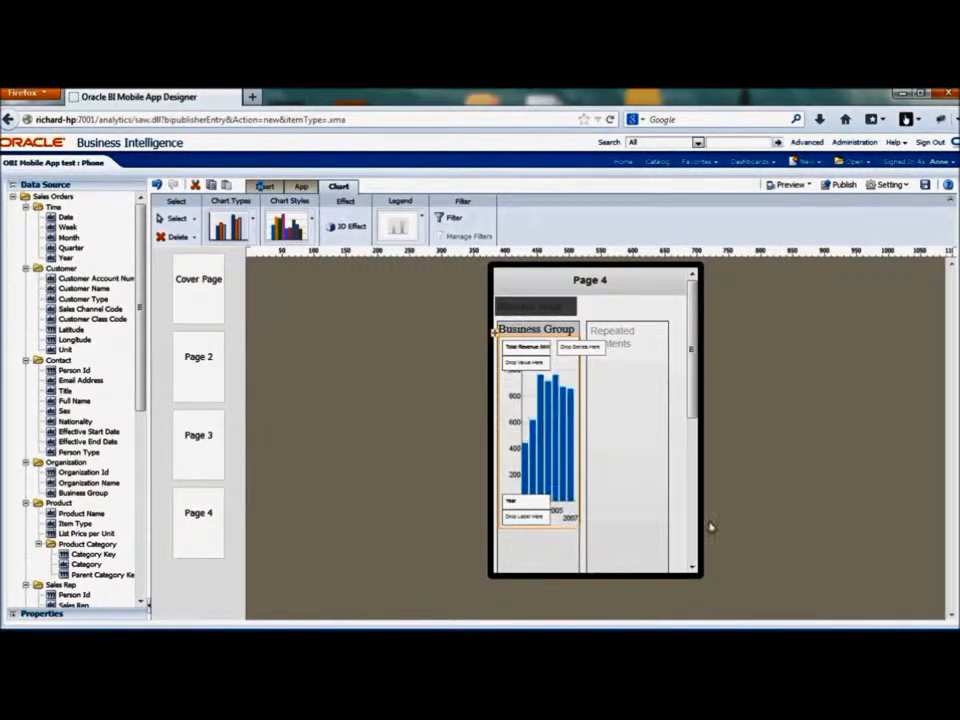
- Set up a Values stoplight for the Page 4 tile, based on Total Revenue (Millions) with the Summation formula
{"action": "left_click_drag", "start_coordinate": [688, 378], "coordinate": [694, 421]}
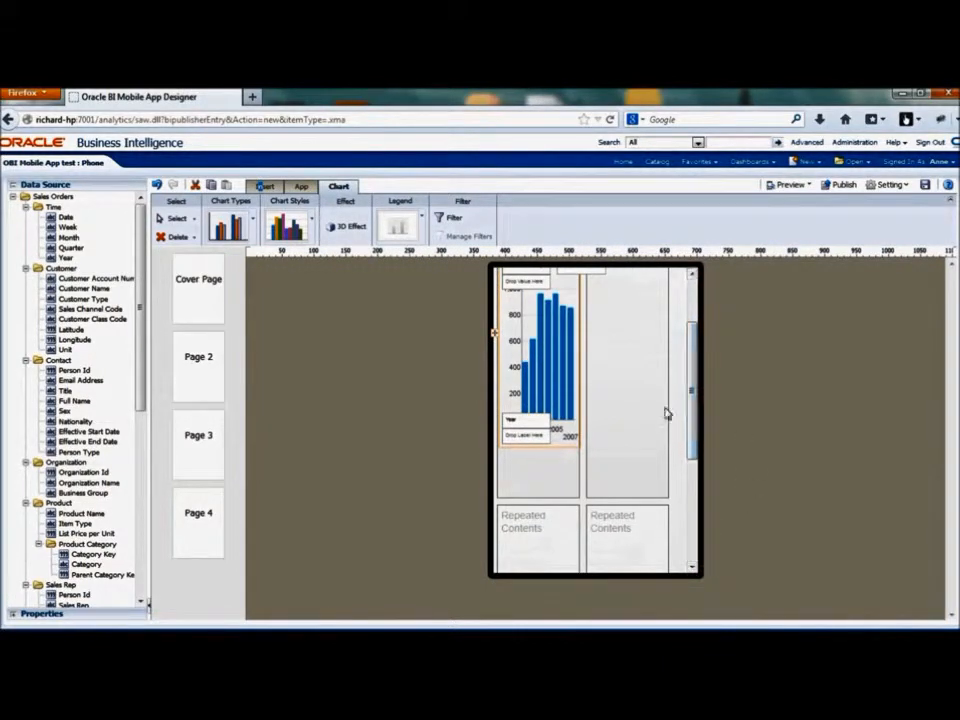
{"action": "left_click", "coordinate": [535, 481]}
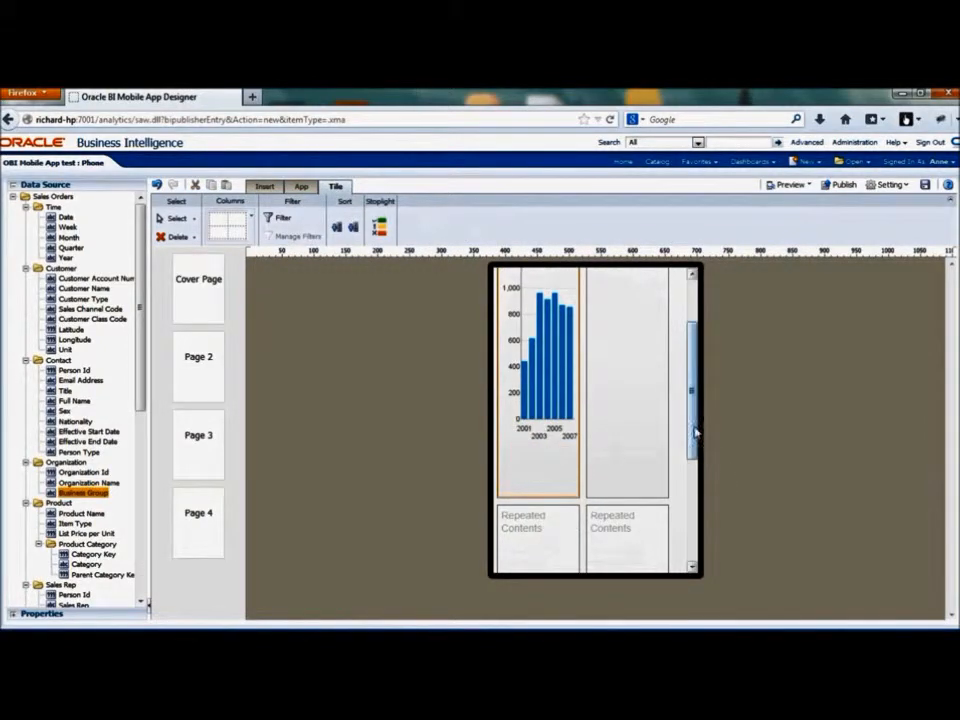
{"action": "left_click_drag", "start_coordinate": [692, 432], "coordinate": [691, 392]}
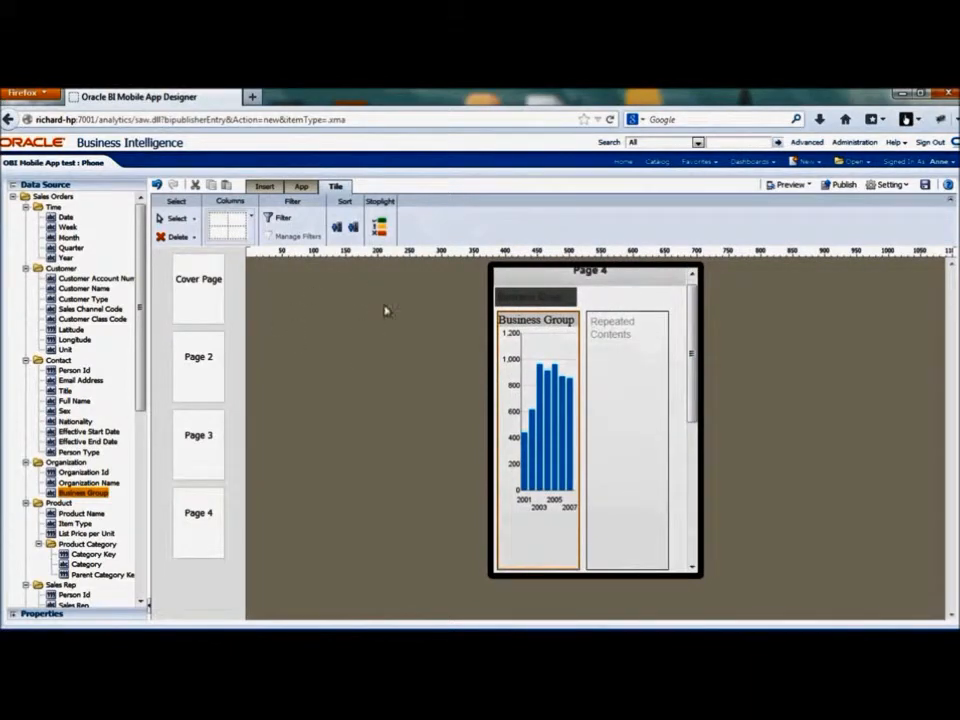
{"action": "left_click", "coordinate": [380, 230]}
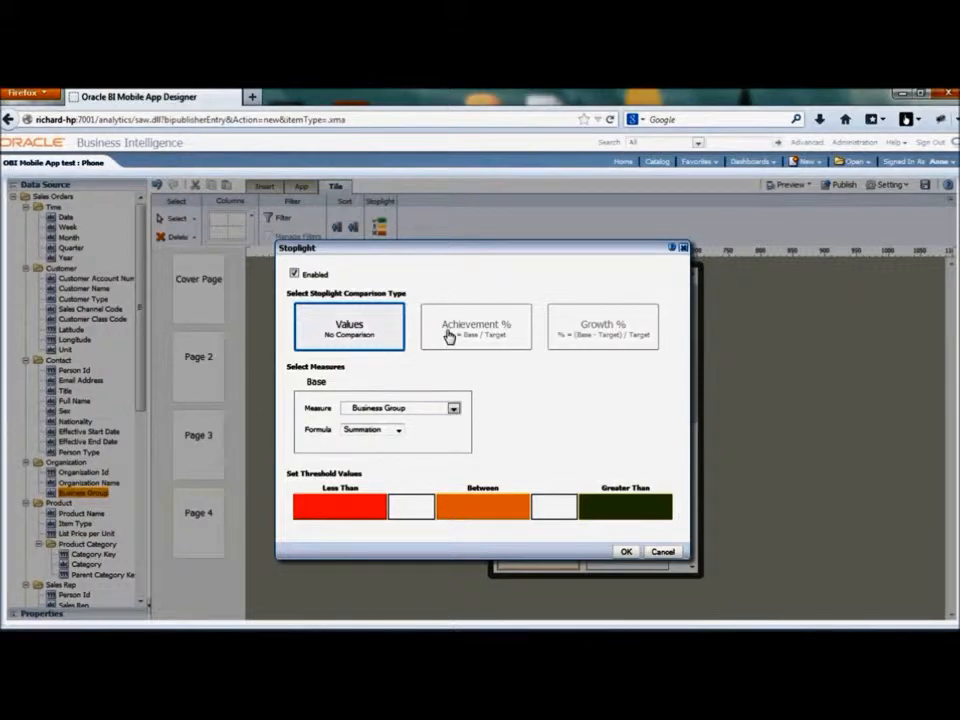
{"action": "left_click", "coordinate": [456, 408]}
{"action": "left_click_drag", "start_coordinate": [477, 472], "coordinate": [477, 565]}
{"action": "left_click", "coordinate": [413, 532]}
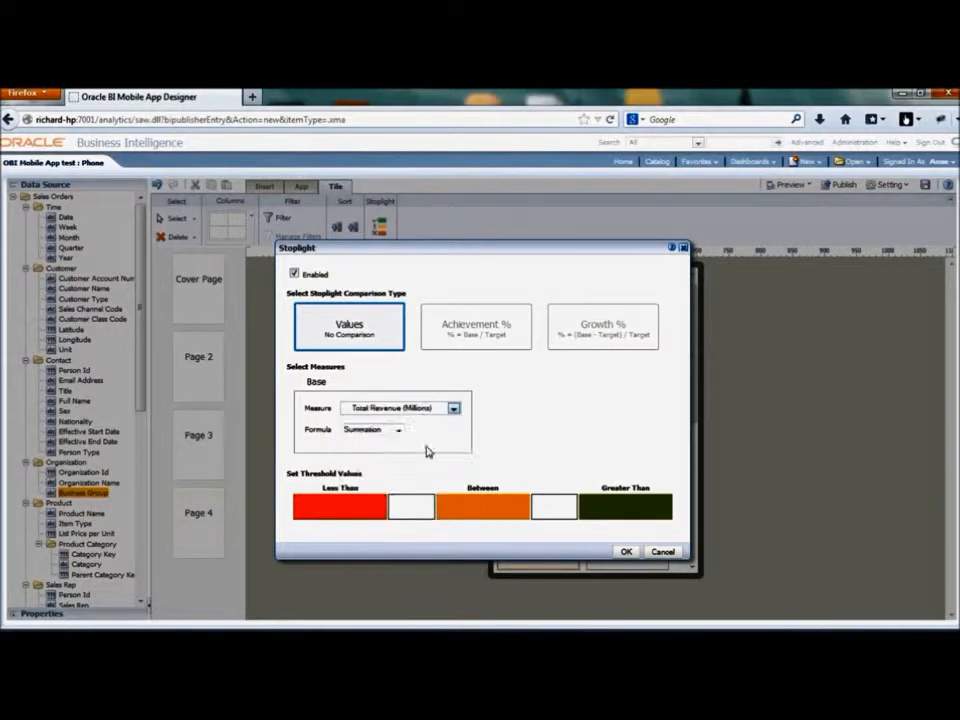
{"action": "left_click", "coordinate": [398, 431]}
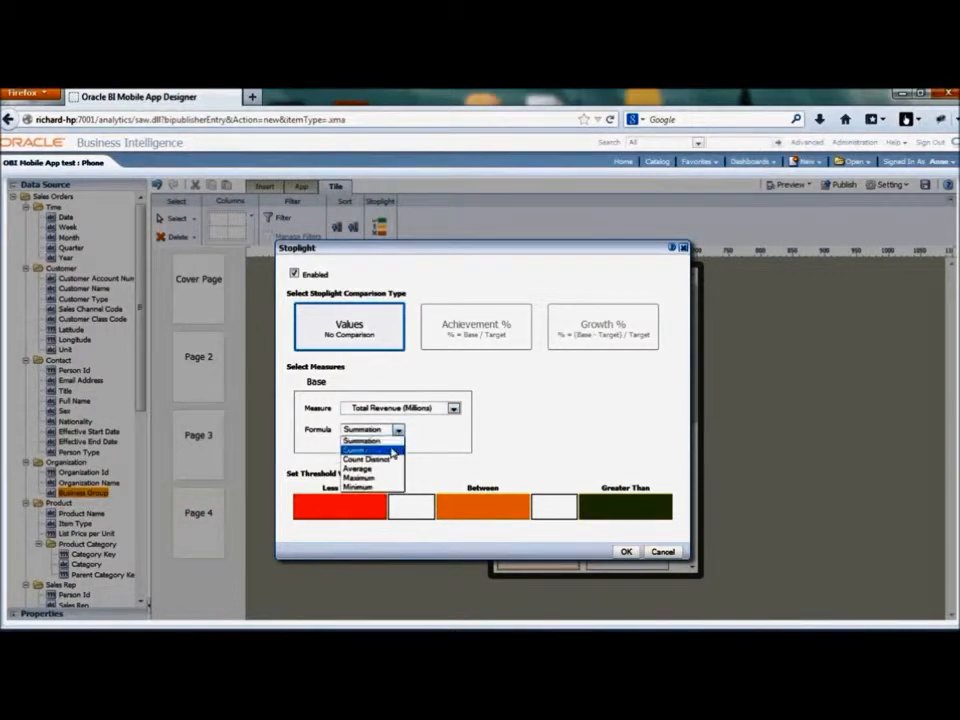
{"action": "left_click", "coordinate": [393, 445]}
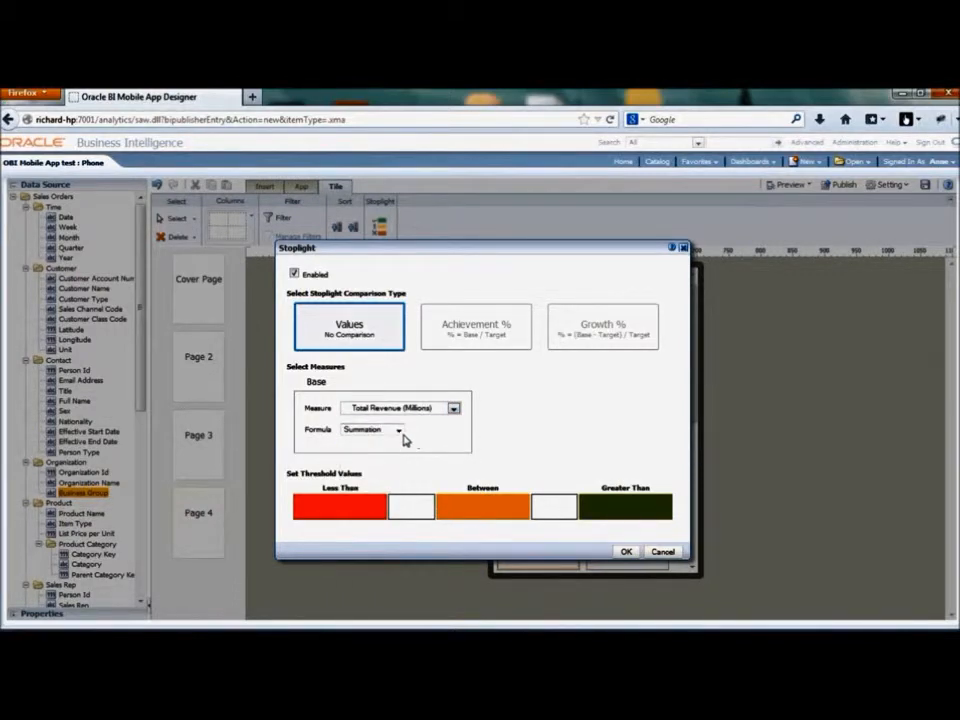
{"action": "left_click", "coordinate": [399, 432]}
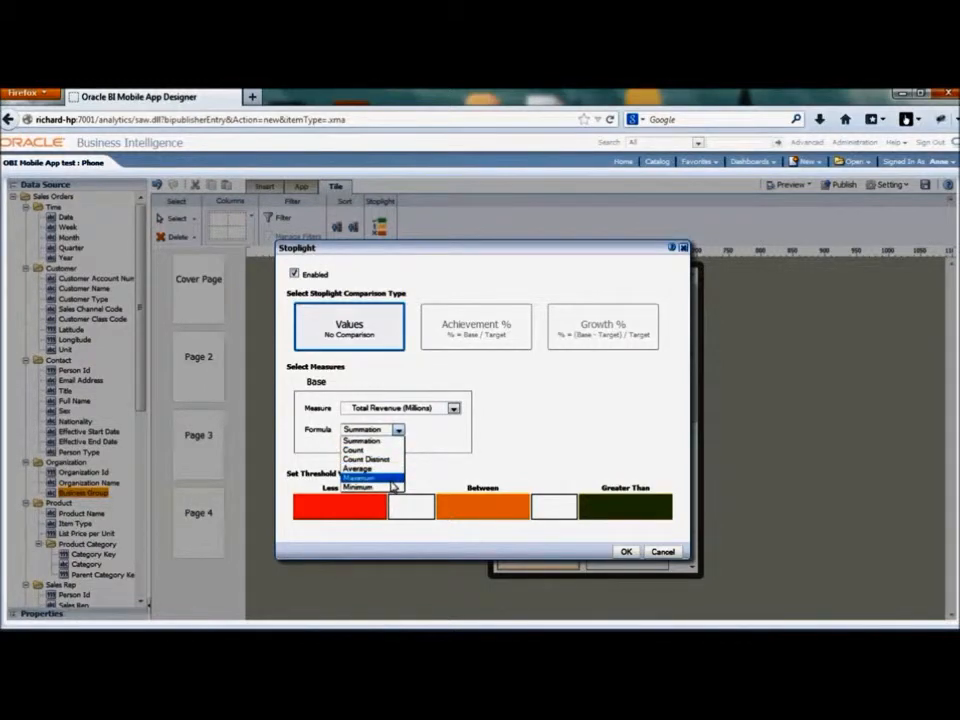
{"action": "left_click", "coordinate": [473, 425]}
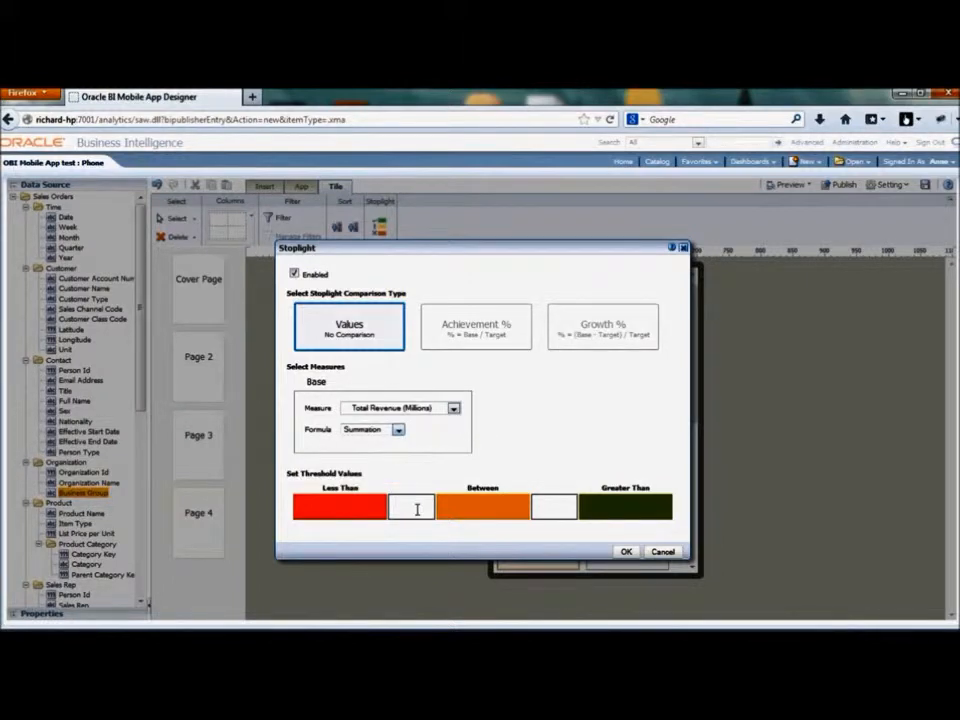
- Set the stoplight thresholds to 100 and 200 and apply the stoplight to the tile
{"action": "left_click", "coordinate": [415, 507]}
{"action": "type", "text": "100"}
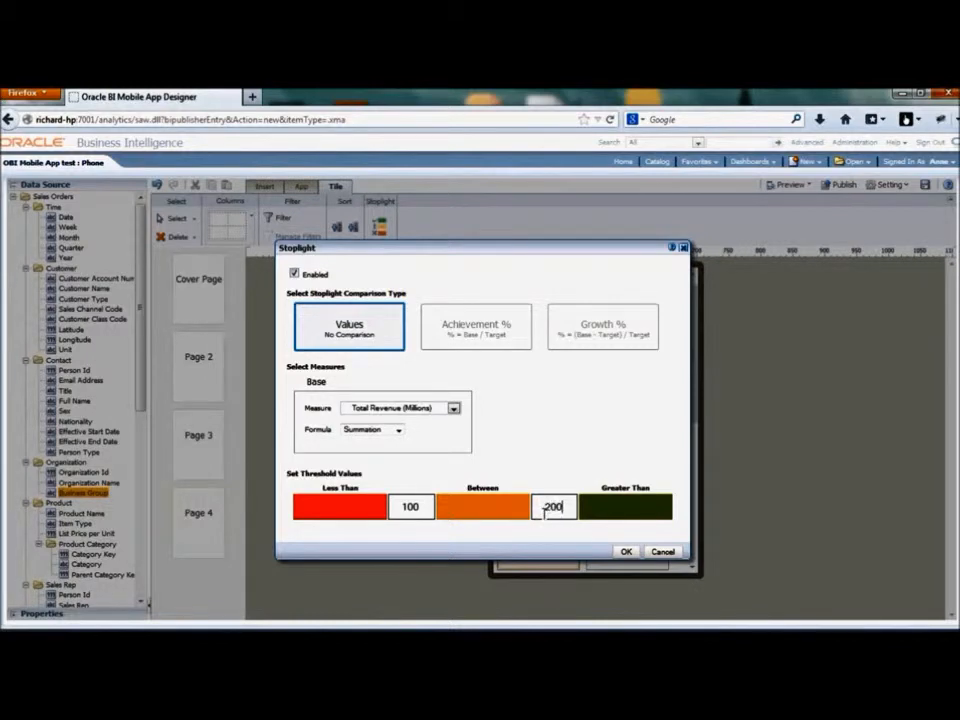
{"action": "left_click", "coordinate": [627, 552]}
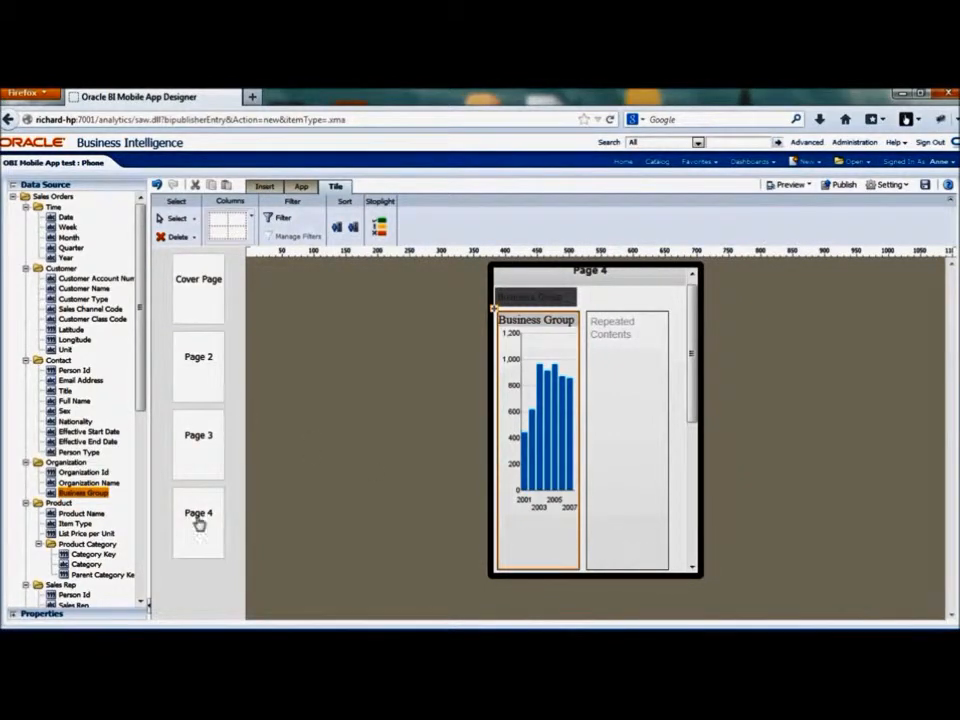
- Save the app, preview it and go from the cover page to Page 4 in the preview
{"action": "left_click", "coordinate": [212, 545]}
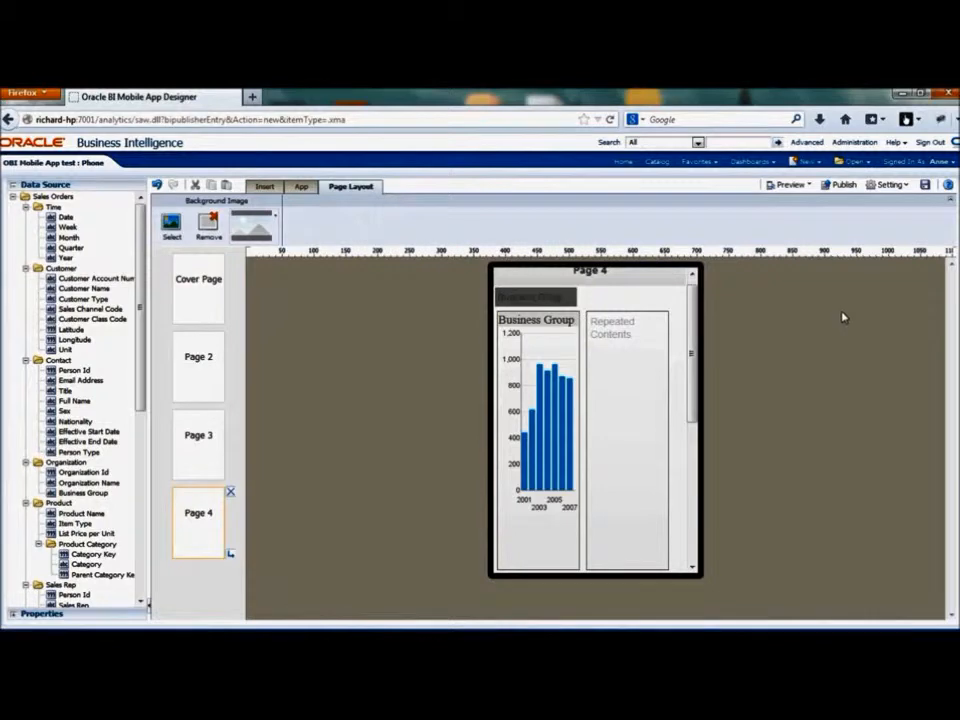
{"action": "left_click", "coordinate": [925, 185]}
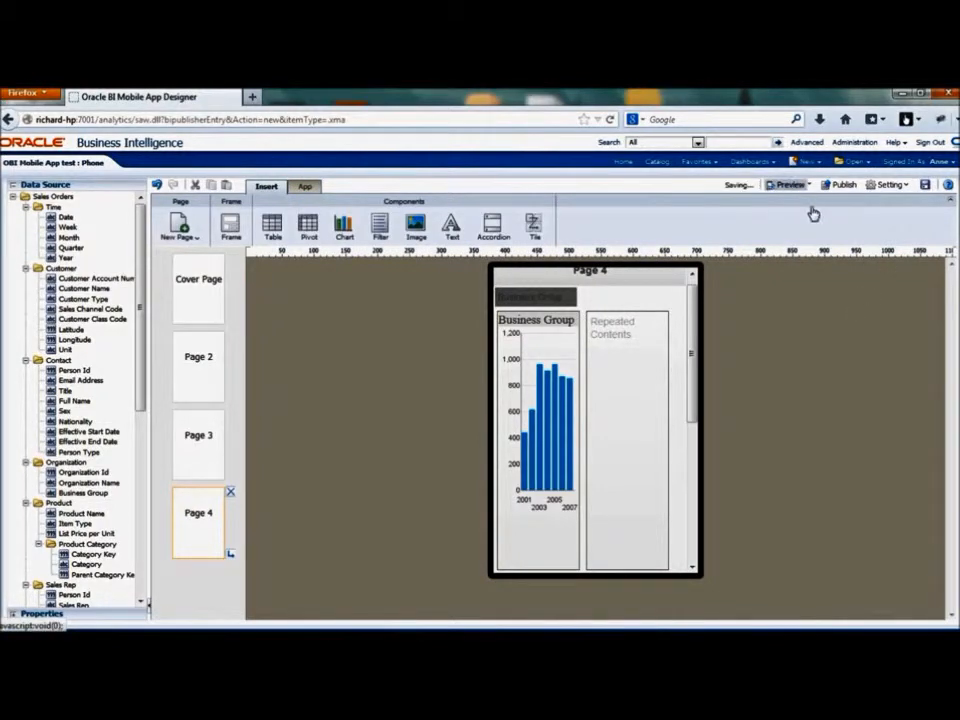
{"action": "left_click", "coordinate": [789, 185]}
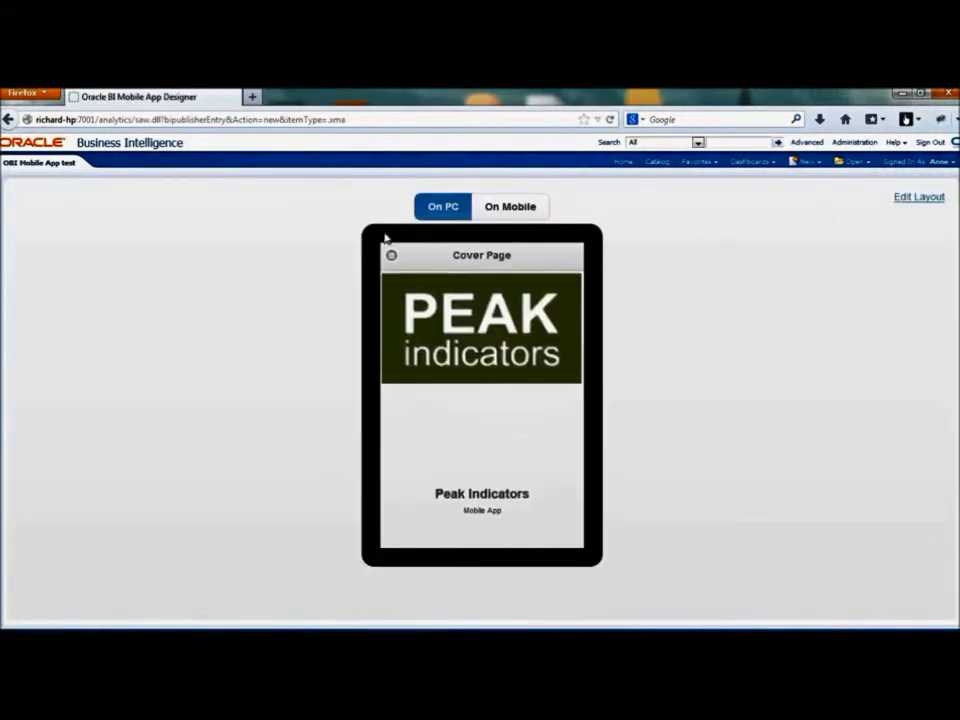
{"action": "left_click", "coordinate": [392, 257]}
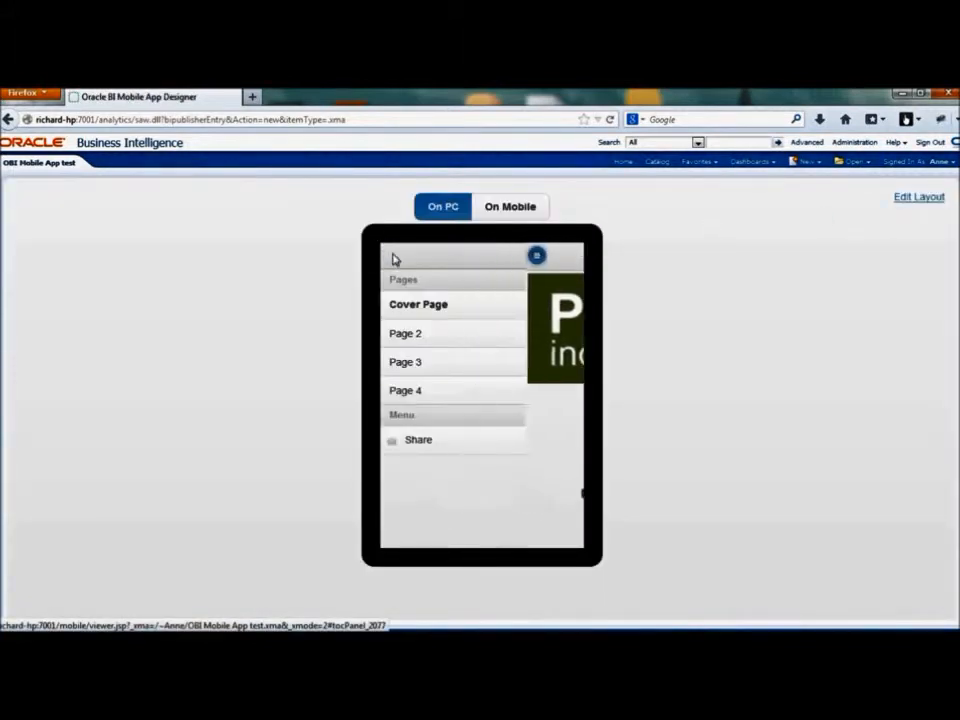
{"action": "left_click", "coordinate": [405, 393]}
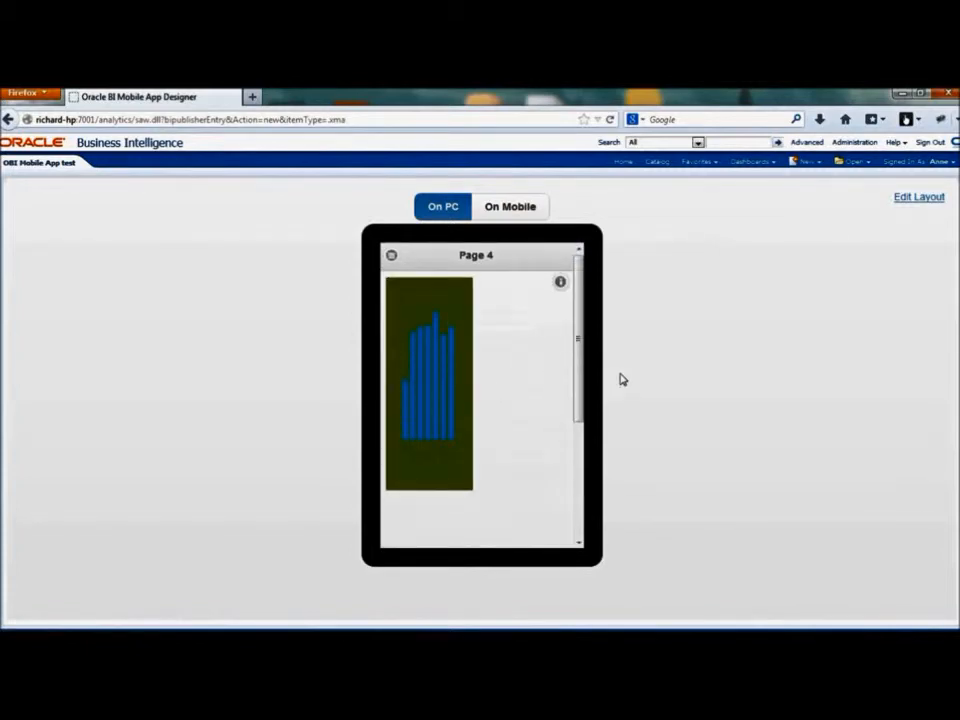
- Examine the stoplight-coloured tiles in the Page 4 preview and check their threshold legend
{"action": "left_click_drag", "start_coordinate": [580, 347], "coordinate": [474, 268]}
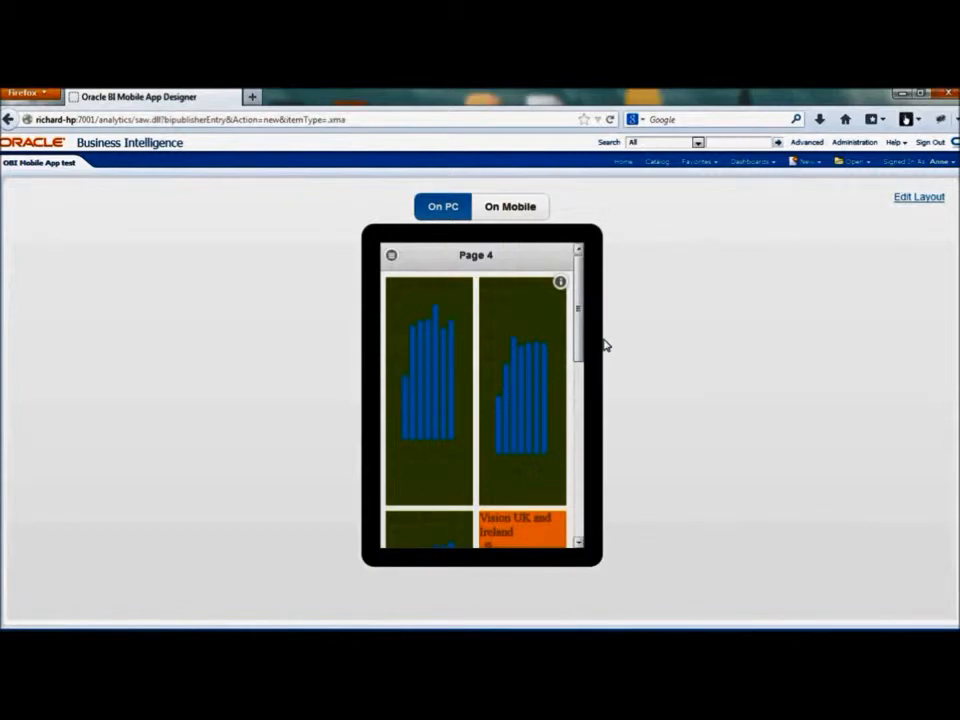
{"action": "left_click", "coordinate": [562, 283]}
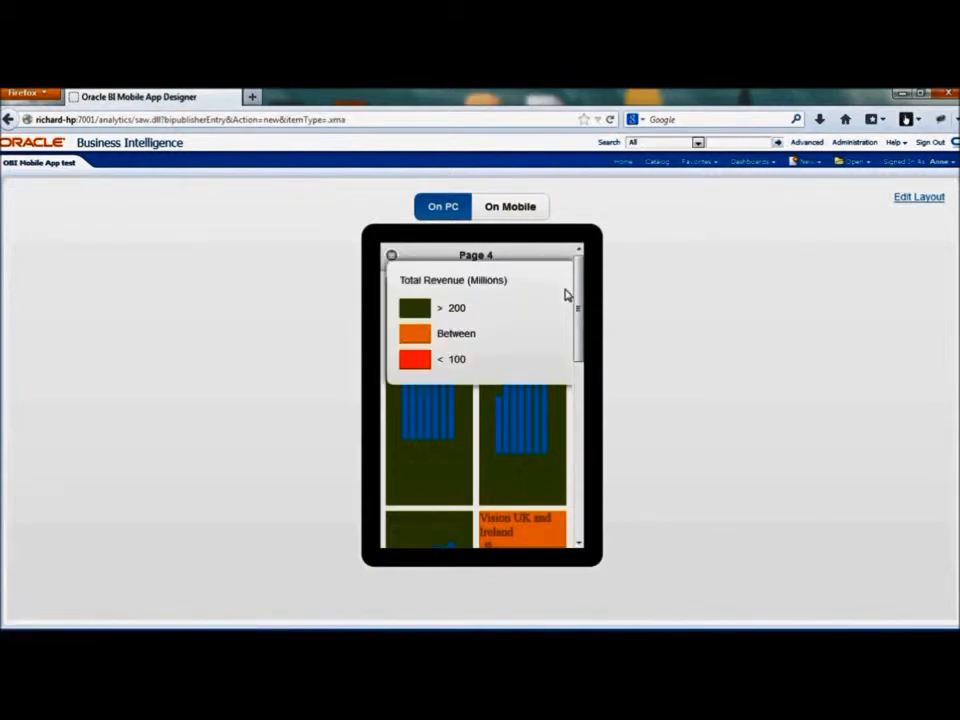
{"action": "left_click", "coordinate": [553, 484]}
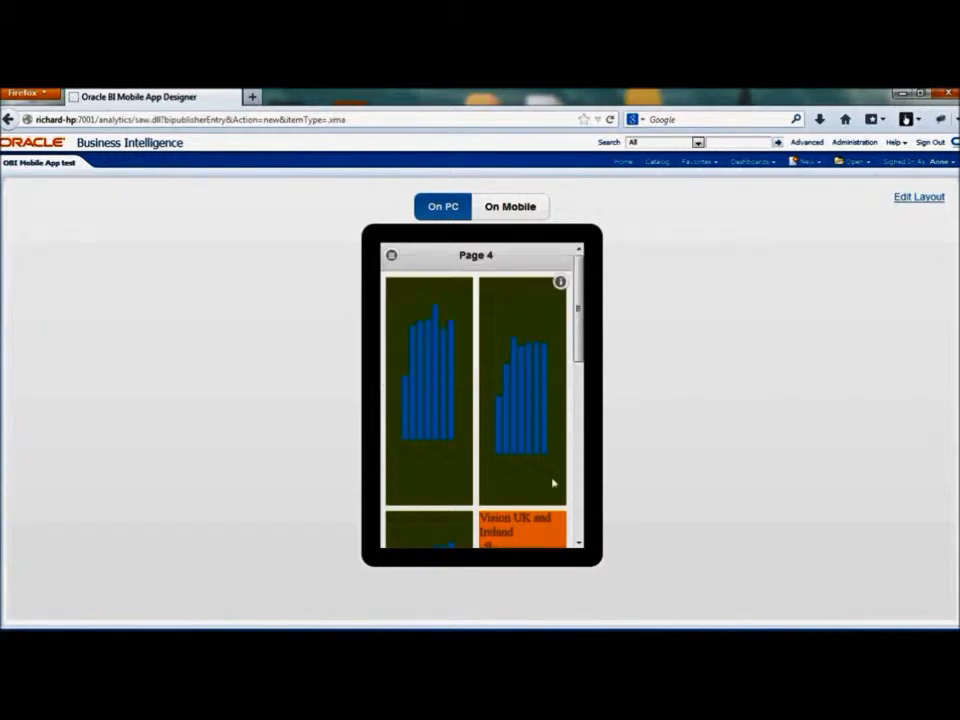
- Return to the layout editor and add a two-row subpage under Page 4
{"action": "left_click", "coordinate": [918, 200]}
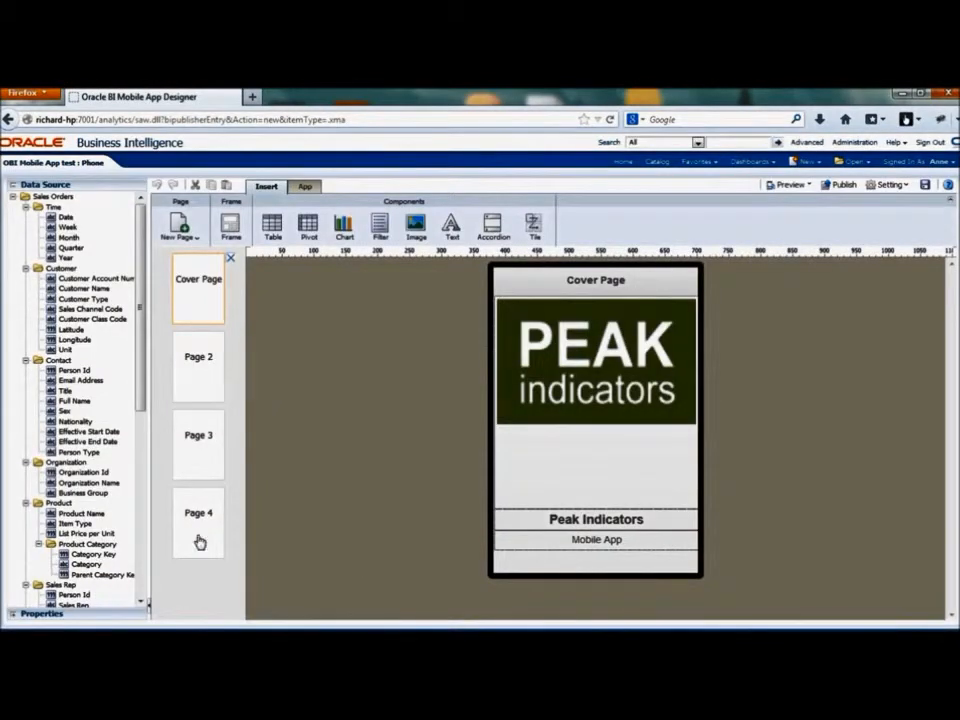
{"action": "left_click", "coordinate": [194, 540]}
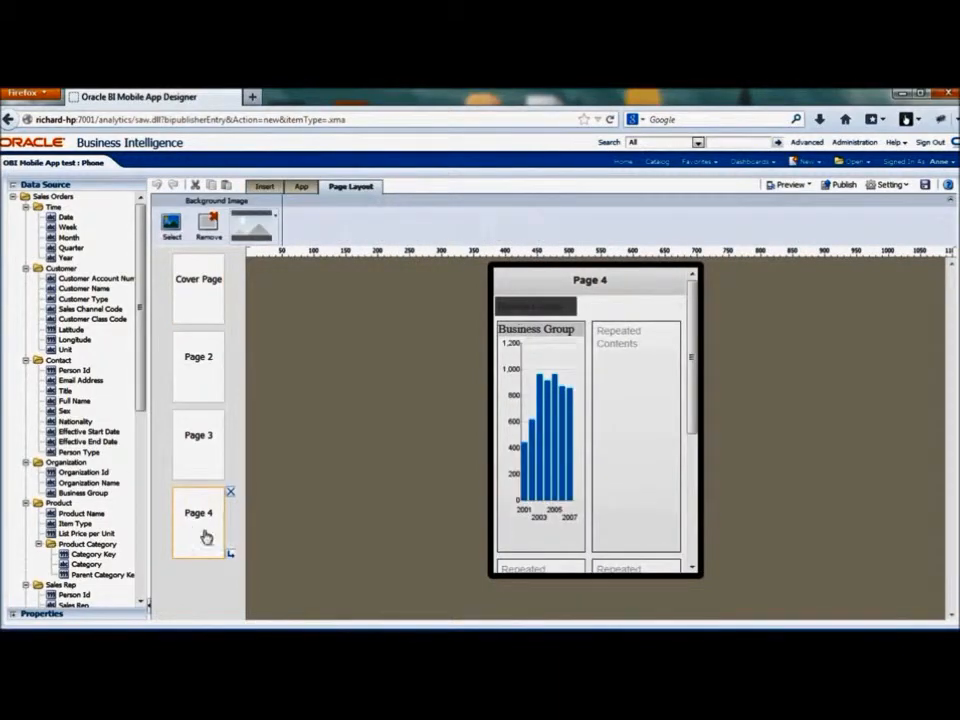
{"action": "left_click", "coordinate": [265, 188]}
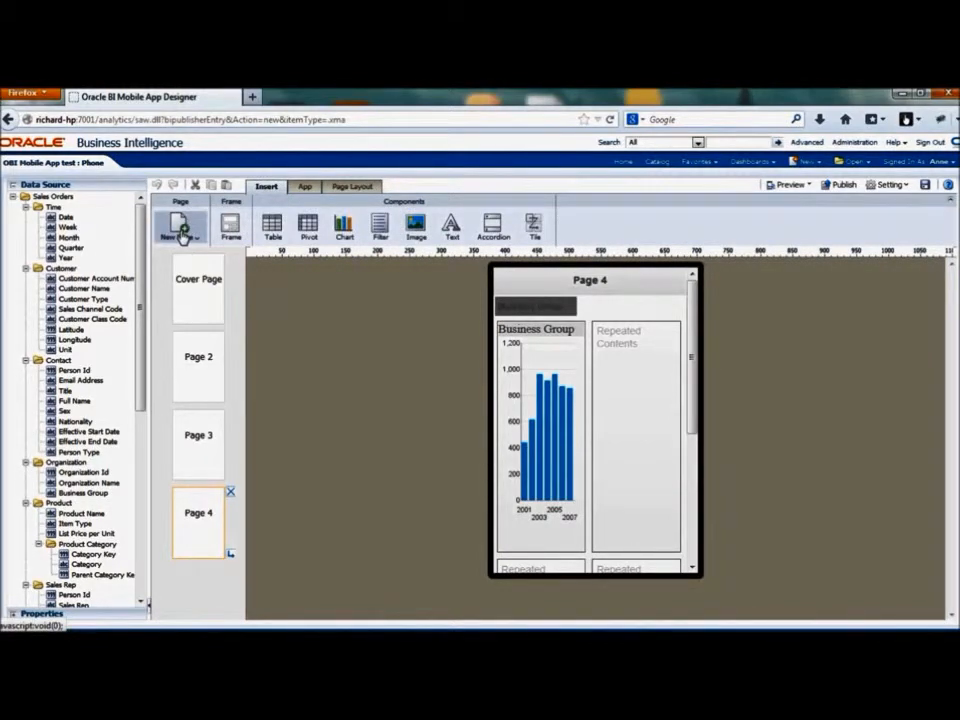
{"action": "left_click", "coordinate": [176, 236]}
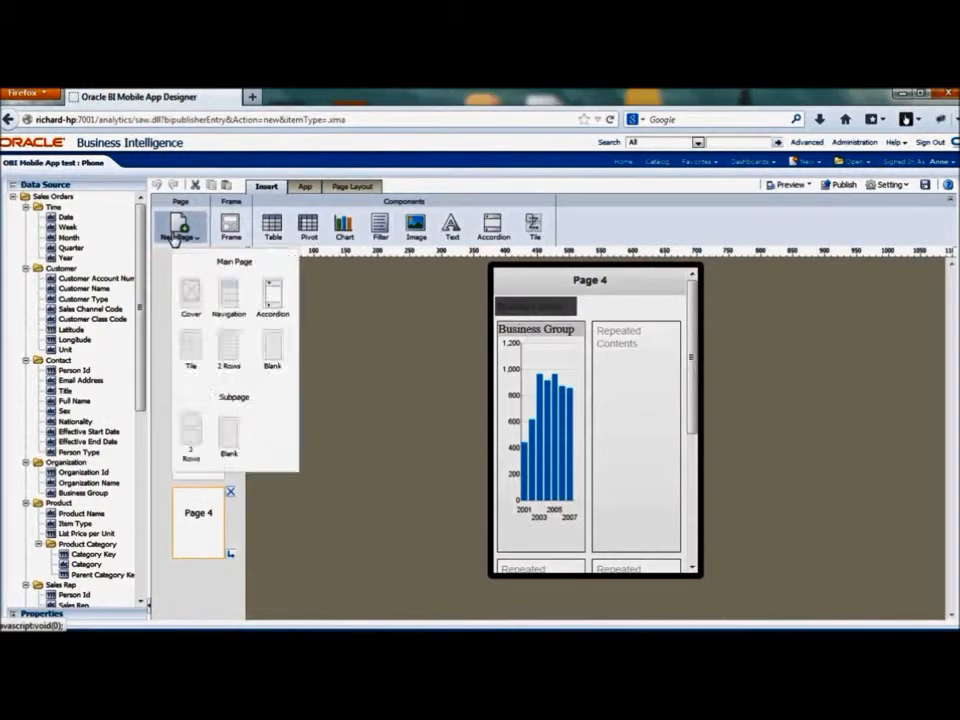
{"action": "left_click", "coordinate": [186, 440]}
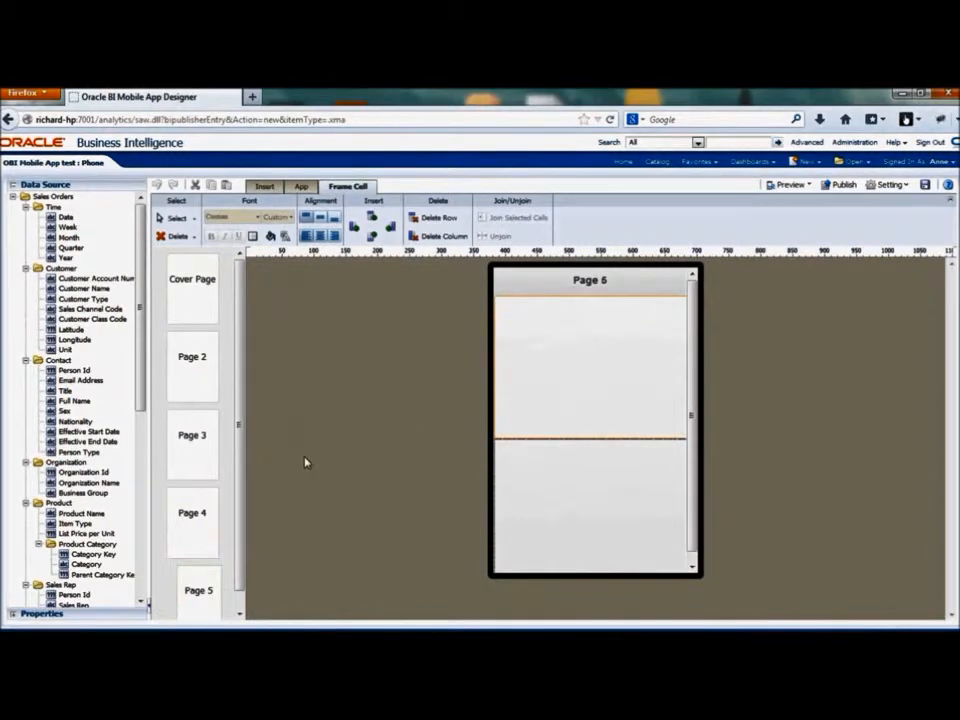
{"action": "scroll", "coordinate": [237, 475], "scroll_direction": "down", "scroll_amount": 1}
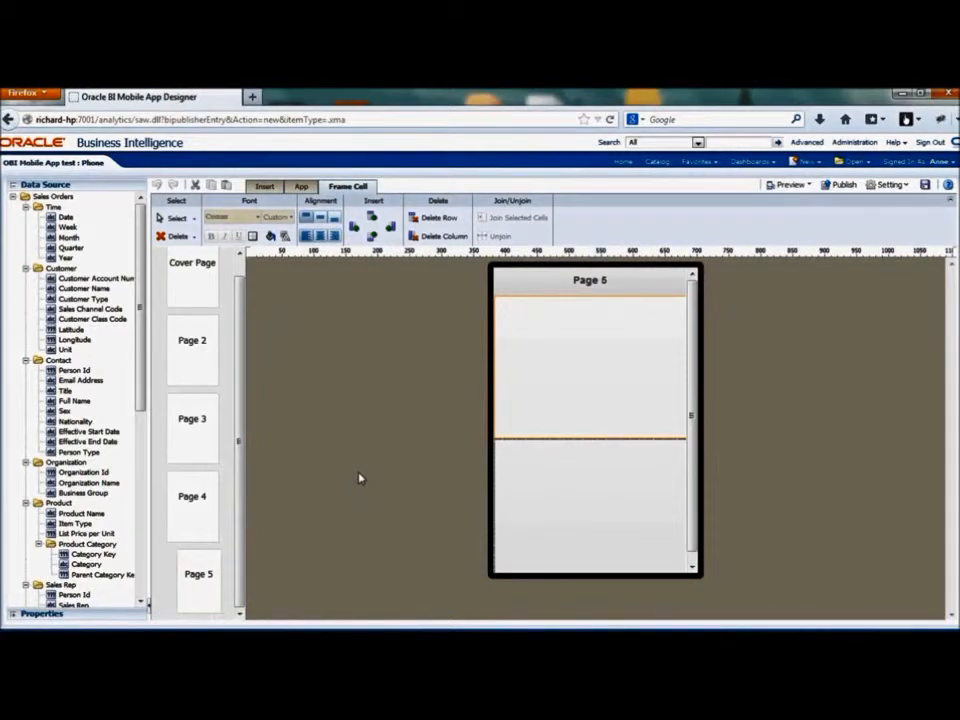
- Insert a table in the upper row of Page 5 with the Organization Name and Total Revenue (Millions) columns
{"action": "left_click", "coordinate": [255, 188]}
{"action": "left_click_drag", "start_coordinate": [272, 236], "coordinate": [617, 394]}
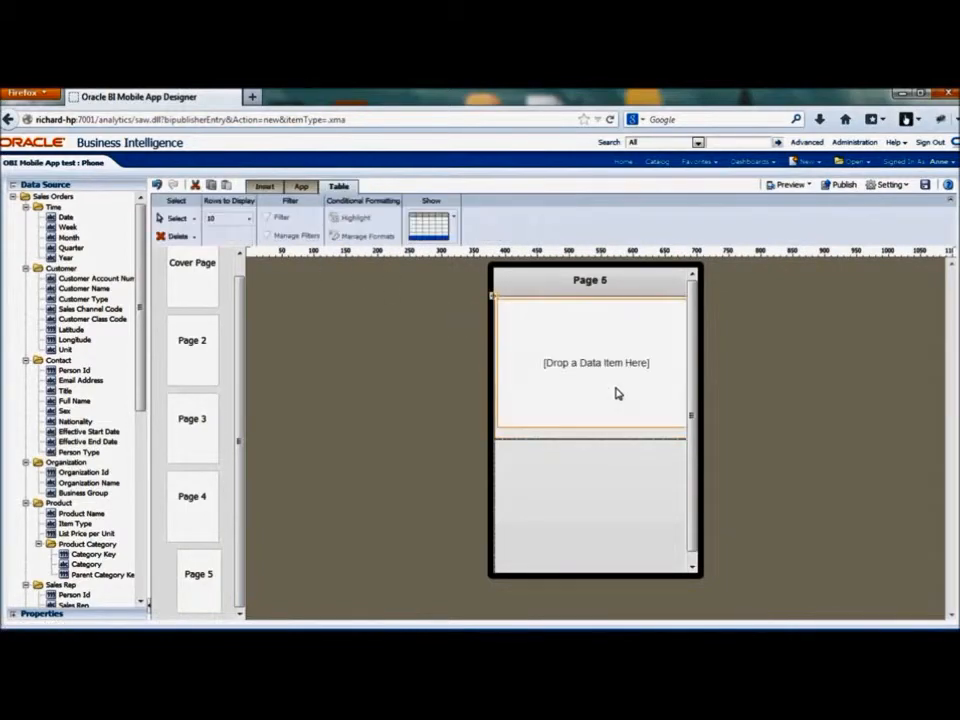
{"action": "left_click_drag", "start_coordinate": [95, 482], "coordinate": [561, 364]}
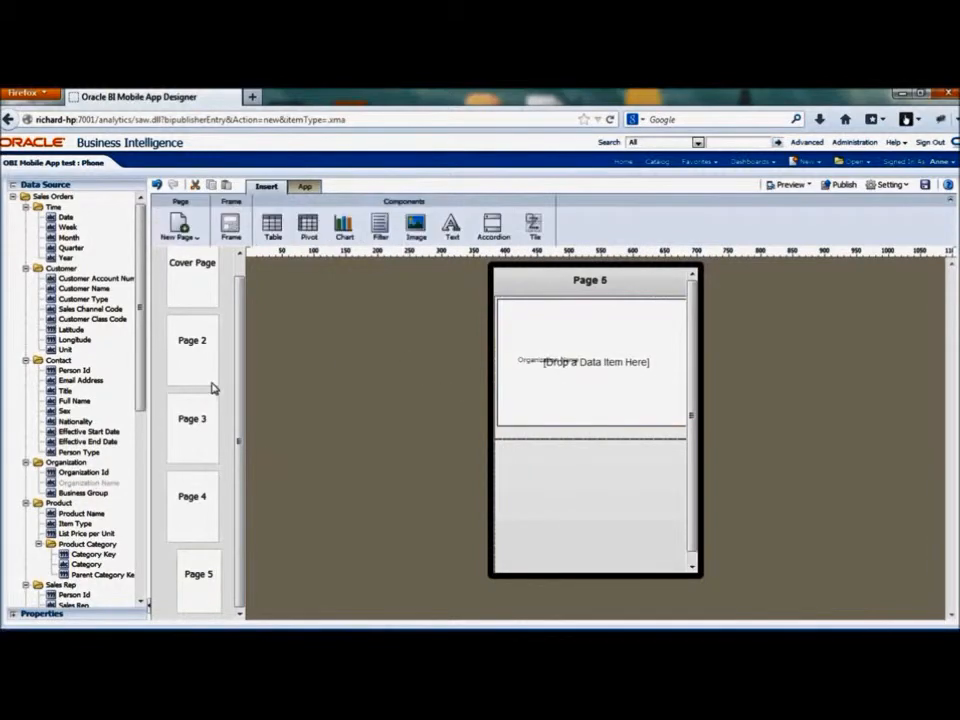
{"action": "scroll", "coordinate": [100, 540], "scroll_direction": "down", "scroll_amount": 10}
{"action": "left_click_drag", "start_coordinate": [96, 532], "coordinate": [679, 413]}
- Insert a chart in the lower row of Page 5 and set its type to Pie
{"action": "scroll", "coordinate": [684, 500], "scroll_direction": "down", "scroll_amount": 5}
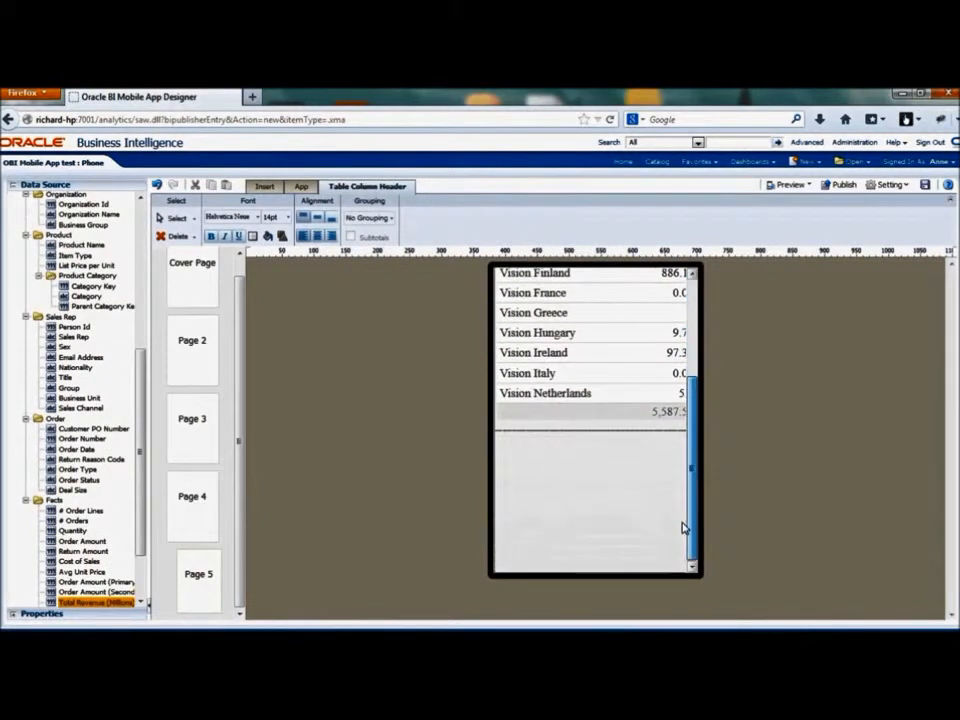
{"action": "left_click", "coordinate": [584, 498]}
{"action": "left_click", "coordinate": [584, 498]}
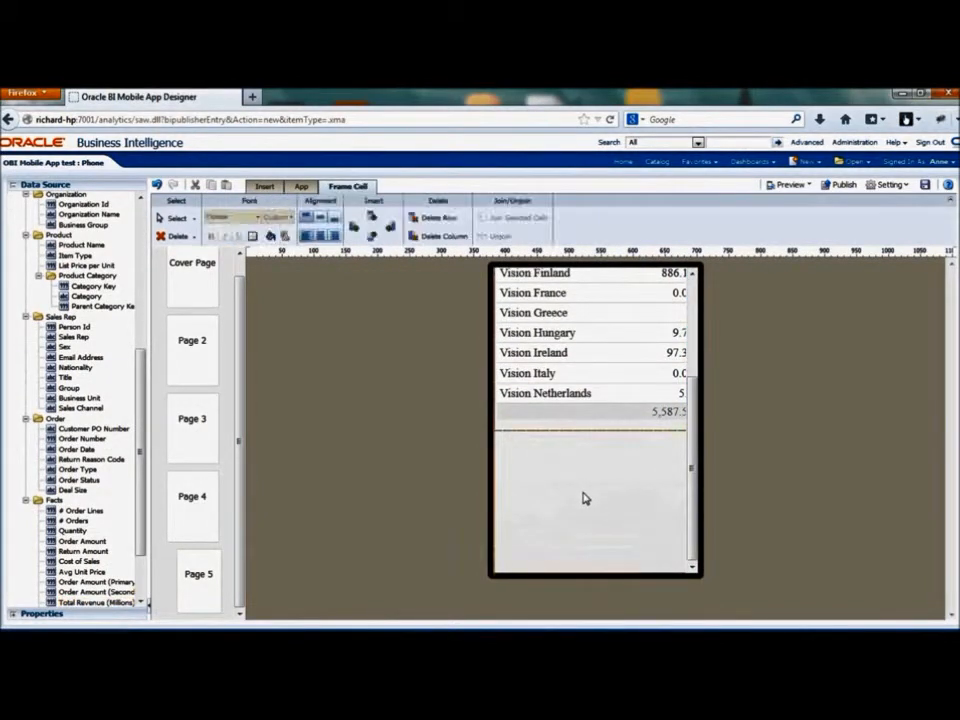
{"action": "left_click", "coordinate": [264, 186]}
{"action": "left_click_drag", "start_coordinate": [345, 230], "coordinate": [568, 510]}
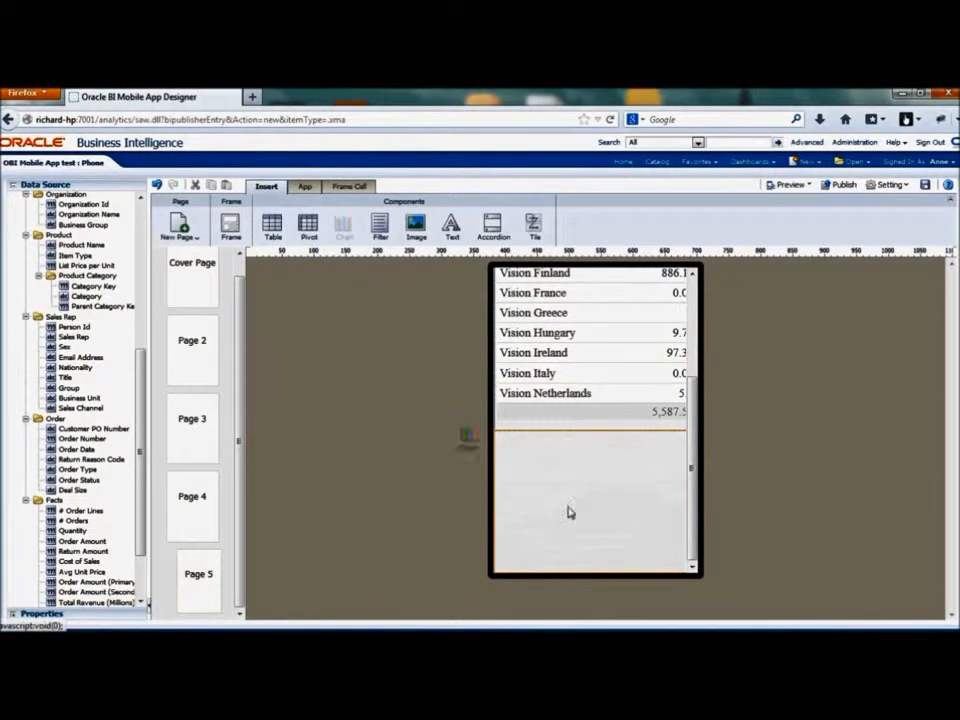
{"action": "left_click", "coordinate": [250, 232]}
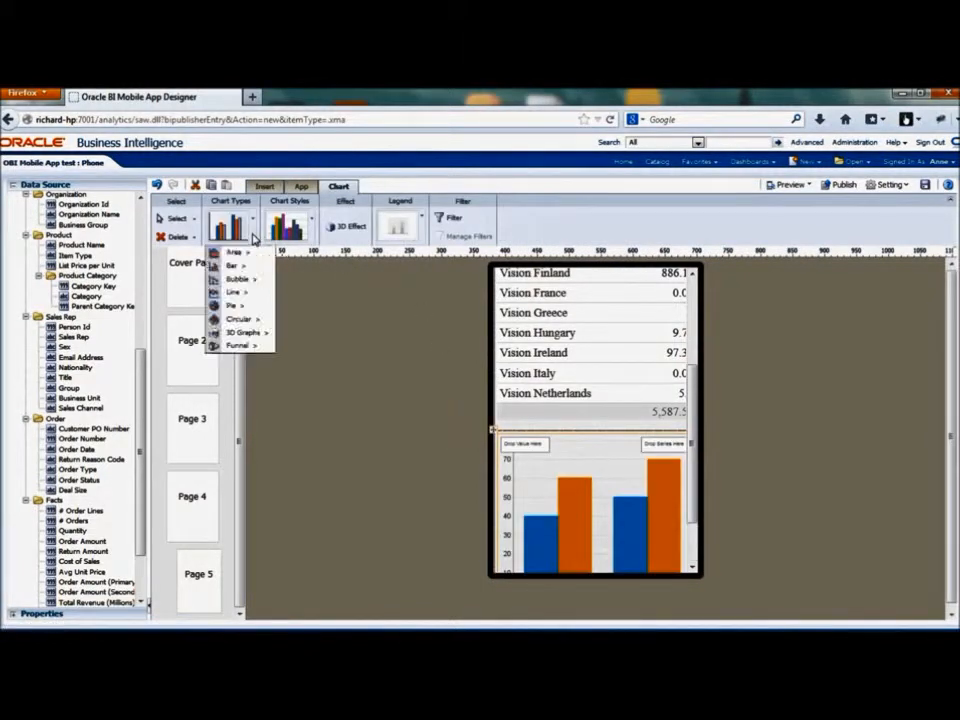
{"action": "mouse_move", "coordinate": [240, 308]}
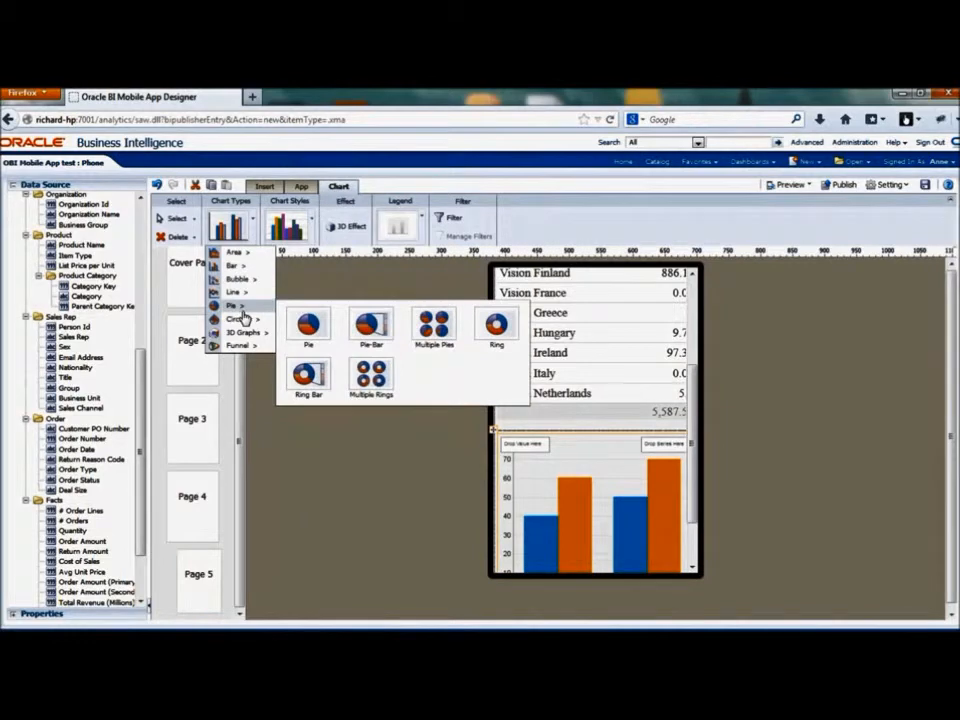
{"action": "left_click", "coordinate": [306, 330]}
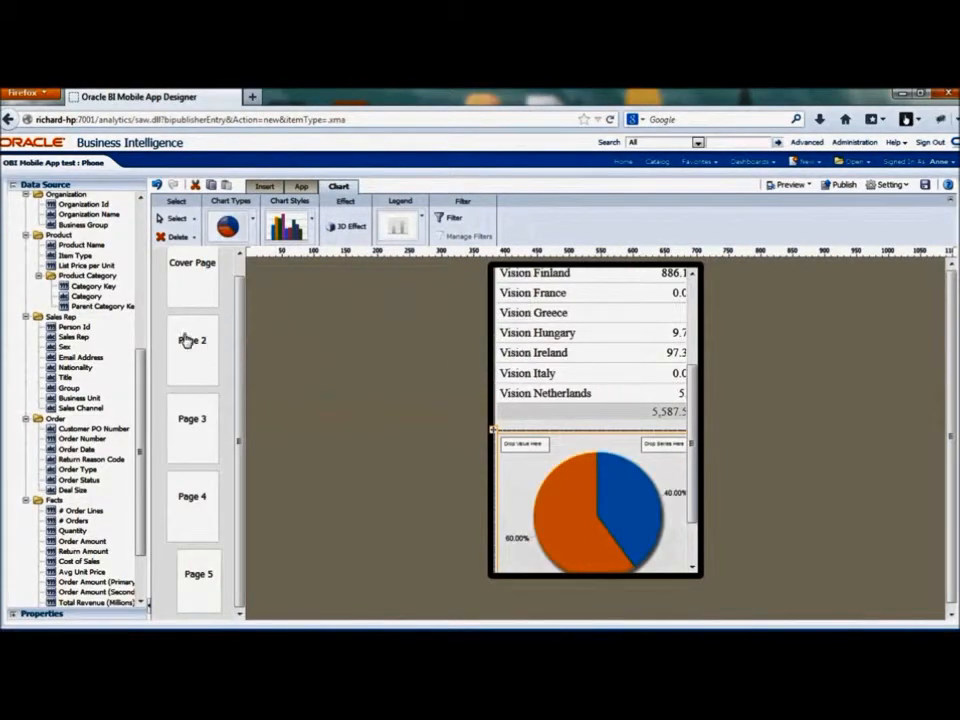
- Assign Organization Name as the pie chart's series and Total Revenue (Millions) as its value, and save the app
{"action": "left_click_drag", "start_coordinate": [88, 214], "coordinate": [686, 451]}
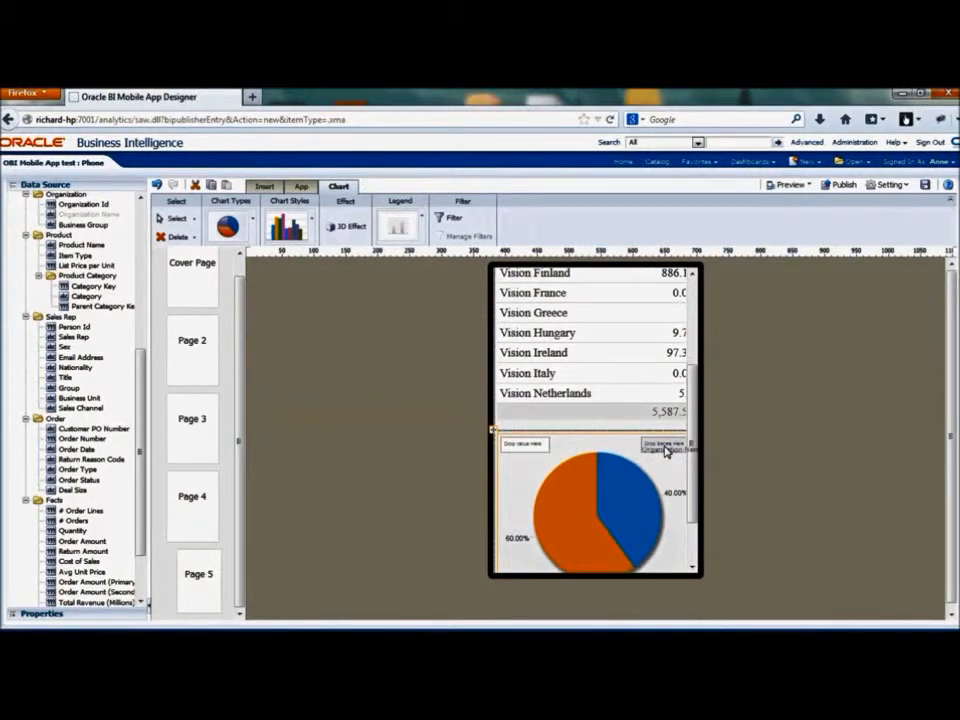
{"action": "left_click_drag", "start_coordinate": [111, 603], "coordinate": [533, 452]}
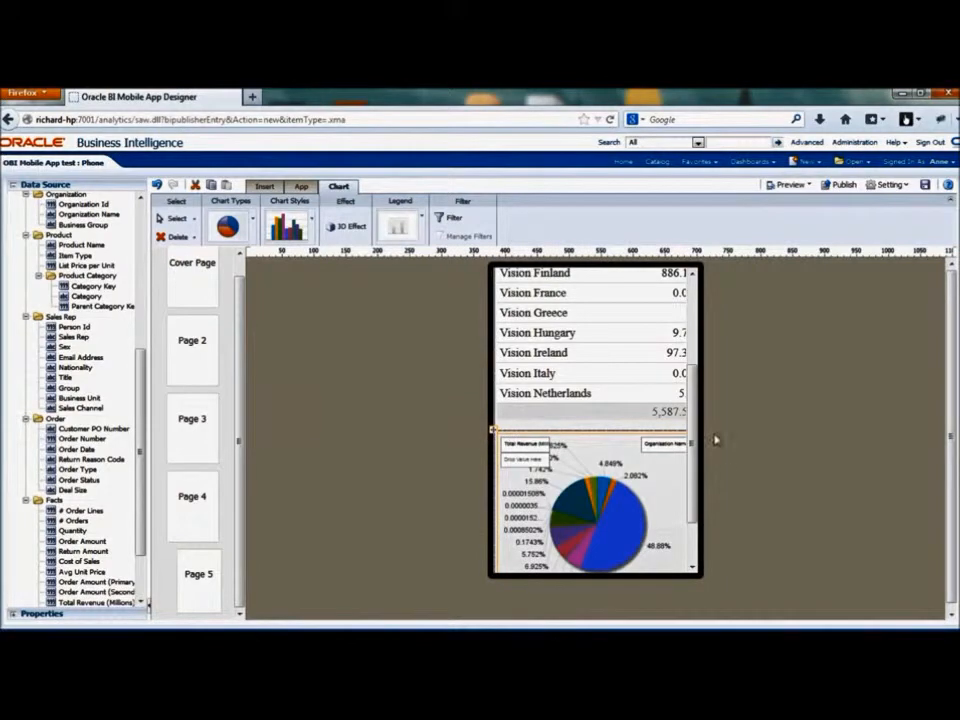
{"action": "scroll", "coordinate": [688, 497], "scroll_direction": "down", "scroll_amount": 2}
{"action": "scroll", "coordinate": [695, 463], "scroll_direction": "up", "scroll_amount": 5}
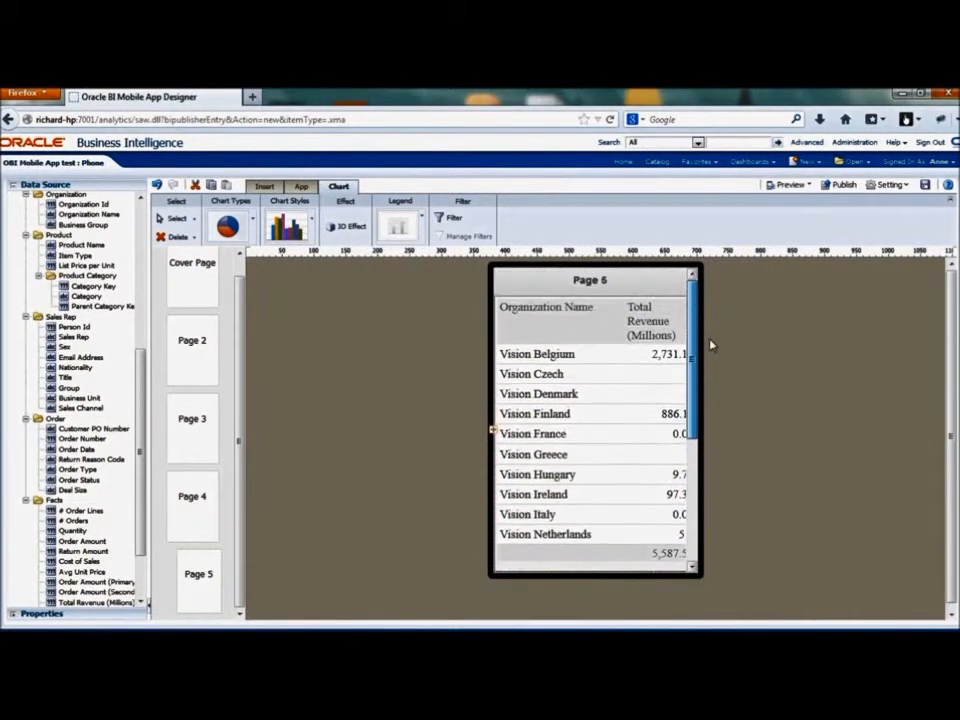
{"action": "left_click", "coordinate": [927, 186]}
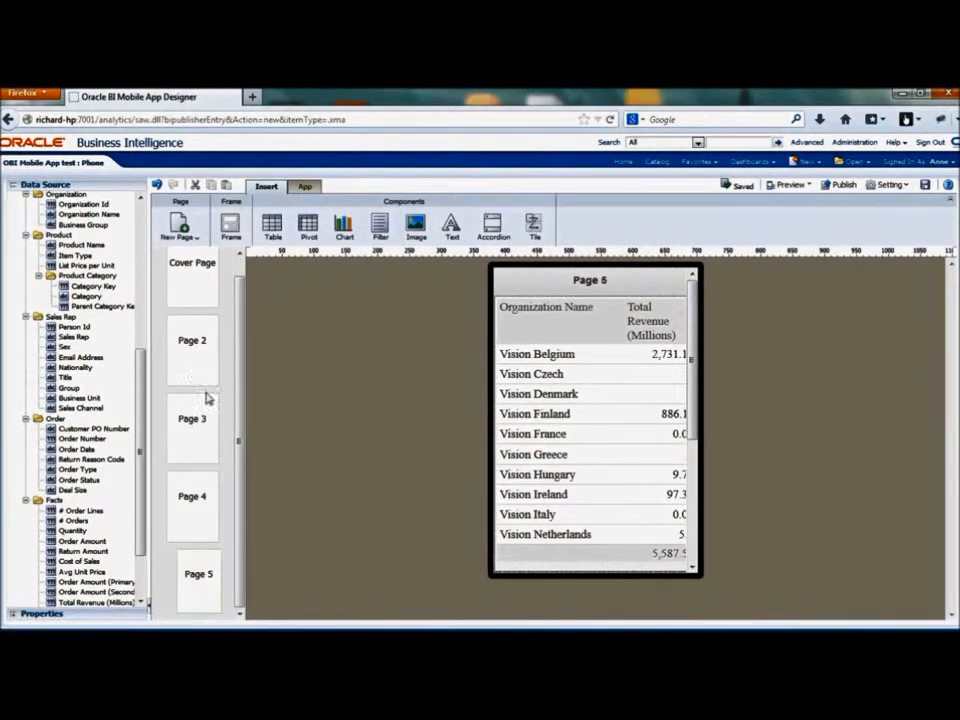
- Rename Page 2 as "Table & Pivot Name"
{"action": "left_click", "coordinate": [204, 360]}
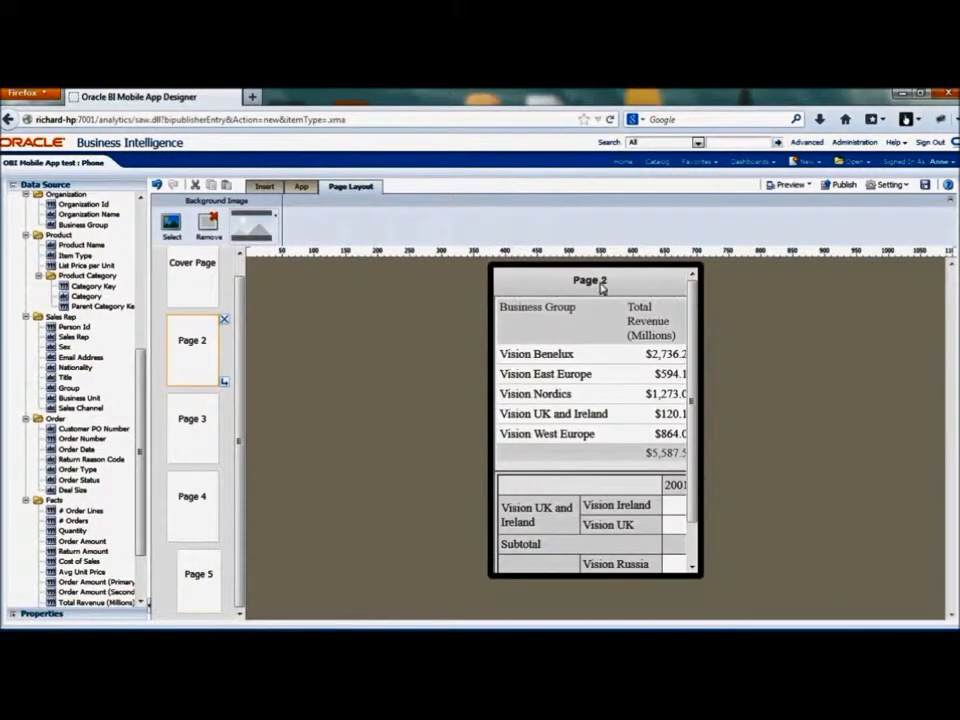
{"action": "double_click", "coordinate": [591, 282]}
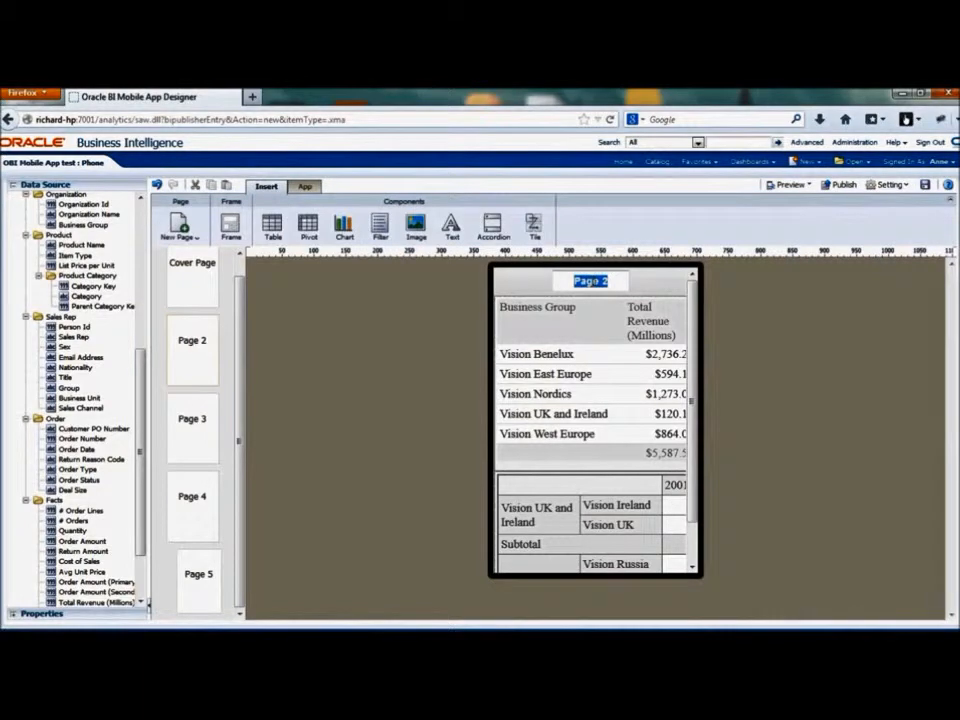
{"action": "type", "text": "T"}
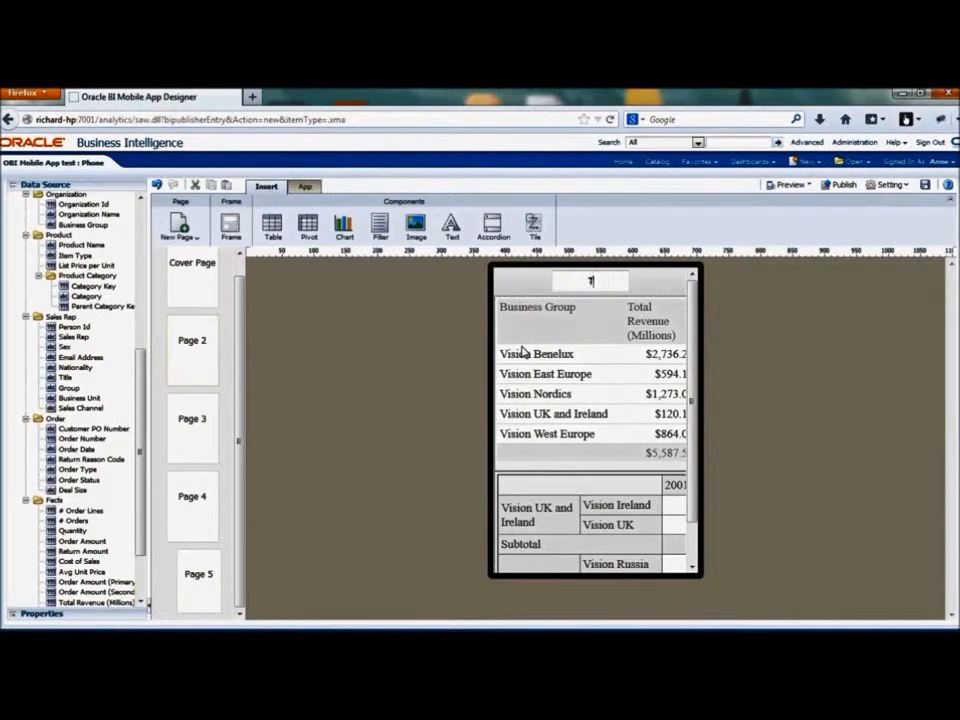
{"action": "type", "text": "able & "}
{"action": "type", "text": "Pivot Name"}
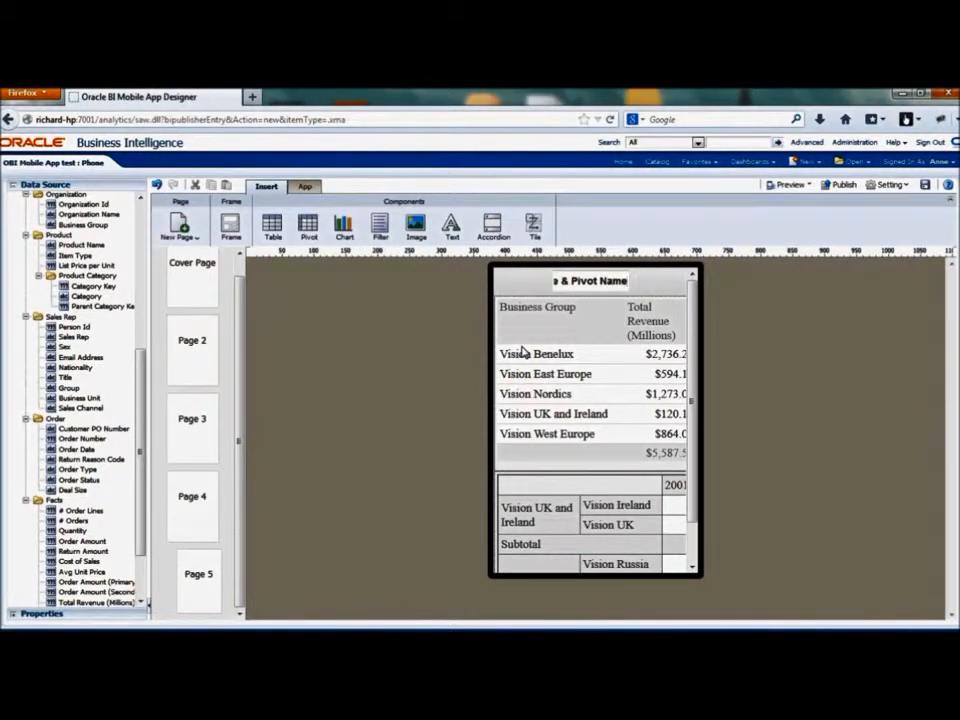
{"action": "left_click", "coordinate": [443, 352]}
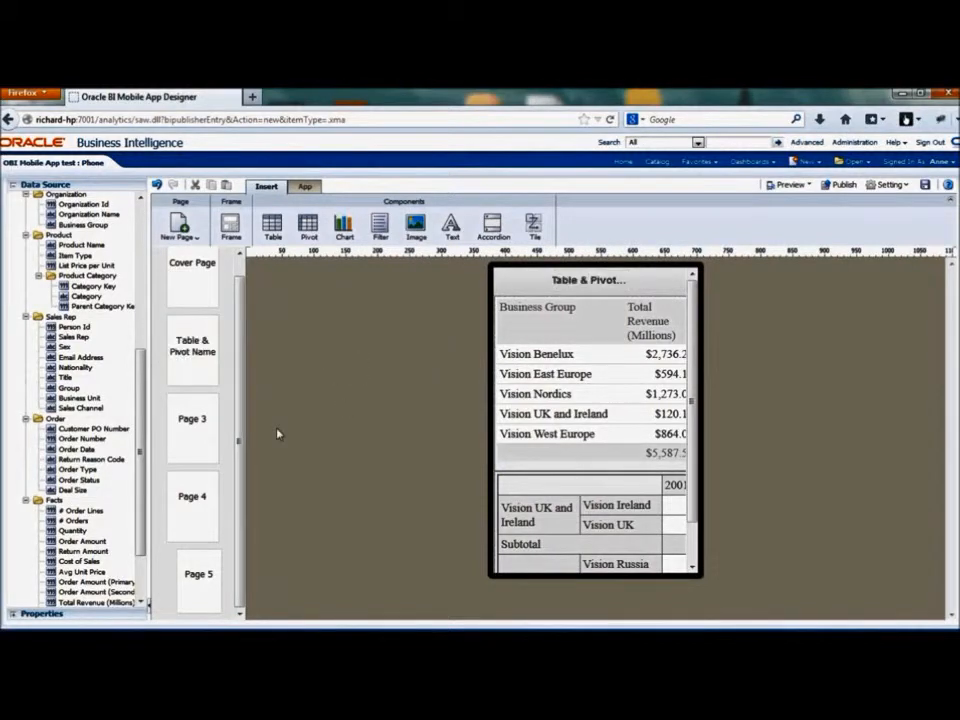
- Rename Page 3 as "Filter & Chart"
{"action": "left_click", "coordinate": [198, 433]}
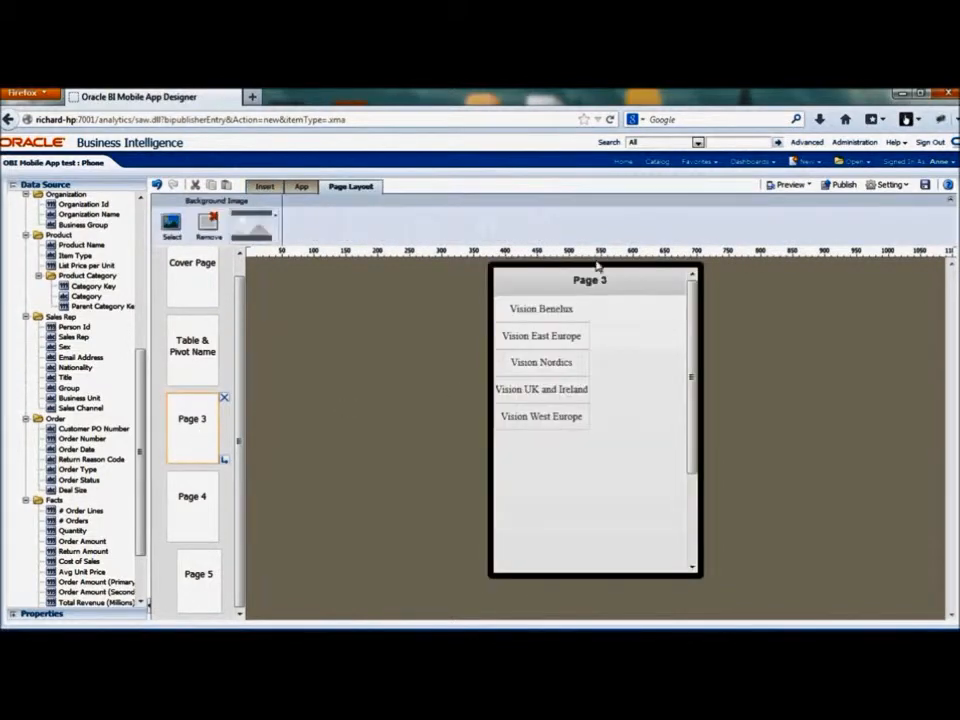
{"action": "double_click", "coordinate": [592, 282]}
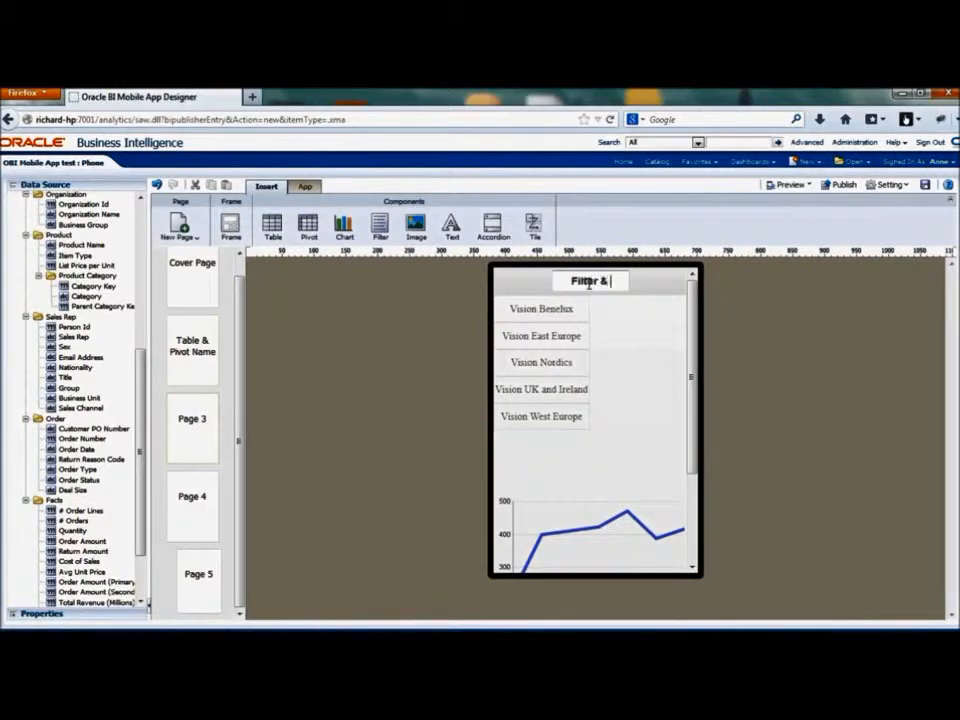
{"action": "type", "text": "Filter & Chart"}
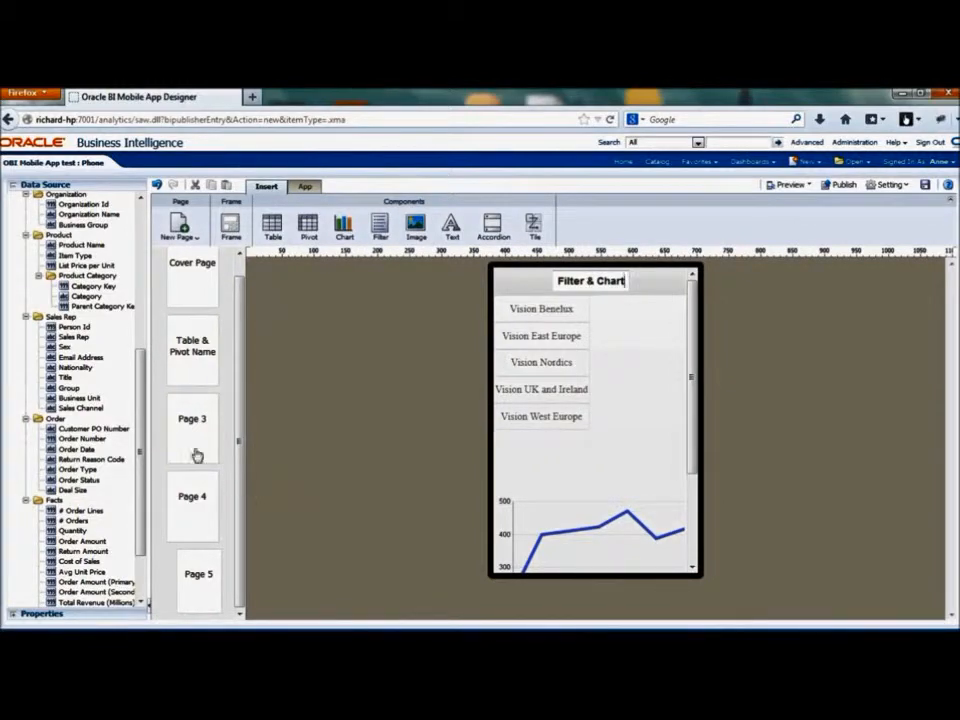
{"action": "left_click", "coordinate": [274, 510]}
- Rename Page 4 as "Tile"
{"action": "left_click", "coordinate": [184, 524]}
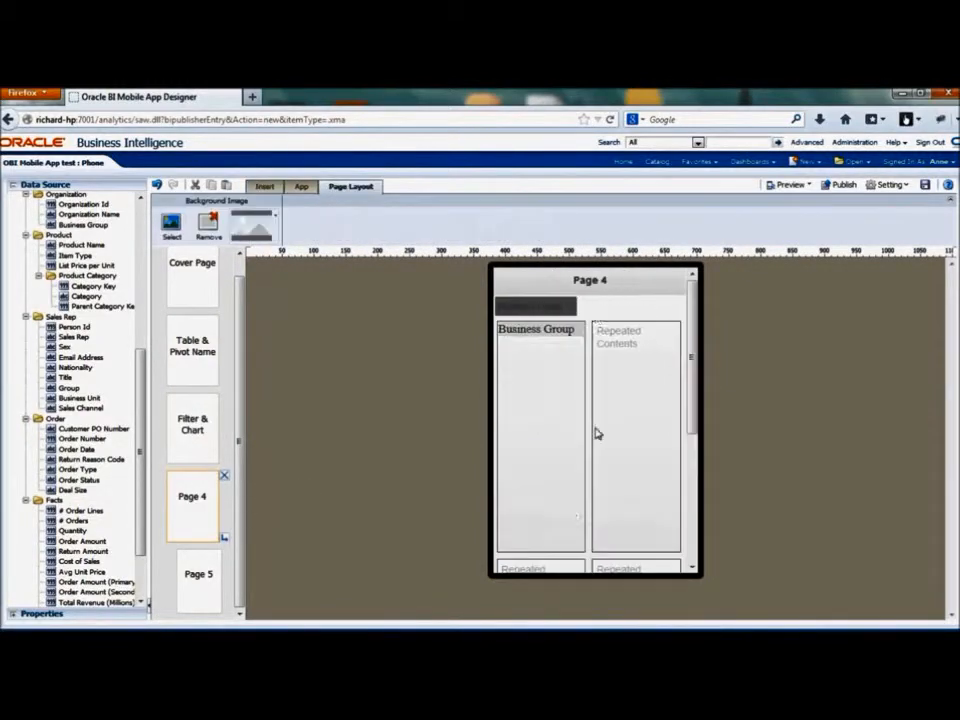
{"action": "double_click", "coordinate": [601, 283]}
{"action": "type", "text": "Tile"}
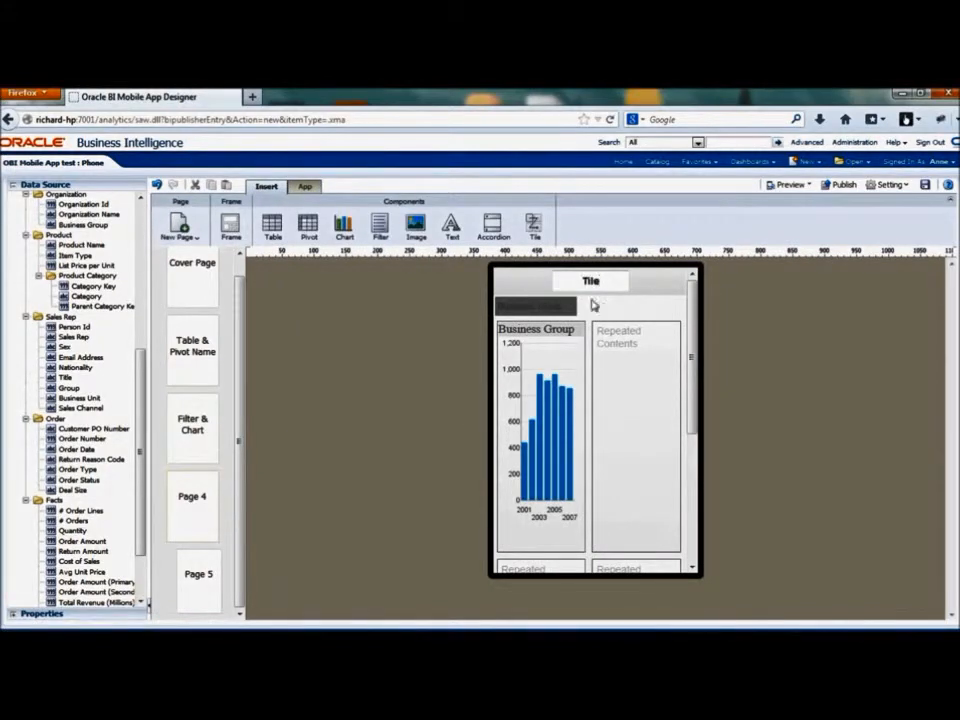
{"action": "left_click", "coordinate": [362, 507]}
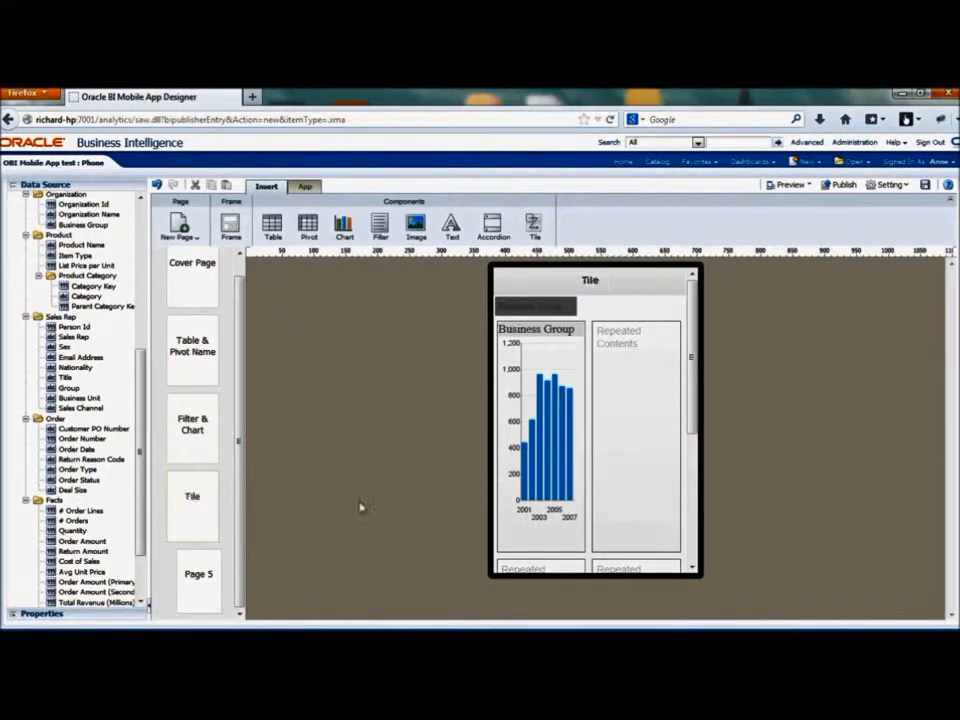
- Rename the Page 5 subpage as "Subpage Tile"
{"action": "left_click", "coordinate": [199, 588]}
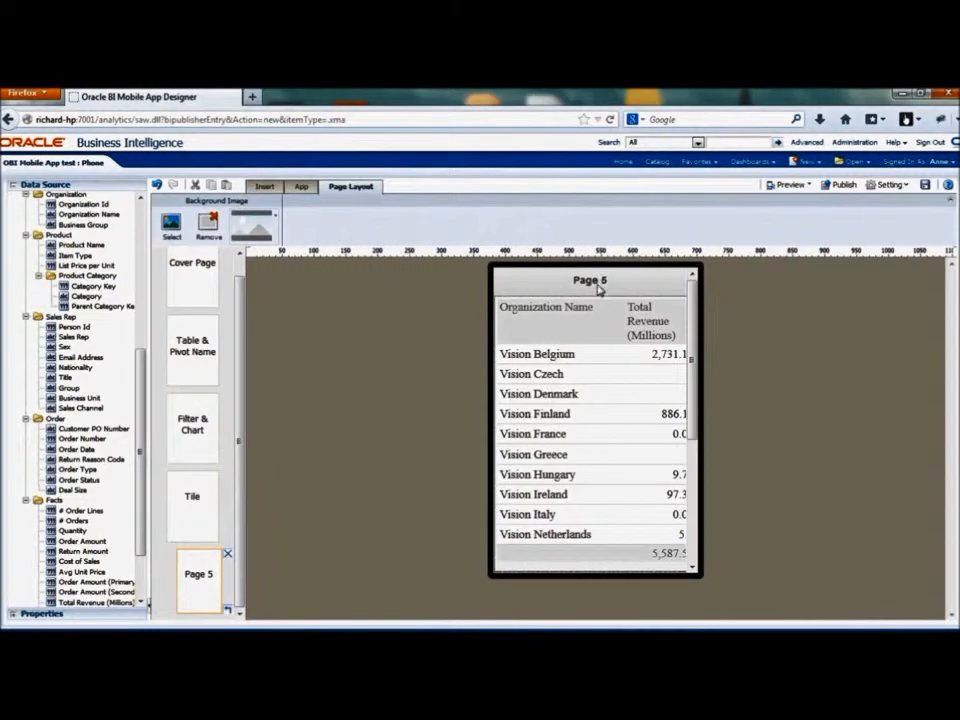
{"action": "left_click", "coordinate": [600, 281]}
{"action": "type", "text": "Subpage Tile"}
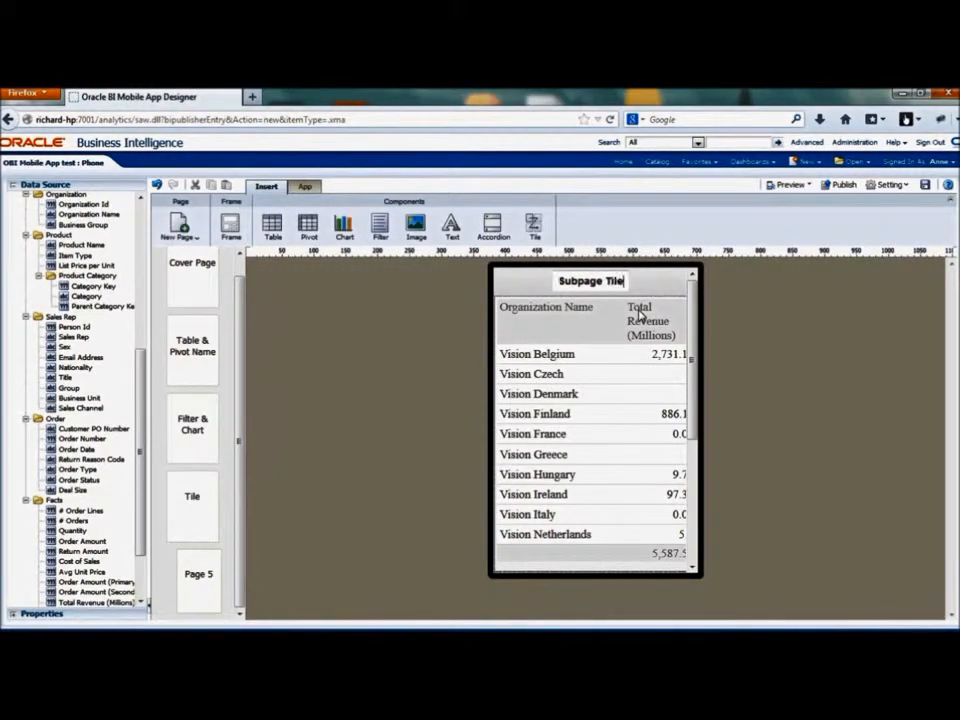
{"action": "left_click", "coordinate": [297, 400]}
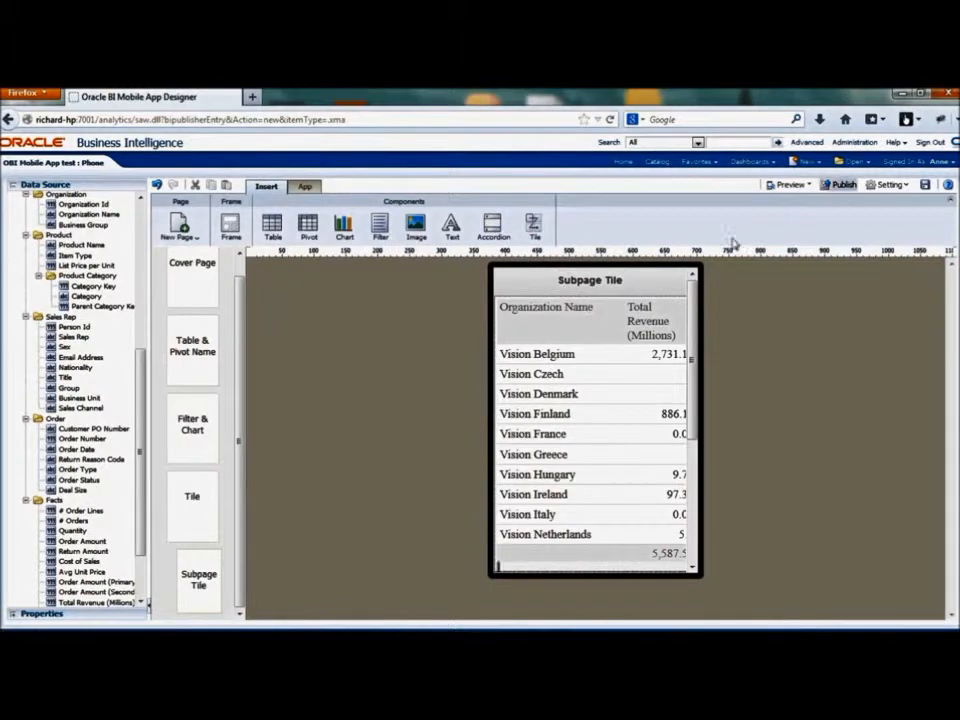
- Save the app, preview it, and go to its Tile page
{"action": "left_click", "coordinate": [924, 186]}
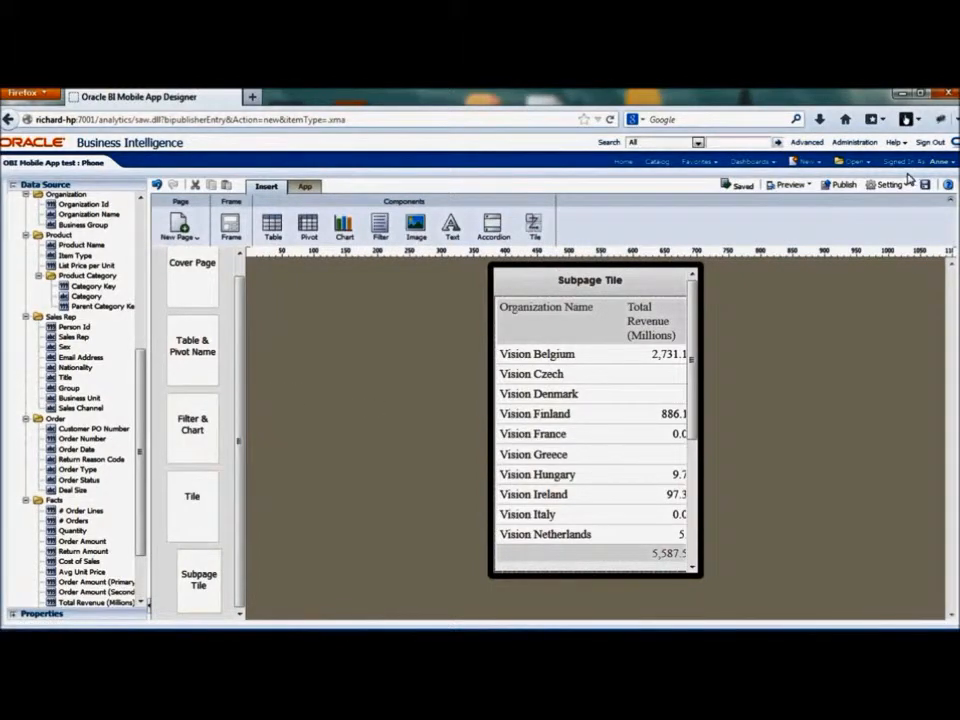
{"action": "left_click", "coordinate": [785, 186]}
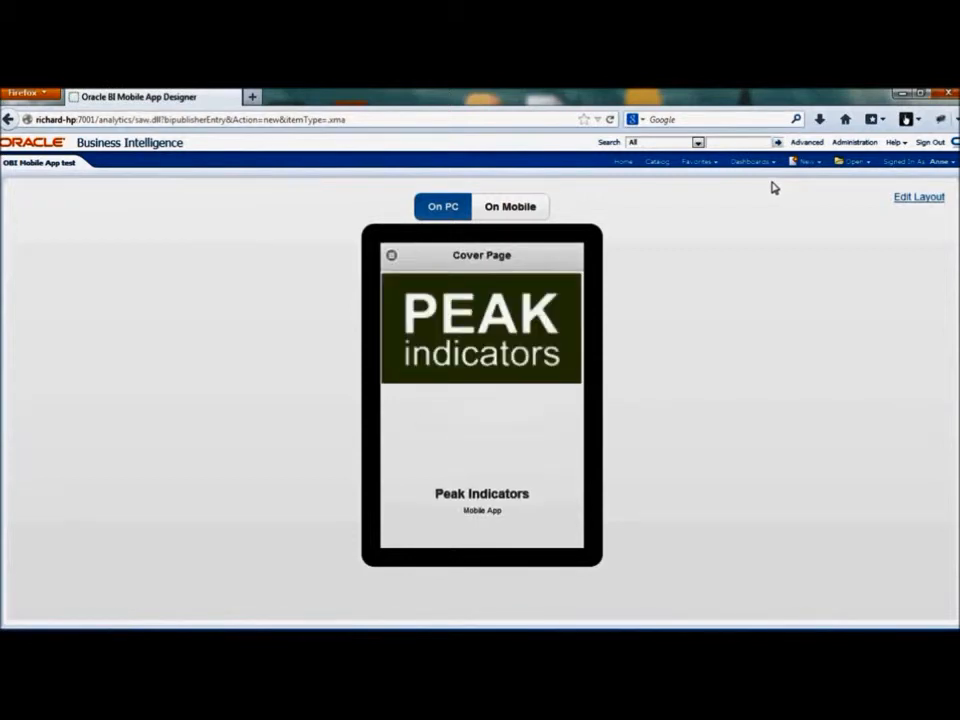
{"action": "left_click", "coordinate": [391, 255]}
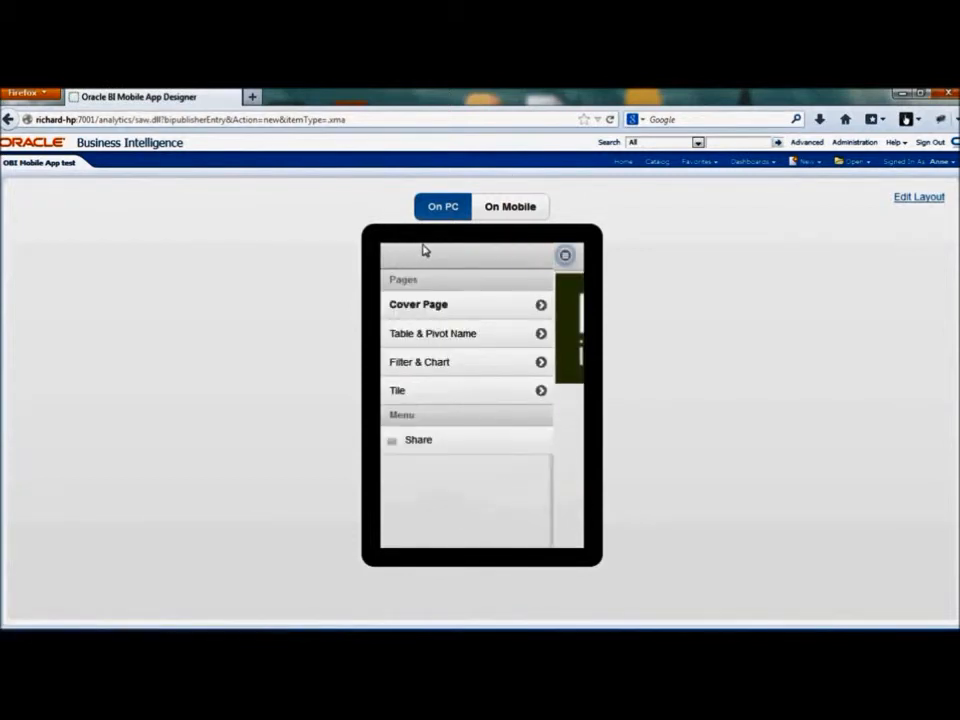
{"action": "left_click", "coordinate": [401, 391]}
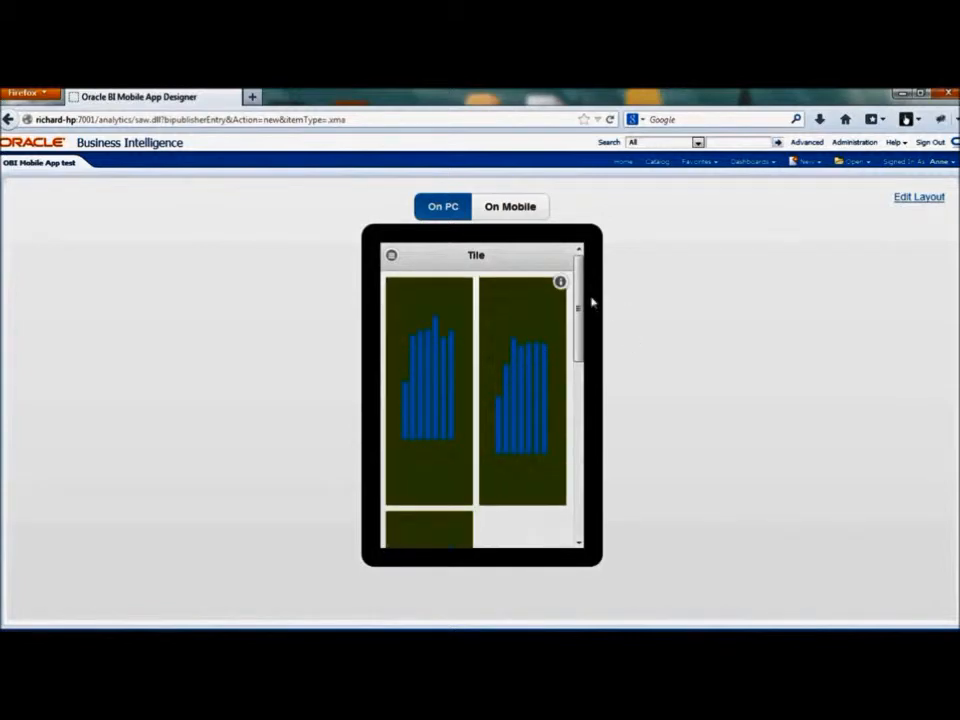
- Follow the orange Vision UK and Ireland tile to its subpage, examine the table and pie chart, and return to the Tile page
{"action": "left_click_drag", "start_coordinate": [579, 305], "coordinate": [587, 414]}
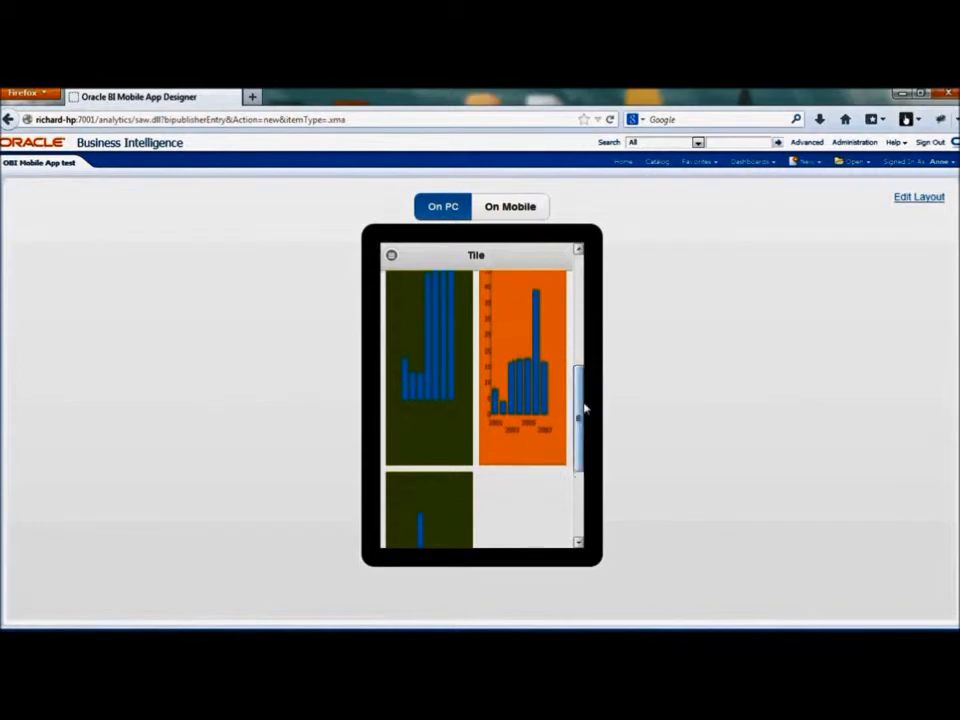
{"action": "left_click", "coordinate": [535, 452]}
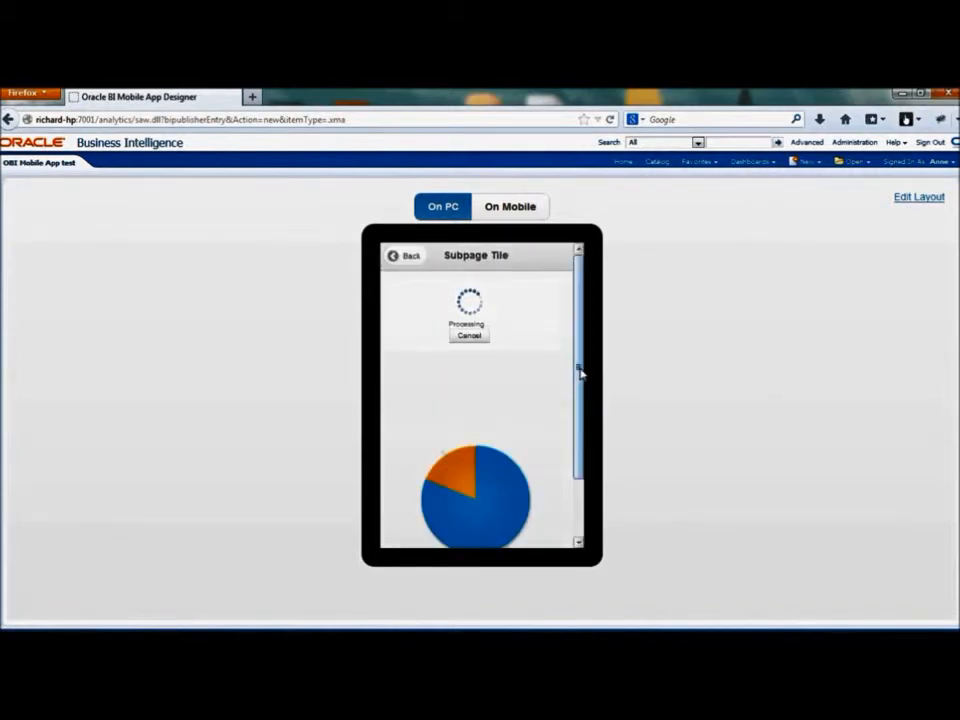
{"action": "left_click_drag", "start_coordinate": [583, 370], "coordinate": [579, 405]}
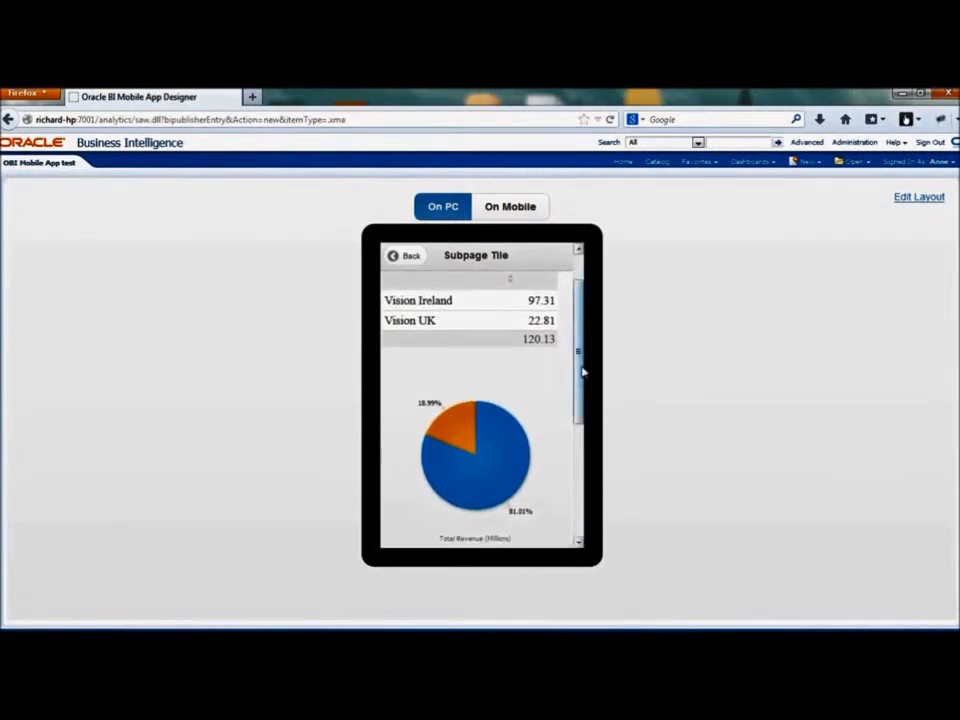
{"action": "left_click_drag", "start_coordinate": [579, 355], "coordinate": [566, 315]}
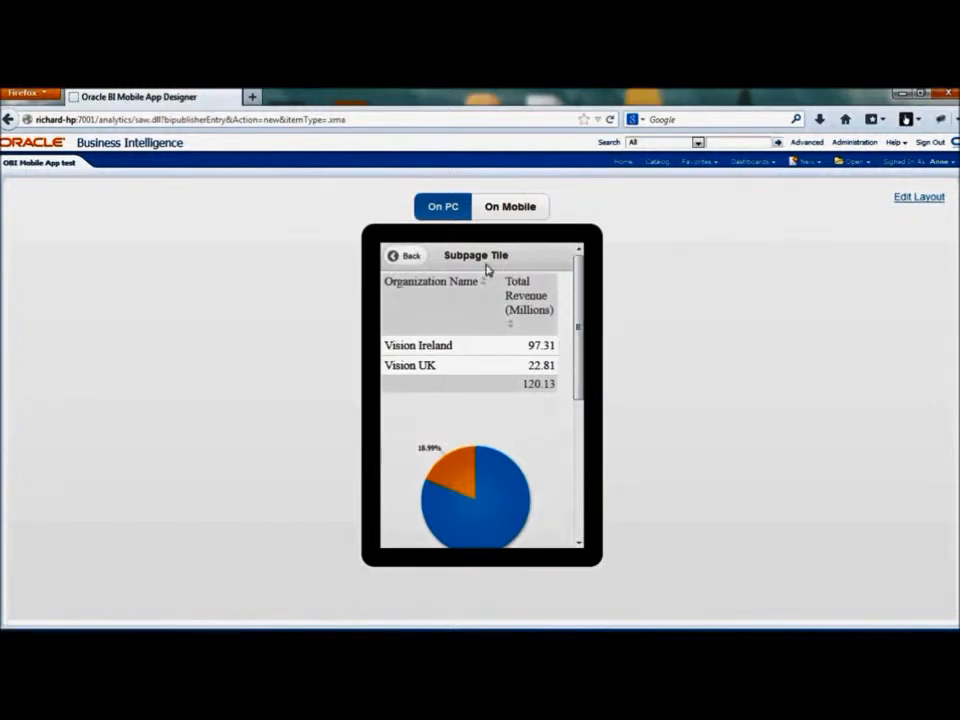
{"action": "left_click", "coordinate": [414, 264]}
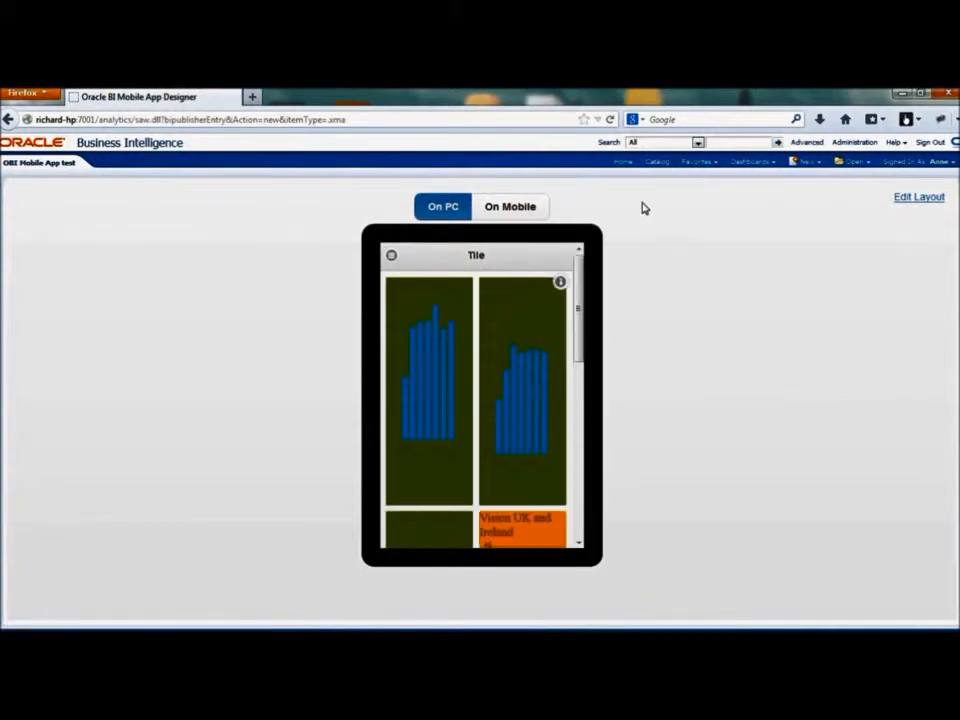
- Return to editing the layout and add a new Accordion main page after Subpage Tile
{"action": "left_click", "coordinate": [905, 206]}
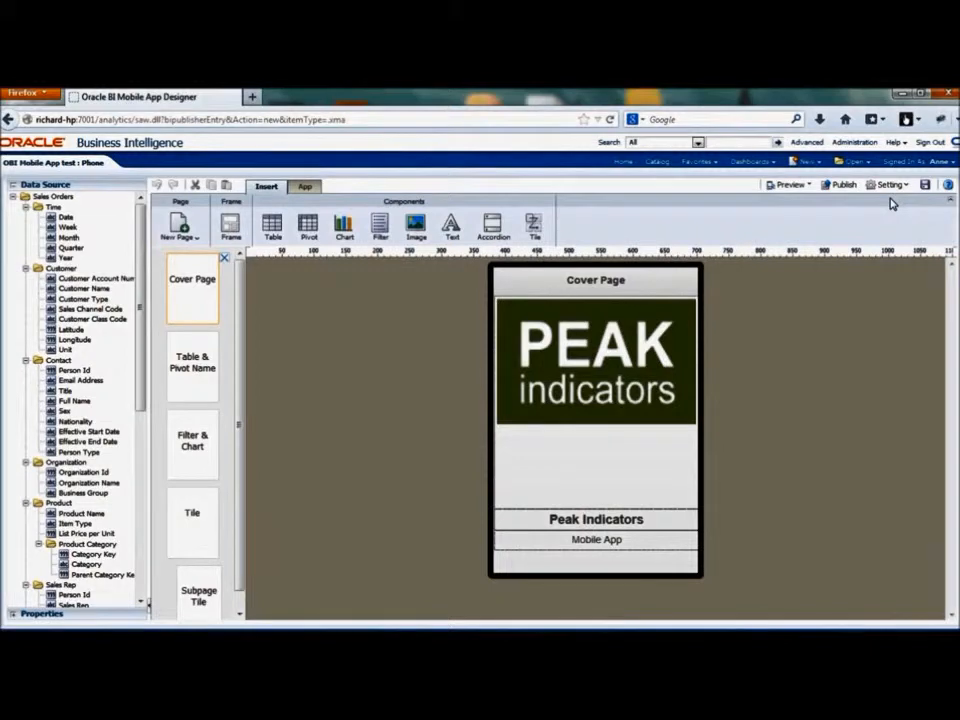
{"action": "left_click_drag", "start_coordinate": [241, 411], "coordinate": [256, 496]}
{"action": "left_click", "coordinate": [198, 600]}
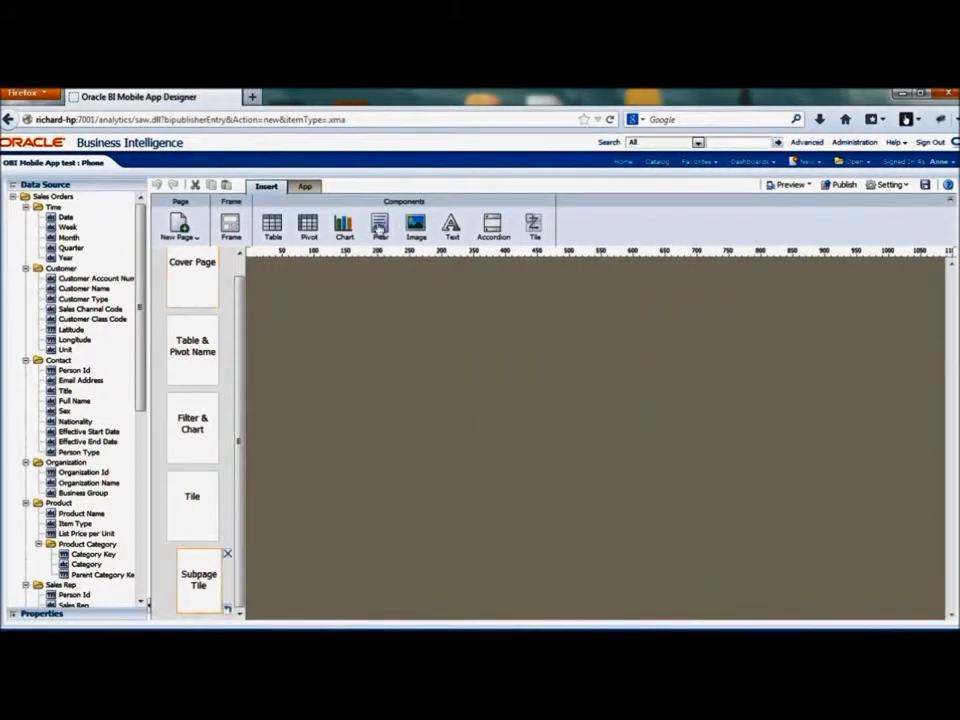
{"action": "left_click", "coordinate": [262, 187]}
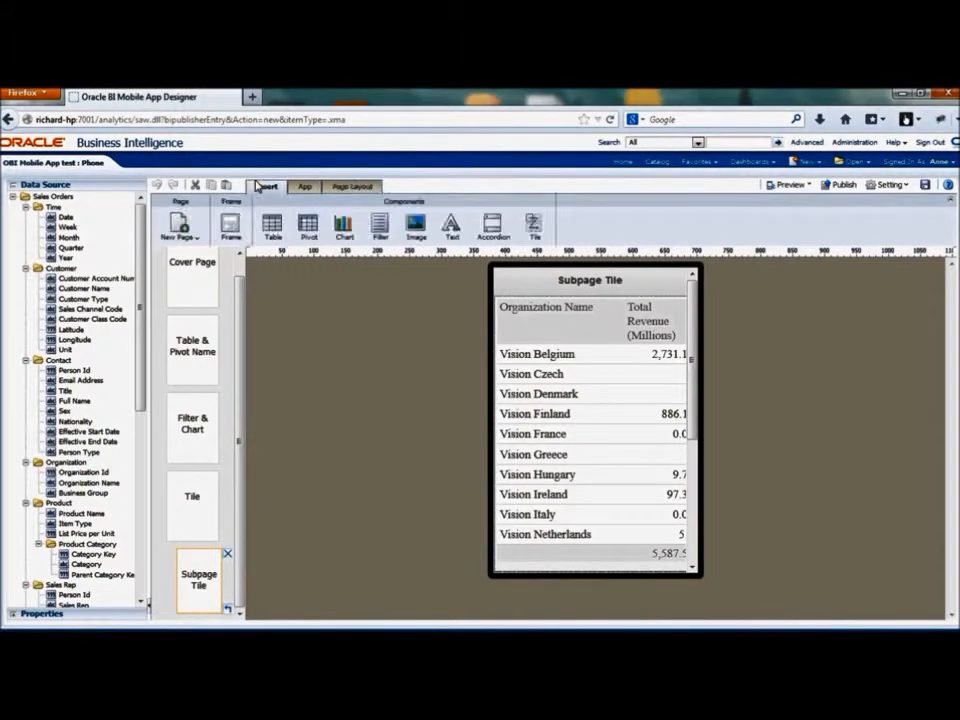
{"action": "left_click", "coordinate": [180, 226]}
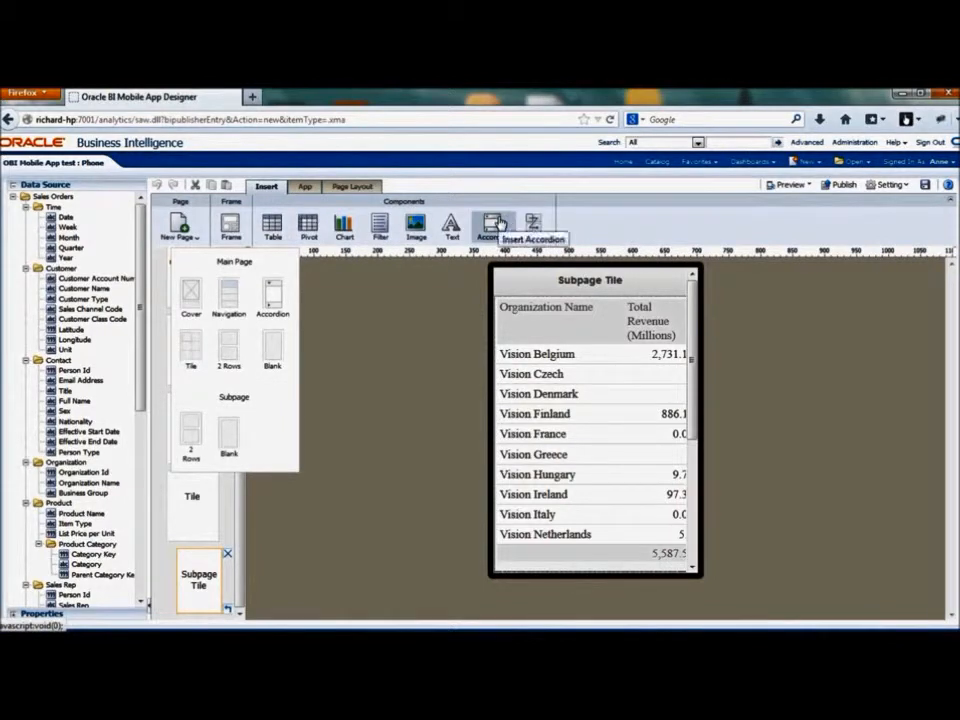
{"action": "left_click", "coordinate": [268, 299]}
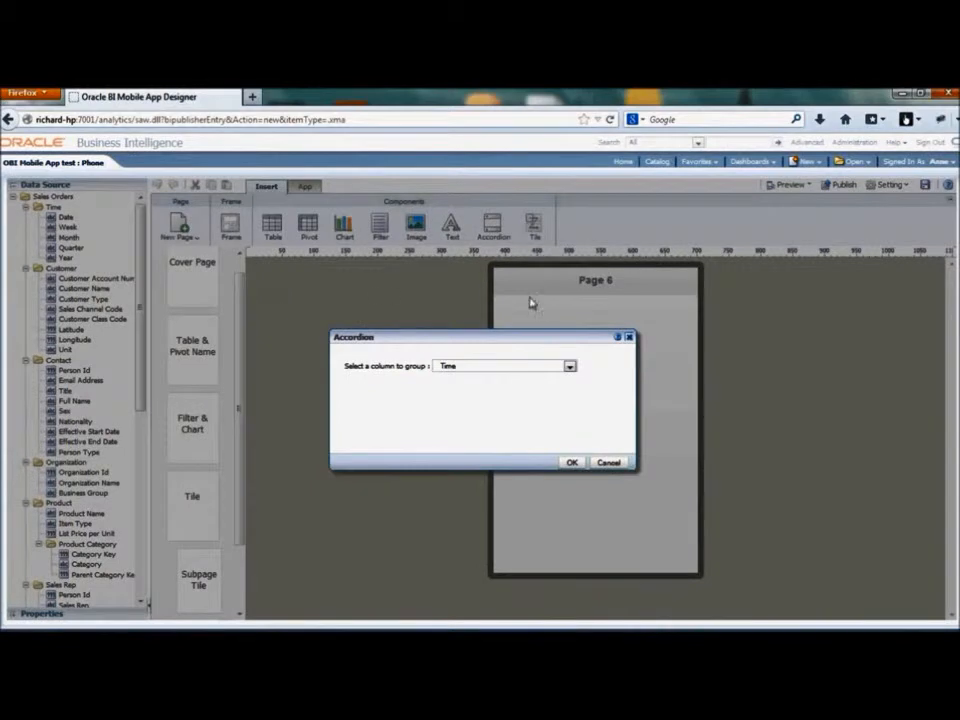
- Group the accordion by Organization Name and aggregate each group with the Summation of Total Revenue (Millions)
{"action": "left_click", "coordinate": [569, 368]}
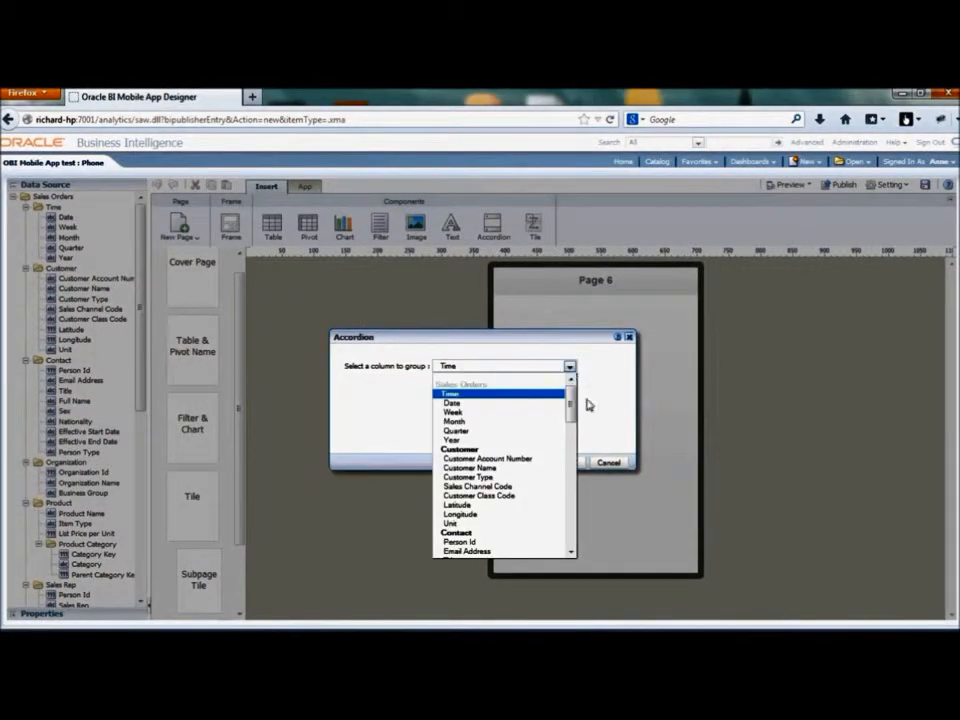
{"action": "left_click_drag", "start_coordinate": [570, 405], "coordinate": [571, 445]}
{"action": "left_click", "coordinate": [510, 415]}
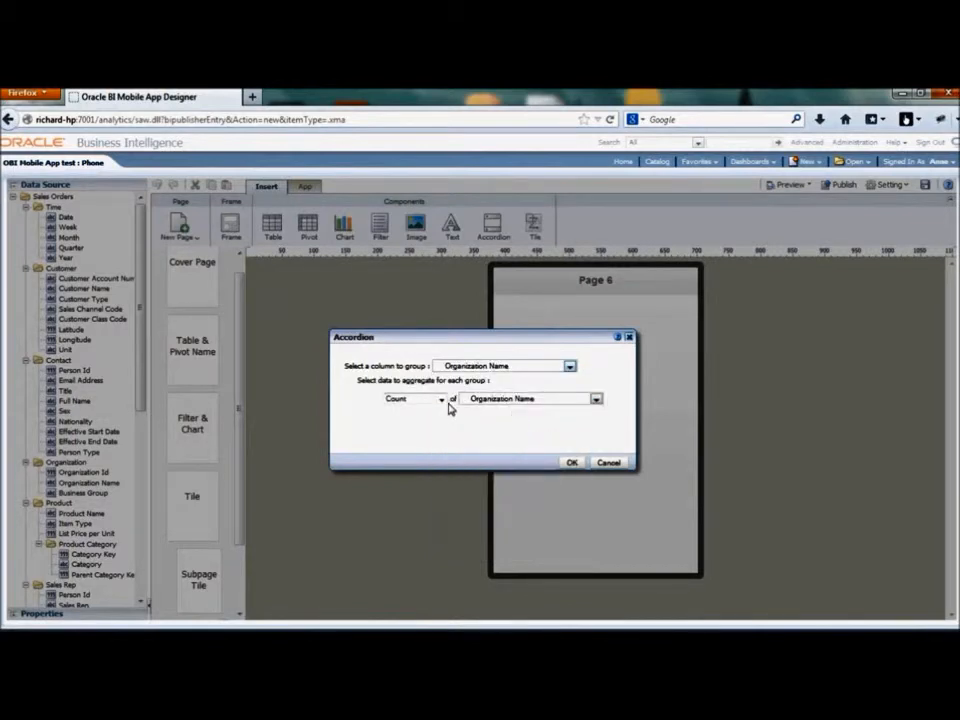
{"action": "left_click", "coordinate": [441, 398]}
{"action": "left_click", "coordinate": [429, 428]}
{"action": "left_click", "coordinate": [595, 398]}
{"action": "left_click_drag", "start_coordinate": [597, 458], "coordinate": [597, 570]}
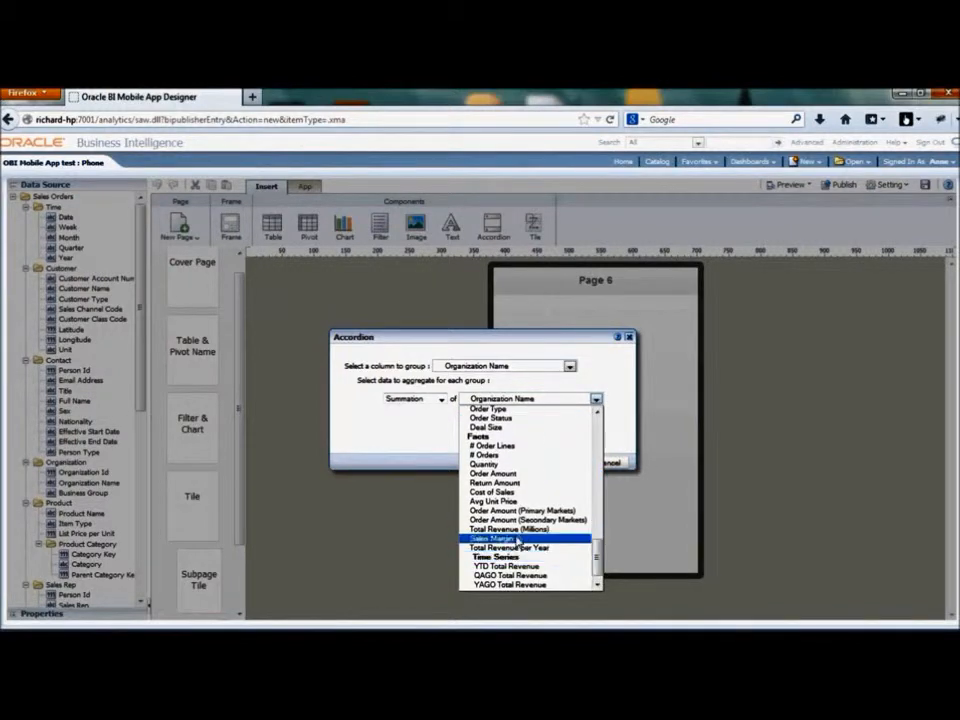
{"action": "left_click", "coordinate": [560, 468]}
{"action": "left_click", "coordinate": [572, 463]}
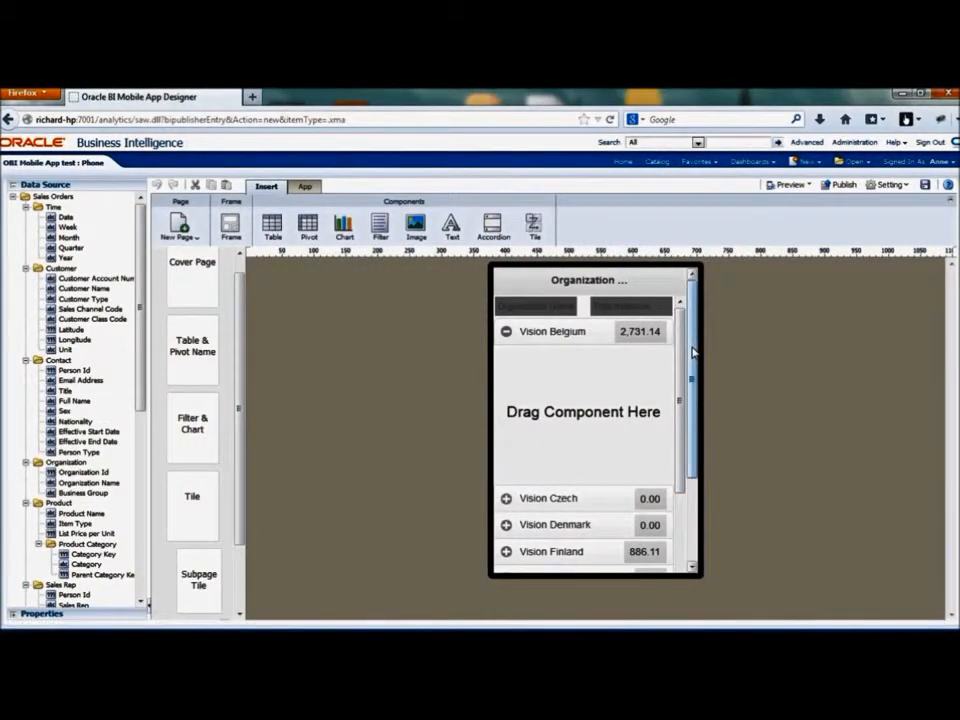
- Insert a chart in the Vision Belgium accordion section with Year as label and Total Revenue (Millions) as value, and save the app
{"action": "left_click_drag", "start_coordinate": [692, 366], "coordinate": [676, 332]}
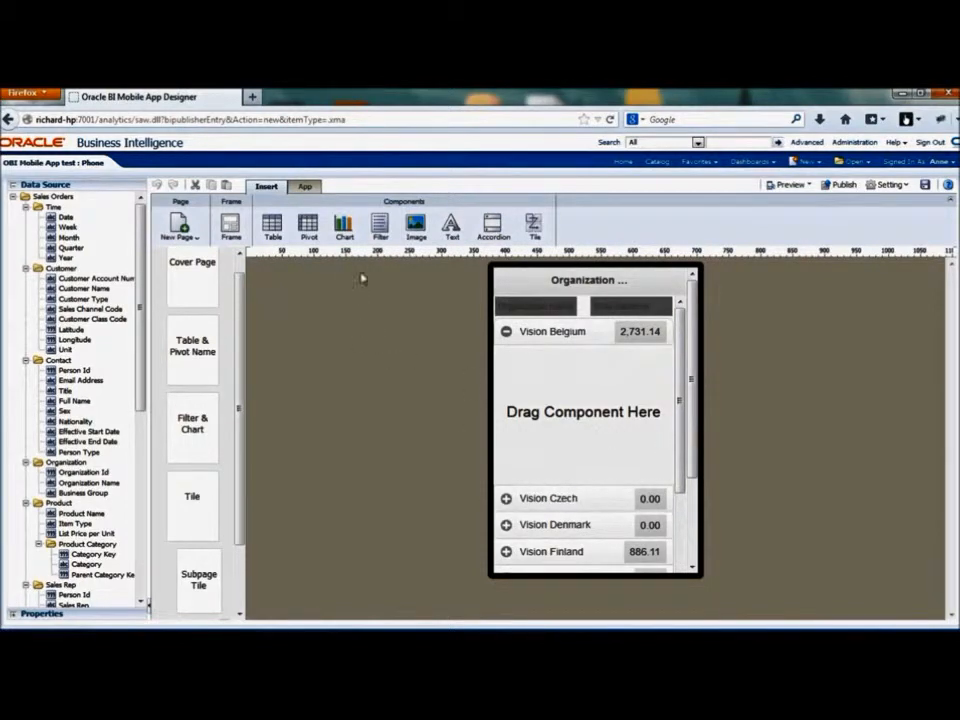
{"action": "left_click_drag", "start_coordinate": [343, 225], "coordinate": [586, 406]}
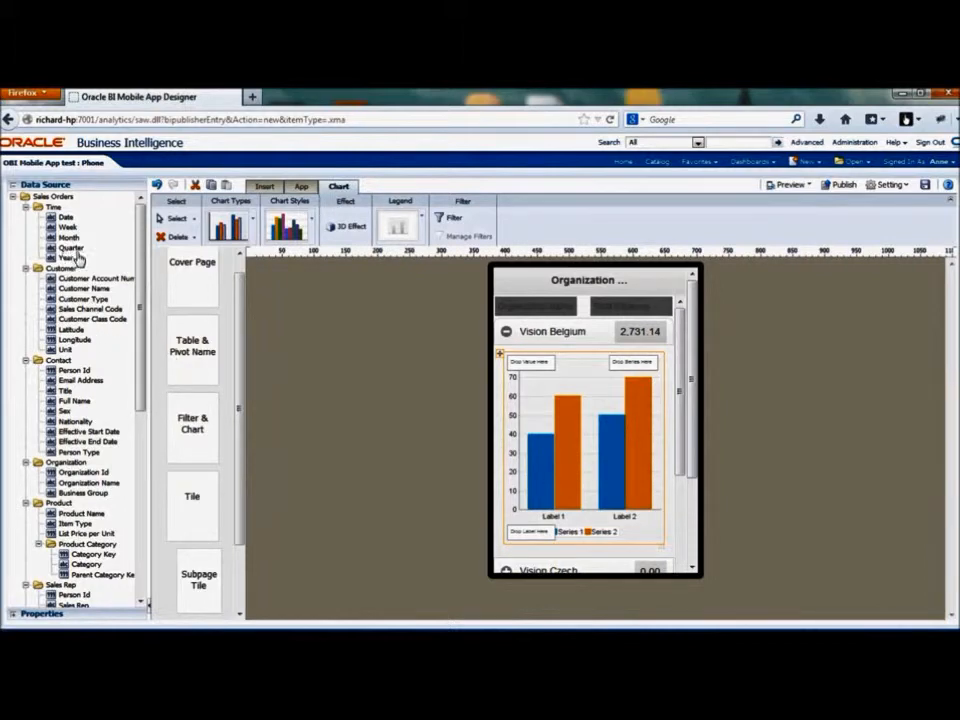
{"action": "left_click_drag", "start_coordinate": [68, 258], "coordinate": [529, 532]}
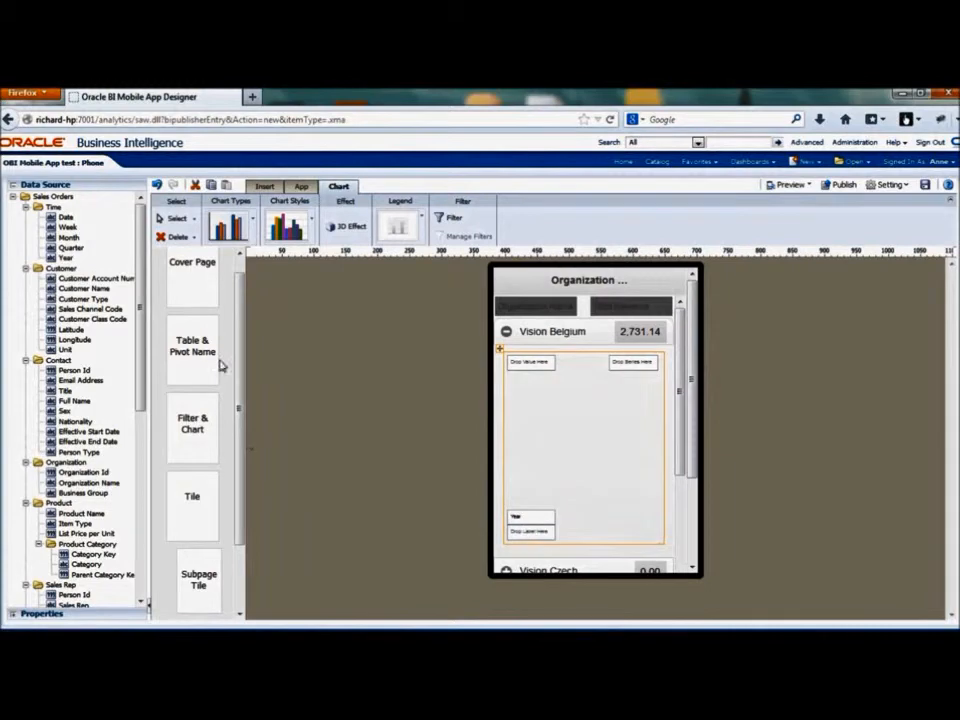
{"action": "scroll", "coordinate": [145, 351], "scroll_direction": "down", "scroll_amount": 8}
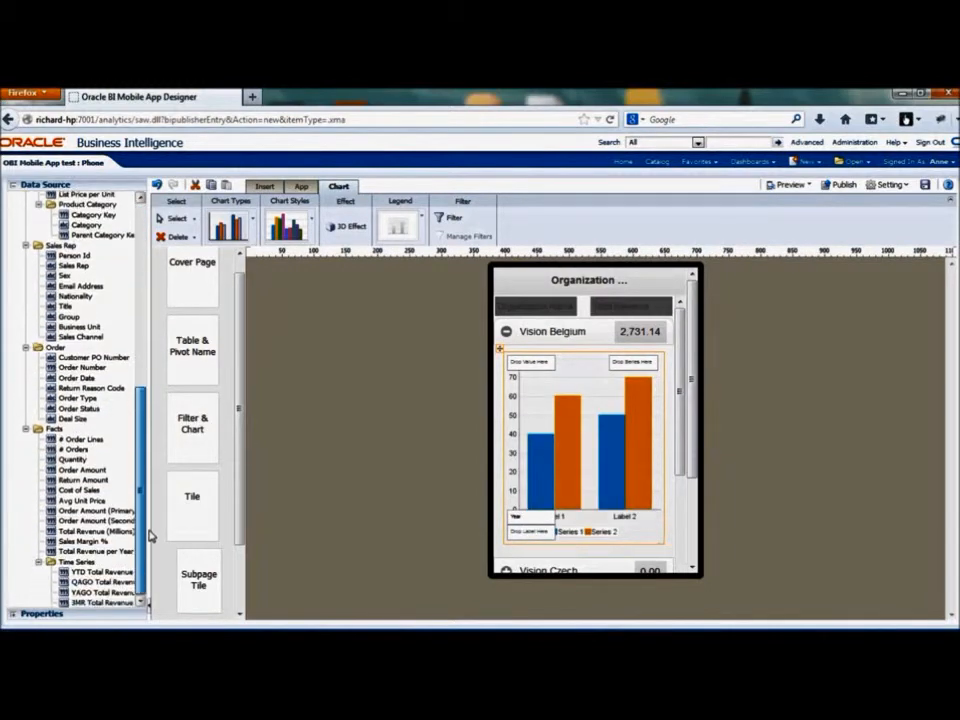
{"action": "left_click_drag", "start_coordinate": [91, 537], "coordinate": [528, 363]}
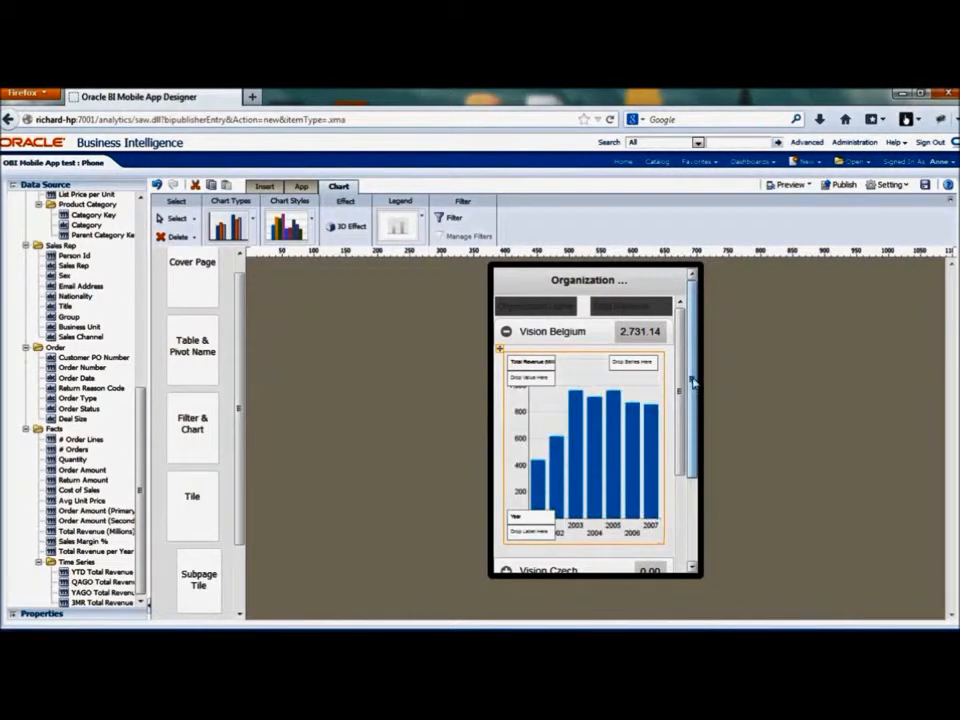
{"action": "left_click", "coordinate": [925, 184]}
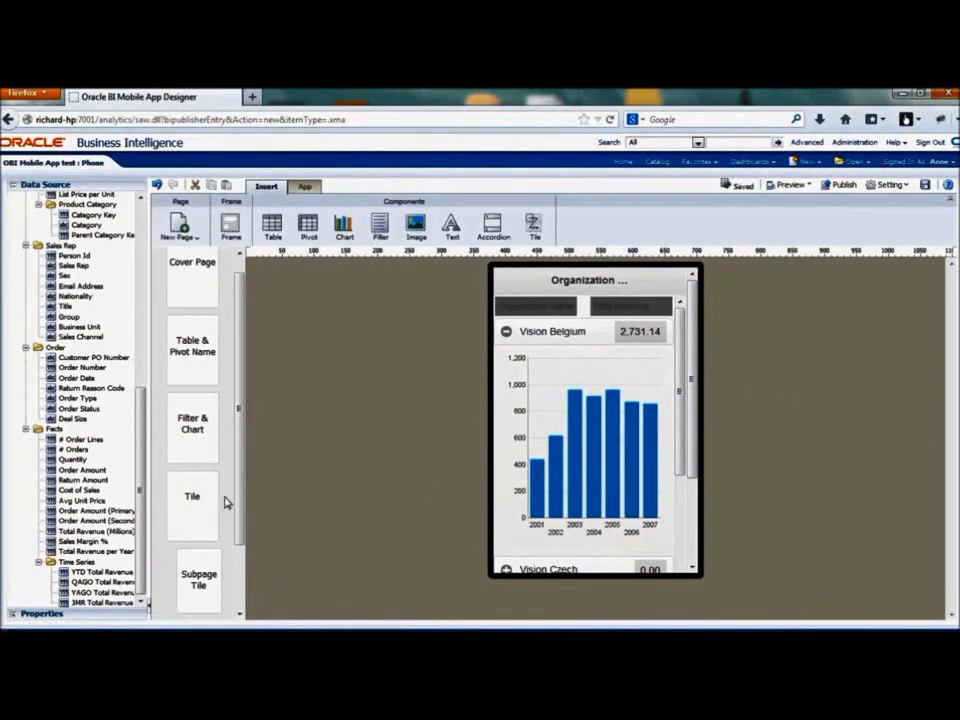
- Add a blank subpage under the Organization Name page
{"action": "left_click_drag", "start_coordinate": [239, 503], "coordinate": [240, 567]}
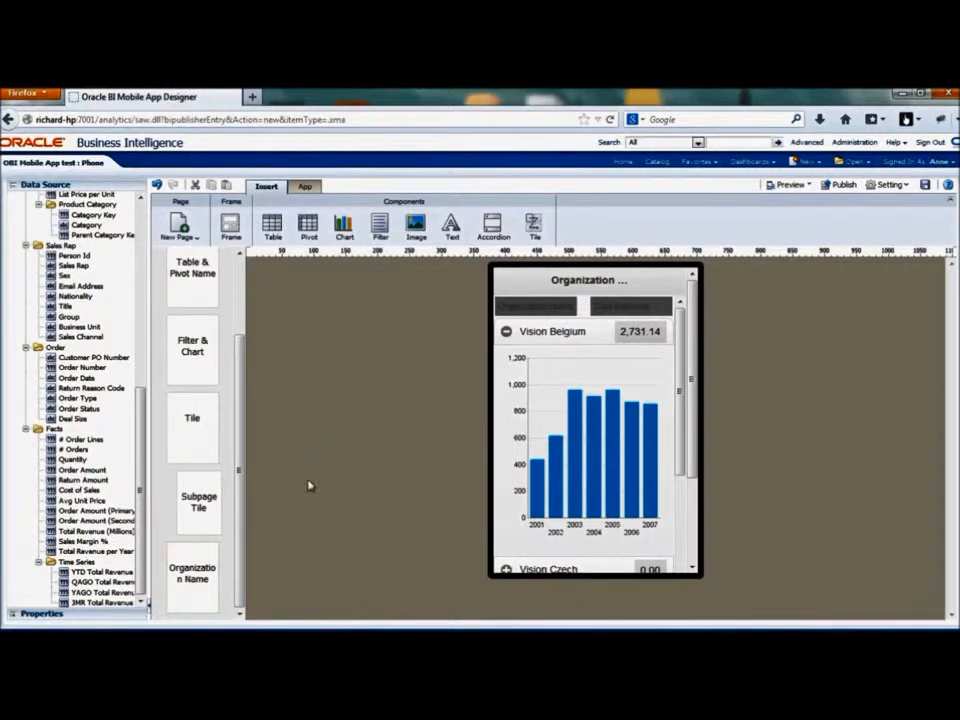
{"action": "left_click", "coordinate": [199, 578]}
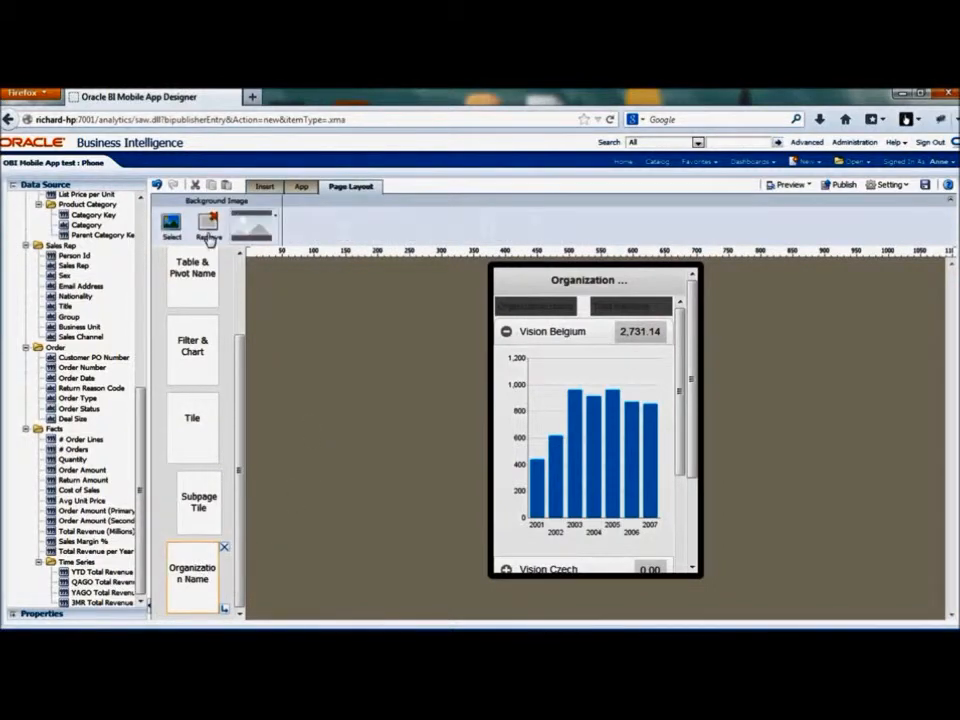
{"action": "left_click", "coordinate": [262, 188]}
{"action": "left_click", "coordinate": [178, 227]}
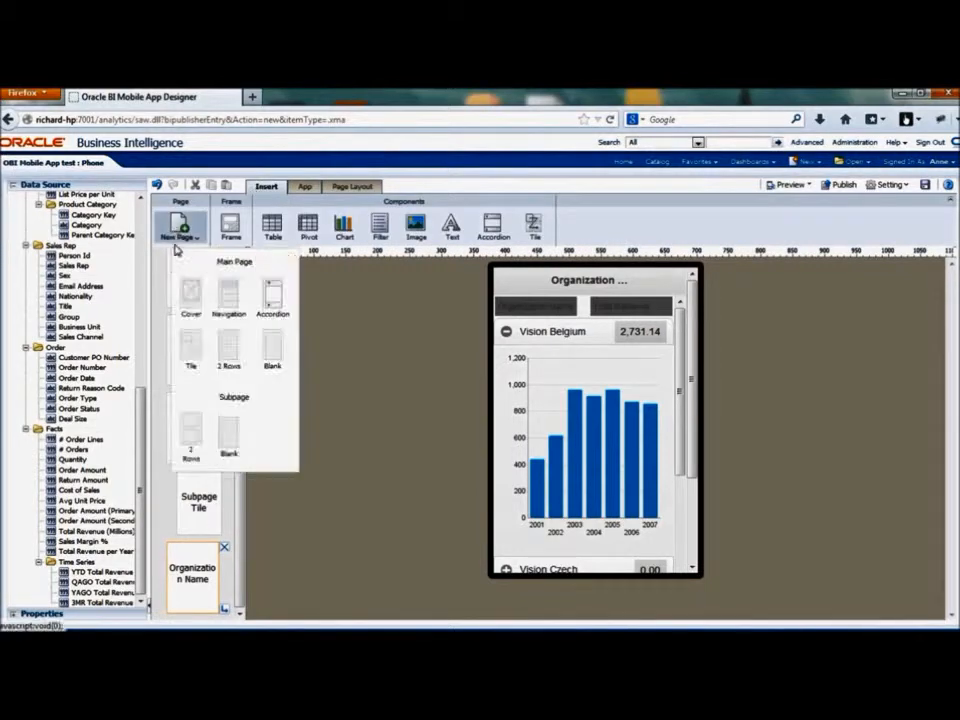
{"action": "left_click", "coordinate": [230, 452]}
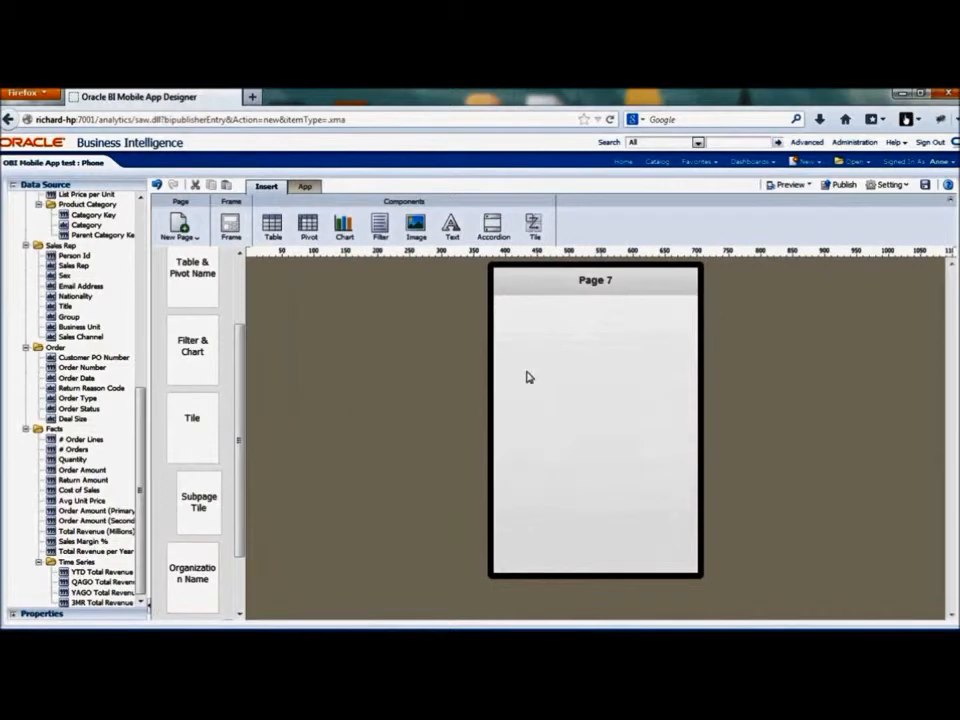
- Insert a table on Page 7 with the columns Sales Rep and Total Revenue (Millions)
{"action": "left_click_drag", "start_coordinate": [267, 235], "coordinate": [555, 379]}
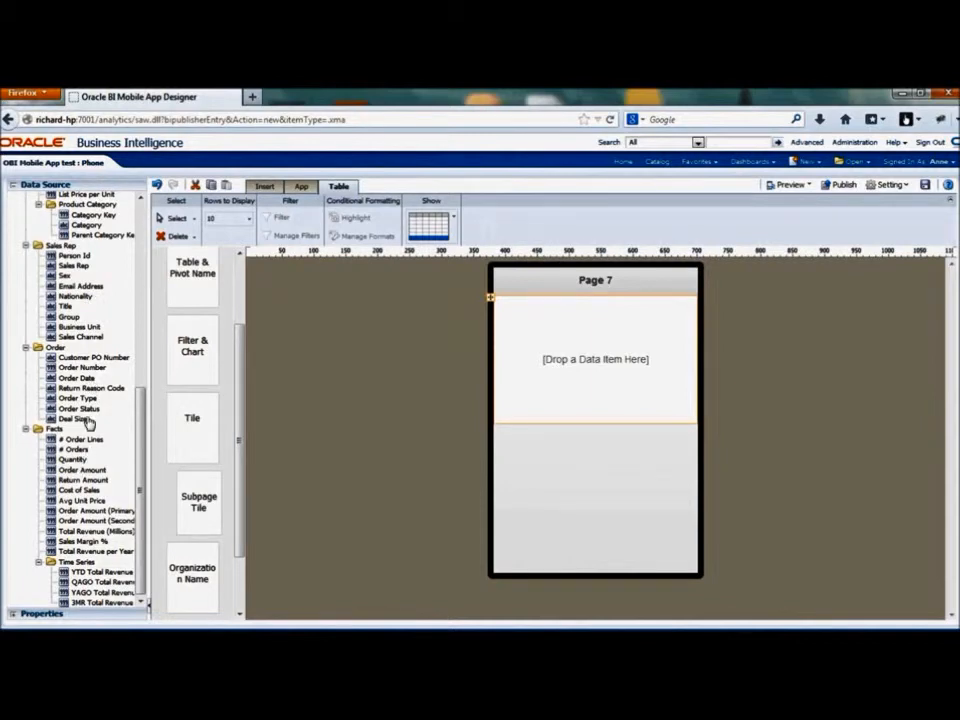
{"action": "scroll", "coordinate": [100, 430], "scroll_direction": "up", "scroll_amount": 4}
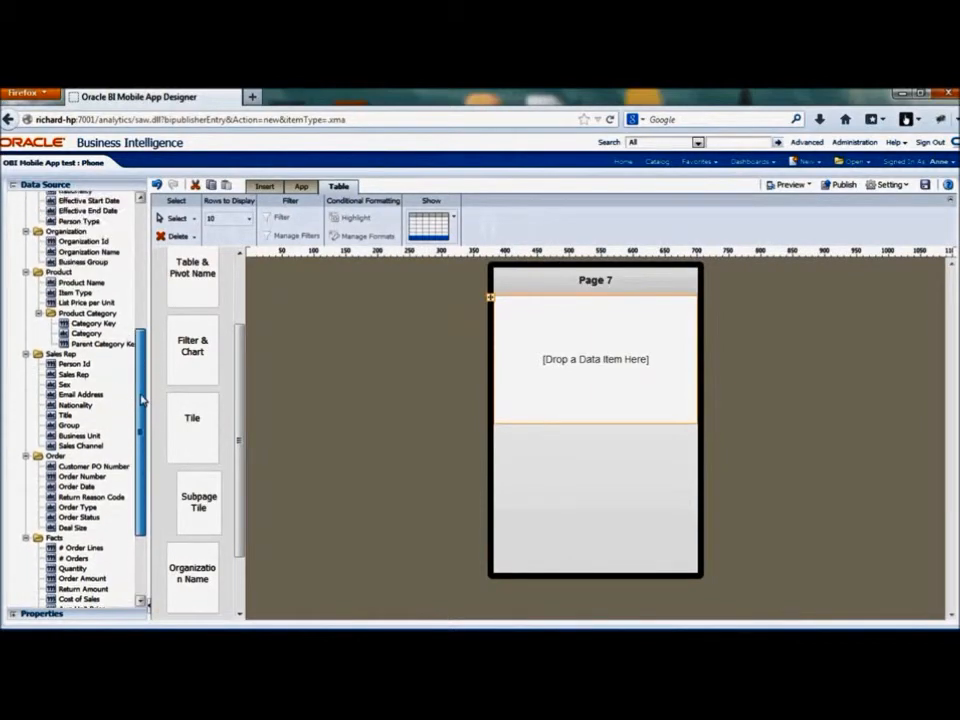
{"action": "left_click_drag", "start_coordinate": [75, 389], "coordinate": [493, 340]}
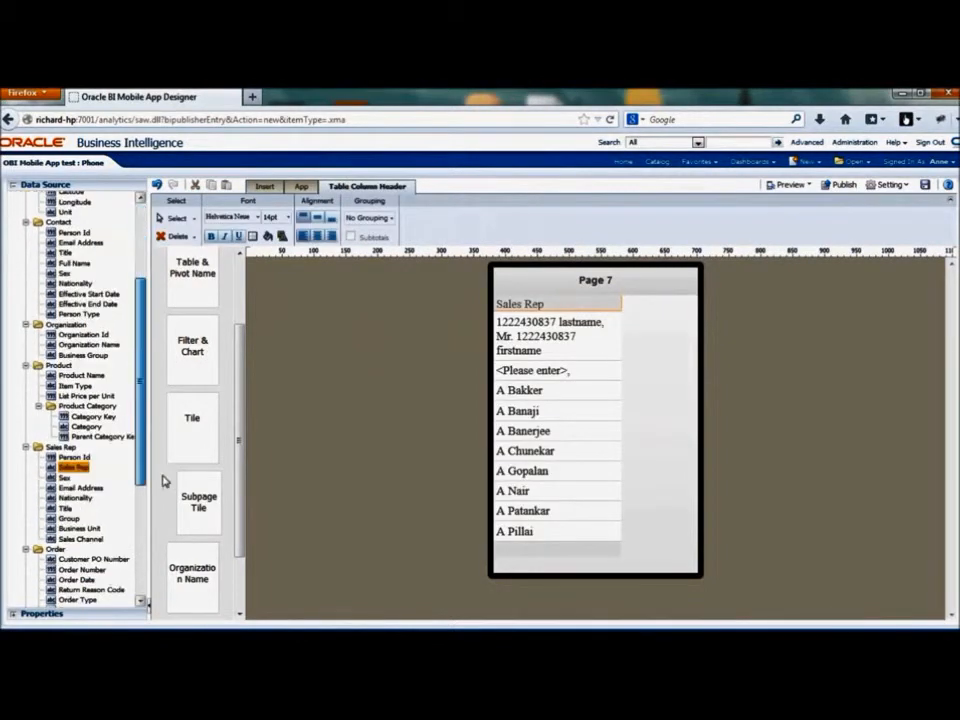
{"action": "left_click_drag", "start_coordinate": [95, 531], "coordinate": [658, 356]}
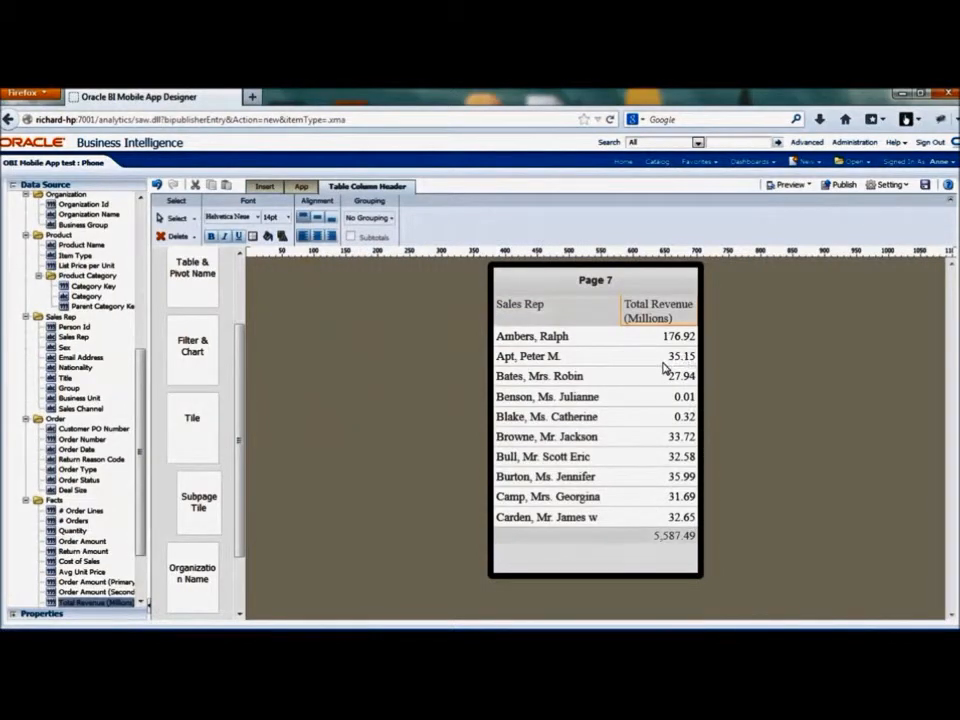
- Highlight Total Revenue (Millions) values less than or equal to 5.99 with a red background in the Page 7 table
{"action": "left_click", "coordinate": [665, 368]}
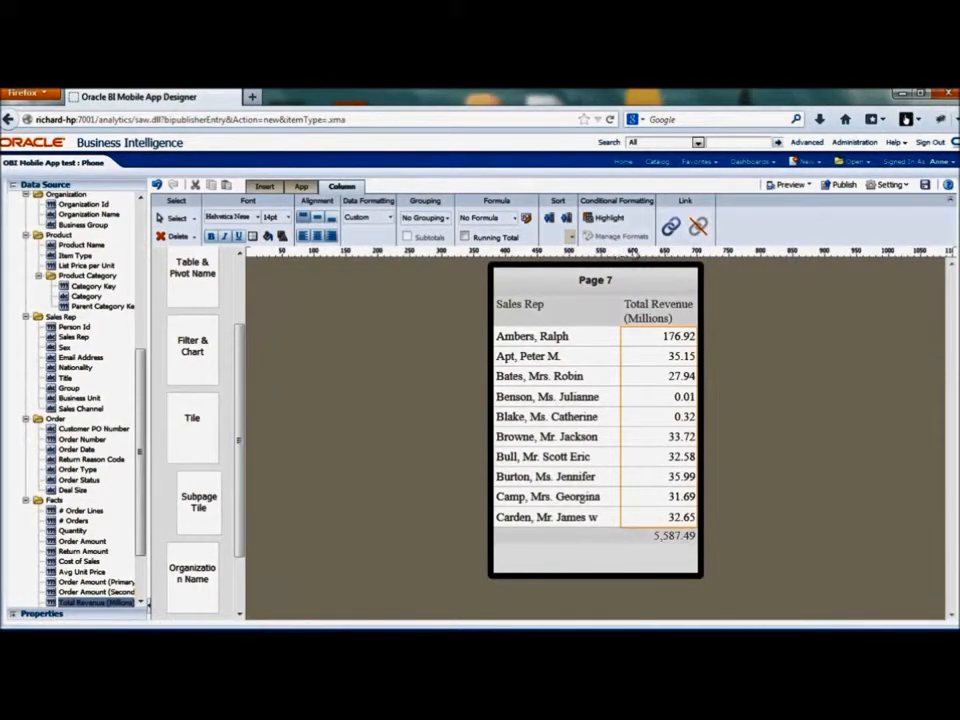
{"action": "left_click", "coordinate": [613, 222]}
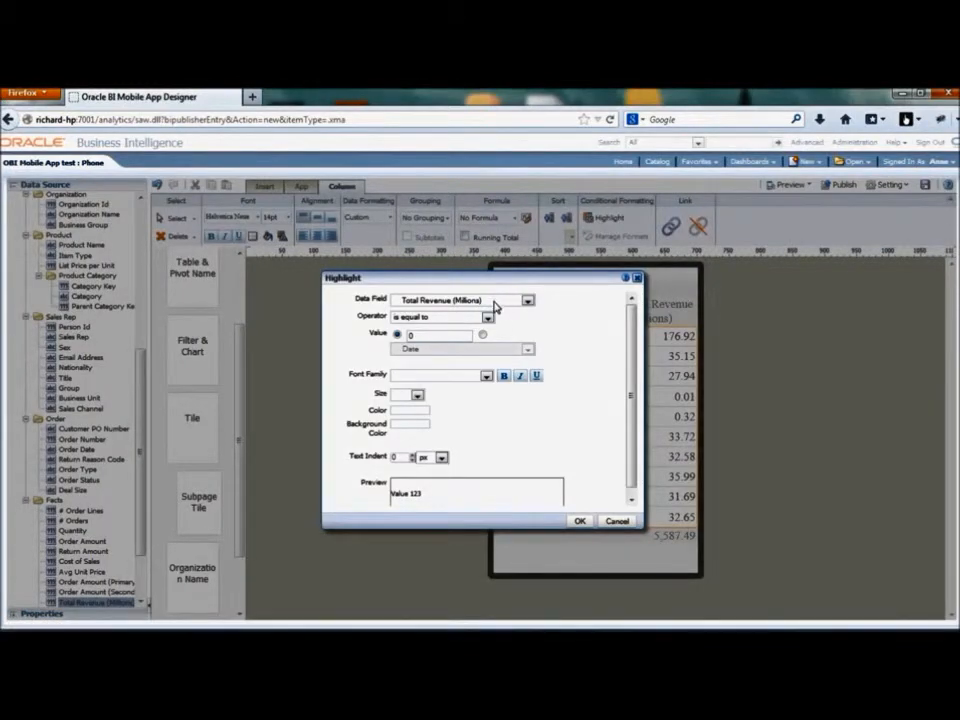
{"action": "left_click", "coordinate": [488, 318]}
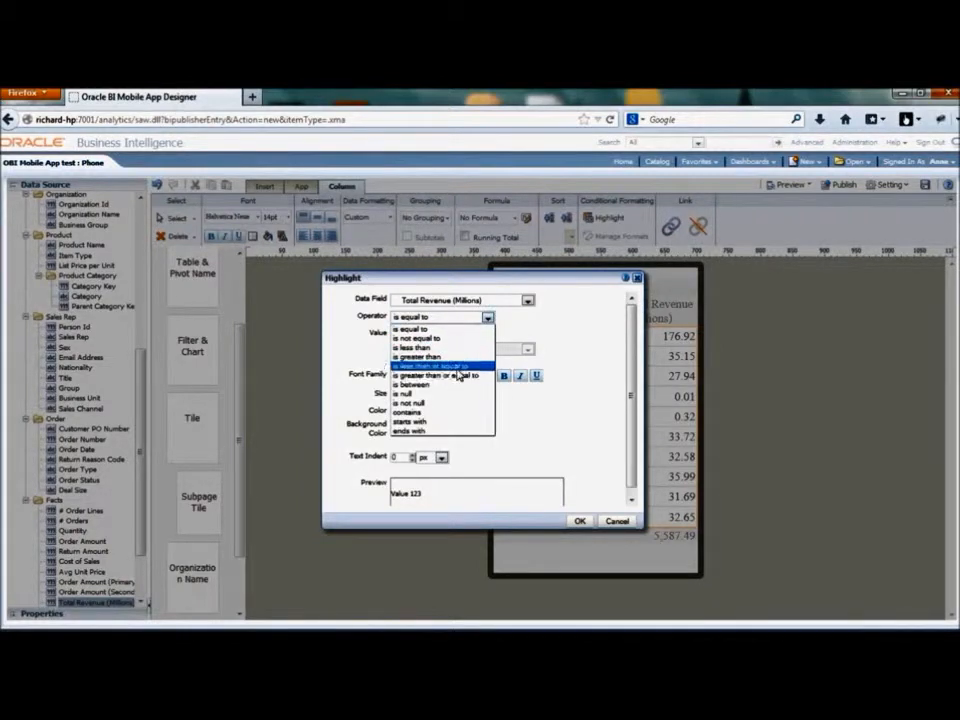
{"action": "left_click", "coordinate": [456, 367]}
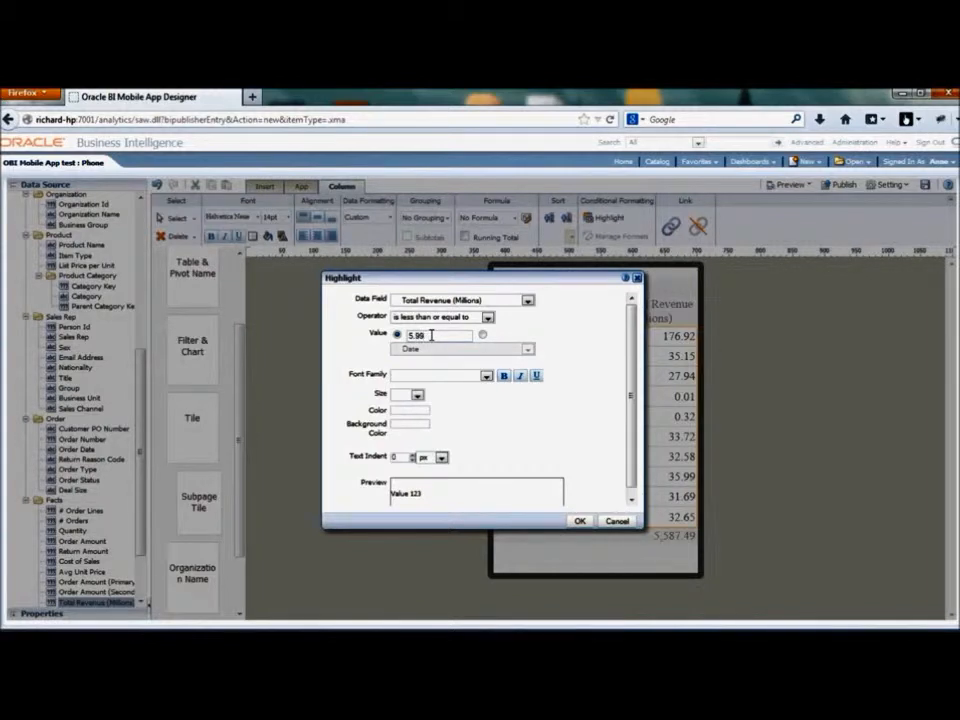
{"action": "left_click", "coordinate": [405, 426]}
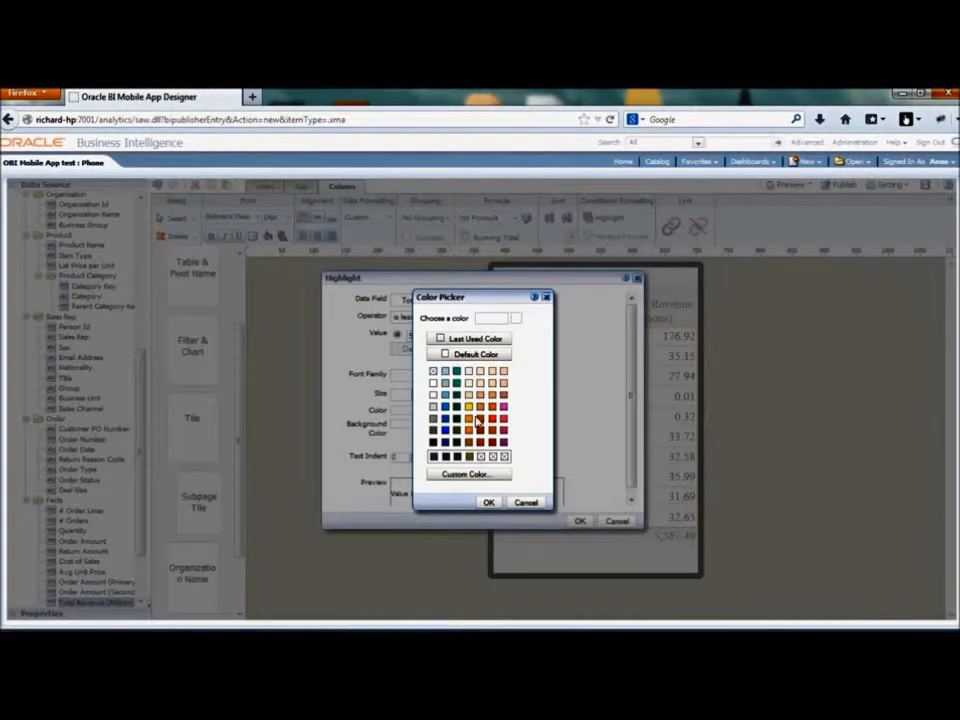
{"action": "left_click", "coordinate": [492, 418]}
{"action": "left_click", "coordinate": [490, 503]}
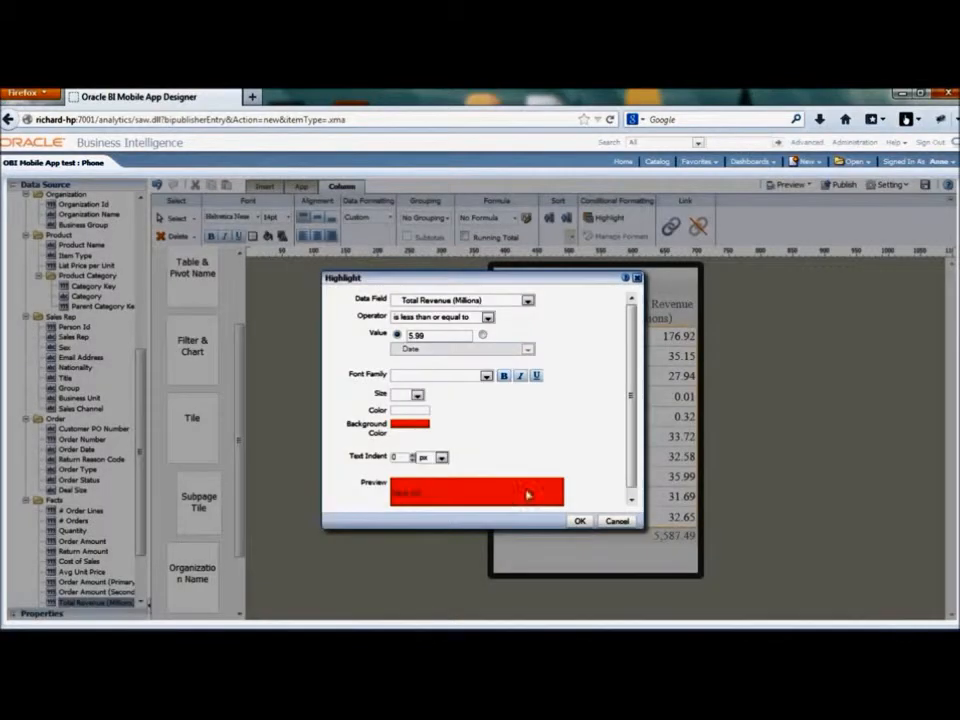
{"action": "left_click", "coordinate": [580, 521]}
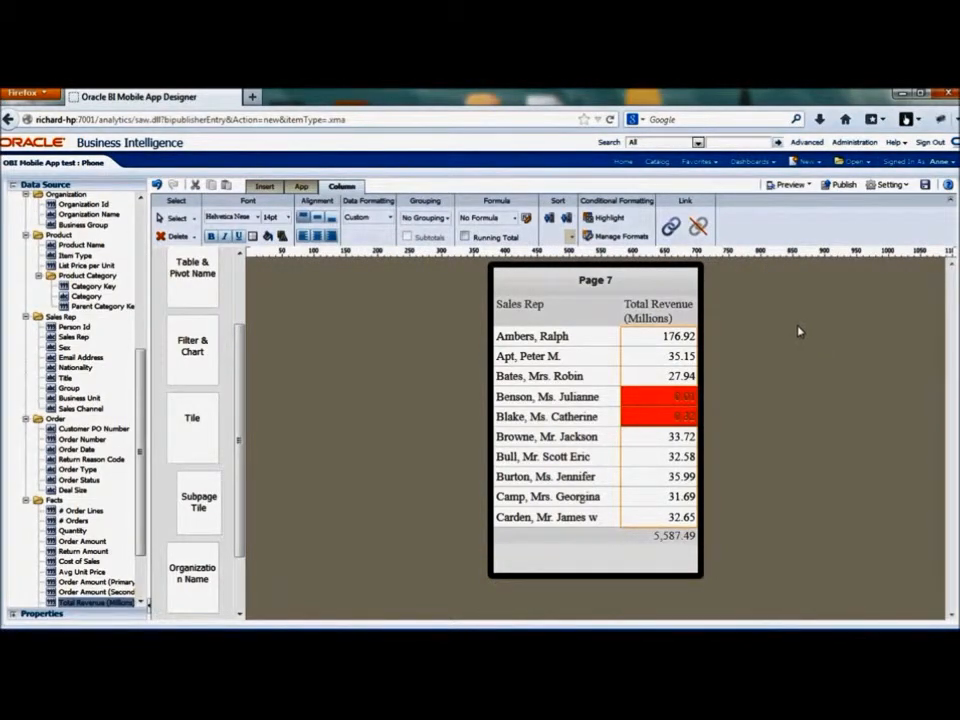
- Add a highlight with an orange background for Total Revenue (Millions) values between 6.00 and 15.99
{"action": "left_click", "coordinate": [612, 218]}
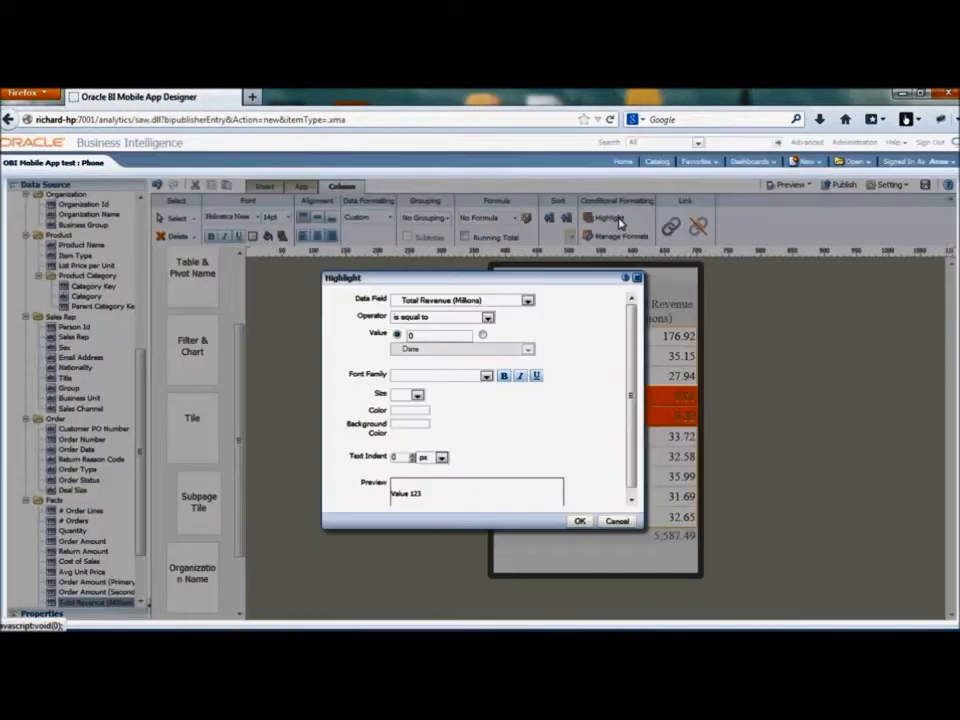
{"action": "left_click", "coordinate": [488, 319]}
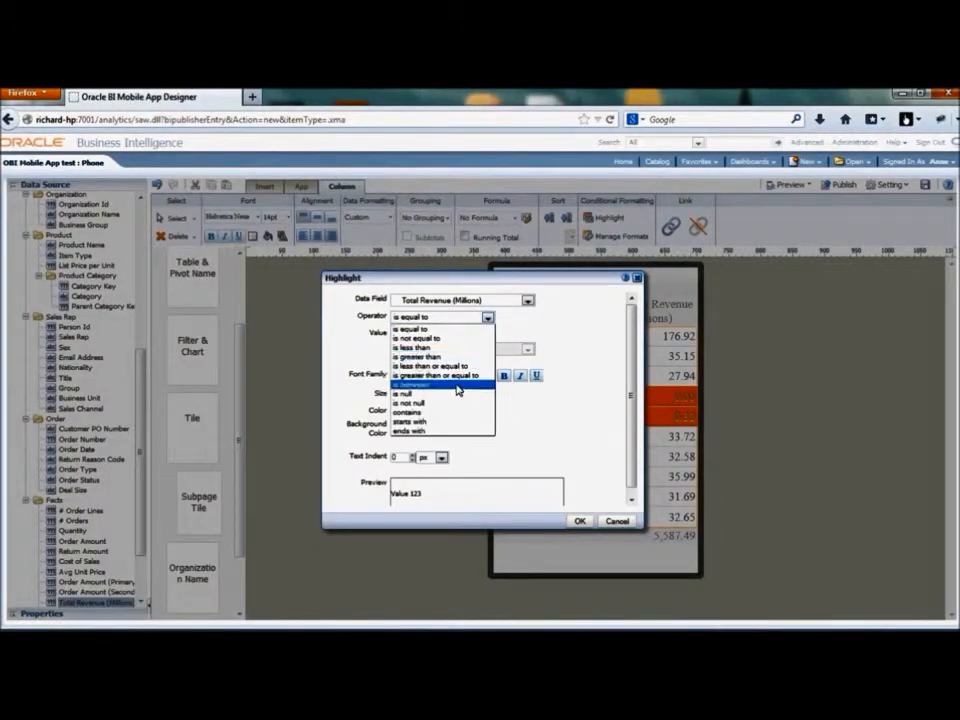
{"action": "left_click", "coordinate": [449, 385]}
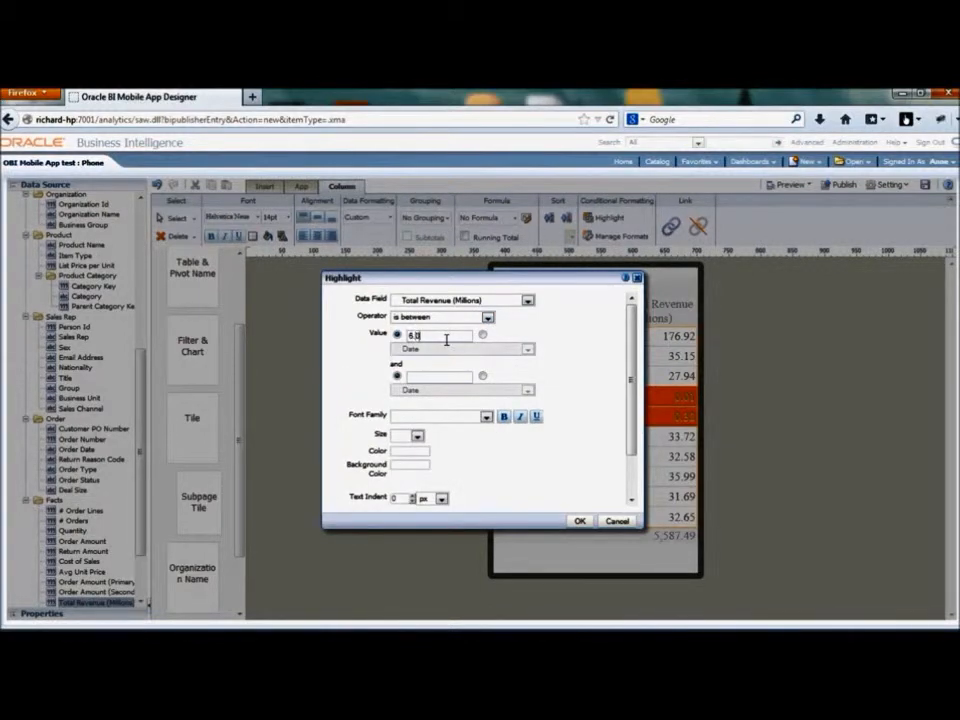
{"action": "left_click", "coordinate": [441, 376]}
{"action": "left_click", "coordinate": [411, 466]}
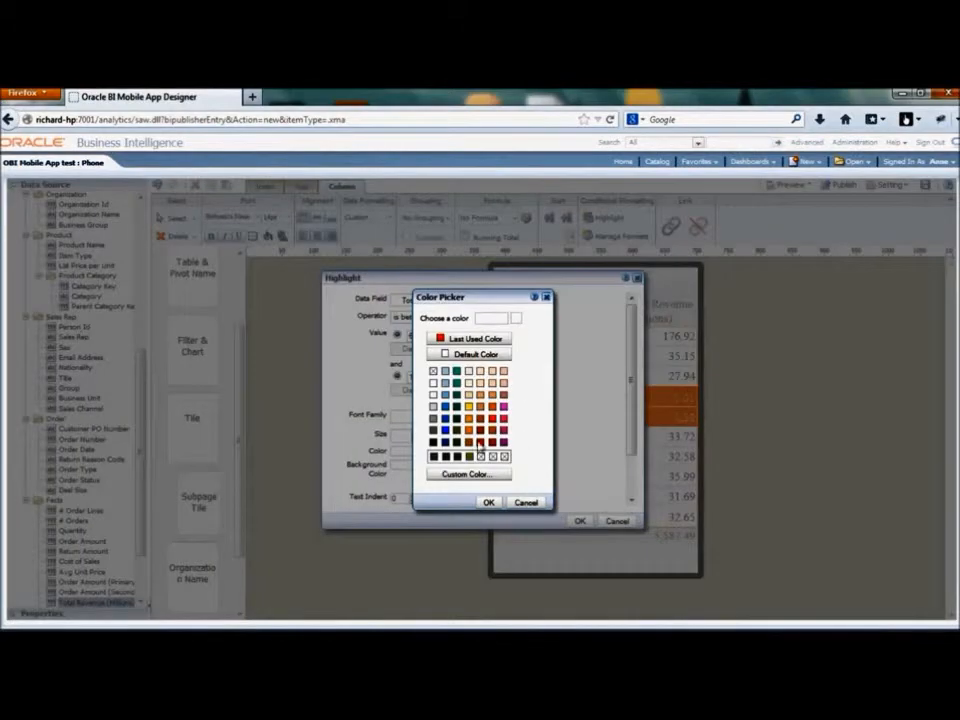
{"action": "left_click", "coordinate": [479, 432]}
{"action": "left_click", "coordinate": [488, 502]}
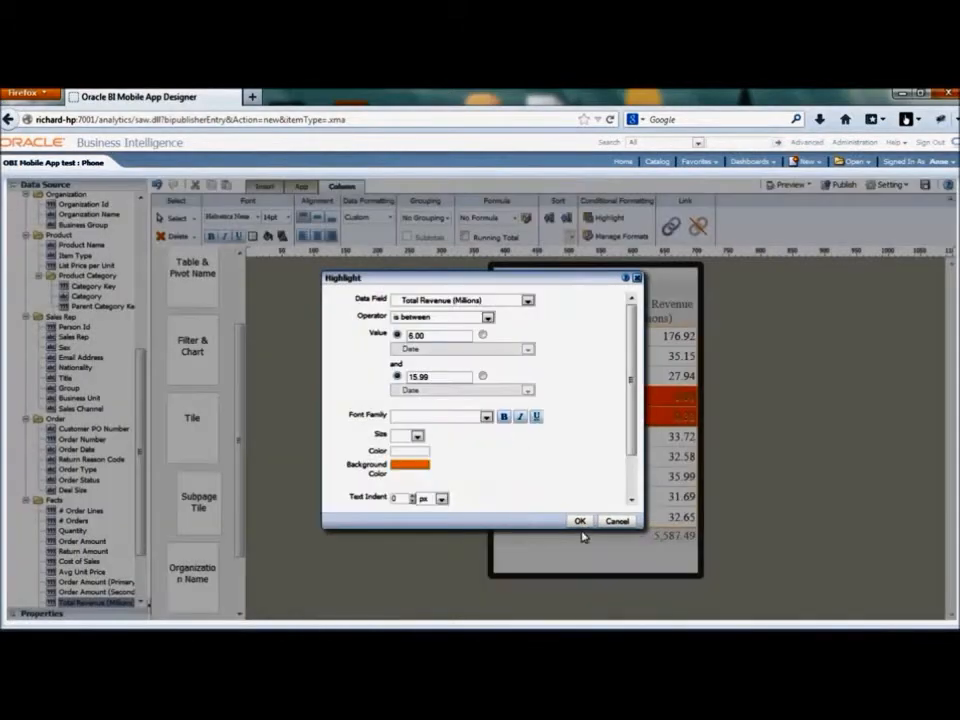
{"action": "left_click", "coordinate": [583, 521]}
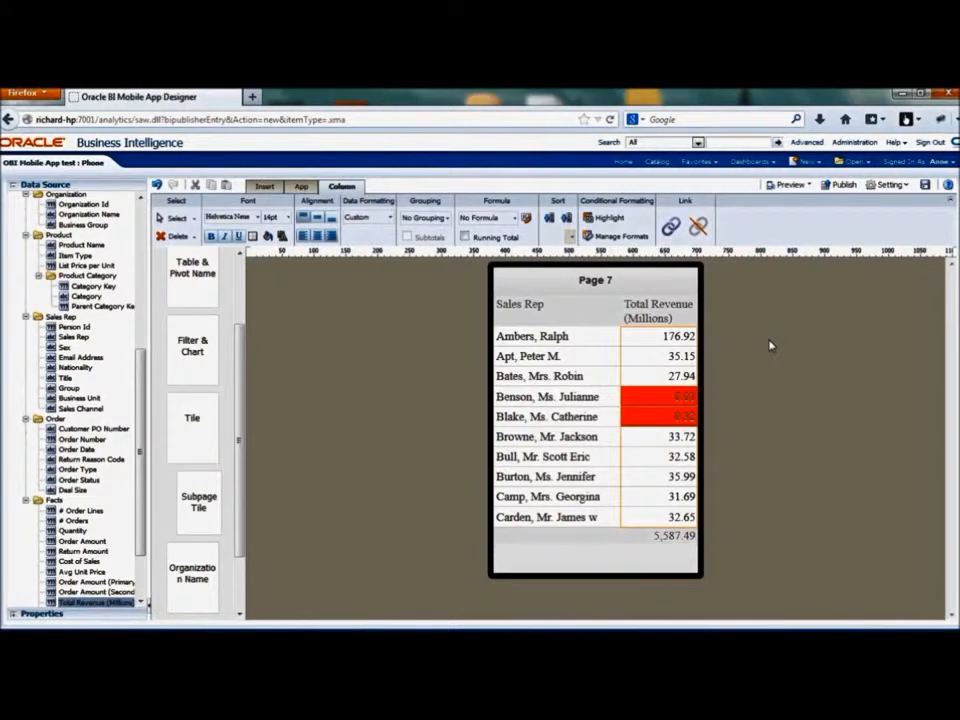
- Edit the orange conditional format so its range's upper limit is 35.99
{"action": "left_click", "coordinate": [614, 236]}
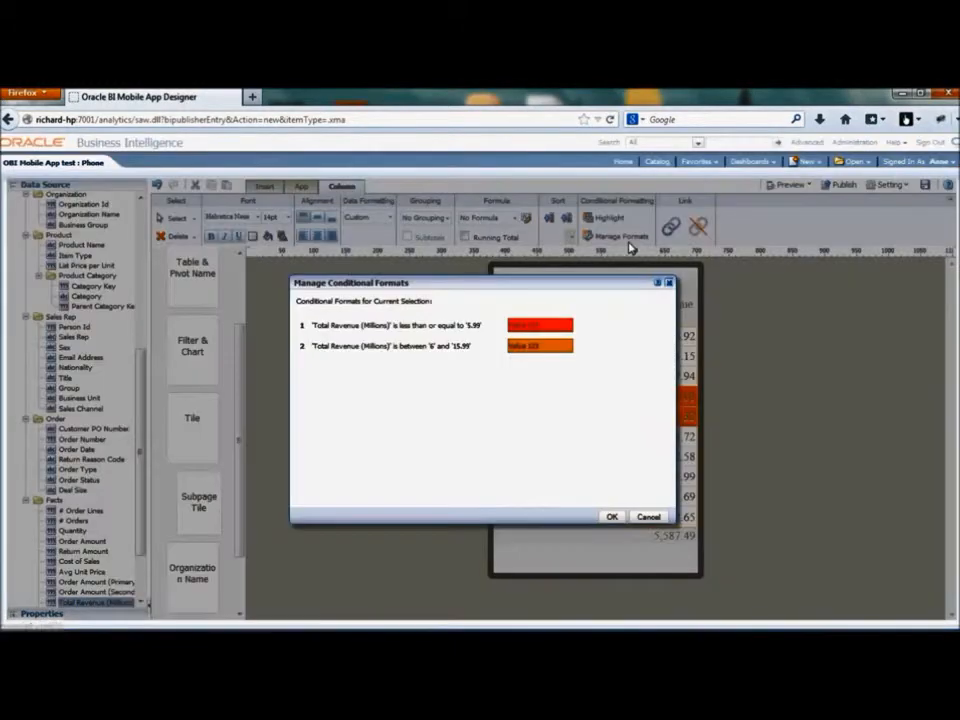
{"action": "mouse_move", "coordinate": [428, 348]}
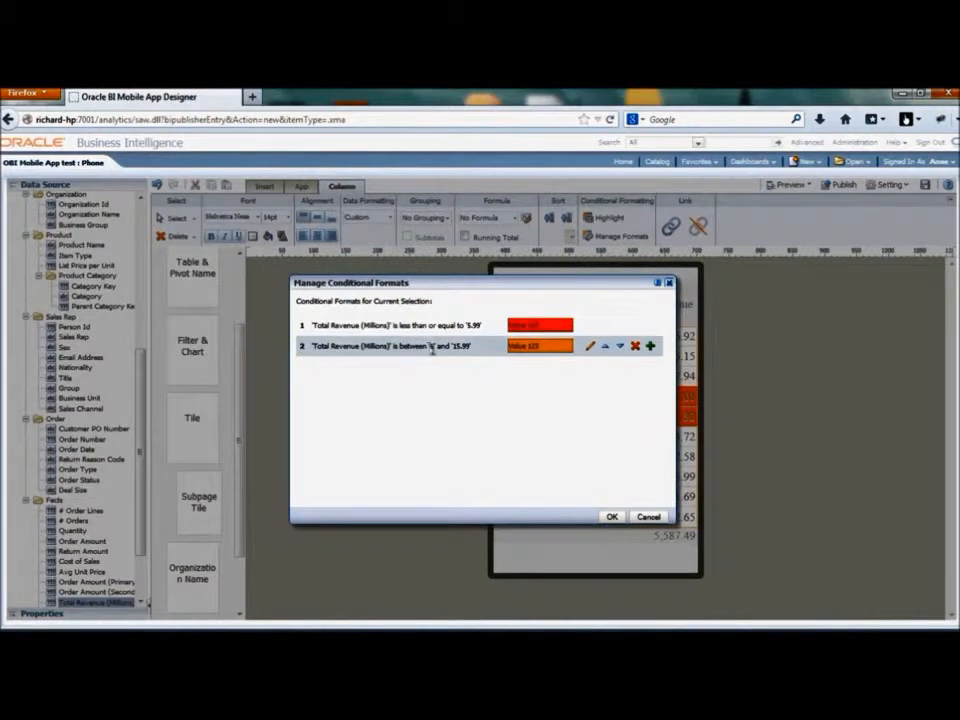
{"action": "left_click", "coordinate": [590, 346]}
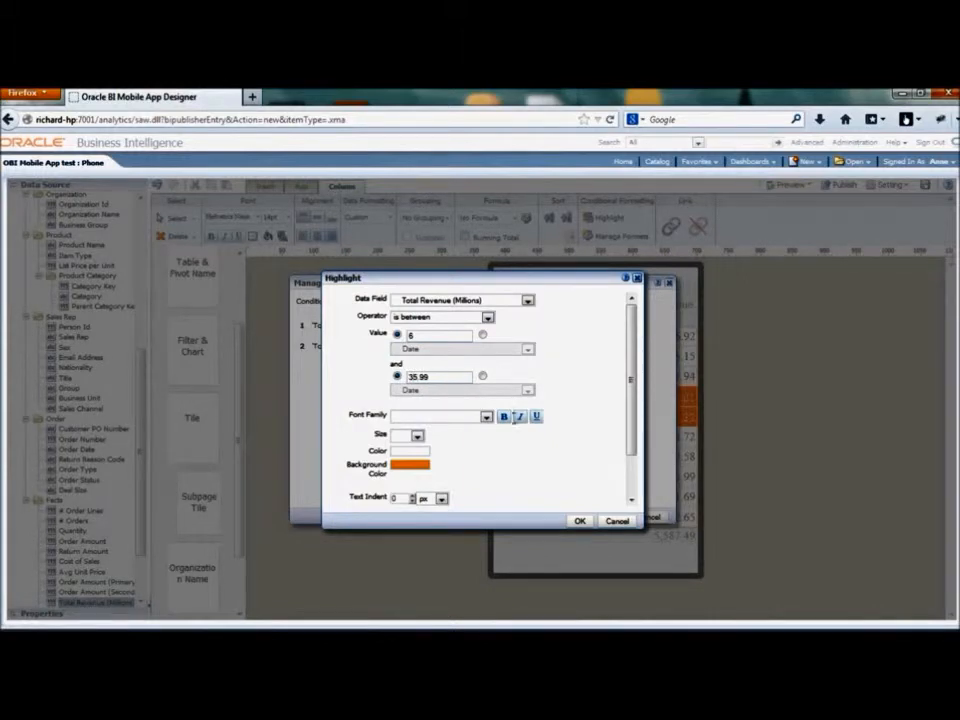
{"action": "left_click", "coordinate": [580, 521]}
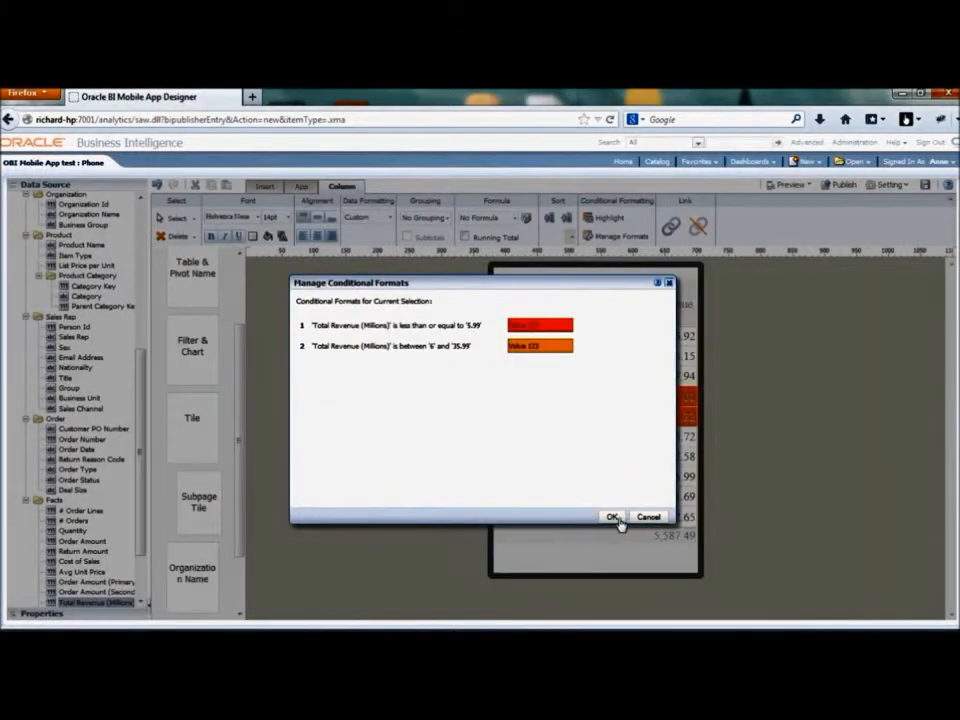
{"action": "left_click", "coordinate": [613, 518]}
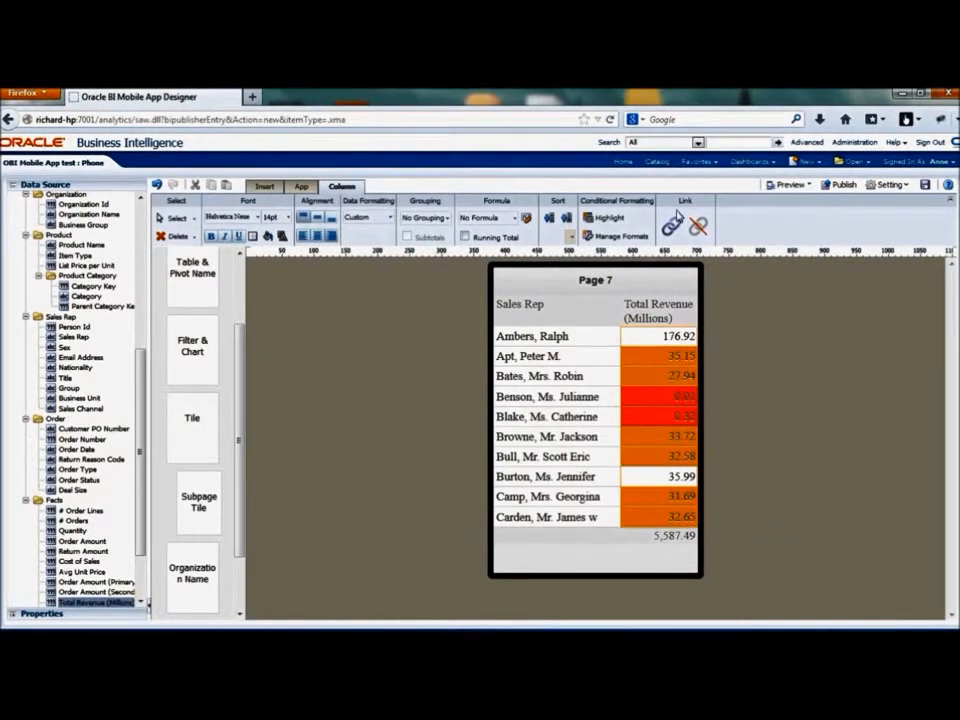
- Add a highlight with a dark green background for Total Revenue (Millions) values greater than or equal to 35.99
{"action": "left_click", "coordinate": [609, 220]}
{"action": "left_click", "coordinate": [487, 317]}
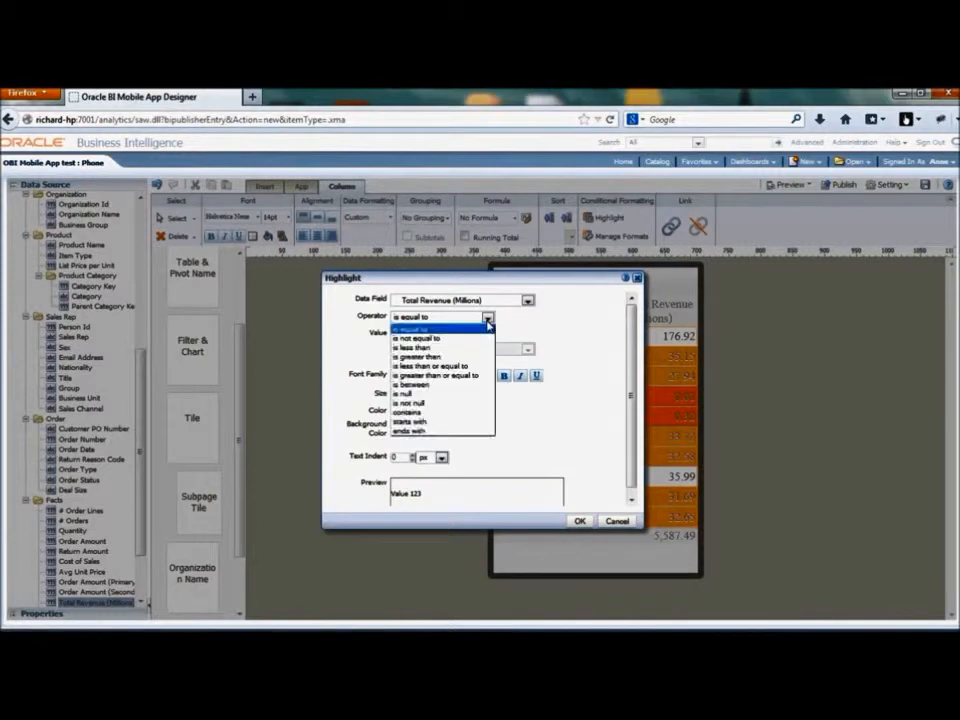
{"action": "left_click", "coordinate": [432, 357]}
{"action": "left_click", "coordinate": [430, 334]}
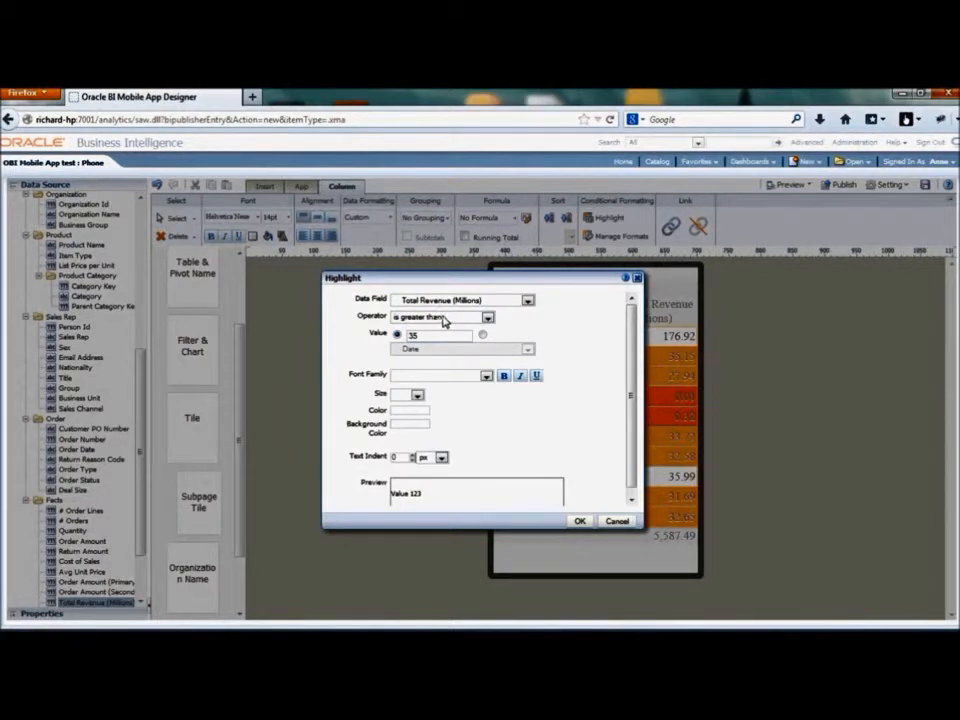
{"action": "left_click", "coordinate": [487, 317]}
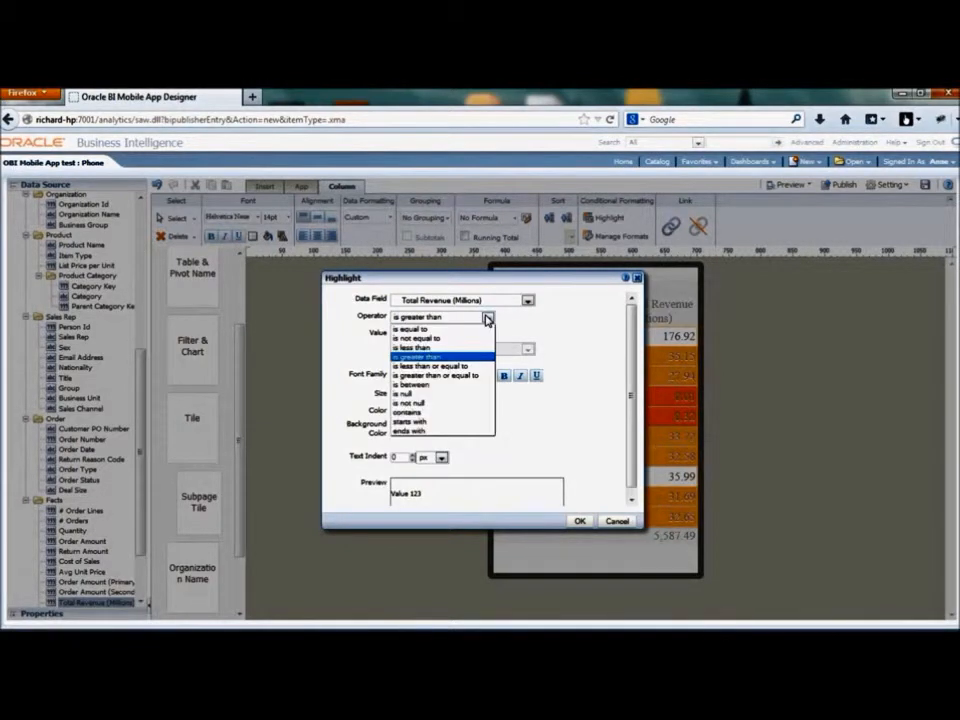
{"action": "left_click", "coordinate": [467, 376]}
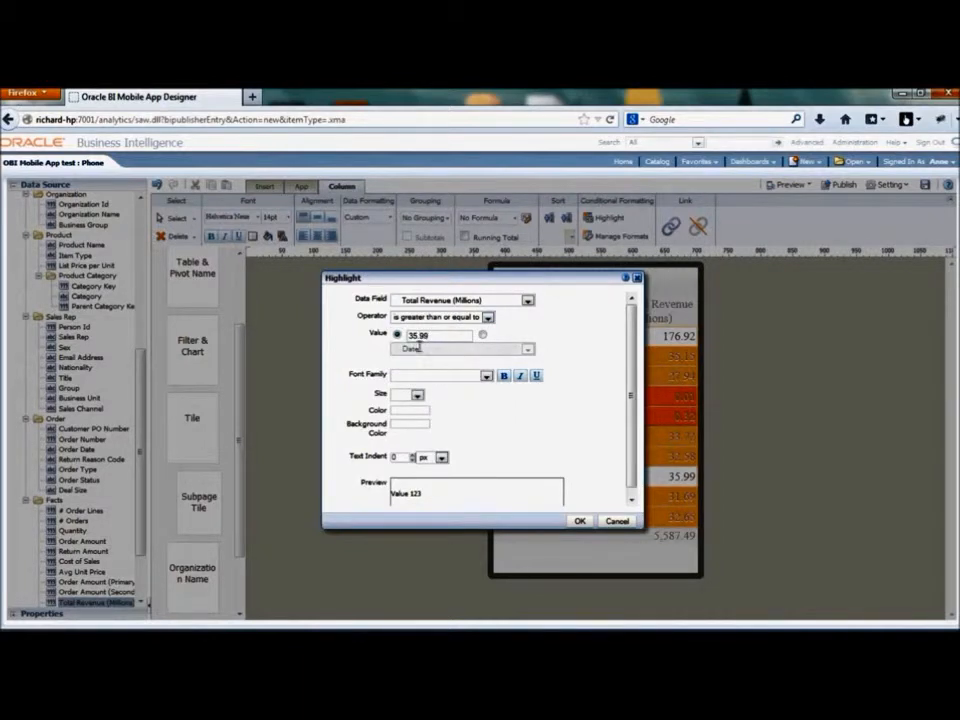
{"action": "left_click", "coordinate": [402, 427]}
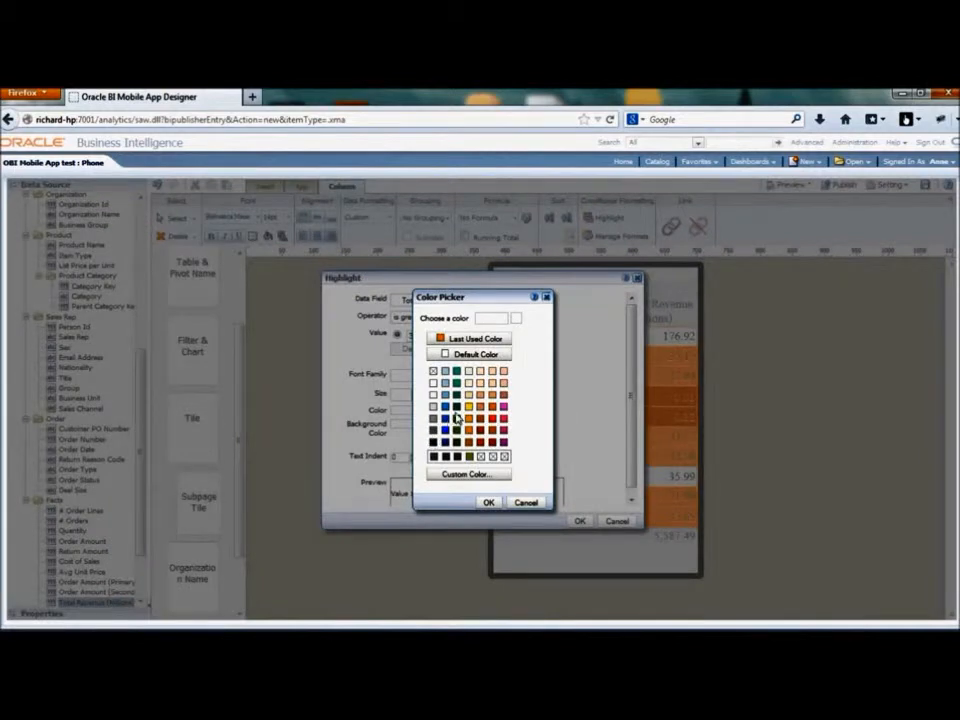
{"action": "left_click", "coordinate": [457, 418]}
{"action": "left_click", "coordinate": [490, 503]}
{"action": "left_click", "coordinate": [579, 521]}
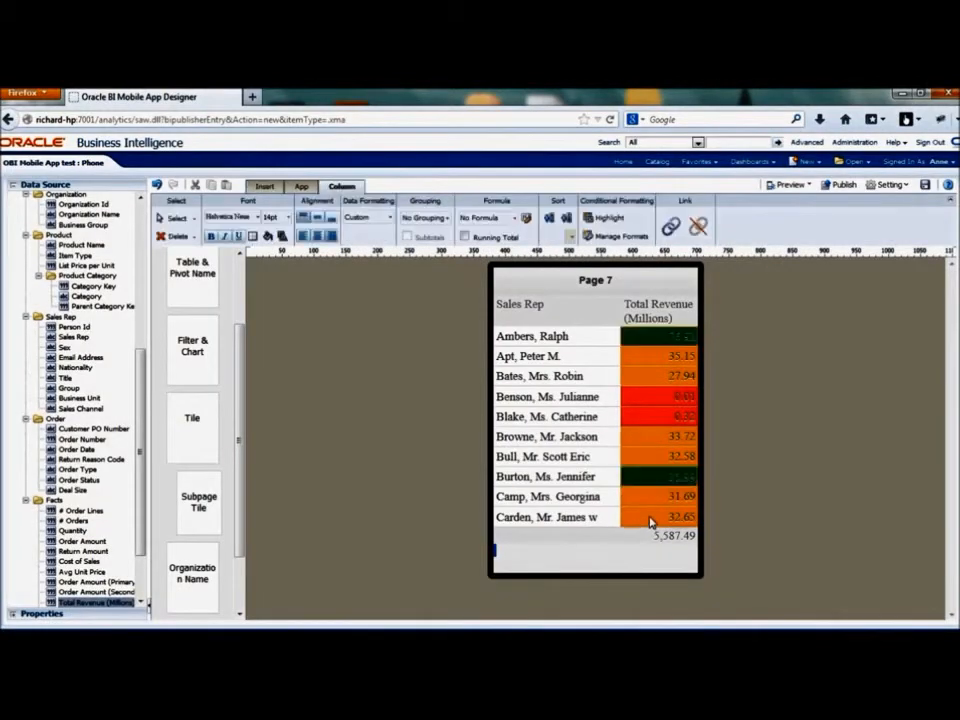
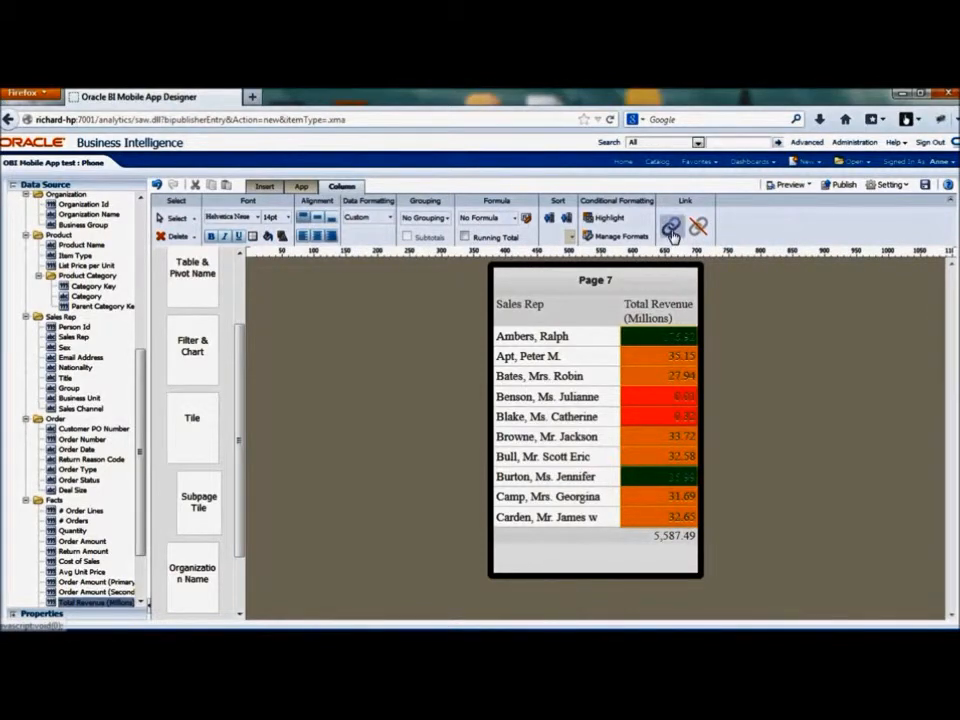
- Examine the link target types available for the Total Revenue (Millions) column without adding a link
{"action": "left_click", "coordinate": [670, 228]}
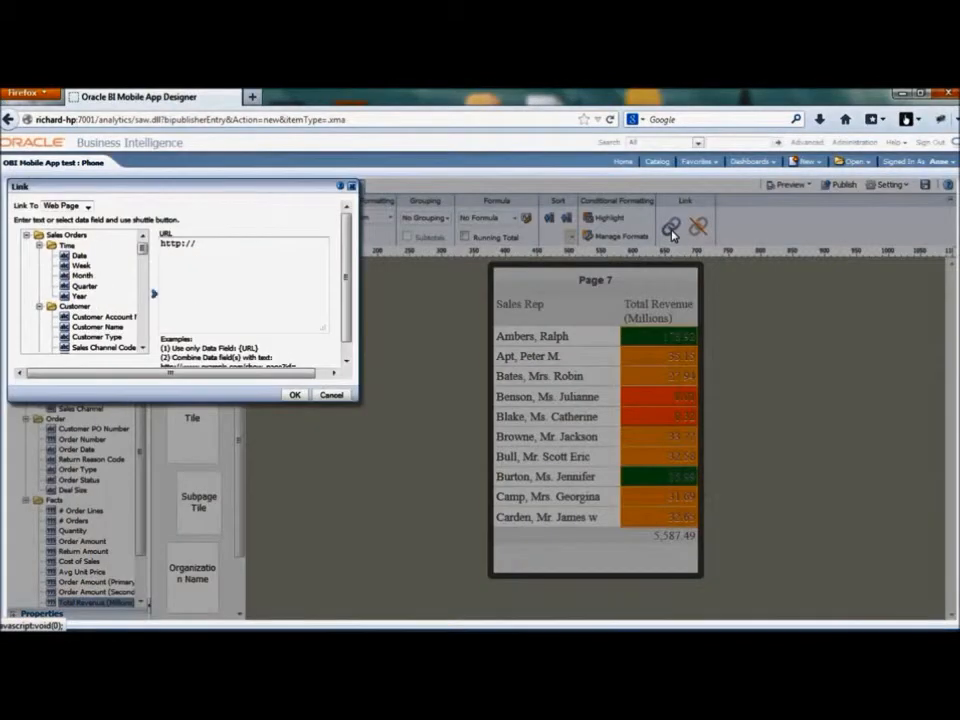
{"action": "left_click", "coordinate": [87, 207]}
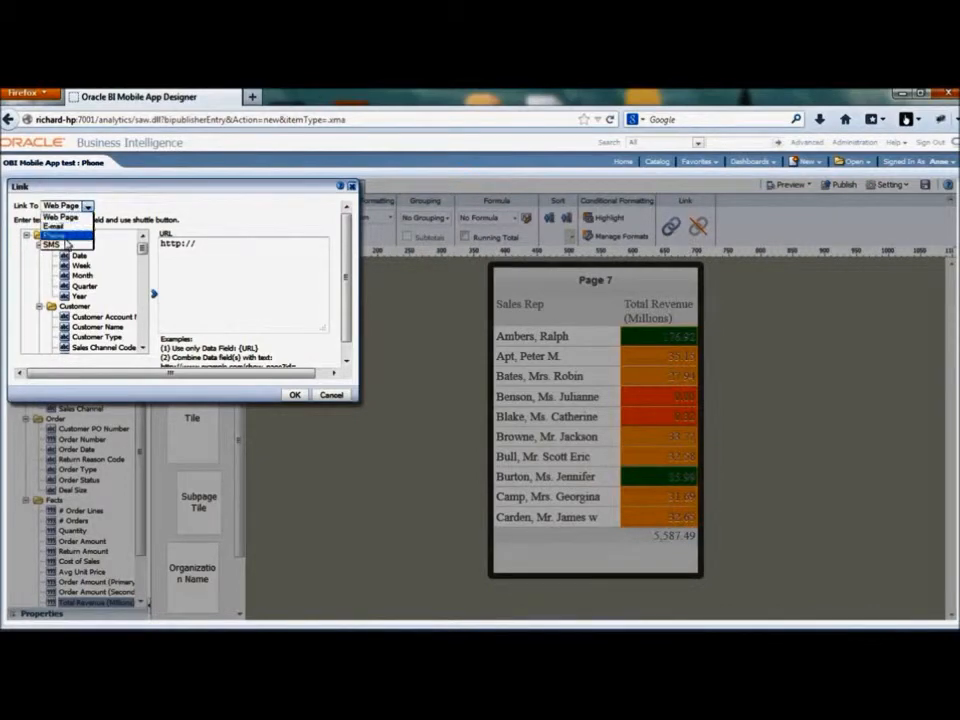
{"action": "left_click", "coordinate": [88, 209]}
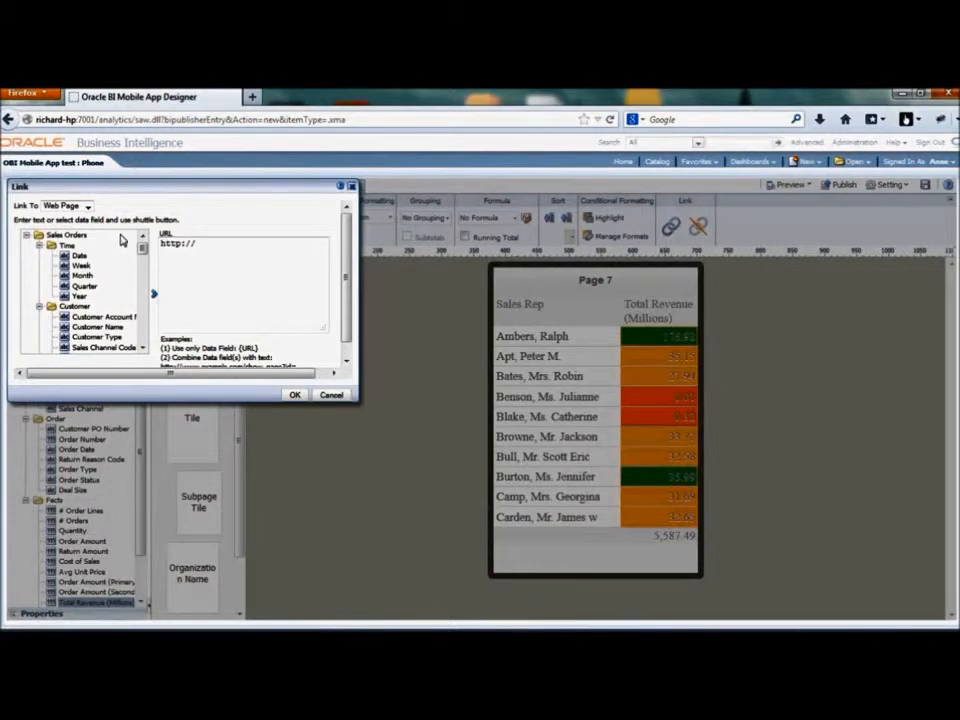
{"action": "left_click", "coordinate": [331, 394]}
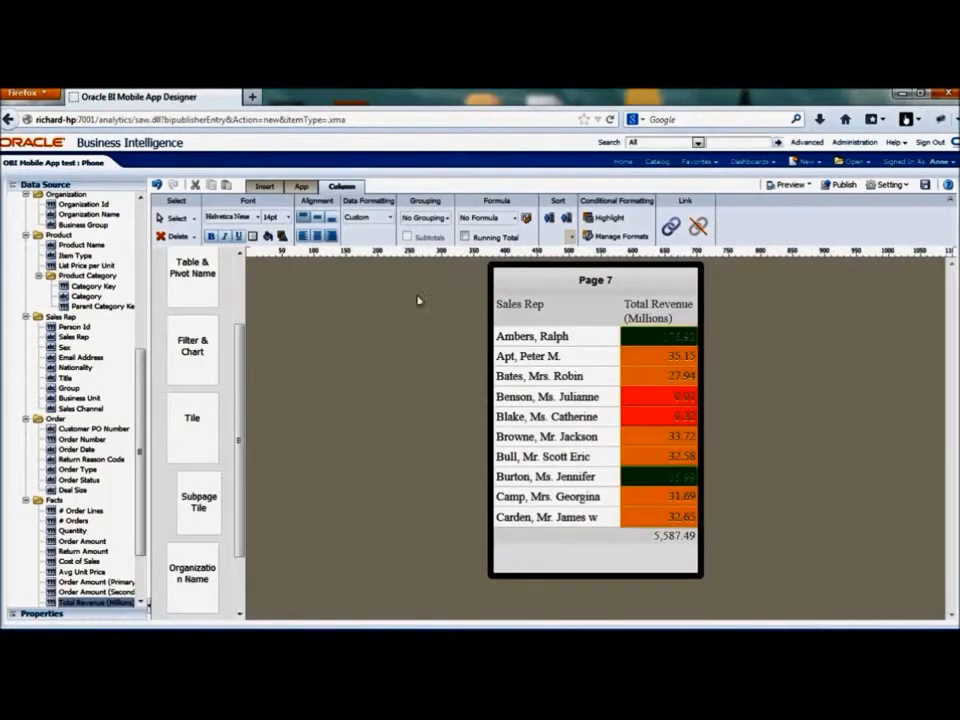
- Save the app and open its preview
{"action": "scroll", "coordinate": [240, 480], "scroll_direction": "down", "scroll_amount": 2}
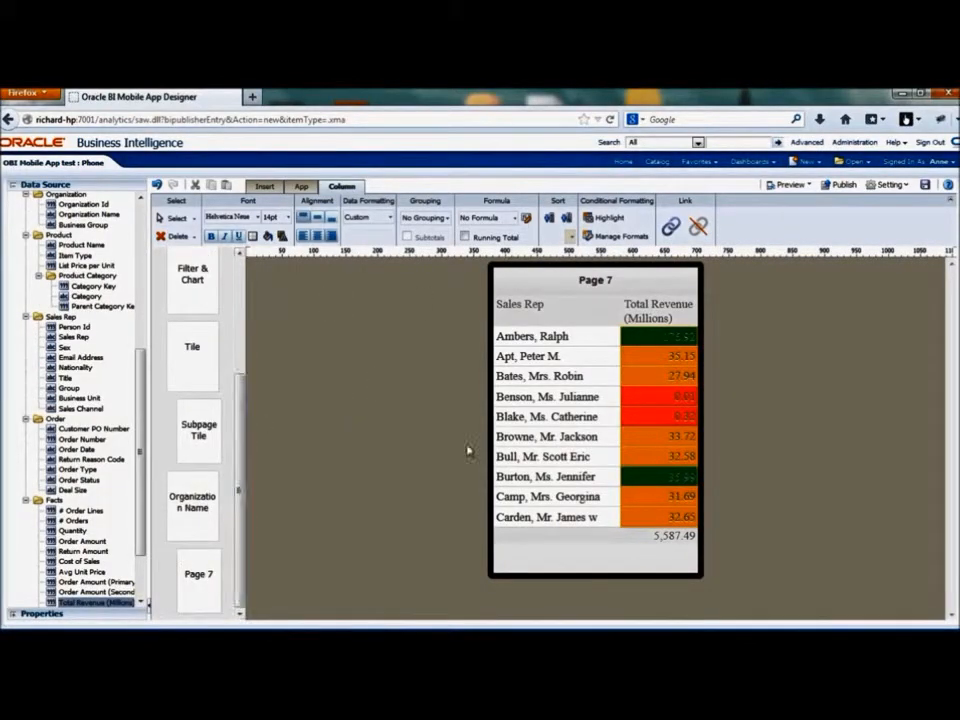
{"action": "left_click", "coordinate": [925, 186]}
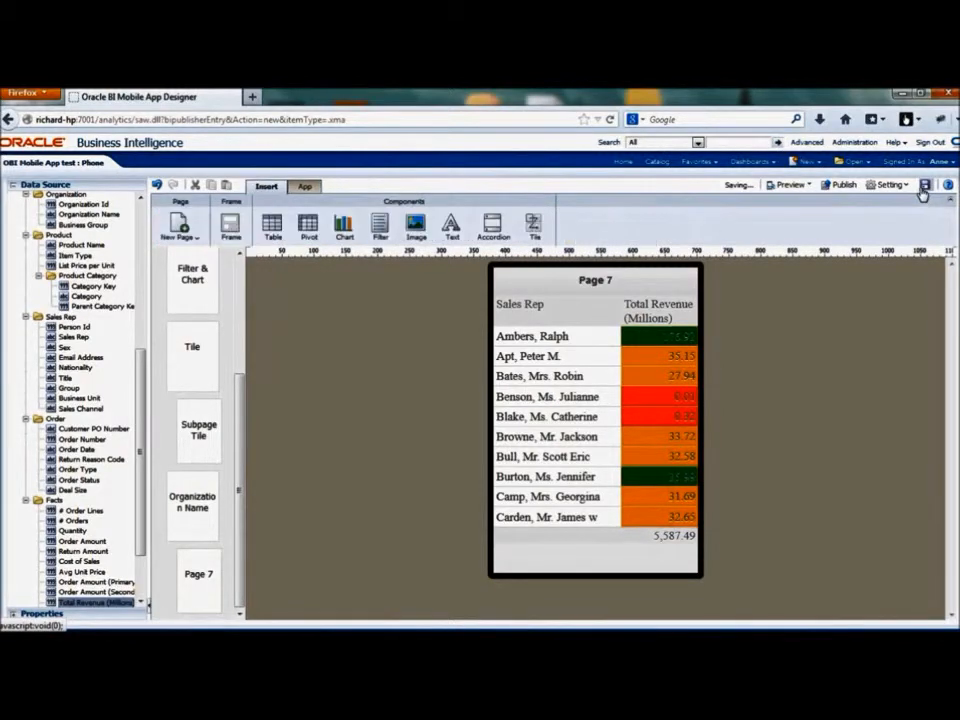
{"action": "left_click", "coordinate": [790, 186]}
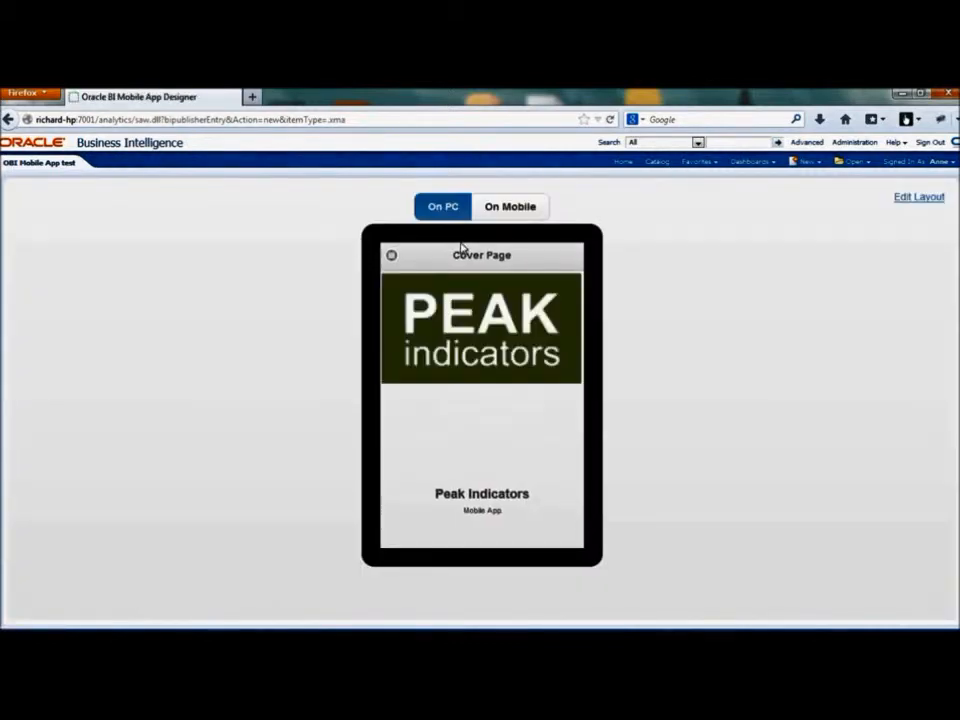
- Go to the Organization Name page in the preview and collapse the Vision Belgium accordion section
{"action": "left_click", "coordinate": [392, 255]}
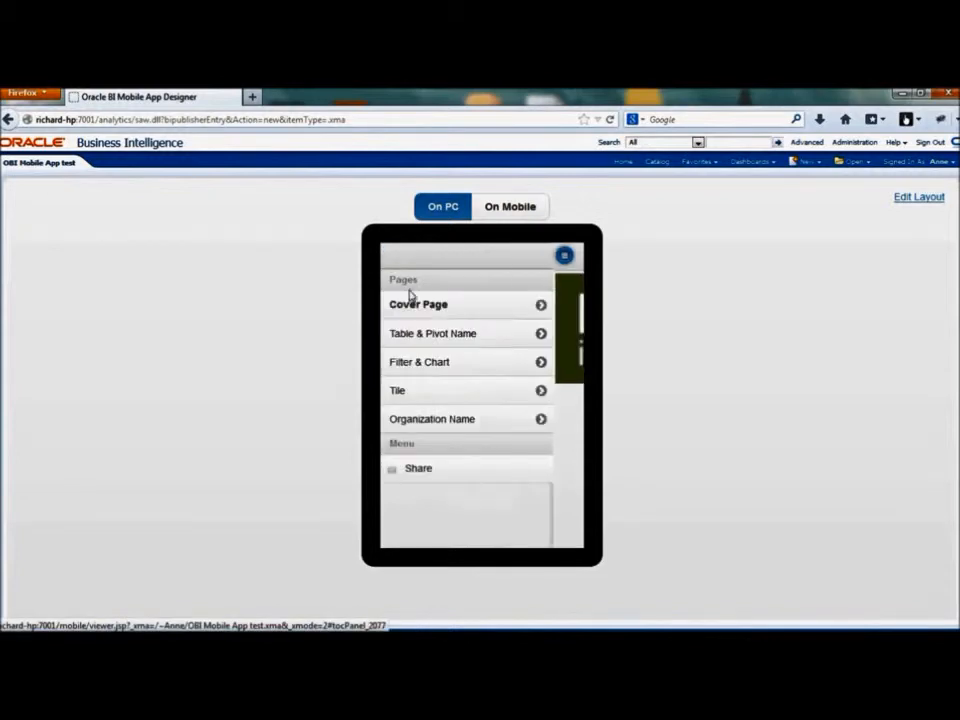
{"action": "left_click", "coordinate": [466, 421]}
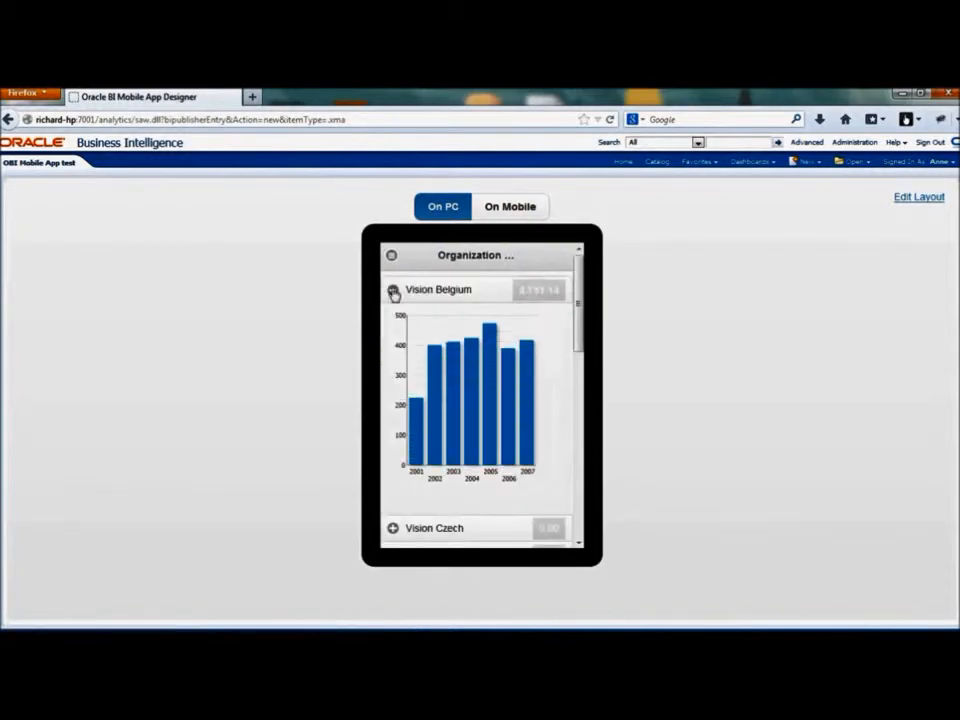
{"action": "left_click", "coordinate": [393, 291]}
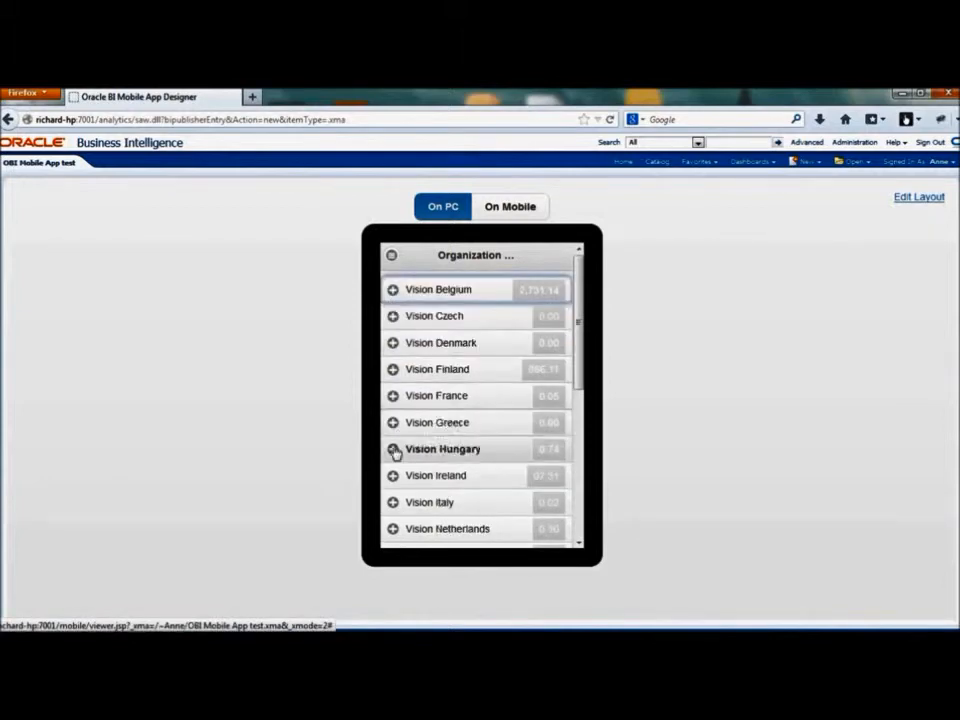
- Expand the Vision Hungary accordion section in the preview and view its revenue chart
{"action": "left_click", "coordinate": [393, 450]}
{"action": "scroll", "coordinate": [580, 363], "scroll_direction": "down", "scroll_amount": 1}
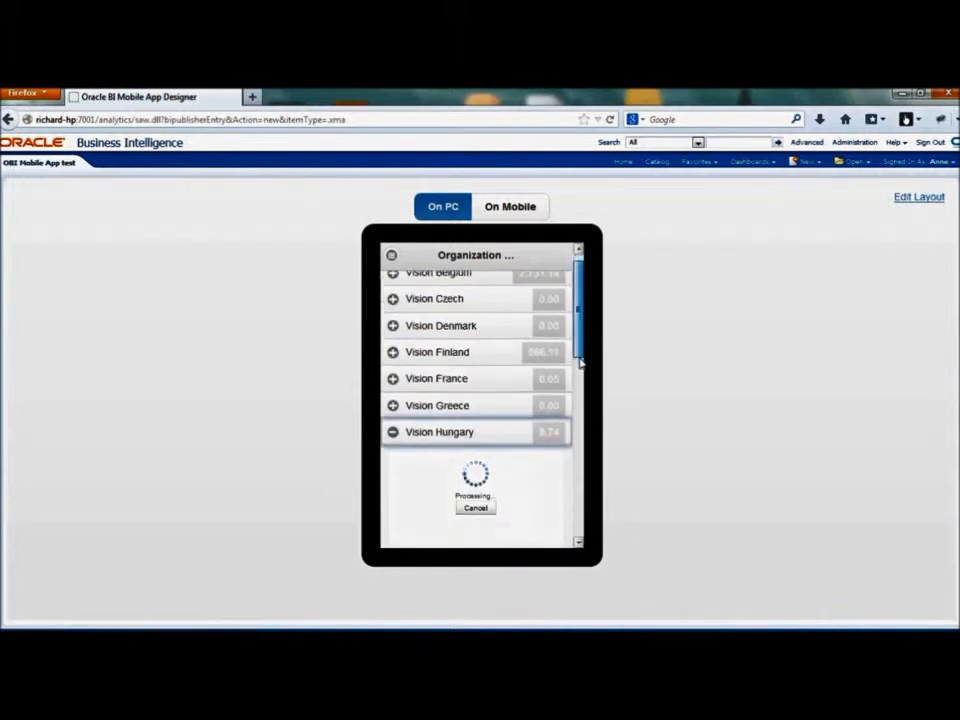
{"action": "scroll", "coordinate": [579, 385], "scroll_direction": "down", "scroll_amount": 2}
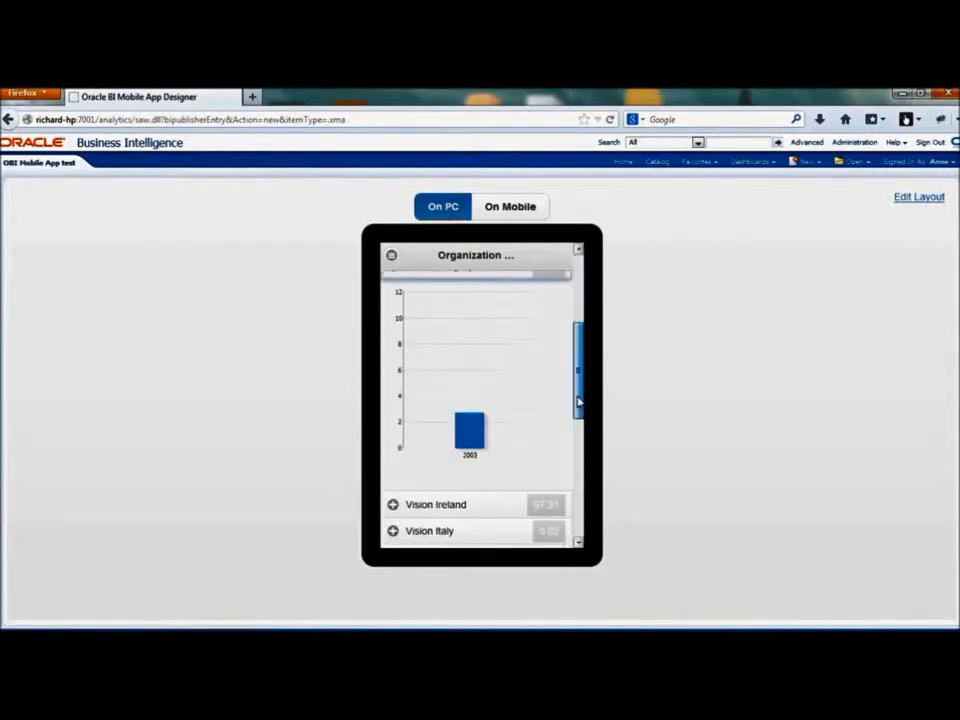
- Expand the Vision Ireland section and open the sales rep revenue table from its chart's 2006 bar
{"action": "left_click", "coordinate": [392, 503]}
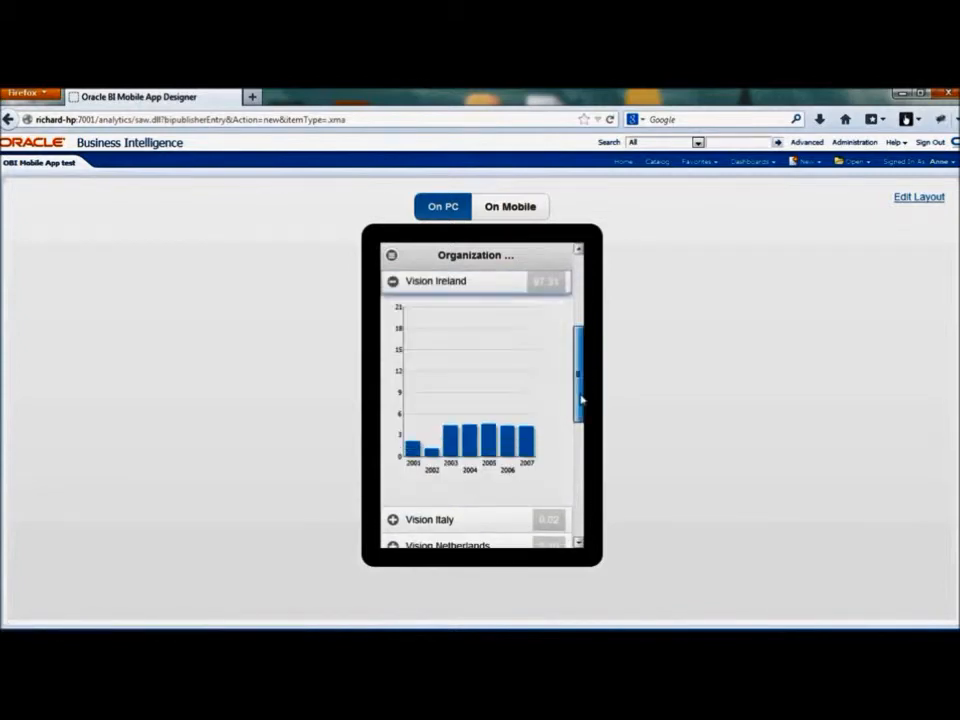
{"action": "scroll", "coordinate": [581, 400], "scroll_direction": "down", "scroll_amount": 3}
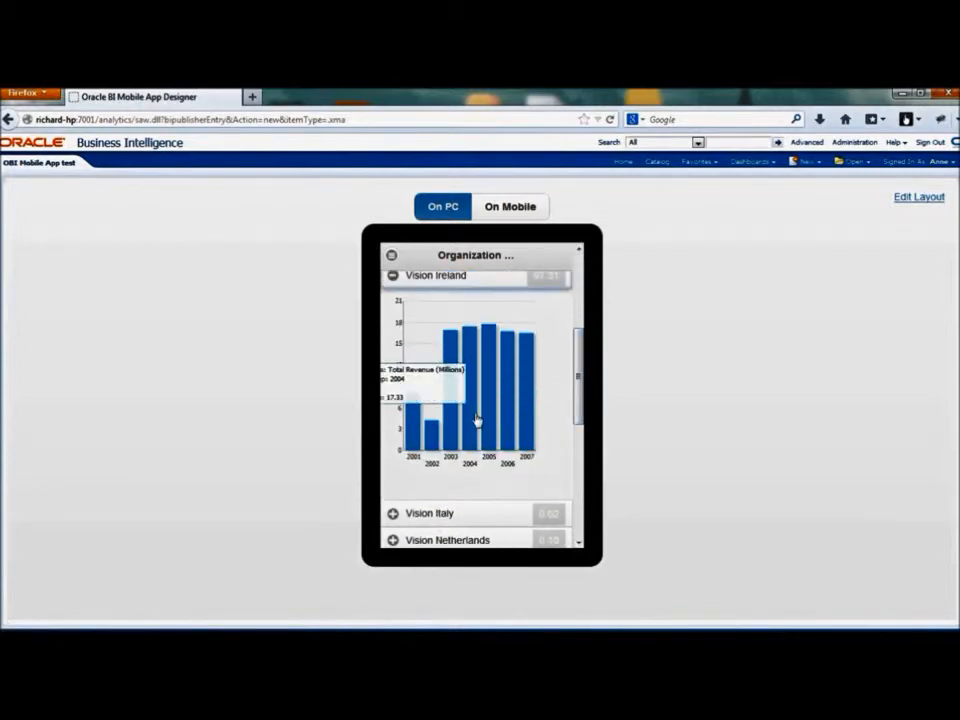
{"action": "left_click", "coordinate": [505, 433]}
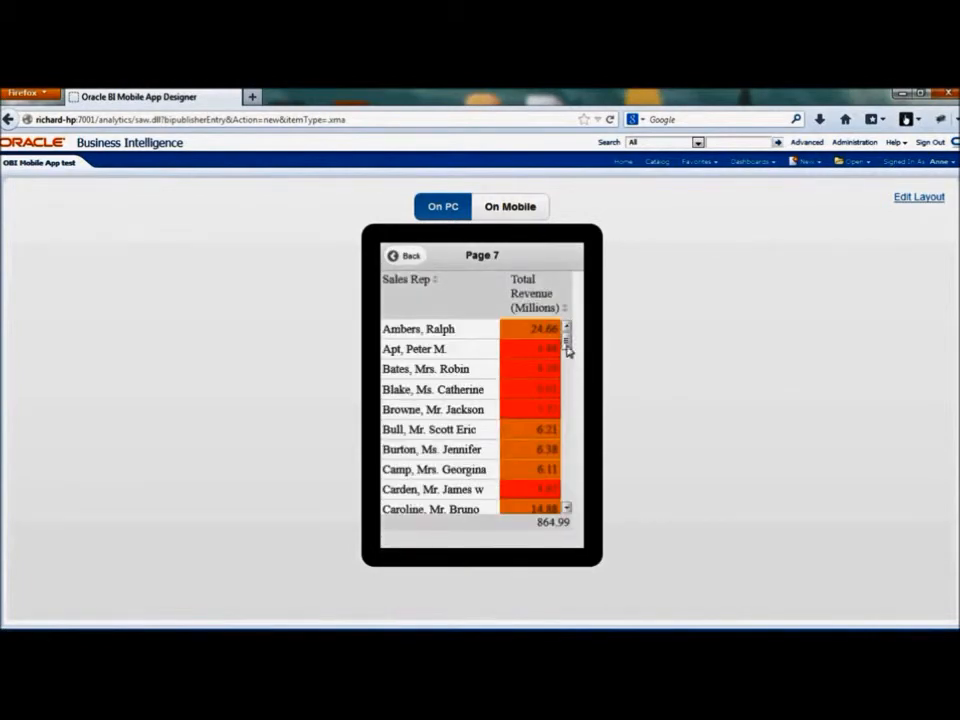
{"action": "mouse_move", "coordinate": [566, 343]}
{"action": "left_mouse_down"}
{"action": "mouse_move", "coordinate": [569, 499]}
{"action": "mouse_move", "coordinate": [576, 403]}
{"action": "mouse_move", "coordinate": [566, 332]}
{"action": "left_mouse_up"}
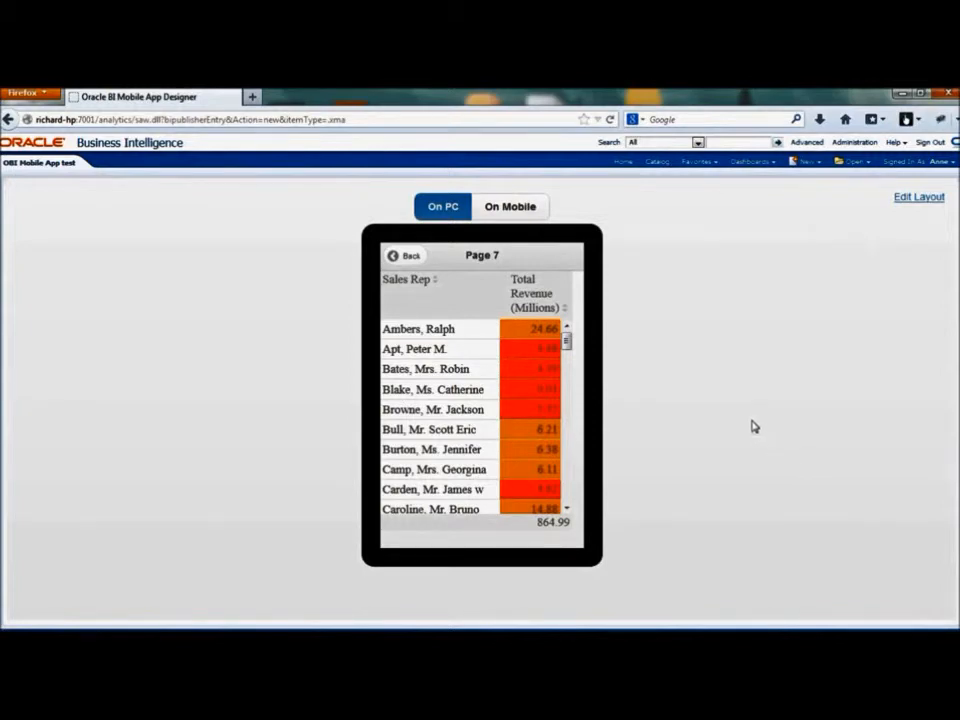
- Return to layout editing and add a new blank page after Page 7
{"action": "left_click", "coordinate": [925, 199]}
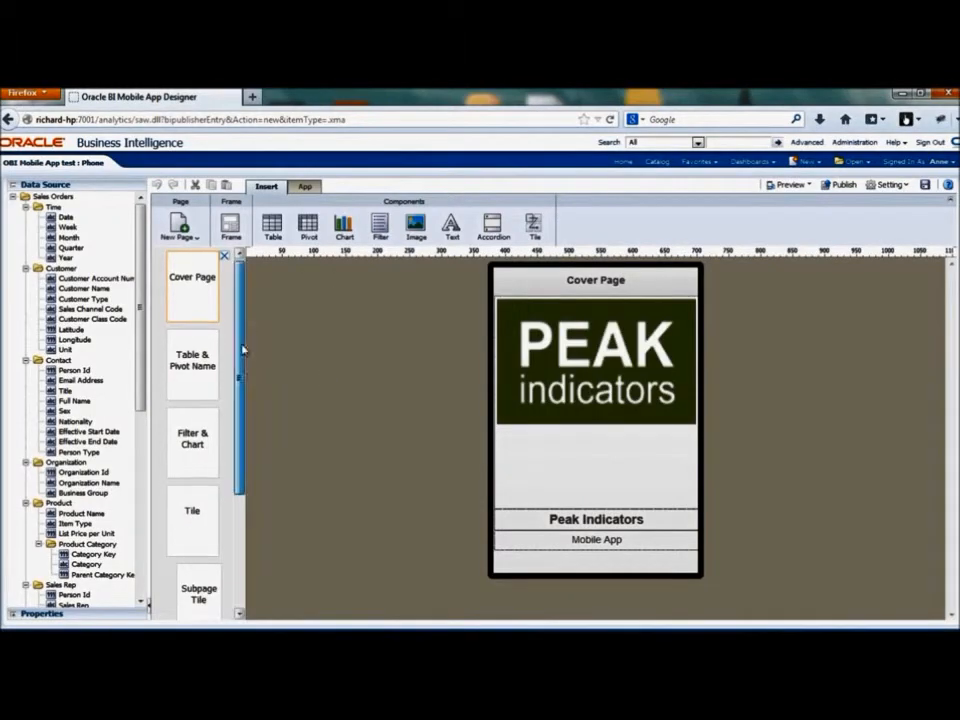
{"action": "left_click_drag", "start_coordinate": [242, 350], "coordinate": [238, 520]}
{"action": "left_click", "coordinate": [198, 575]}
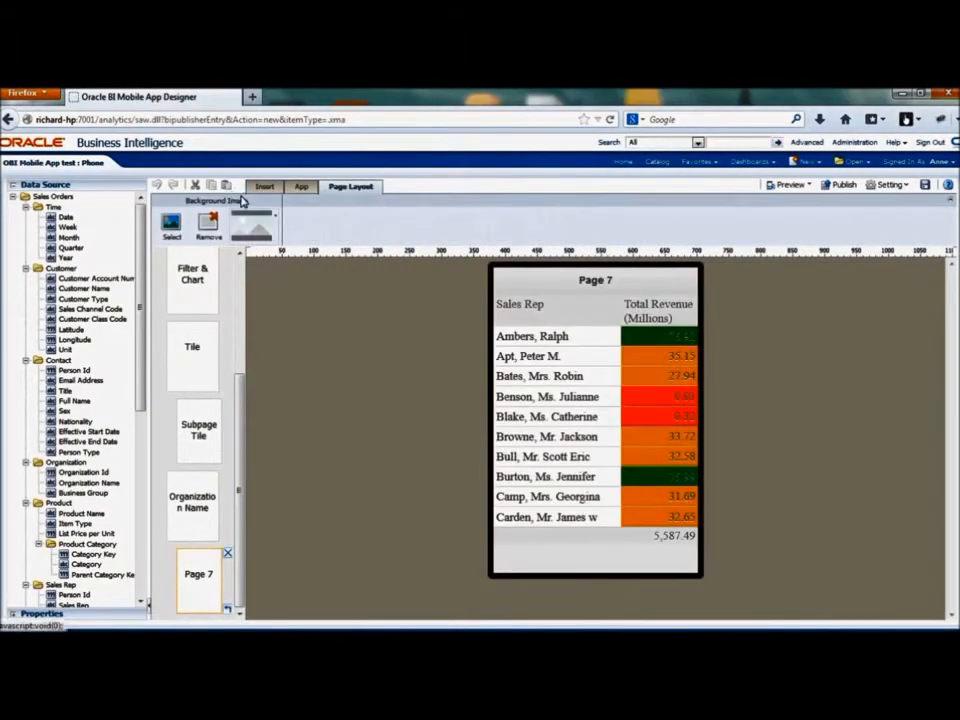
{"action": "left_click", "coordinate": [264, 187]}
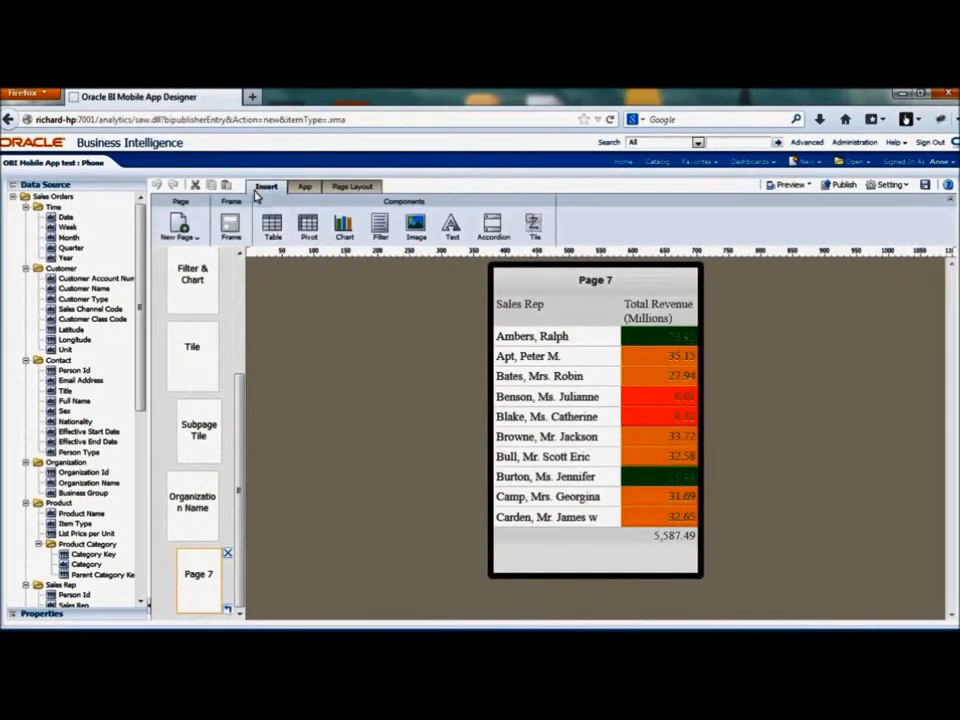
{"action": "left_click", "coordinate": [178, 230]}
{"action": "left_click", "coordinate": [271, 359]}
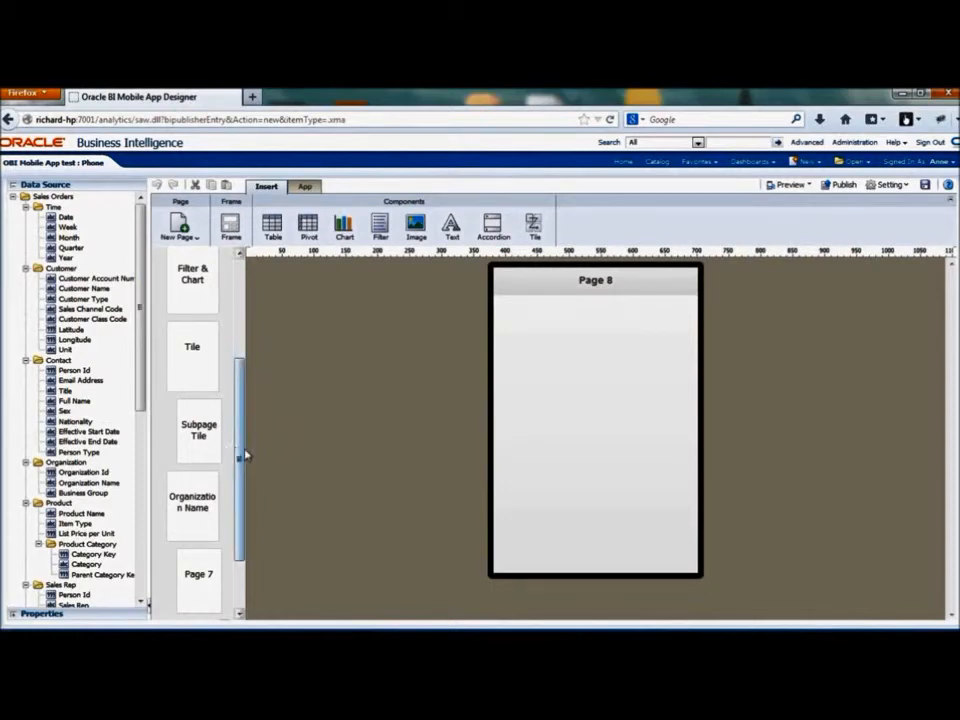
{"action": "left_click_drag", "start_coordinate": [241, 457], "coordinate": [240, 514]}
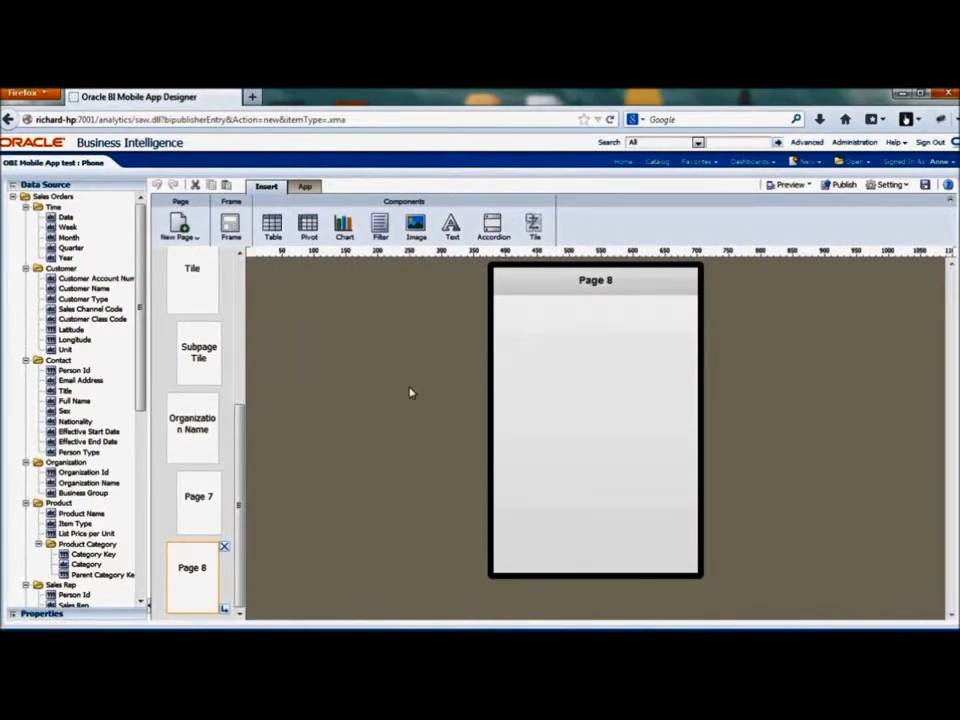
- Insert a tile grouped by Organization Name on Page 8 and place the Organization Name field in its first cell
{"action": "left_click_drag", "start_coordinate": [533, 224], "coordinate": [570, 457]}
{"action": "left_click", "coordinate": [568, 367]}
{"action": "left_click", "coordinate": [475, 434]}
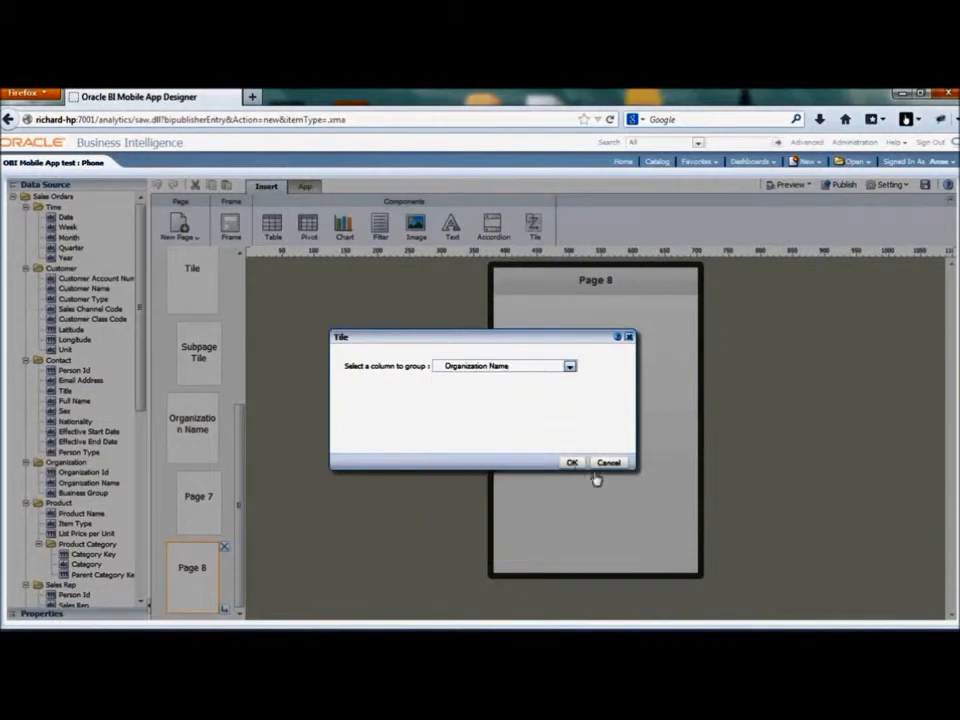
{"action": "left_click", "coordinate": [574, 463]}
{"action": "left_click_drag", "start_coordinate": [90, 483], "coordinate": [537, 384]}
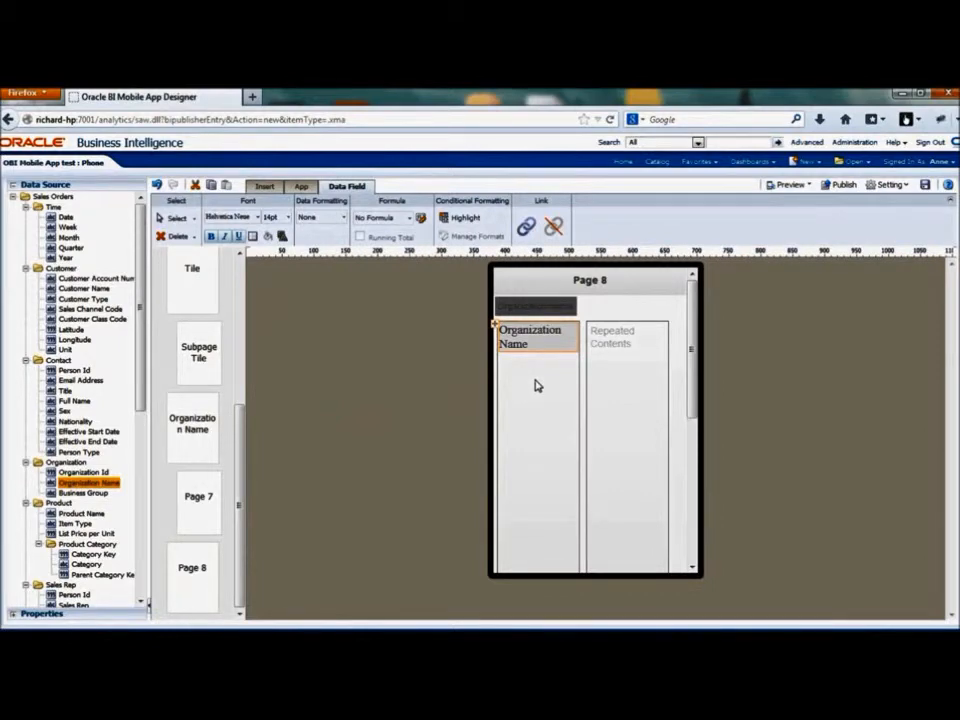
- Insert a frame with 2 rows and 2 columns below the Organization Name field in the tile
{"action": "left_click", "coordinate": [534, 399]}
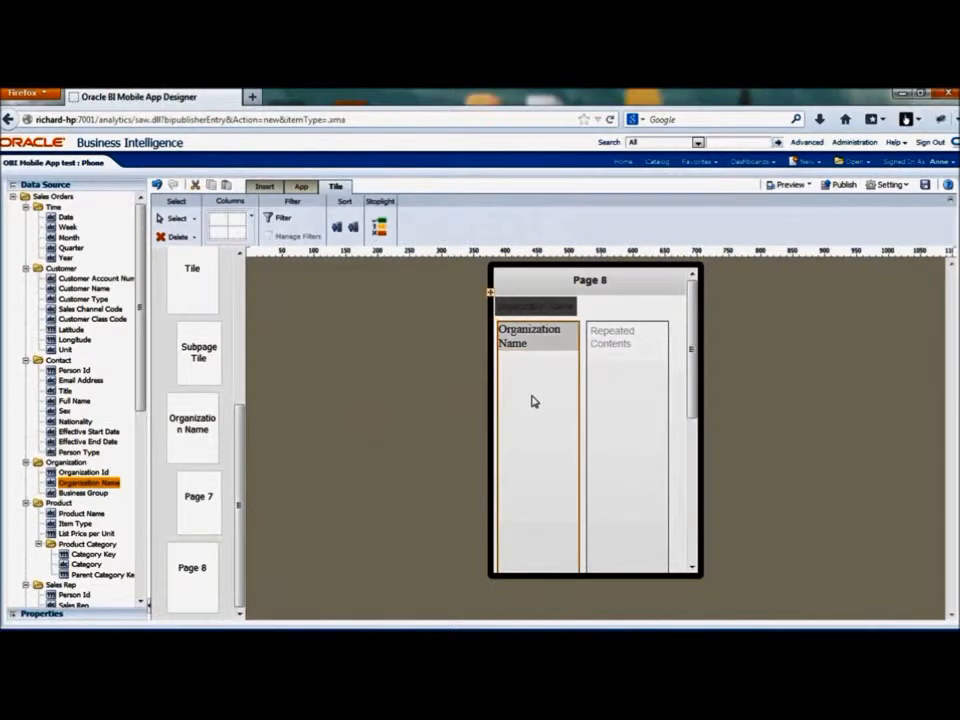
{"action": "left_click", "coordinate": [270, 187]}
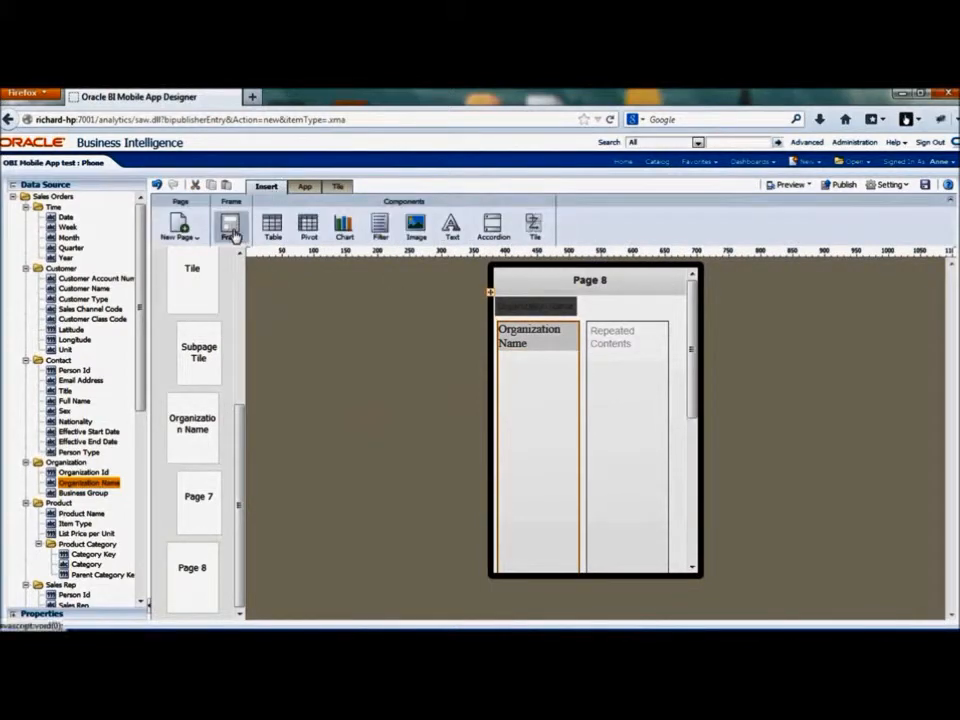
{"action": "left_click_drag", "start_coordinate": [232, 234], "coordinate": [568, 432]}
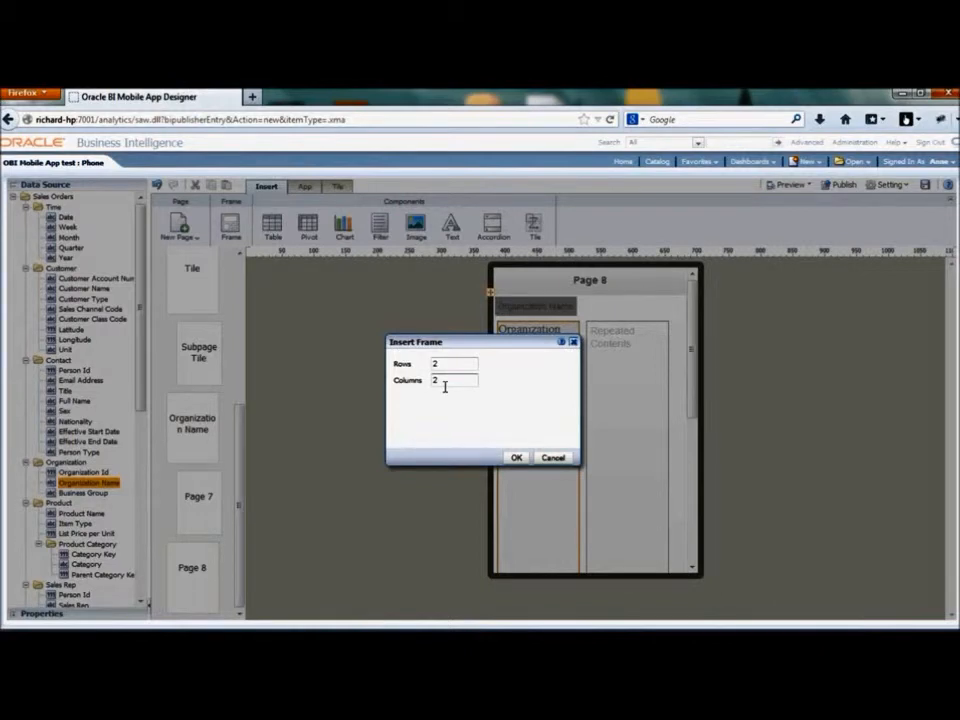
{"action": "left_click", "coordinate": [516, 459]}
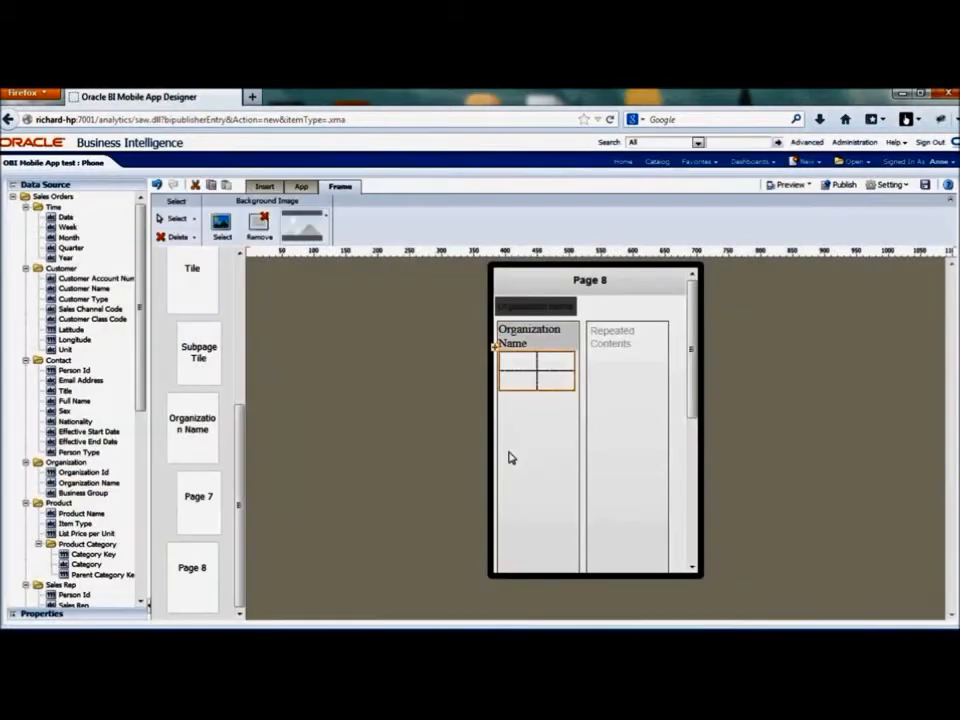
- Add the text label "Year" to the first cell of the frame's upper row
{"action": "left_click", "coordinate": [265, 187]}
{"action": "left_click_drag", "start_coordinate": [450, 223], "coordinate": [512, 372]}
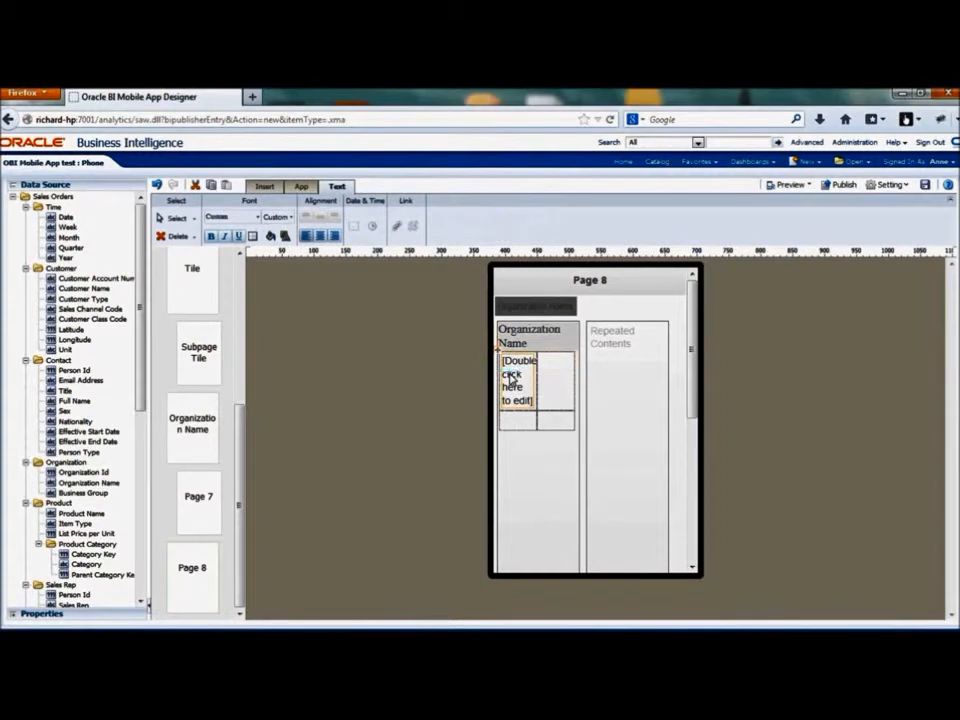
{"action": "double_click", "coordinate": [510, 376]}
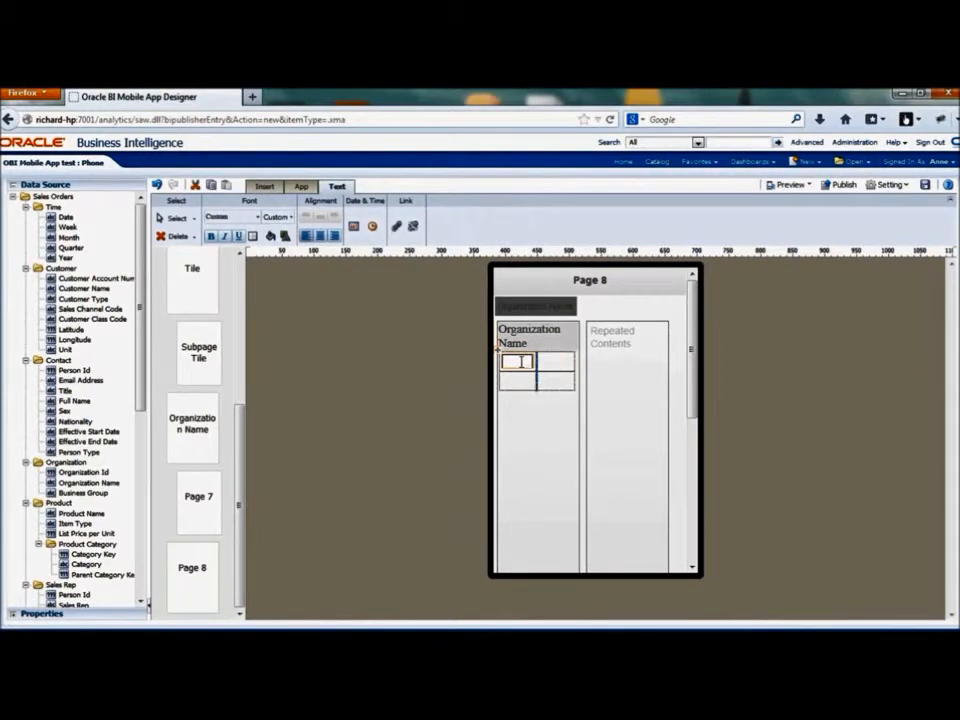
{"action": "type", "text": "Year"}
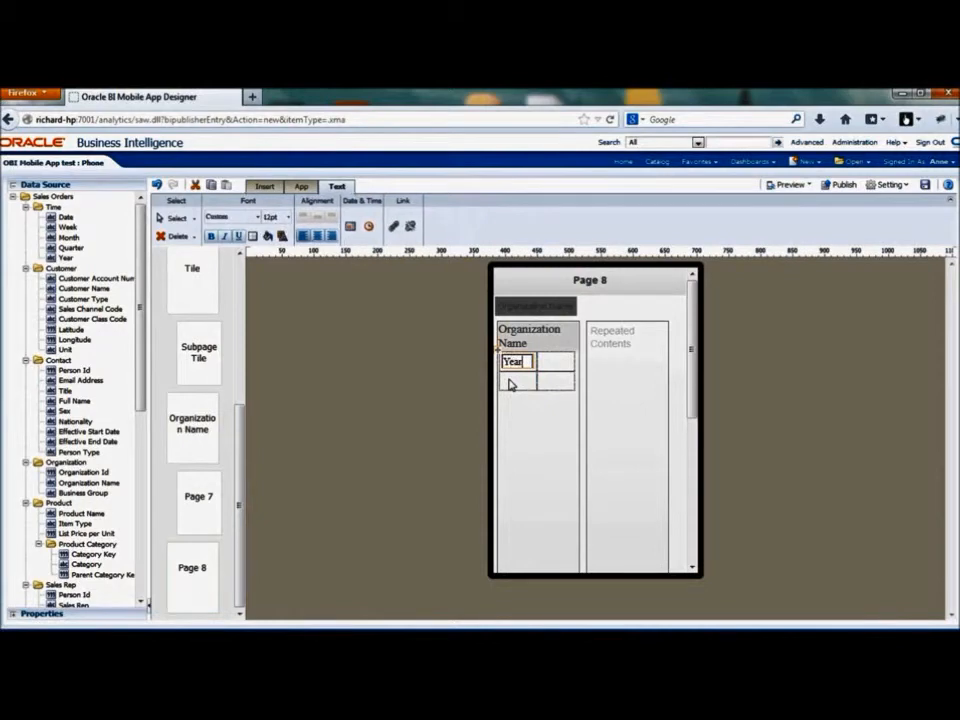
- Add the text label "Total Revenue" to the frame cell below the Year label
{"action": "left_click", "coordinate": [264, 186]}
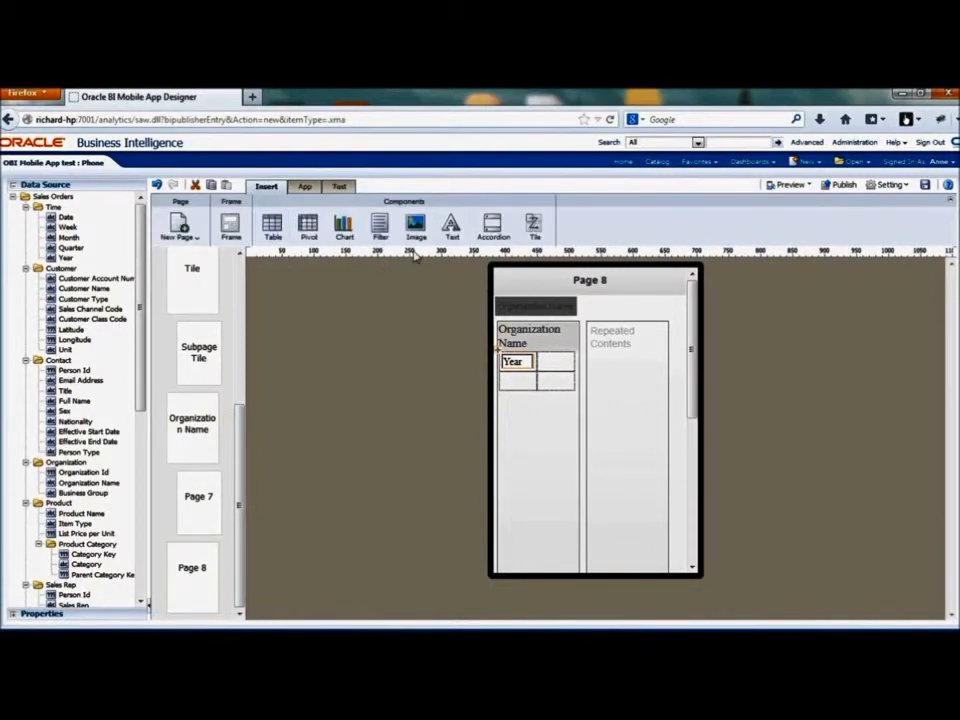
{"action": "left_click_drag", "start_coordinate": [452, 225], "coordinate": [521, 389]}
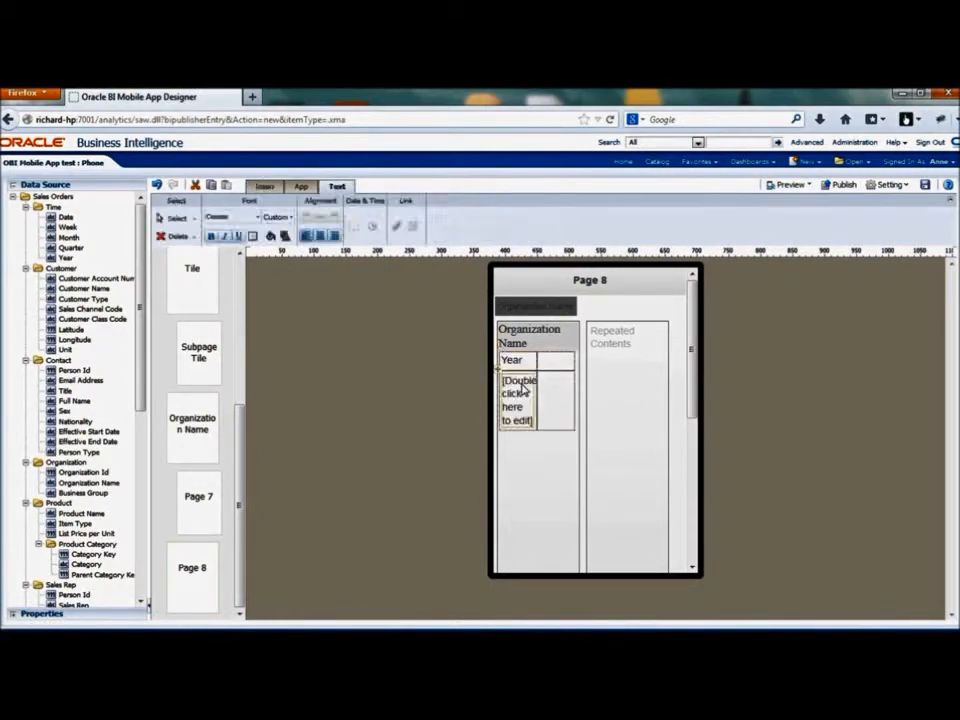
{"action": "double_click", "coordinate": [517, 386]}
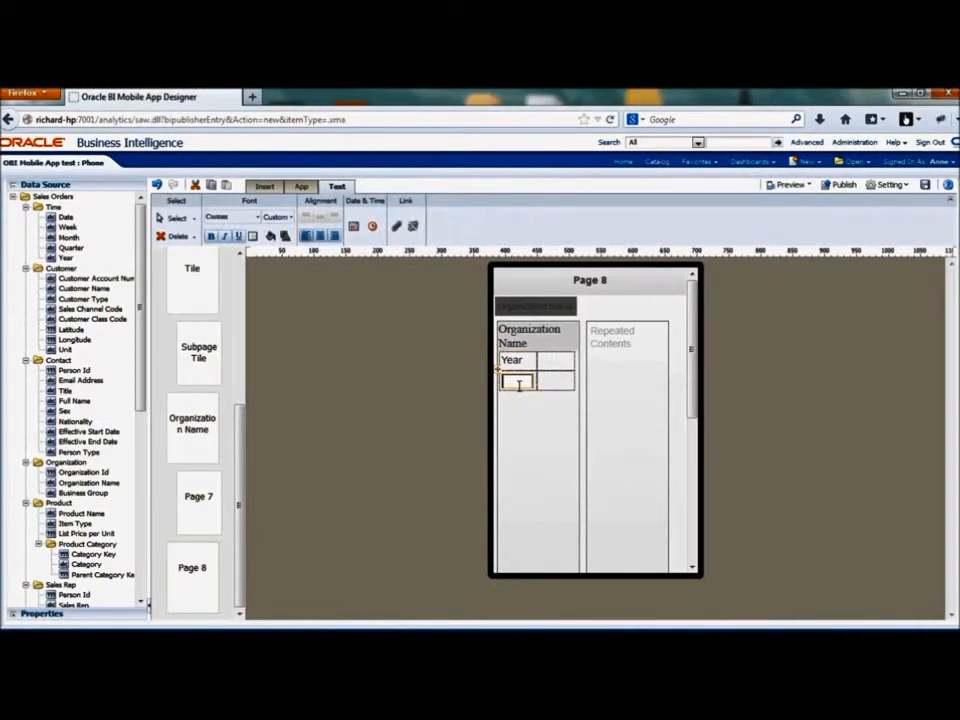
{"action": "type", "text": "To"}
{"action": "type", "text": "tal Row"}
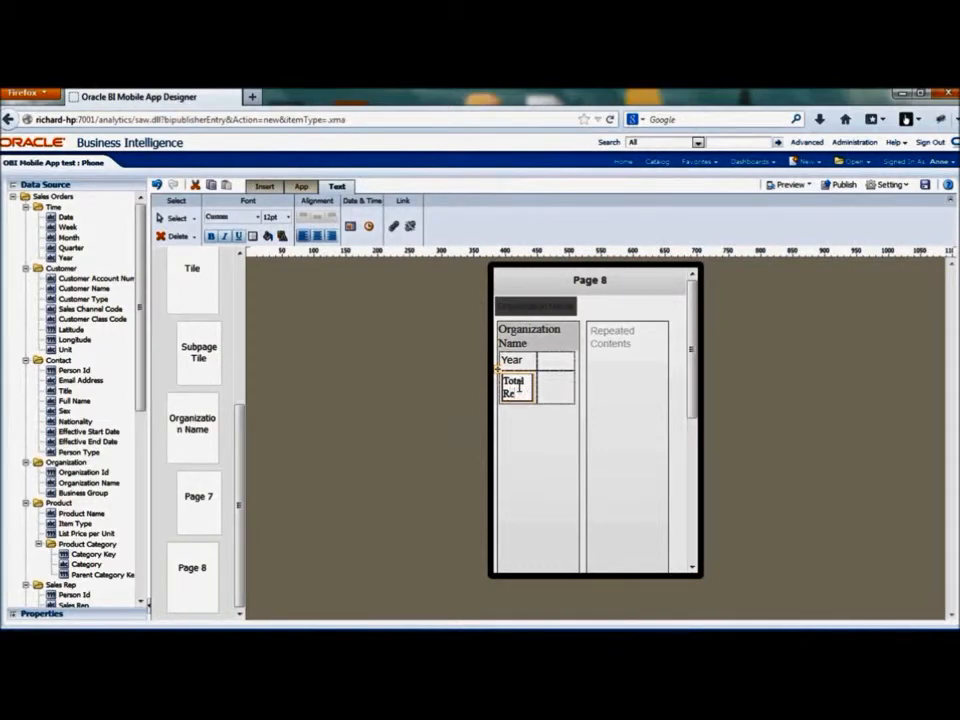
{"action": "type", "text": "enue"}
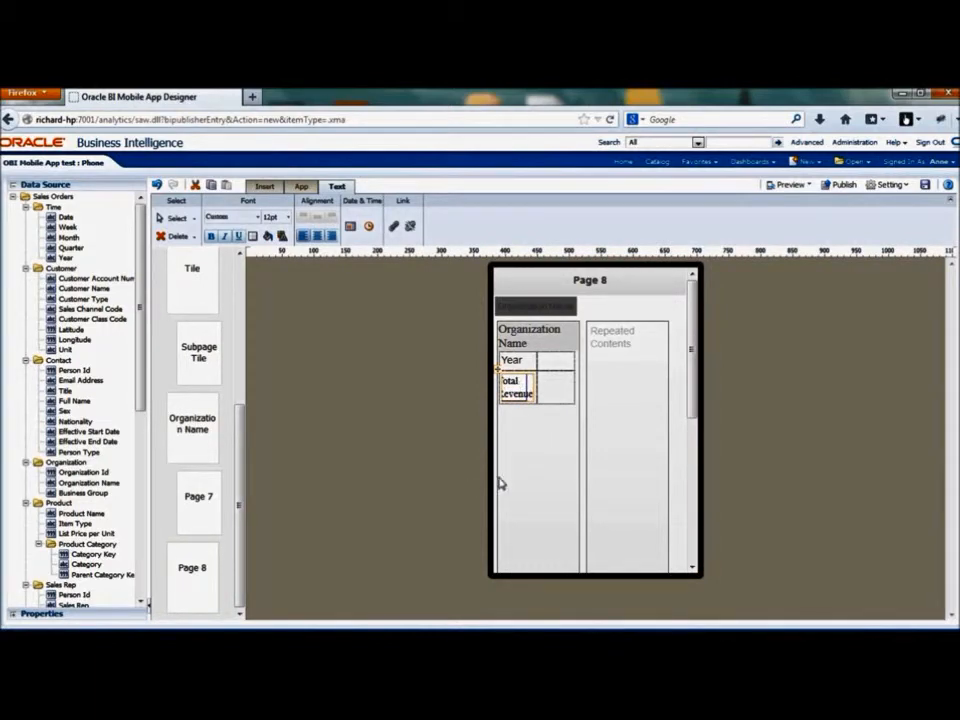
- Place the Year and Total Revenue (Millions) data fields in the frame cells beside their matching labels
{"action": "left_click", "coordinate": [556, 365]}
{"action": "left_click_drag", "start_coordinate": [65, 257], "coordinate": [561, 368]}
{"action": "scroll", "coordinate": [125, 549], "scroll_direction": "down", "scroll_amount": 10}
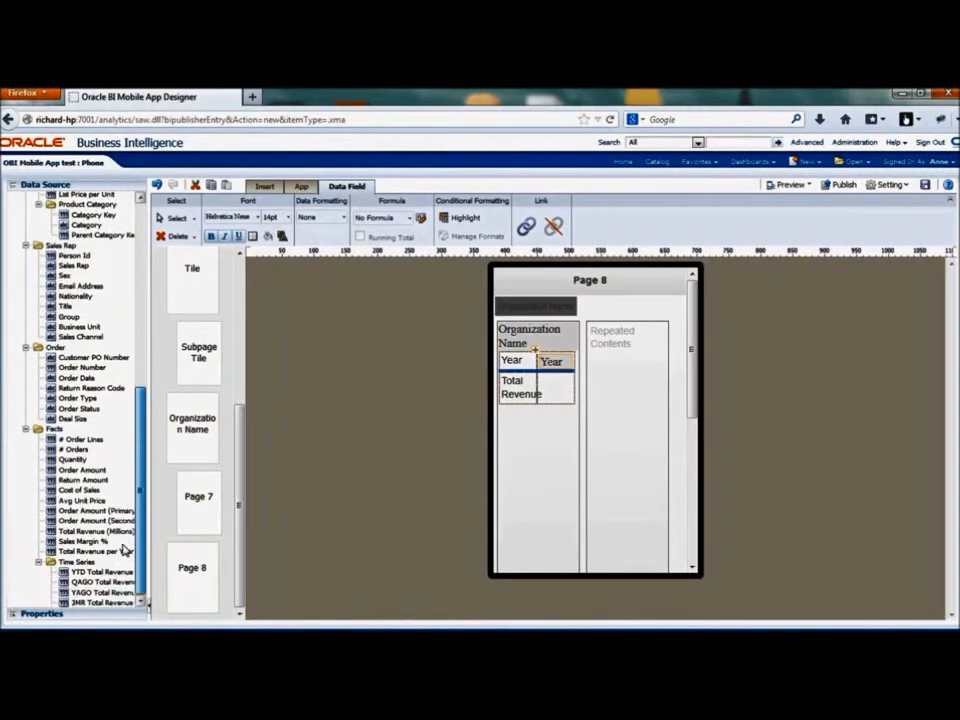
{"action": "left_click_drag", "start_coordinate": [98, 531], "coordinate": [557, 393]}
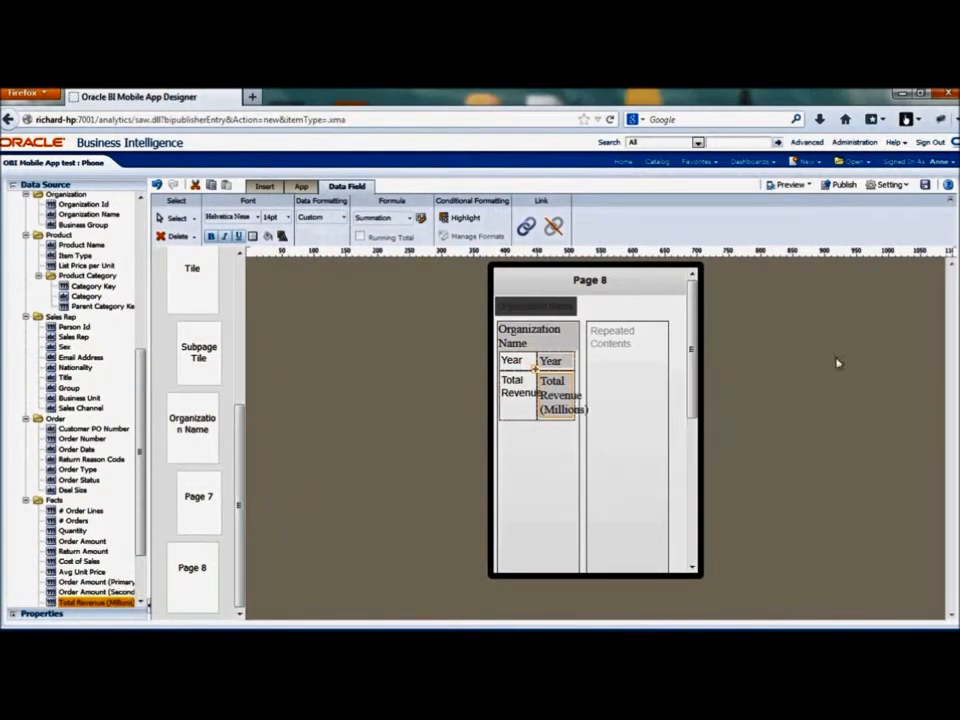
- Save the app and preview Page 8 with its organization tiles
{"action": "left_click", "coordinate": [926, 186]}
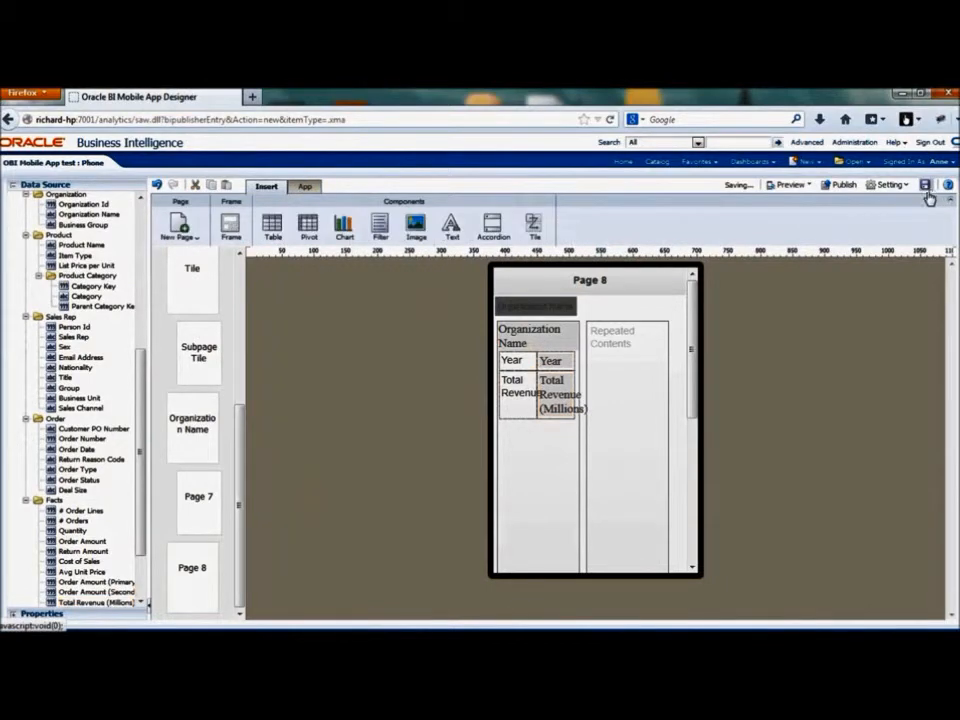
{"action": "left_click", "coordinate": [786, 186]}
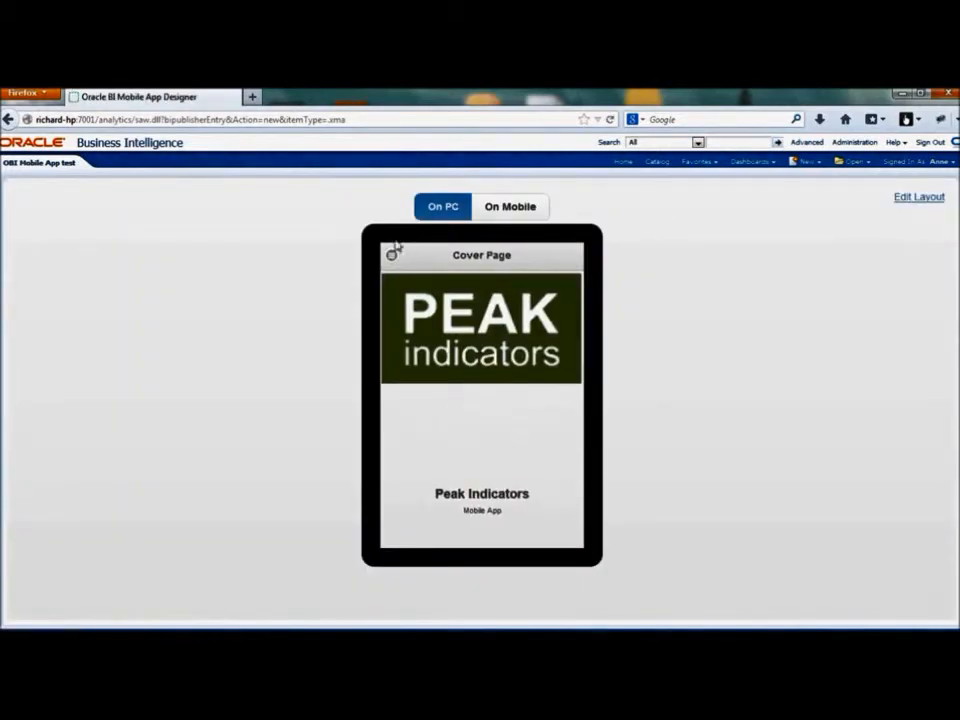
{"action": "left_click", "coordinate": [392, 255]}
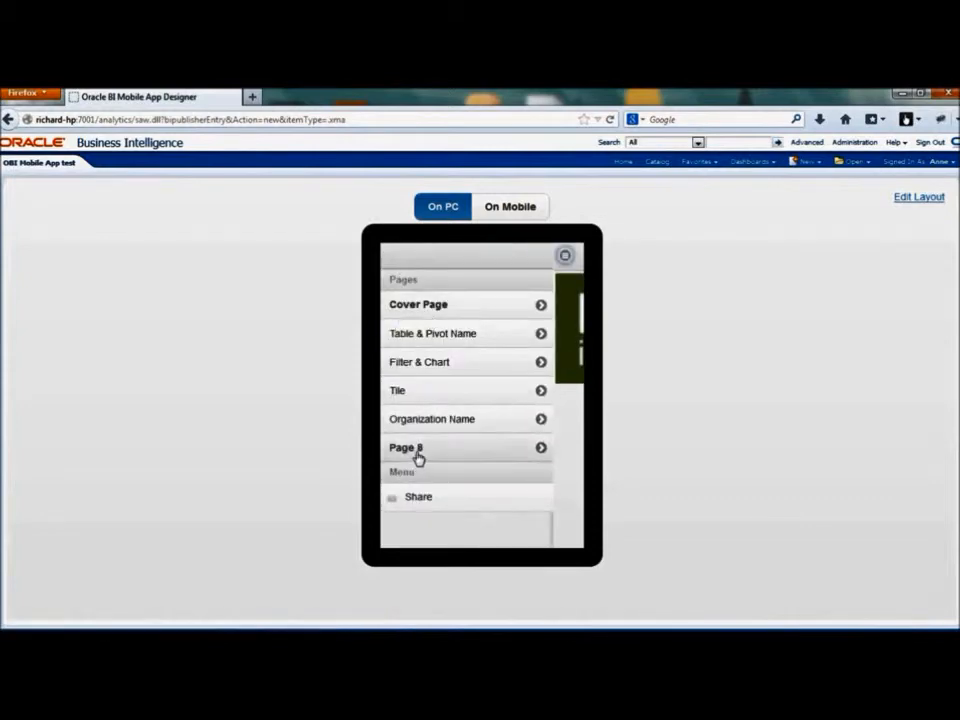
{"action": "left_click", "coordinate": [416, 452]}
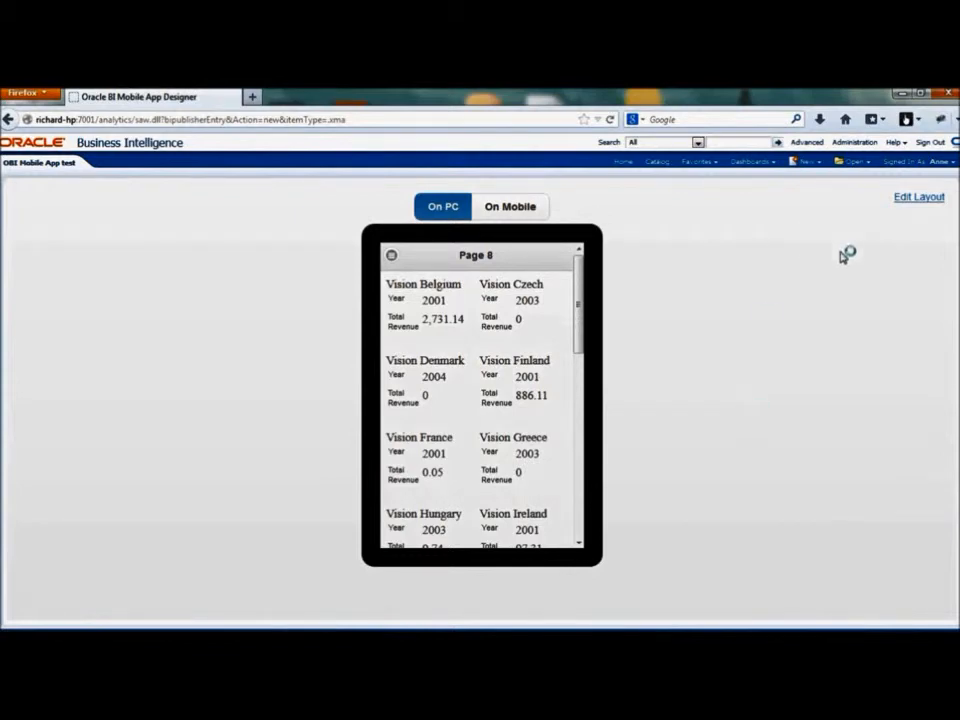
- Return from the preview to layout editing and open Page 8
{"action": "left_click", "coordinate": [930, 200]}
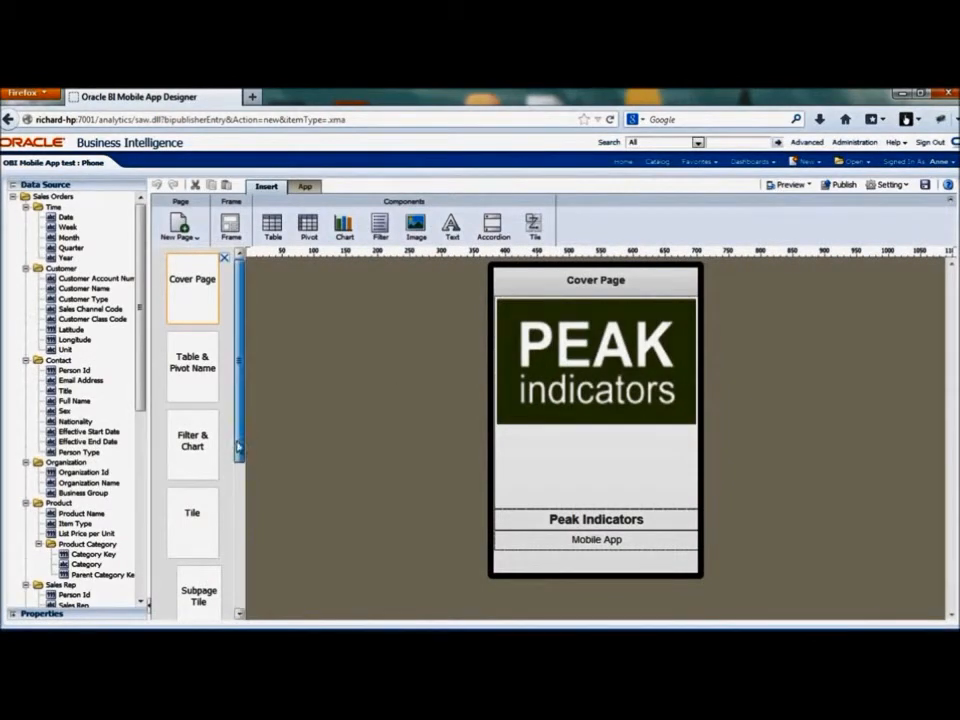
{"action": "scroll", "coordinate": [195, 460], "scroll_direction": "down", "scroll_amount": 5}
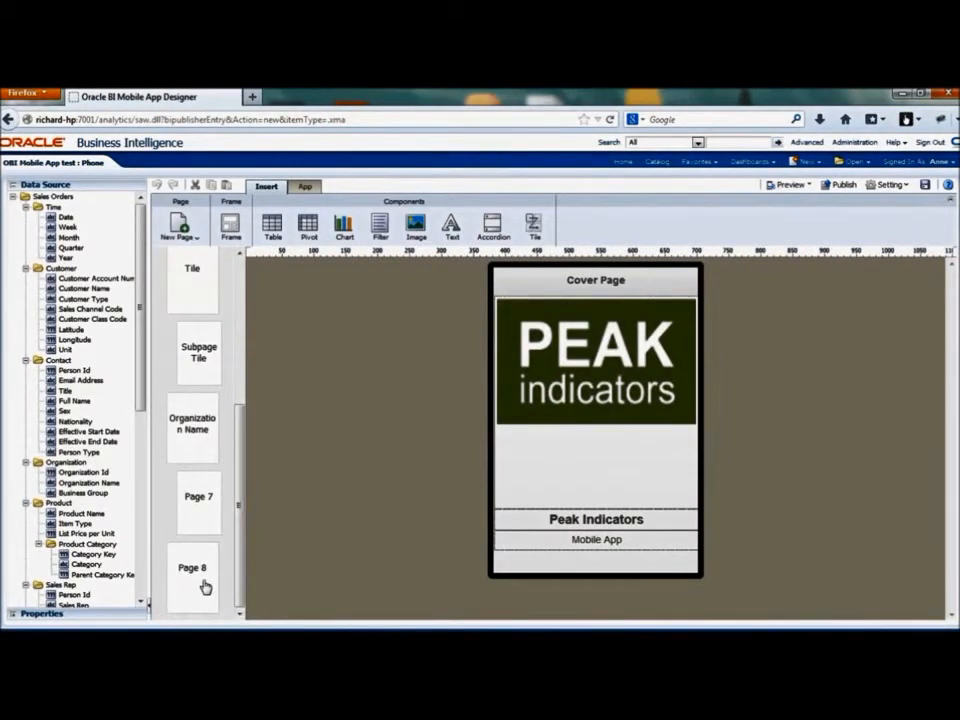
{"action": "left_click", "coordinate": [204, 586]}
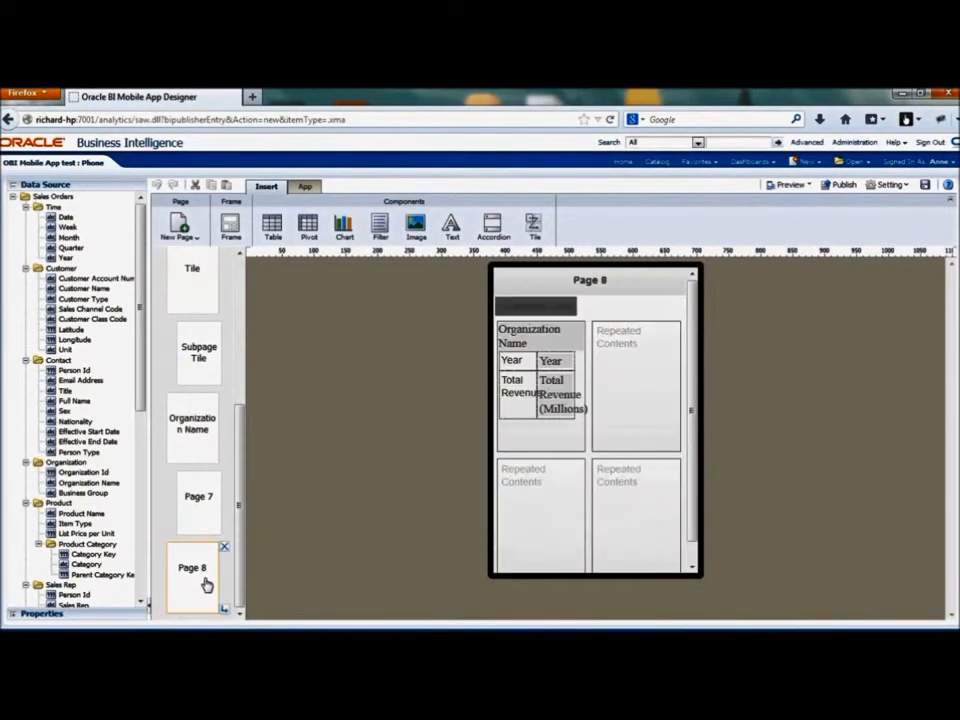
- Add a filter to the organization tile on Page 8 so that Year is equal to 2007
{"action": "left_click", "coordinate": [551, 363]}
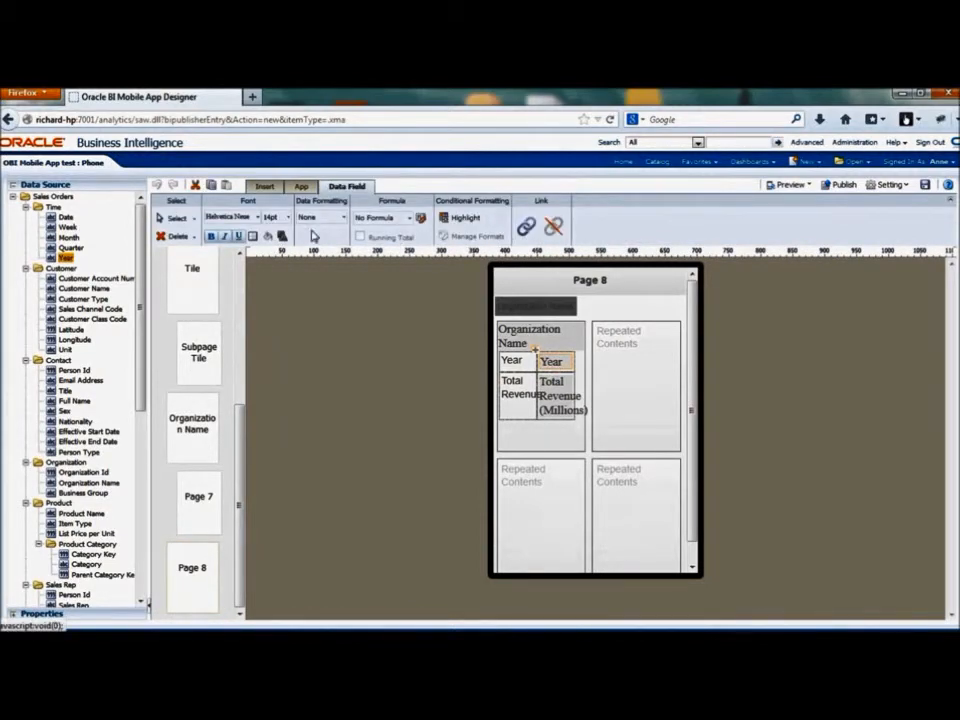
{"action": "left_click", "coordinate": [265, 188]}
{"action": "left_click", "coordinate": [545, 443]}
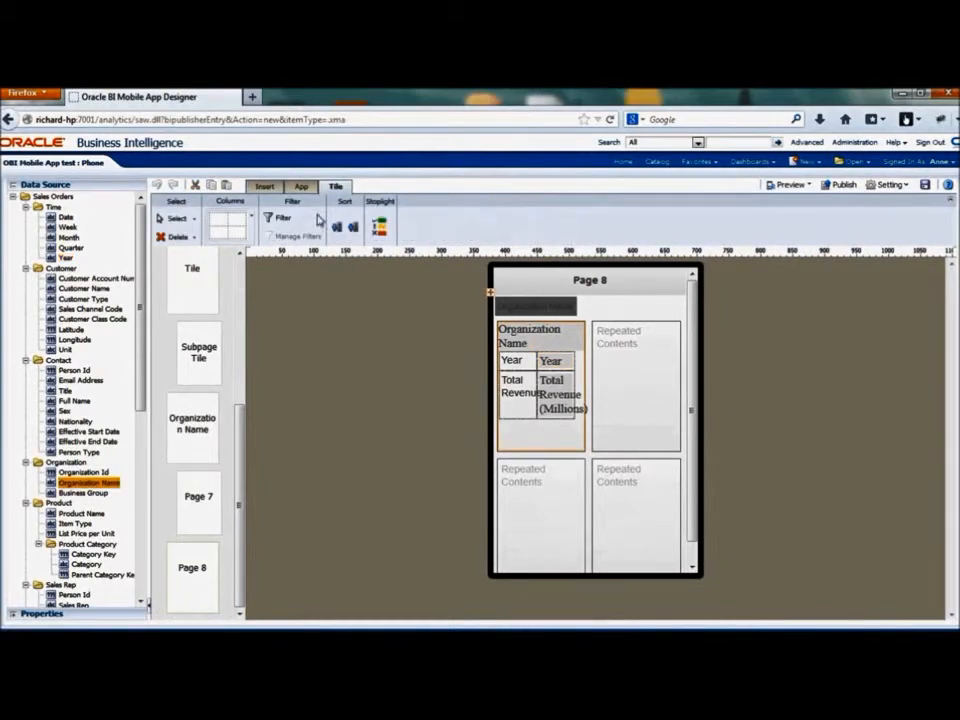
{"action": "left_click", "coordinate": [283, 222]}
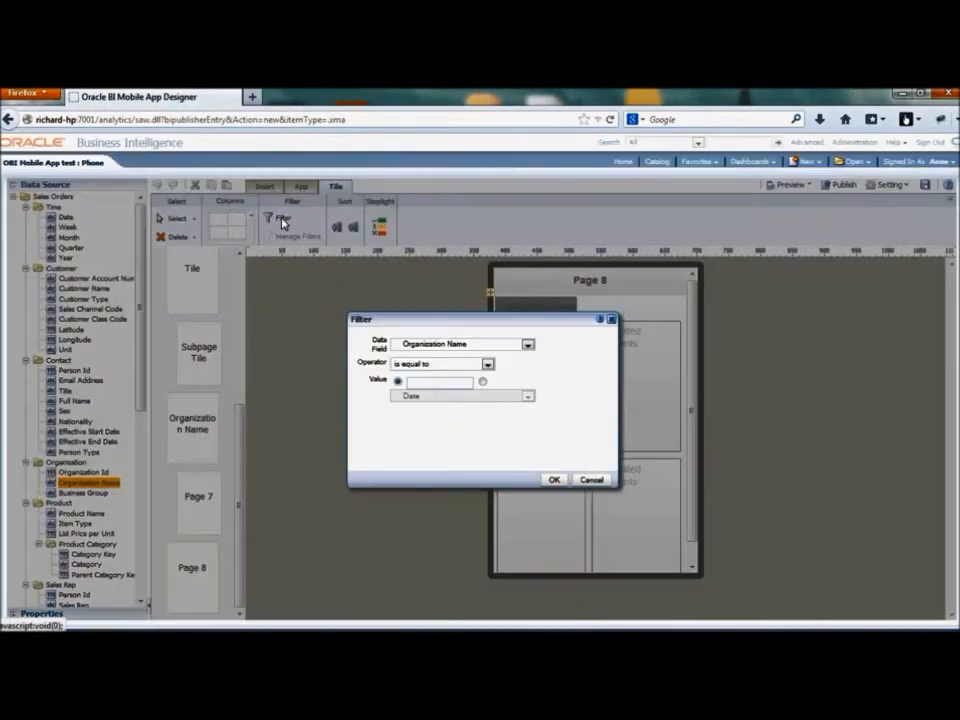
{"action": "left_click", "coordinate": [487, 347]}
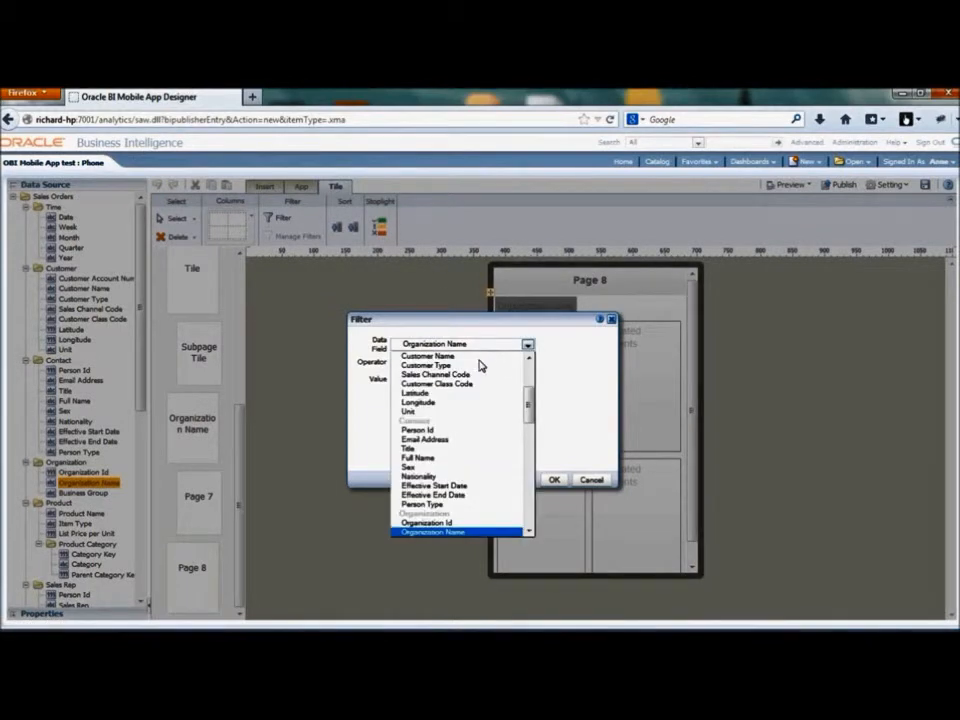
{"action": "left_click_drag", "start_coordinate": [529, 407], "coordinate": [456, 373]}
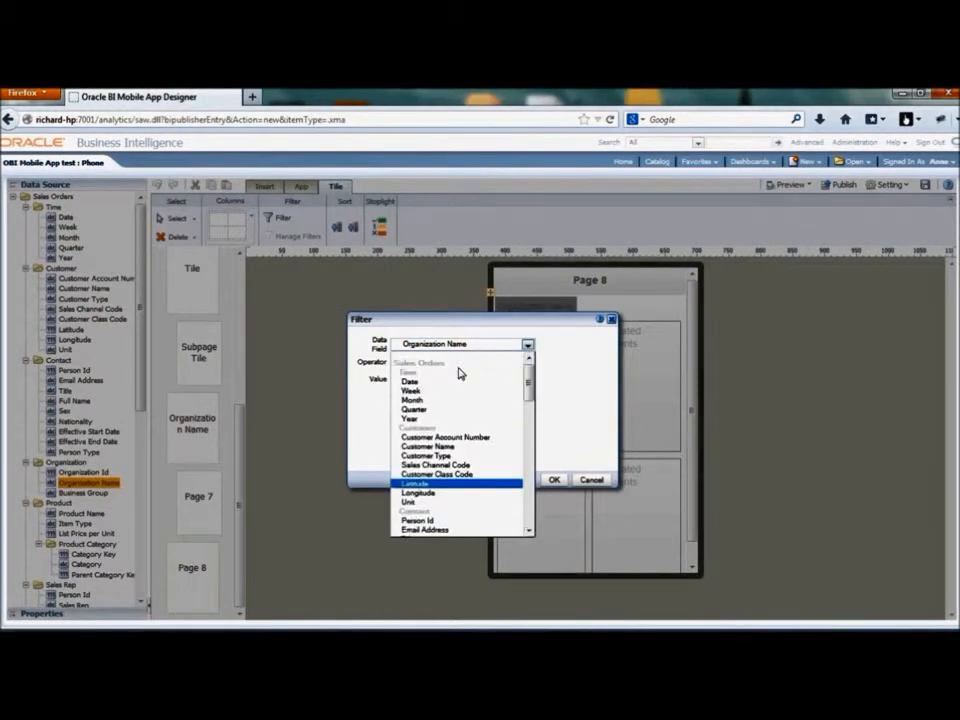
{"action": "left_click", "coordinate": [412, 420]}
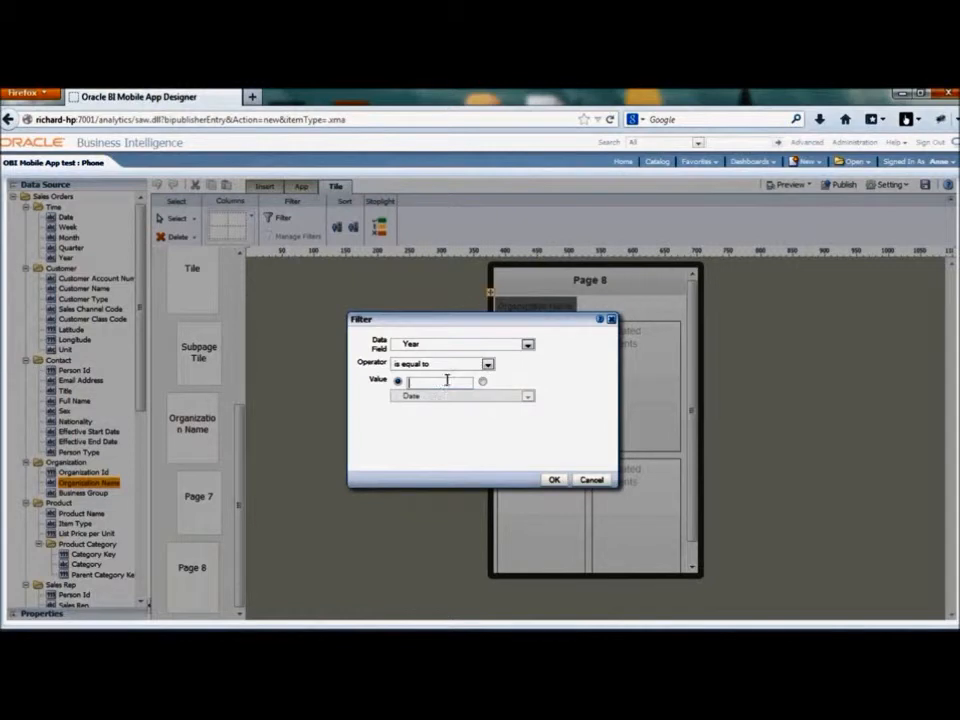
{"action": "left_click", "coordinate": [452, 383]}
{"action": "type", "text": "2077"}
{"action": "left_click", "coordinate": [558, 480]}
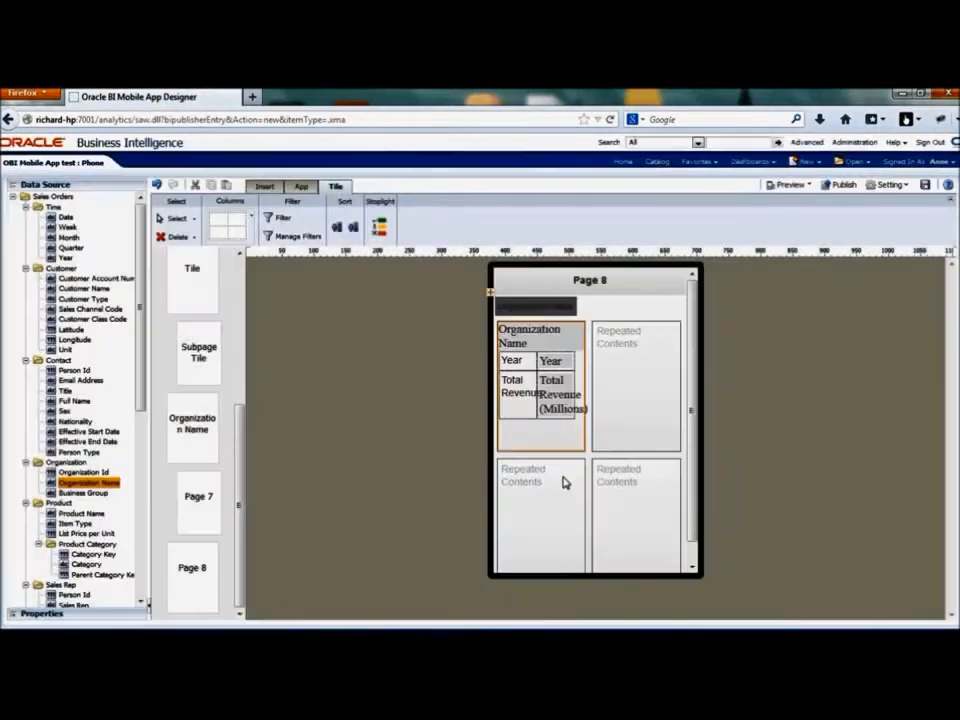
- Save the app and preview Page 8 with the year filter applied
{"action": "left_click", "coordinate": [926, 186]}
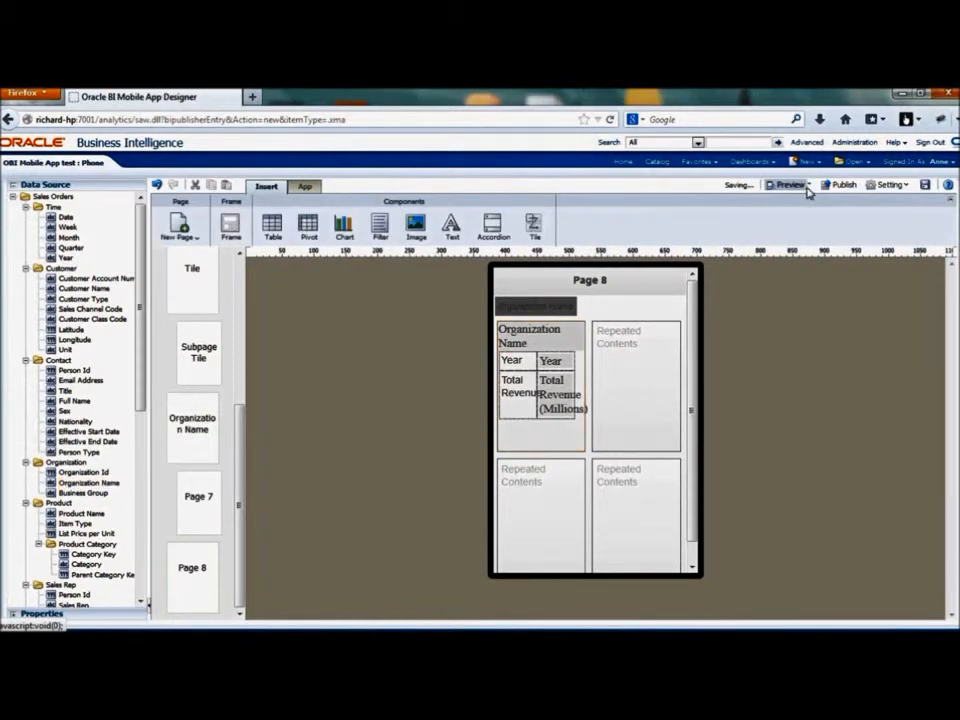
{"action": "left_click", "coordinate": [806, 190]}
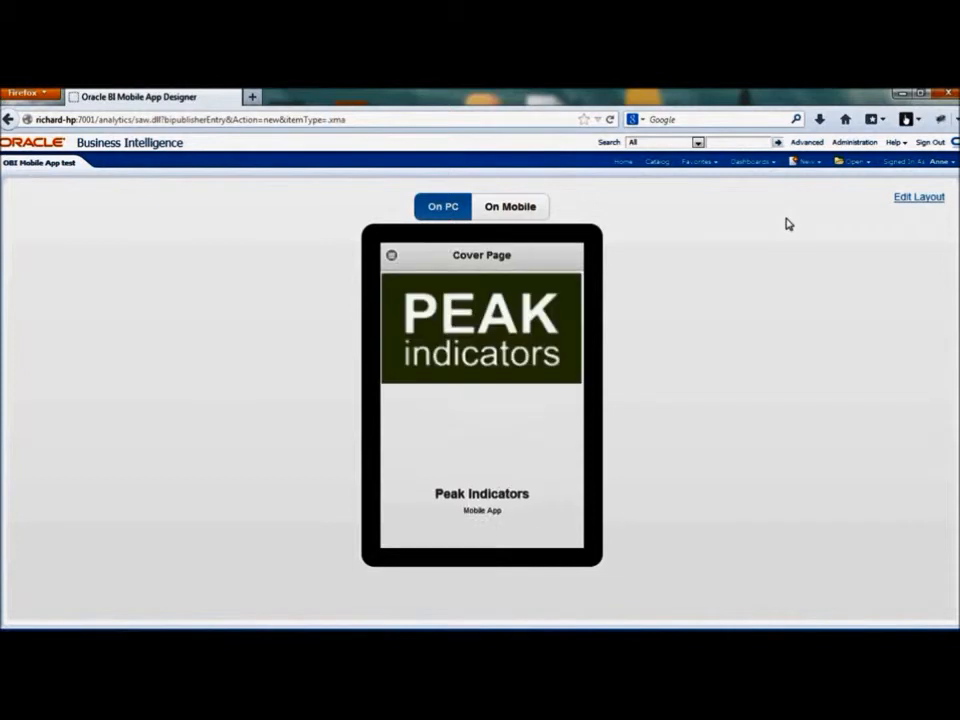
{"action": "left_click", "coordinate": [393, 256]}
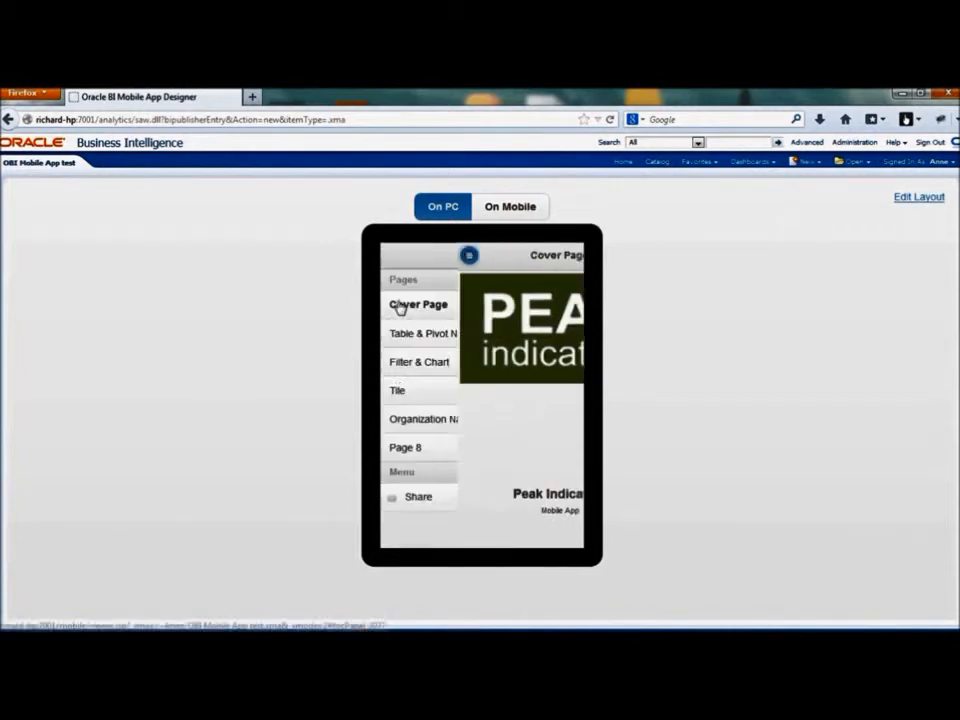
{"action": "left_click", "coordinate": [413, 455]}
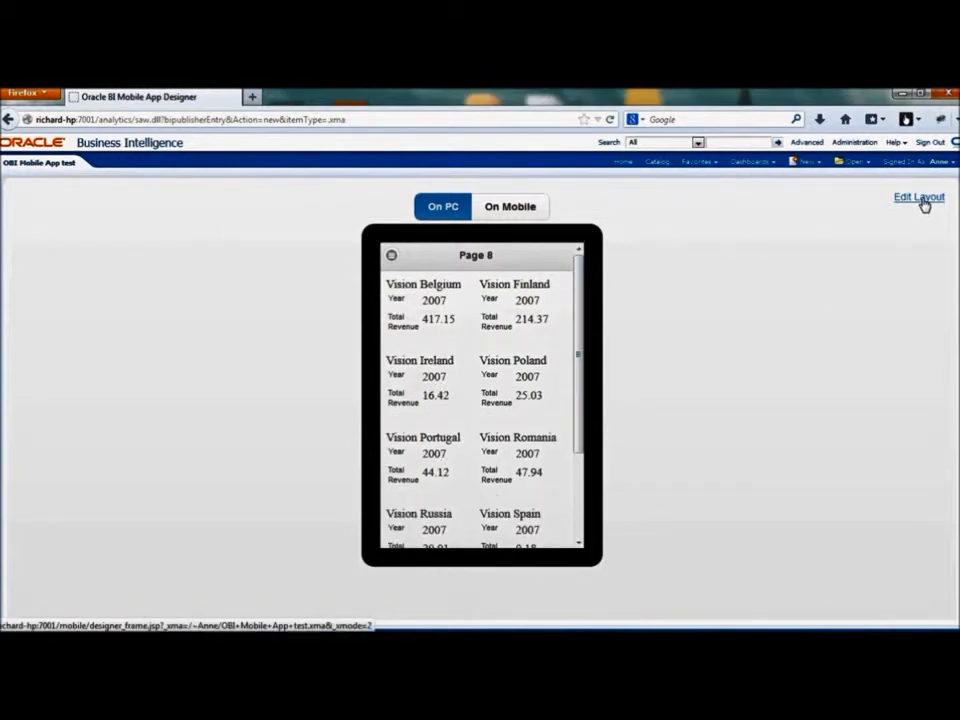
- Return to the layout, save the app and start publishing it to the local Apps Library
{"action": "left_click", "coordinate": [918, 198]}
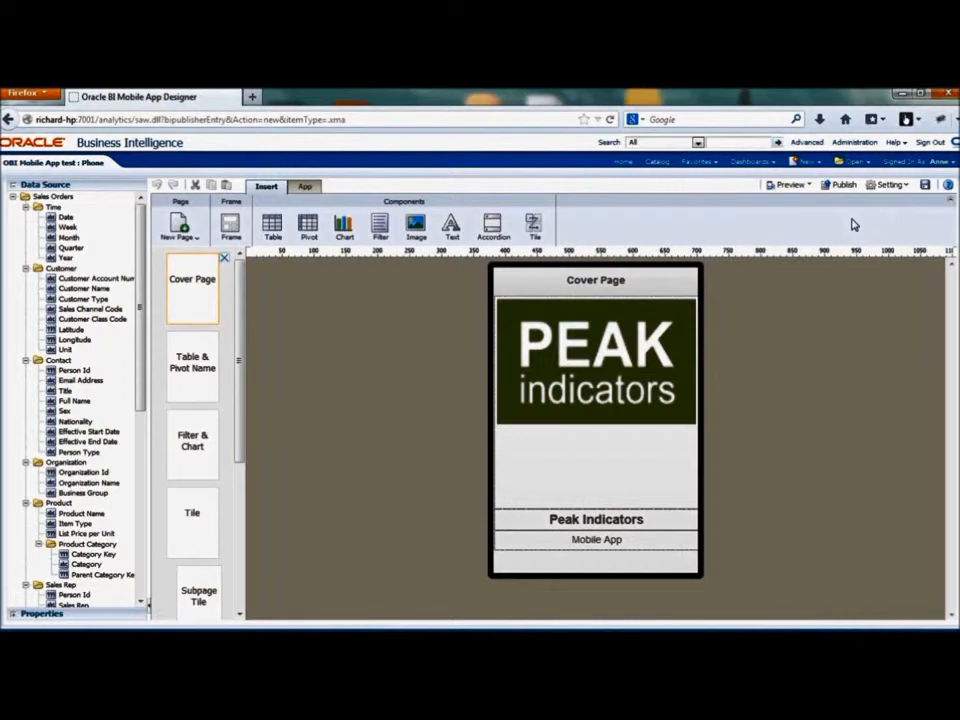
{"action": "left_click", "coordinate": [925, 186]}
{"action": "left_click", "coordinate": [843, 186]}
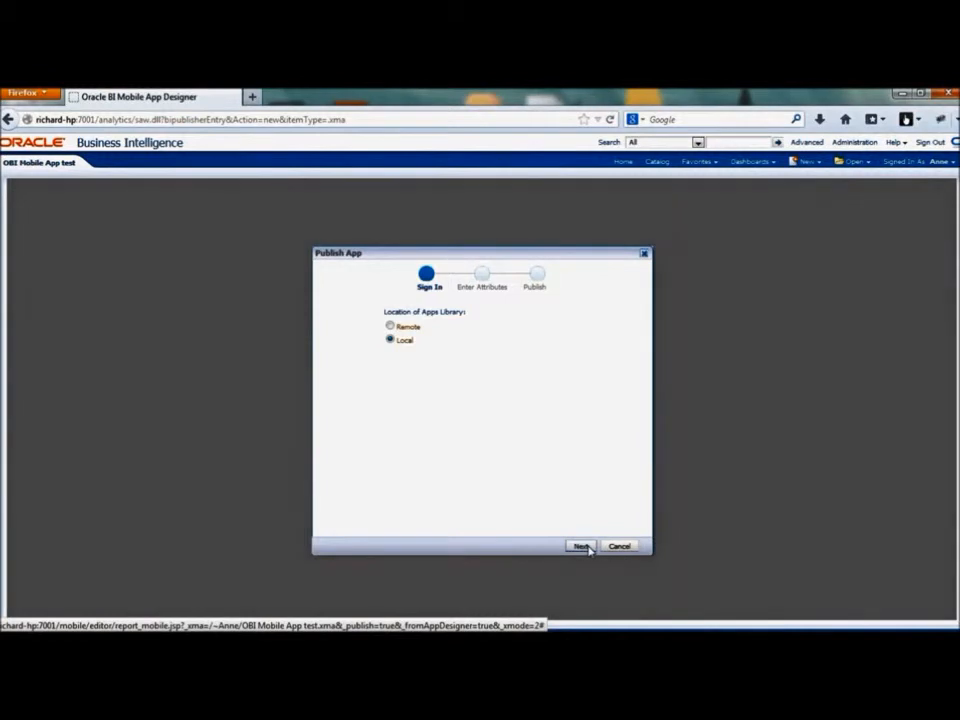
{"action": "left_click", "coordinate": [581, 546]}
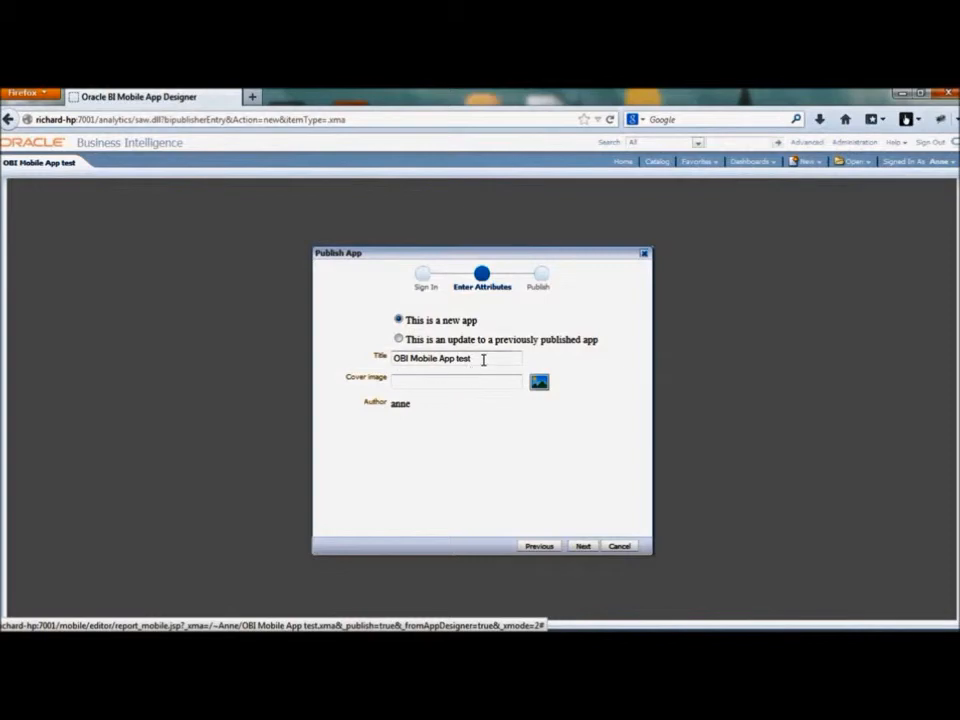
- Upload peak.png from the Pictures library as the cover image of the app being published
{"action": "left_click", "coordinate": [540, 385]}
{"action": "left_click", "coordinate": [384, 370]}
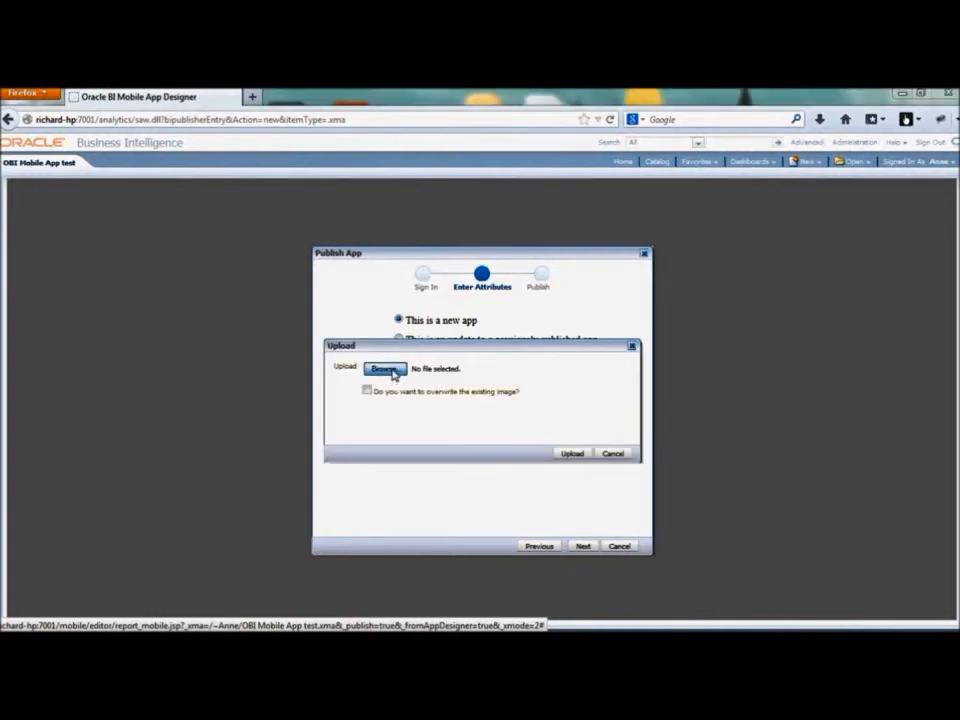
{"action": "scroll", "coordinate": [330, 365], "scroll_direction": "down", "scroll_amount": 5}
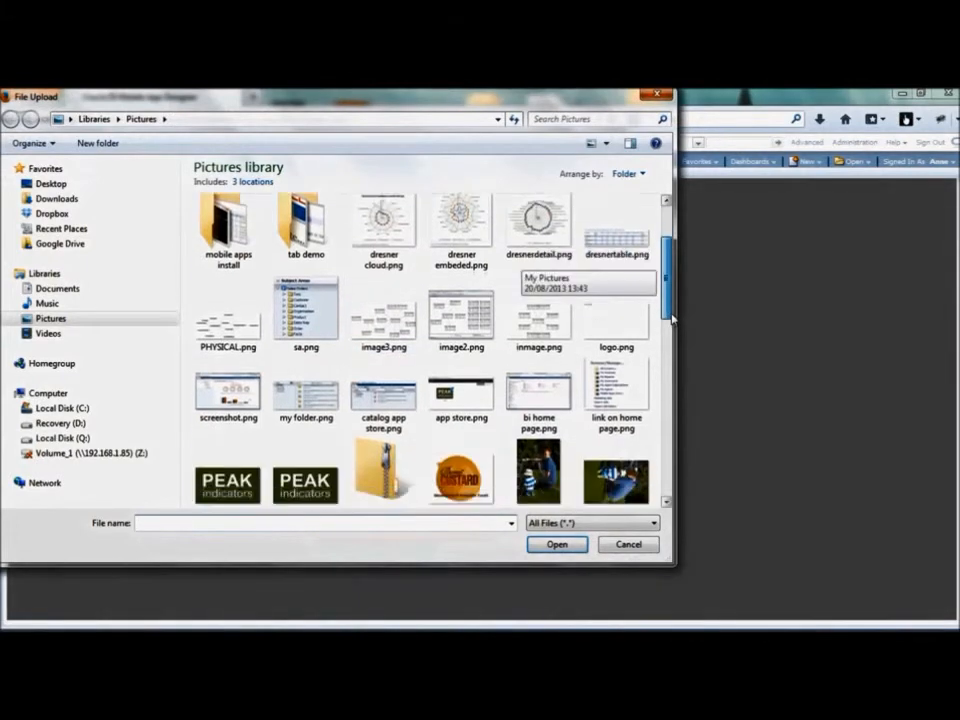
{"action": "left_click", "coordinate": [305, 325]}
{"action": "left_click", "coordinate": [557, 544]}
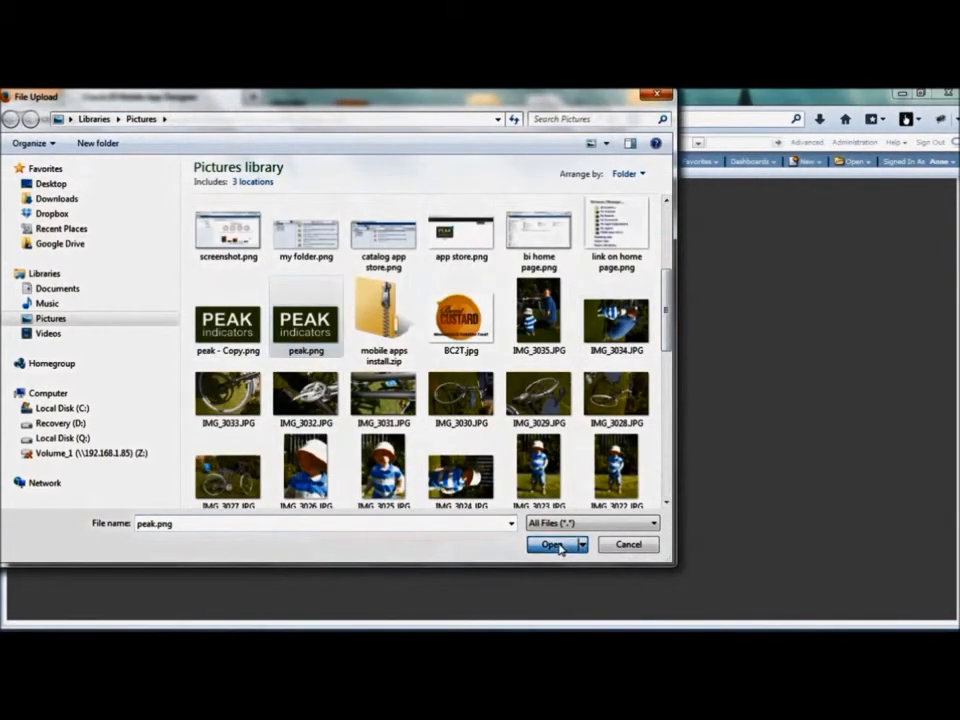
{"action": "left_click", "coordinate": [566, 455]}
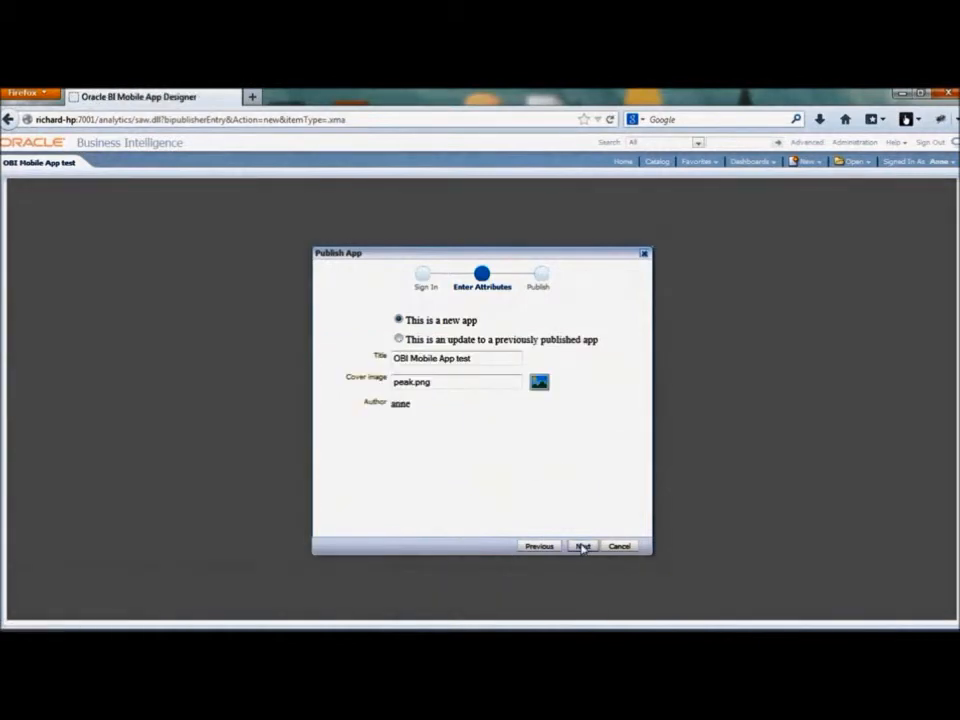
- Publish OBI Mobile App test as a new app and return to the designer
{"action": "left_click", "coordinate": [583, 546]}
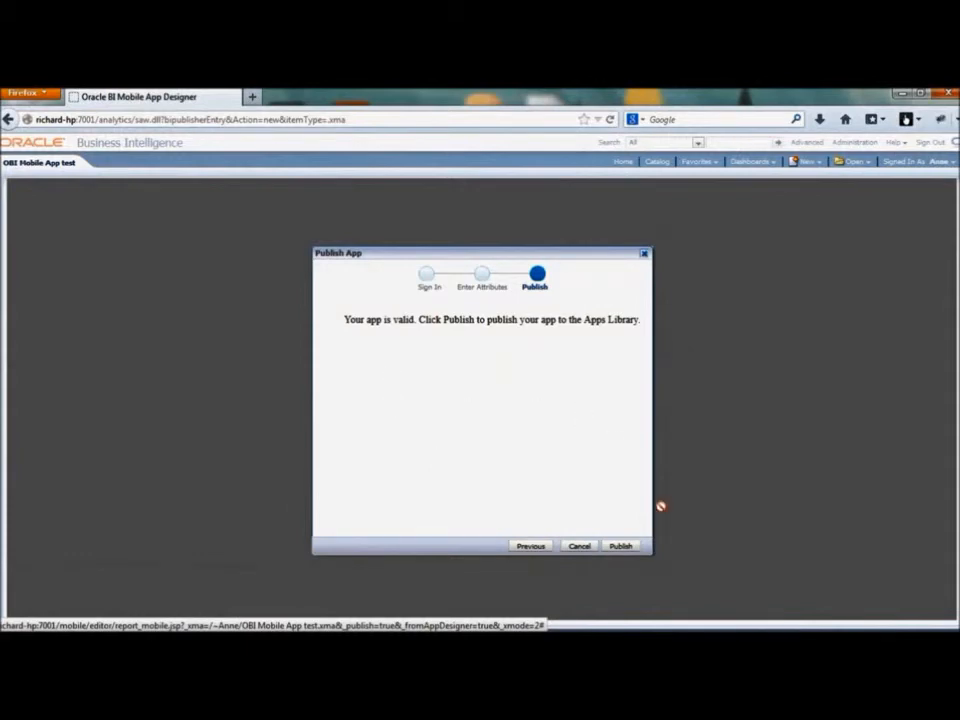
{"action": "left_click", "coordinate": [621, 546]}
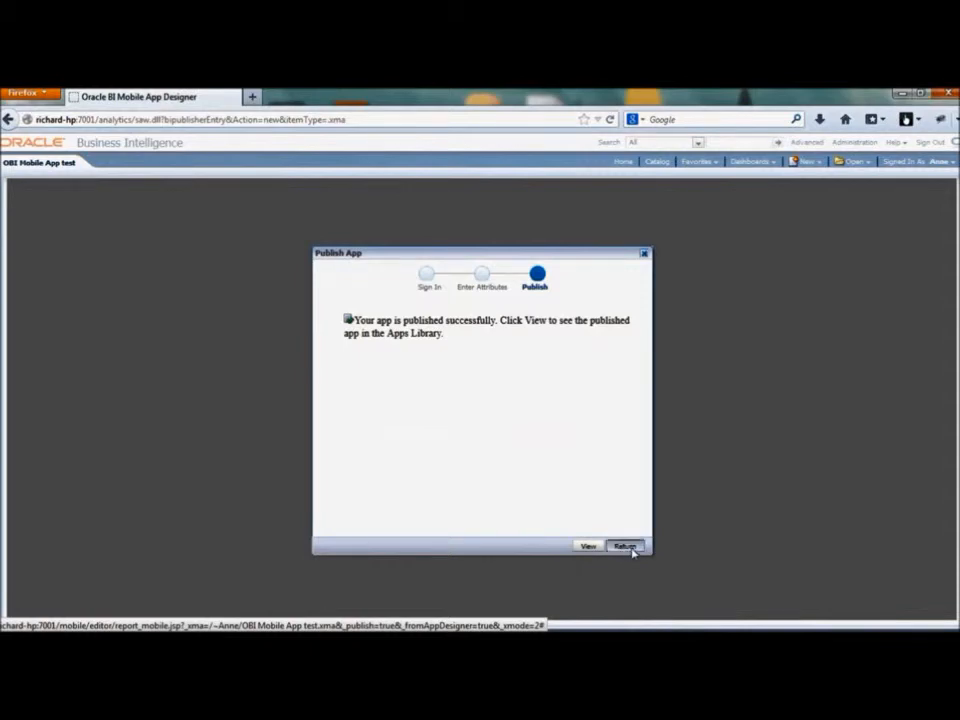
{"action": "left_click", "coordinate": [628, 549]}
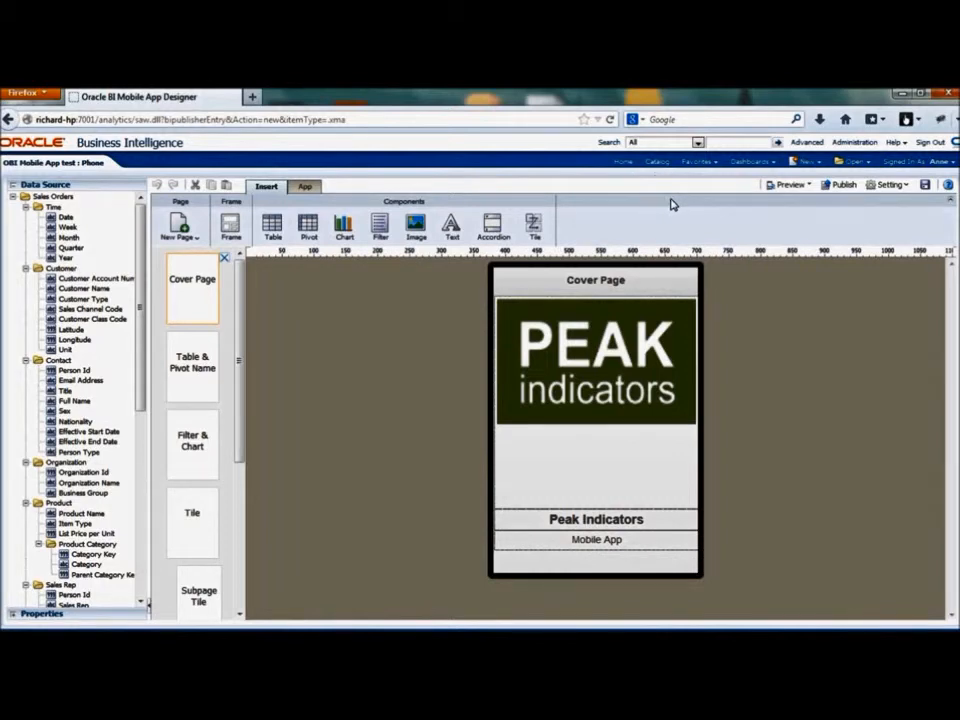
- Browse the catalog's Shared Folders to the contents of the Apps Library
{"action": "left_click", "coordinate": [667, 164]}
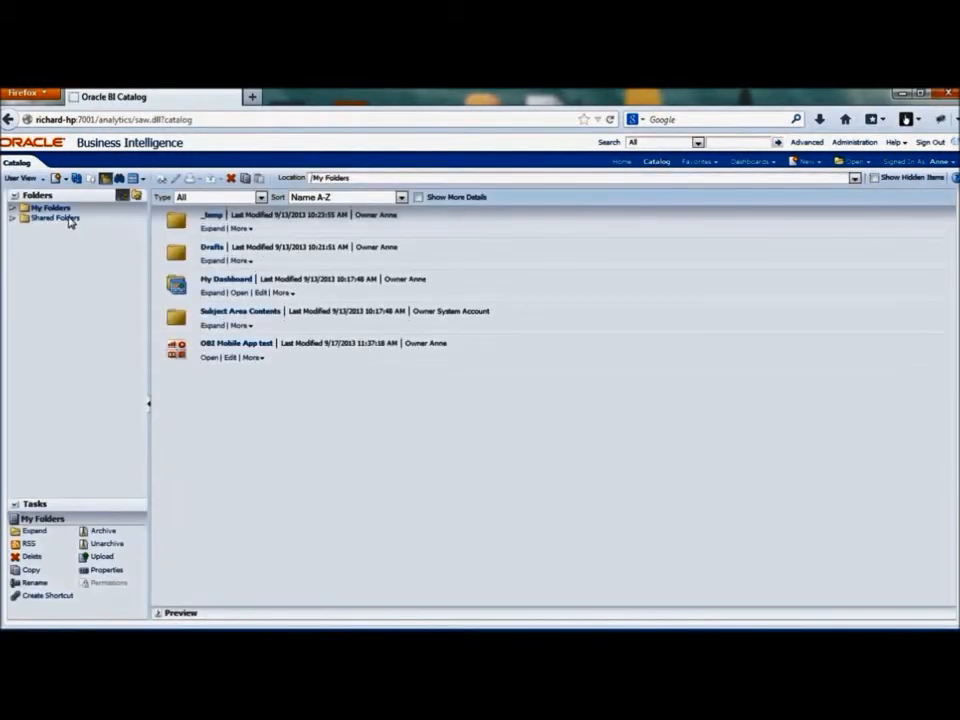
{"action": "left_click", "coordinate": [68, 219]}
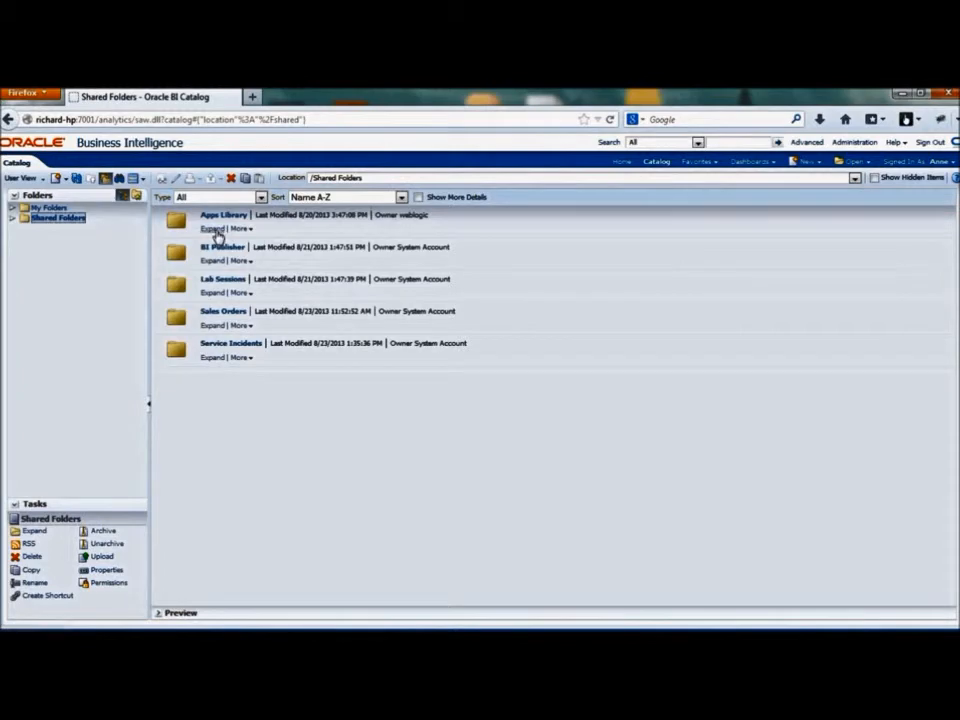
{"action": "left_click", "coordinate": [214, 230]}
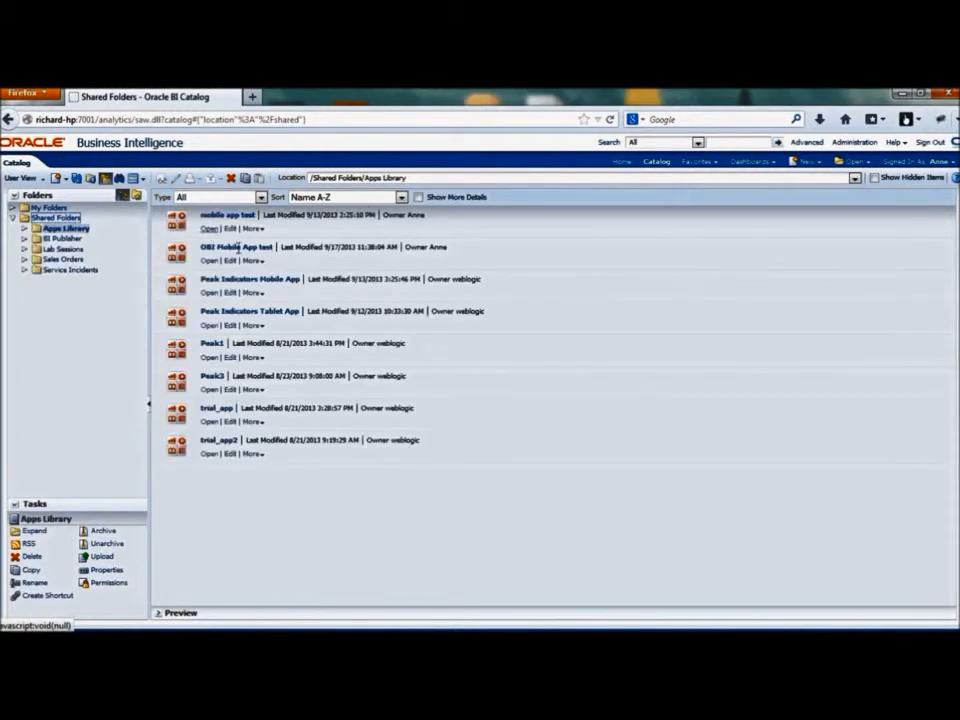
- Open the Peak Indicators Tablet App and display its Table, Pivot & Graph with Filter page
{"action": "left_click", "coordinate": [208, 326]}
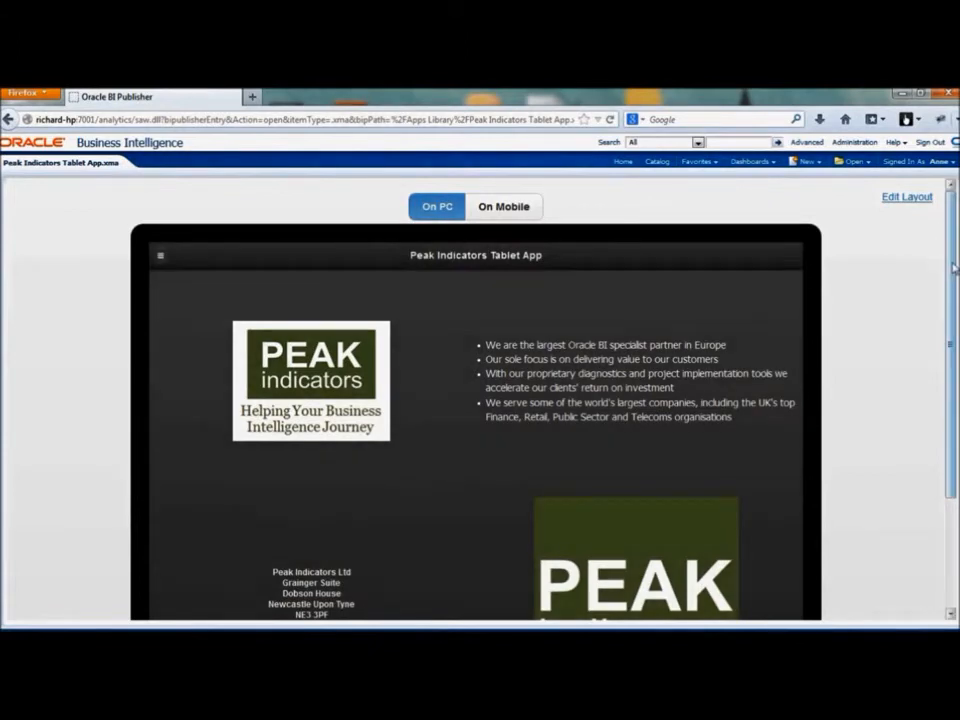
{"action": "left_click_drag", "start_coordinate": [951, 268], "coordinate": [940, 325]}
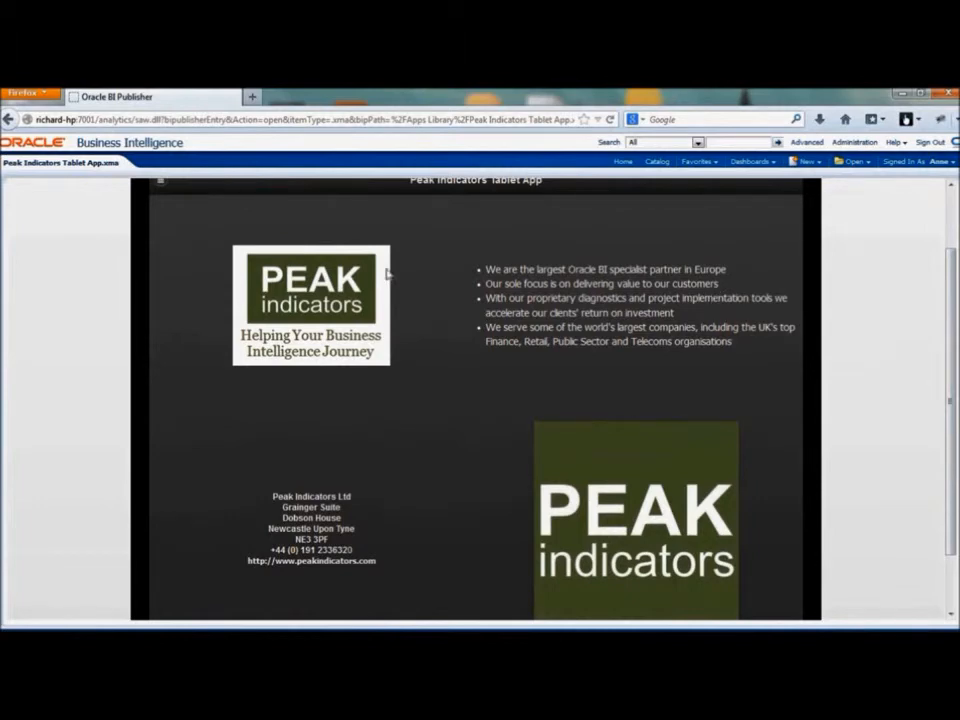
{"action": "left_click", "coordinate": [161, 187]}
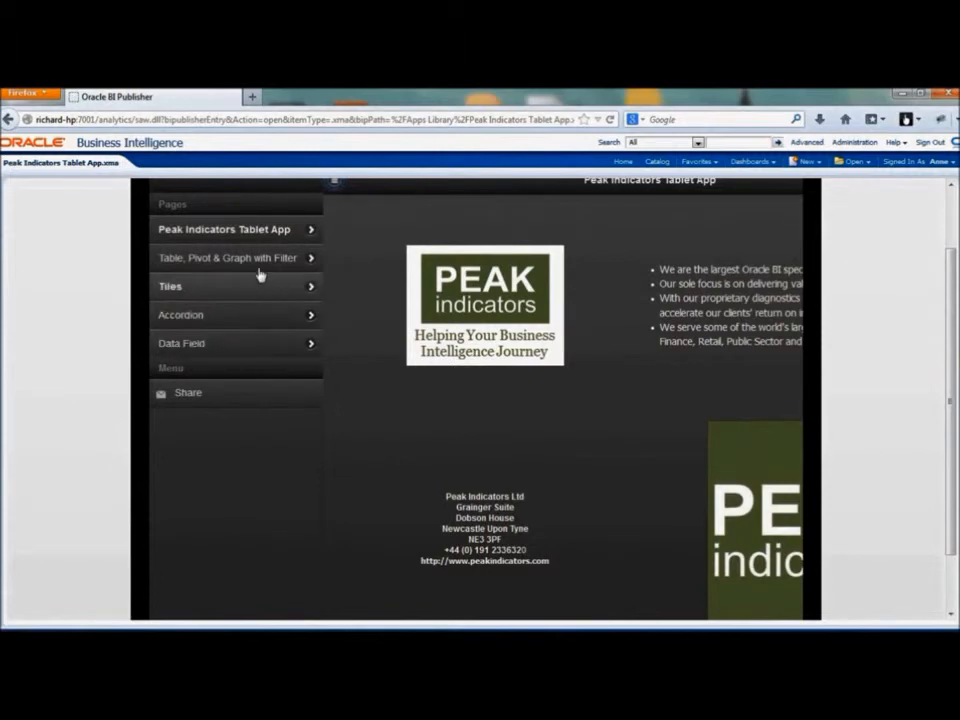
{"action": "left_click", "coordinate": [251, 262]}
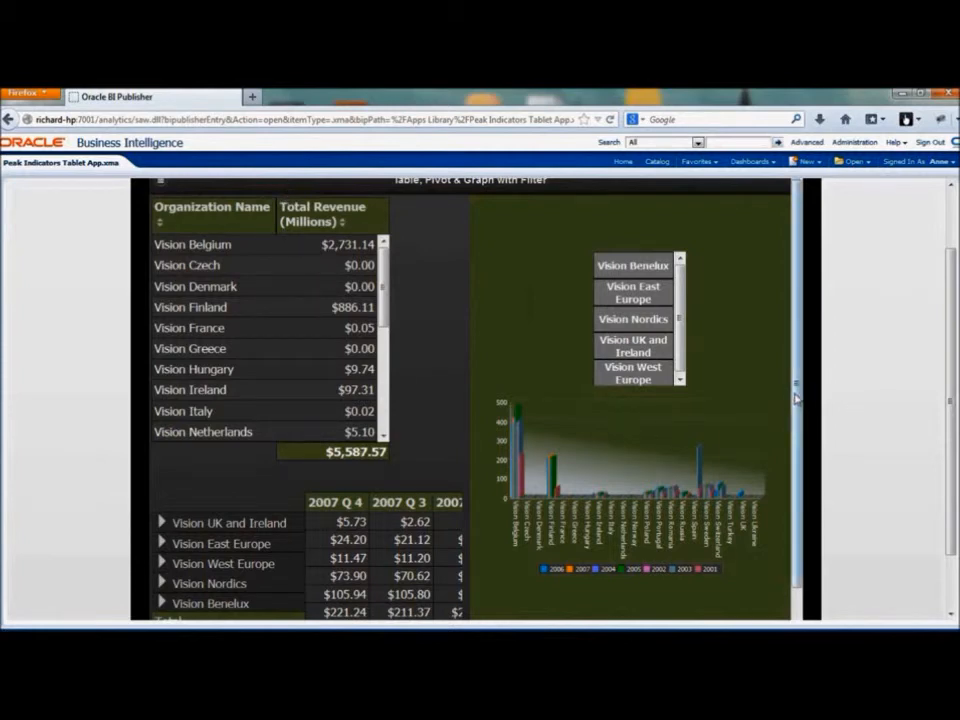
- Expand and collapse the Vision UK and Ireland row in the pivot table to inspect its organizations
{"action": "scroll", "coordinate": [793, 487], "scroll_direction": "down", "scroll_amount": 1}
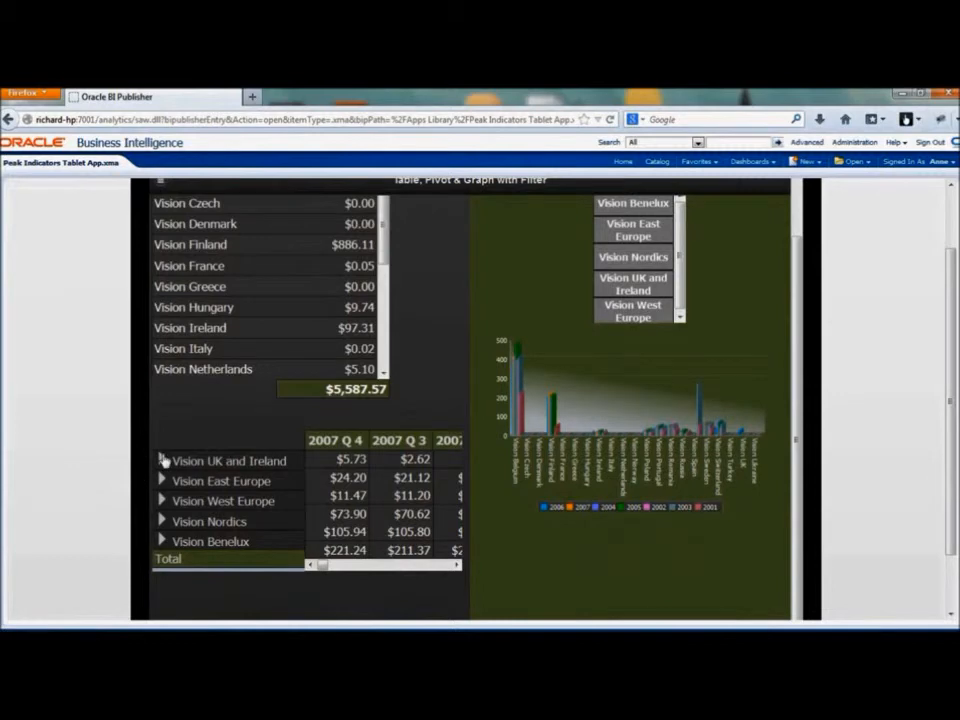
{"action": "left_click", "coordinate": [162, 460]}
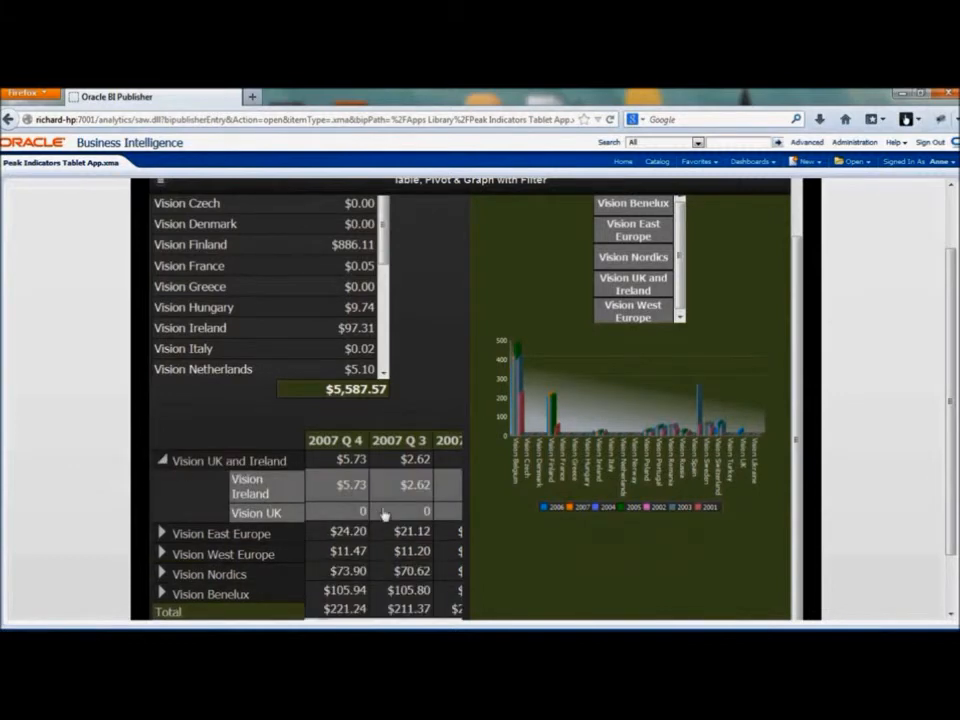
{"action": "left_click", "coordinate": [162, 461]}
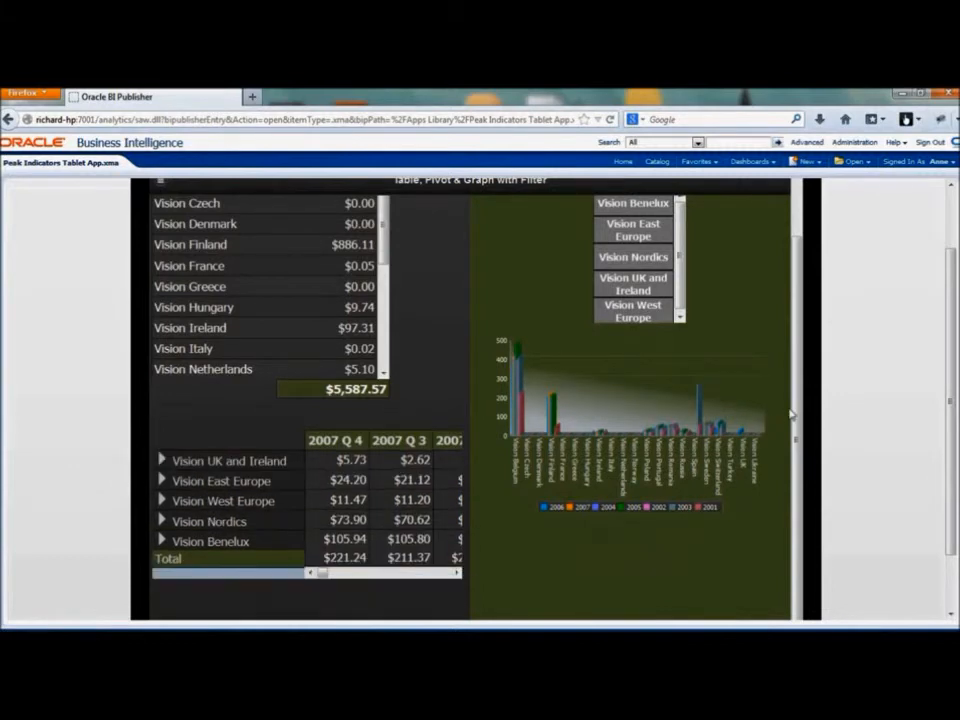
{"action": "left_click_drag", "start_coordinate": [791, 401], "coordinate": [801, 266]}
{"action": "left_click", "coordinate": [854, 368]}
{"action": "left_click", "coordinate": [739, 343]}
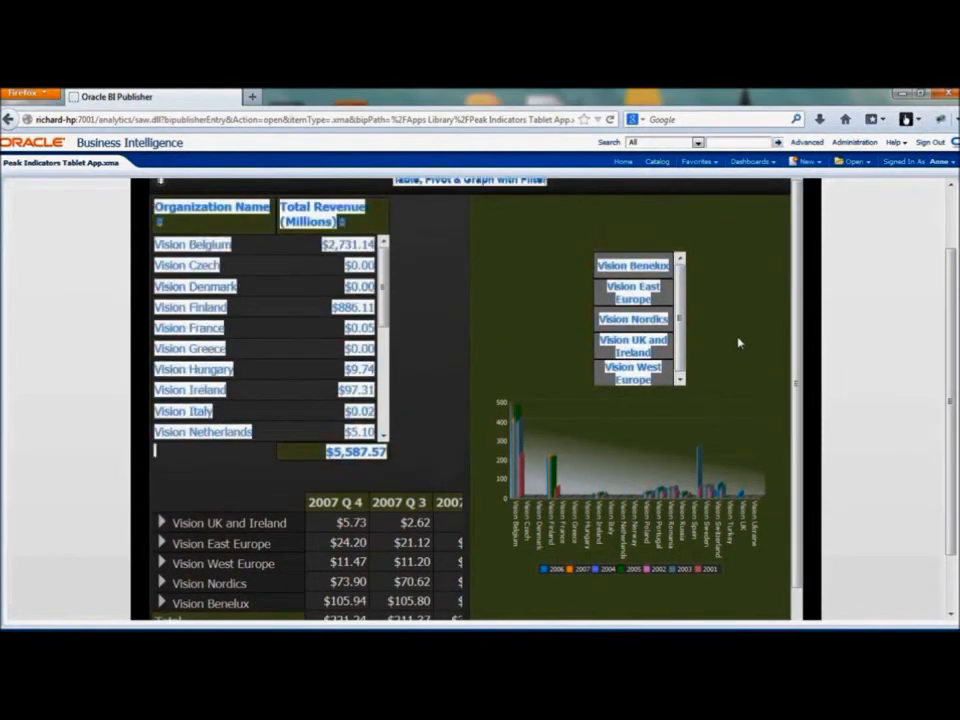
- Filter the table, pivot and graph by Vision West Europe, and switch the filter to Vision Nordics
{"action": "left_click", "coordinate": [653, 377]}
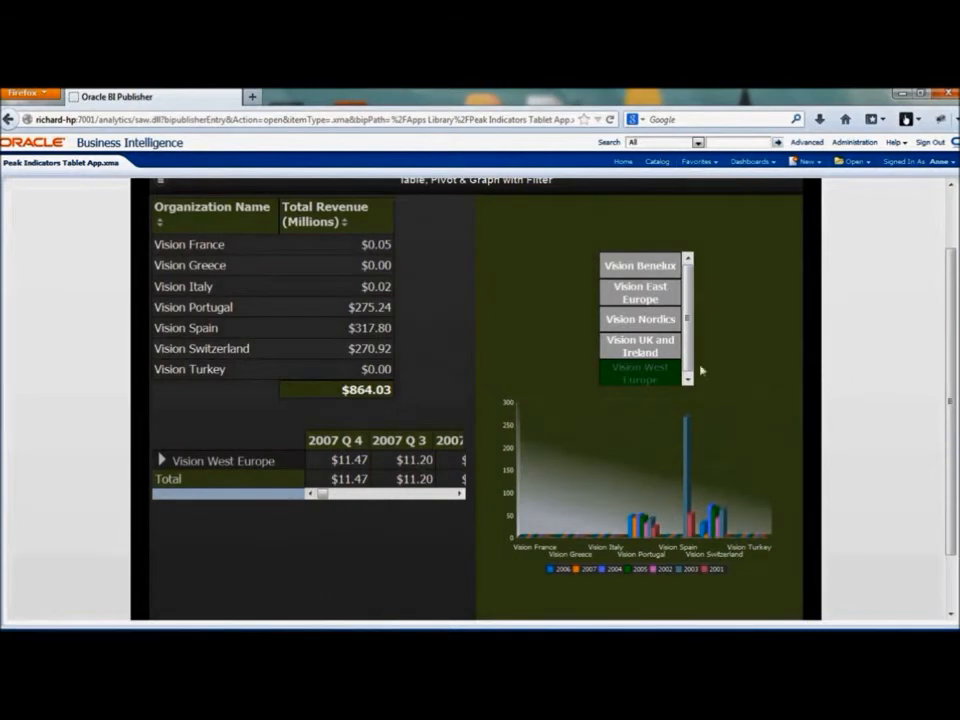
{"action": "left_click", "coordinate": [645, 326]}
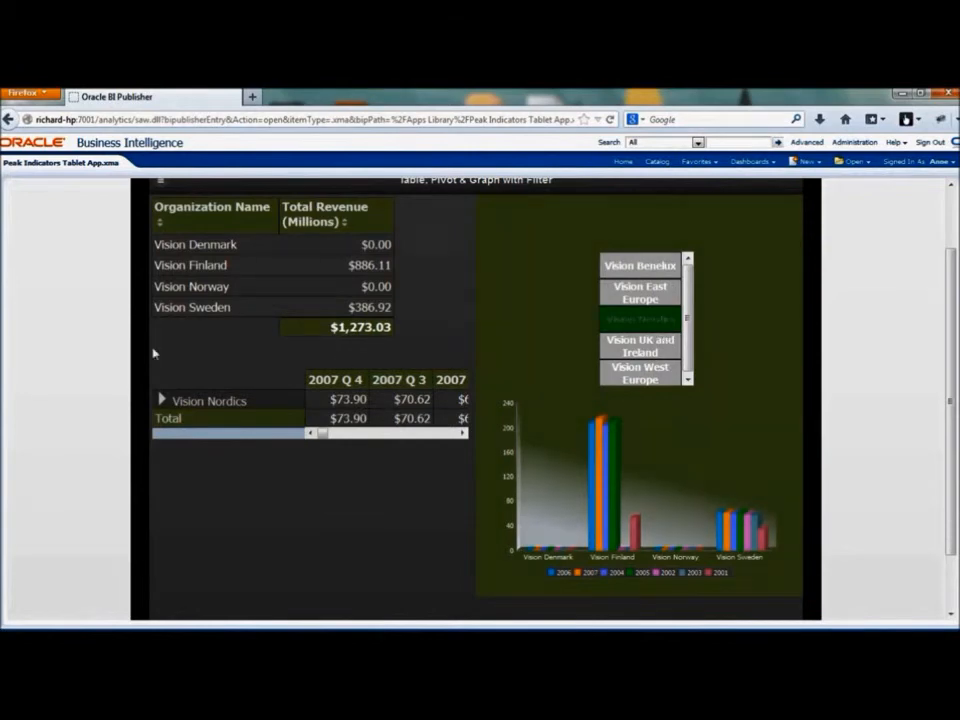
- Switch to the Tiles page and show and hide the Total Revenue colour legend
{"action": "scroll", "coordinate": [150, 321], "scroll_direction": "up", "scroll_amount": 2}
{"action": "left_click", "coordinate": [161, 256]}
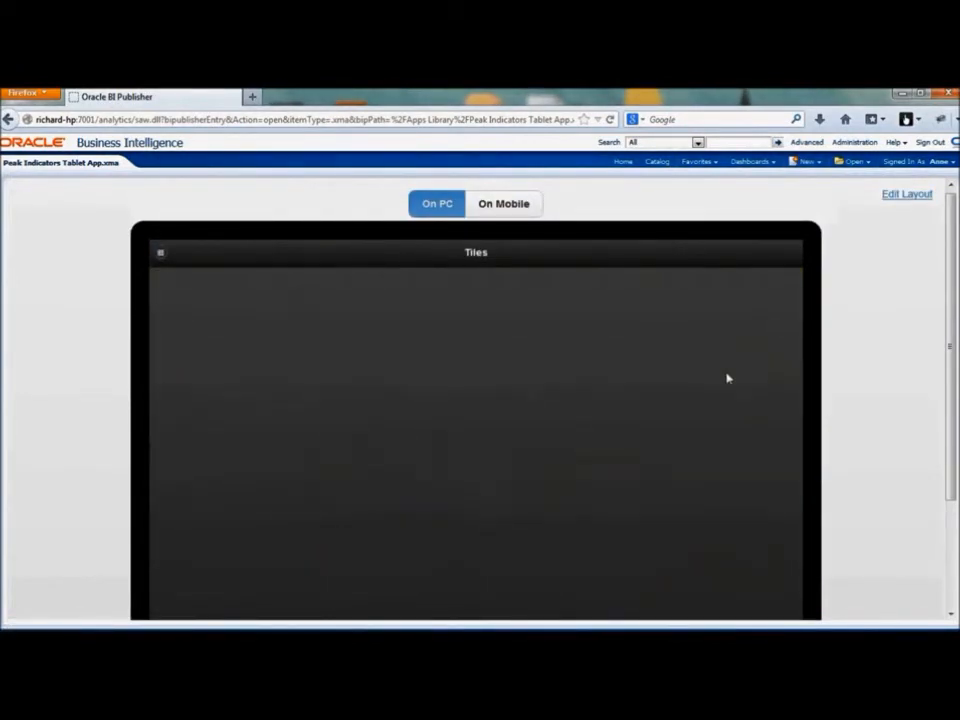
{"action": "scroll", "coordinate": [950, 291], "scroll_direction": "down", "scroll_amount": 1}
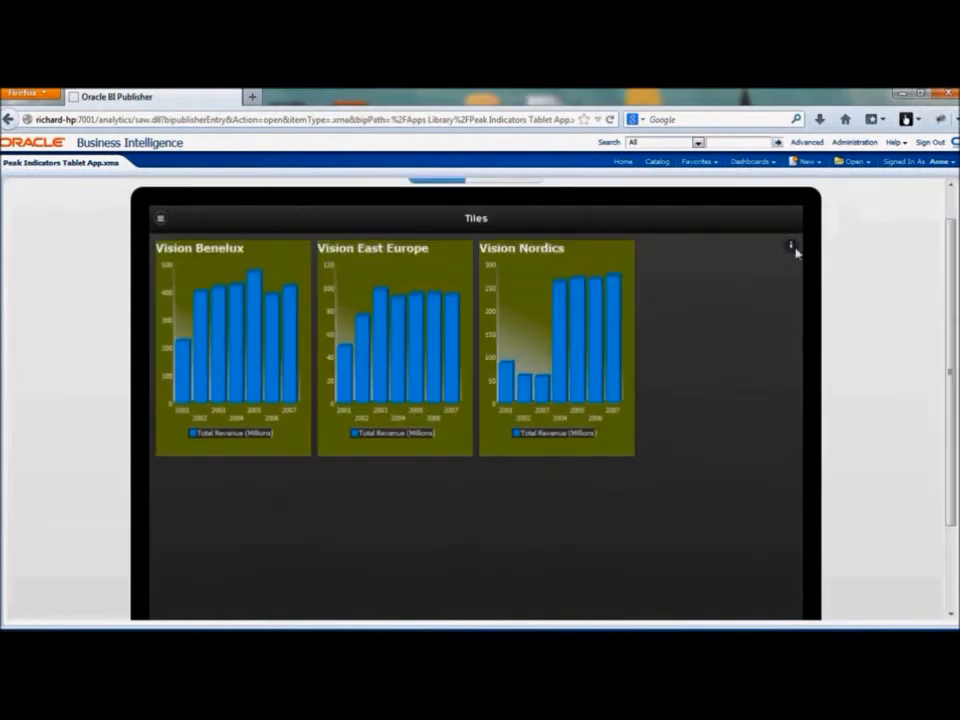
{"action": "left_click", "coordinate": [791, 245]}
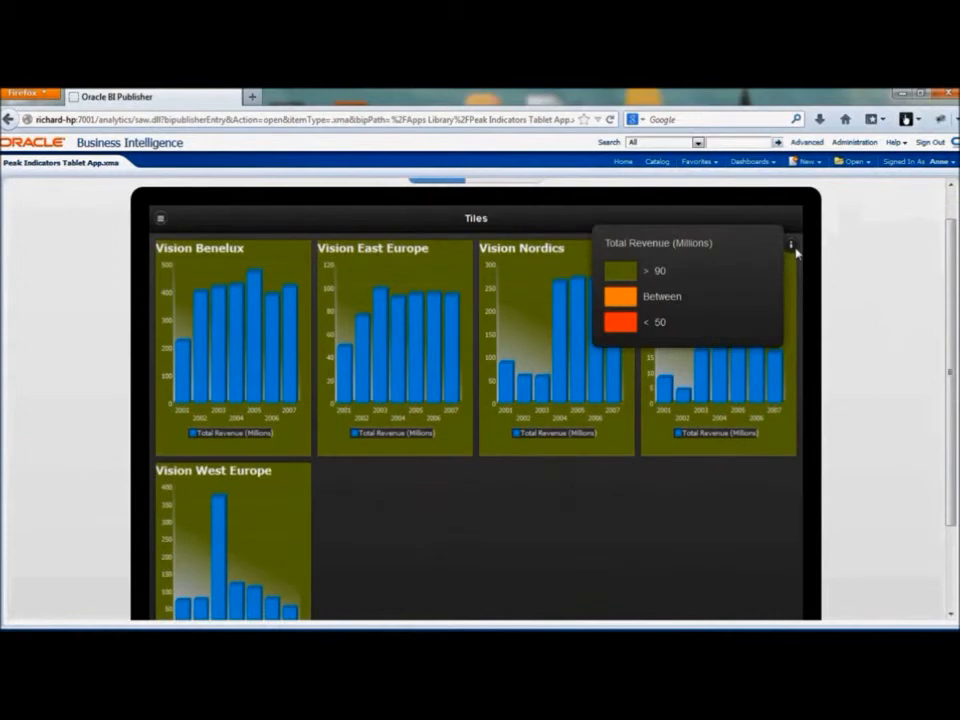
{"action": "left_click", "coordinate": [792, 247]}
- Drill from the 2006 bar in the Vision Nordics tile into the Pivot Table & Graph page and return to Tiles
{"action": "mouse_move", "coordinate": [594, 358]}
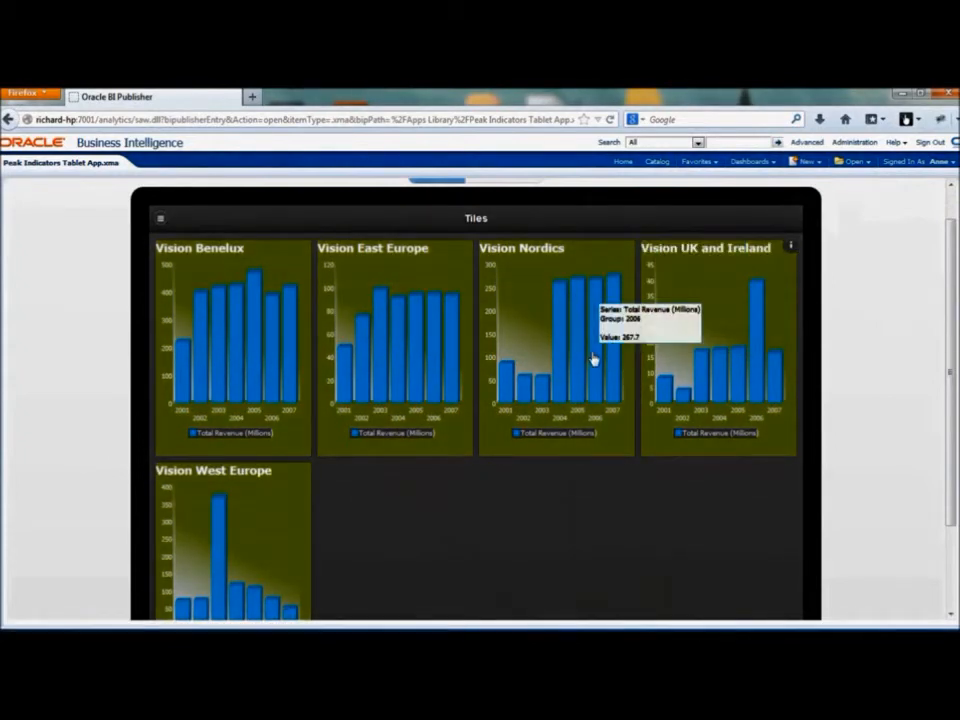
{"action": "left_click", "coordinate": [594, 358]}
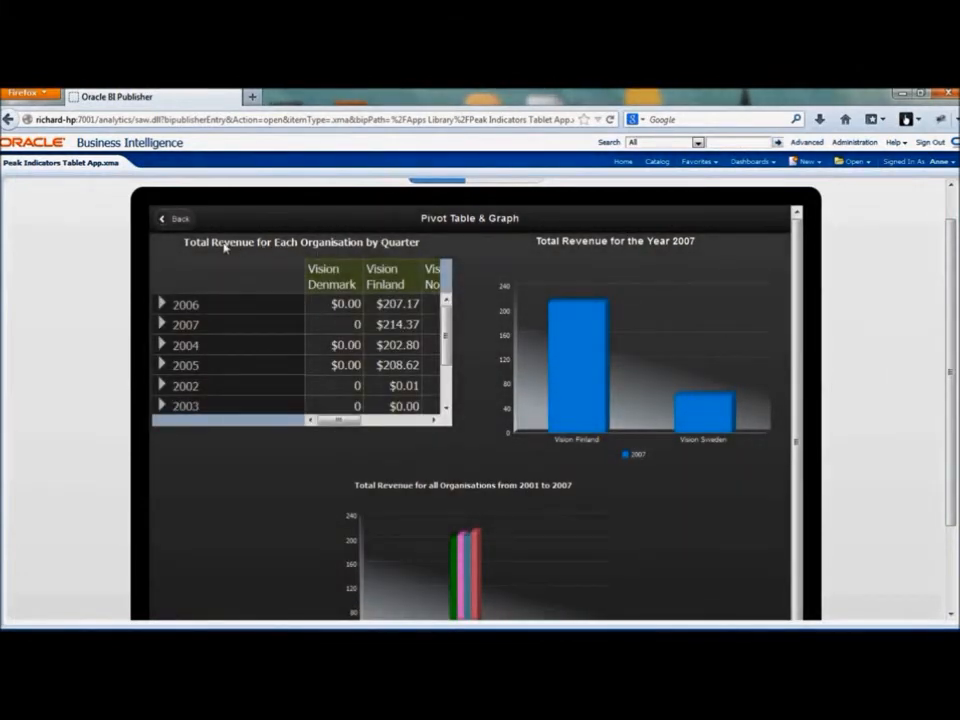
{"action": "left_click", "coordinate": [177, 218]}
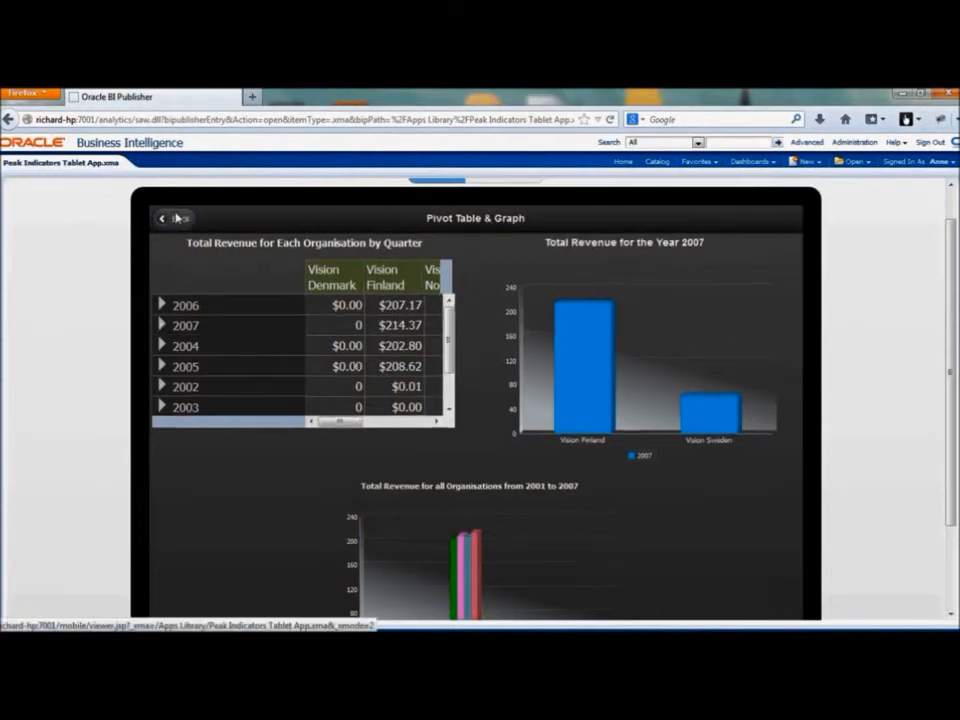
- Switch to the Accordion page and expand the Vision Ireland section to inspect its revenue chart
{"action": "left_click", "coordinate": [162, 220]}
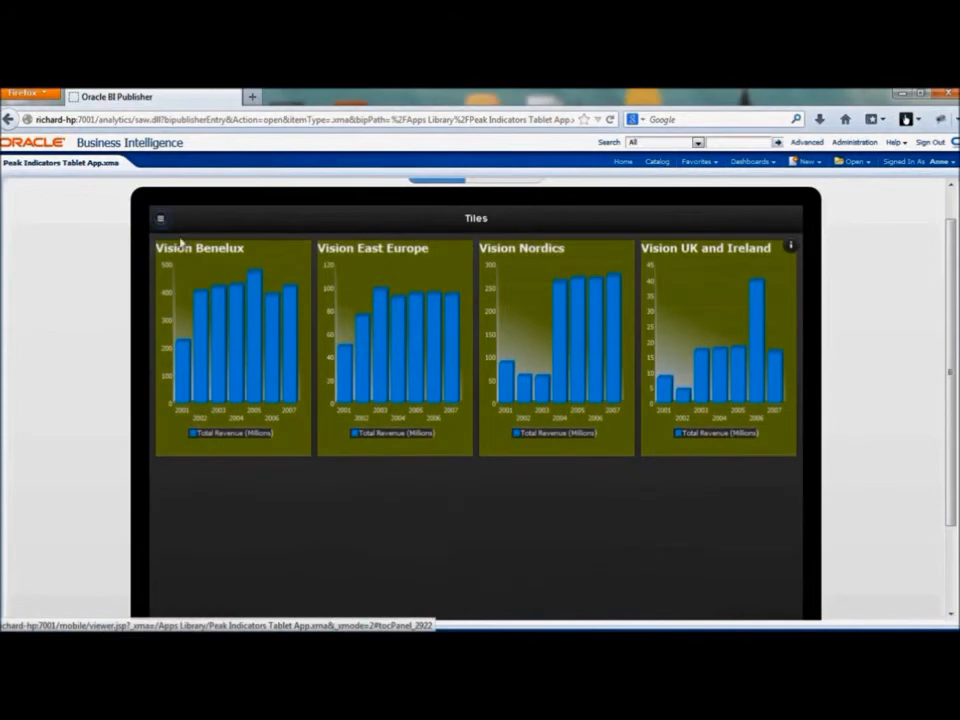
{"action": "left_click", "coordinate": [232, 355]}
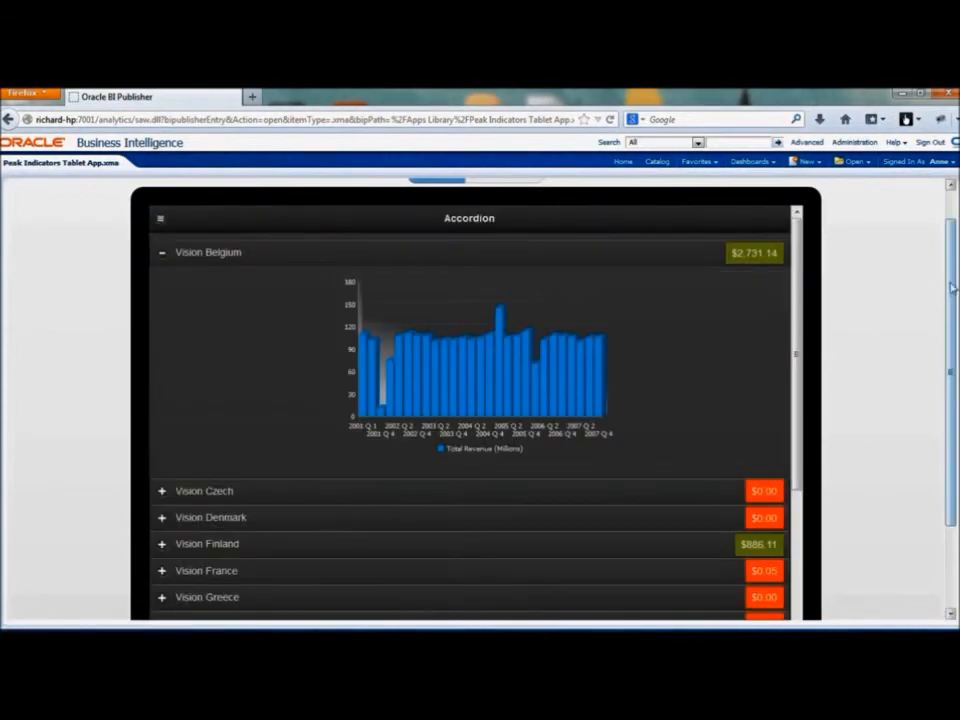
{"action": "scroll", "coordinate": [950, 315], "scroll_direction": "down", "scroll_amount": 2}
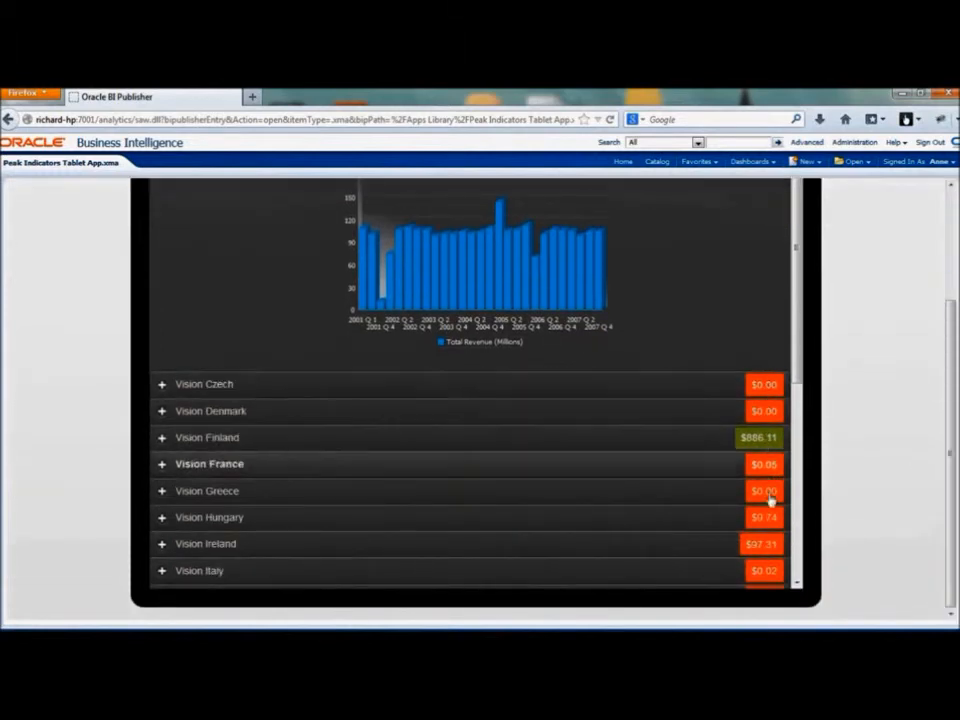
{"action": "left_click", "coordinate": [164, 549]}
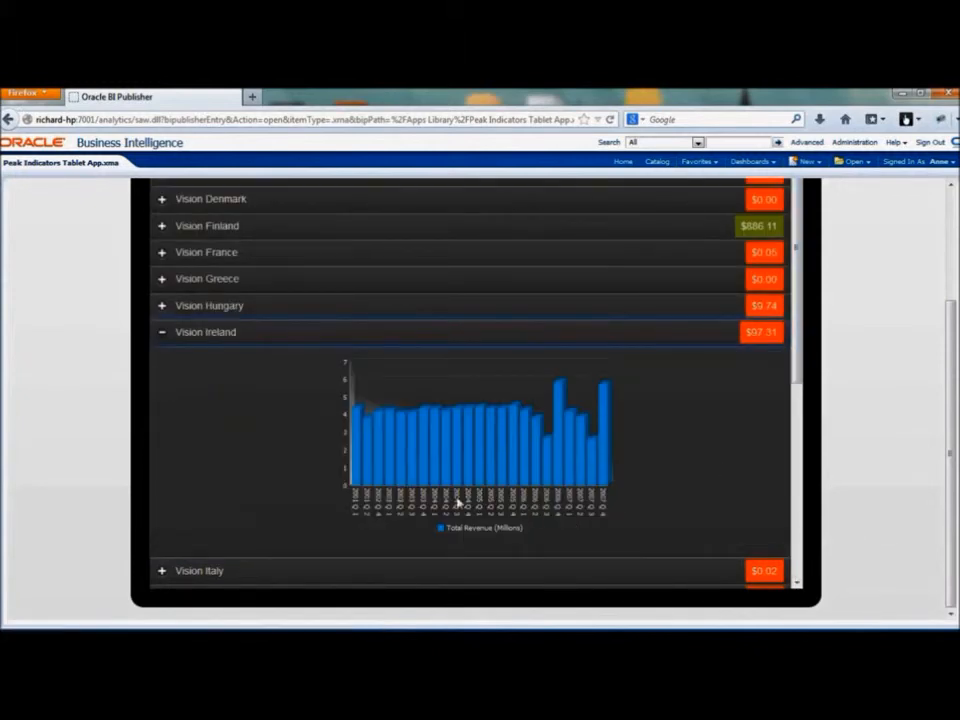
- Drill from Vision Ireland's 2005 Q 2 bar into the Table & Traffic Lights page and examine the sales rep revenues
{"action": "mouse_move", "coordinate": [510, 459]}
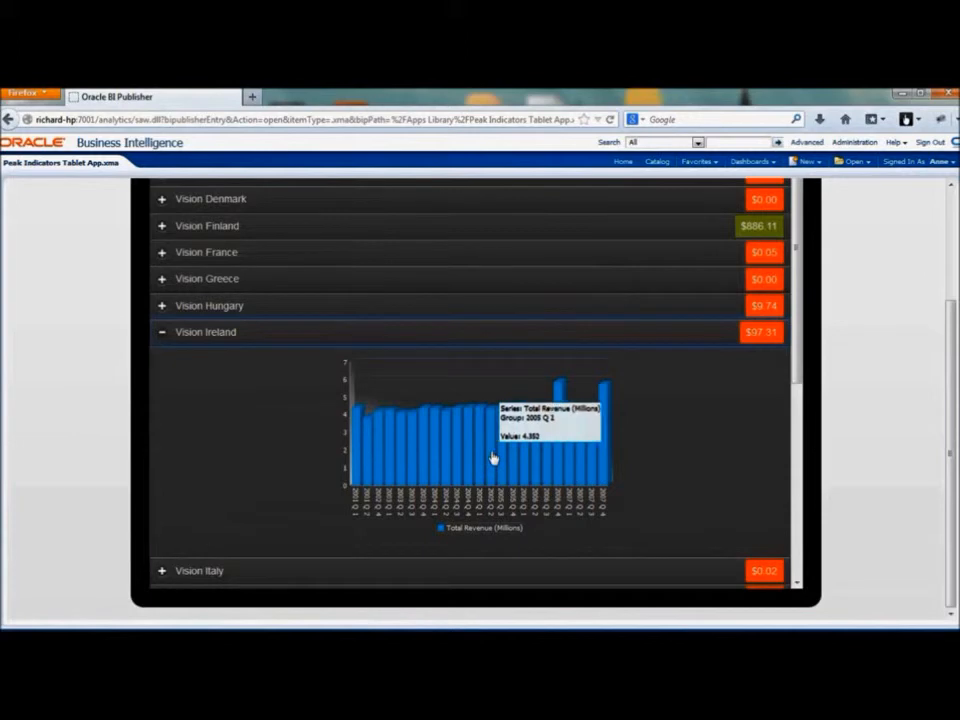
{"action": "left_click", "coordinate": [493, 460]}
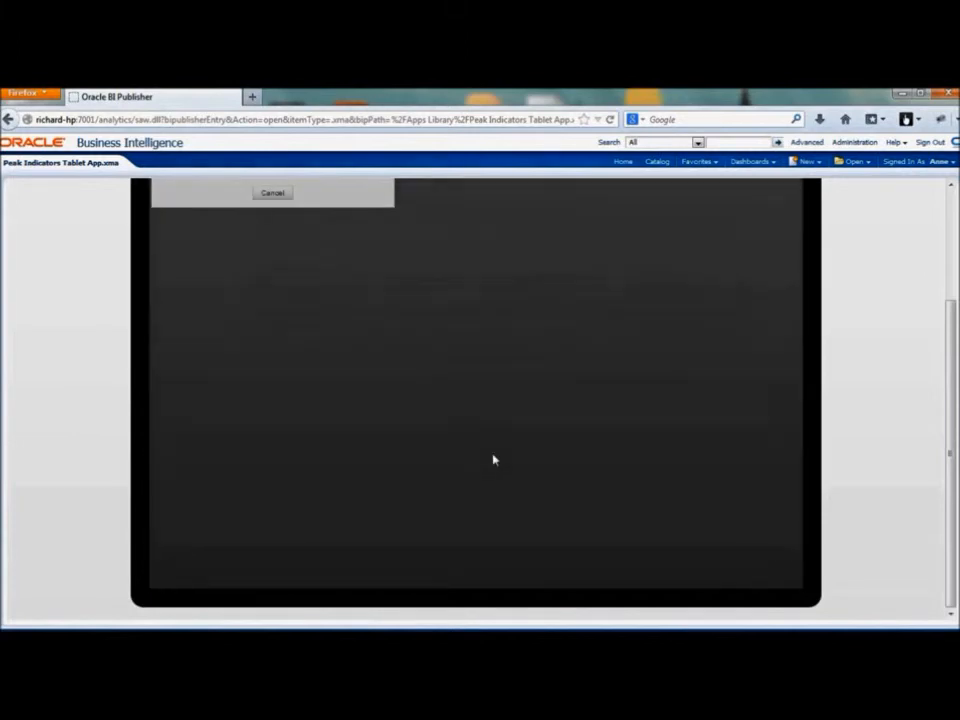
{"action": "left_click_drag", "start_coordinate": [948, 360], "coordinate": [948, 250]}
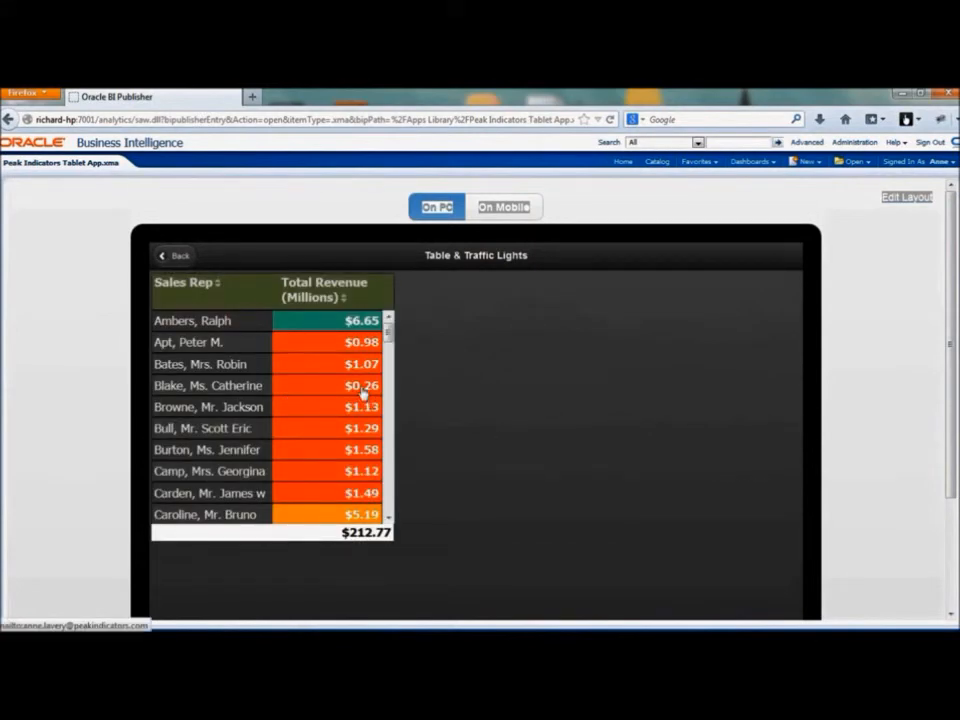
- Open a Gmail draft through the $0.26 revenue value's email link and return to the tablet app
{"action": "left_click", "coordinate": [363, 393]}
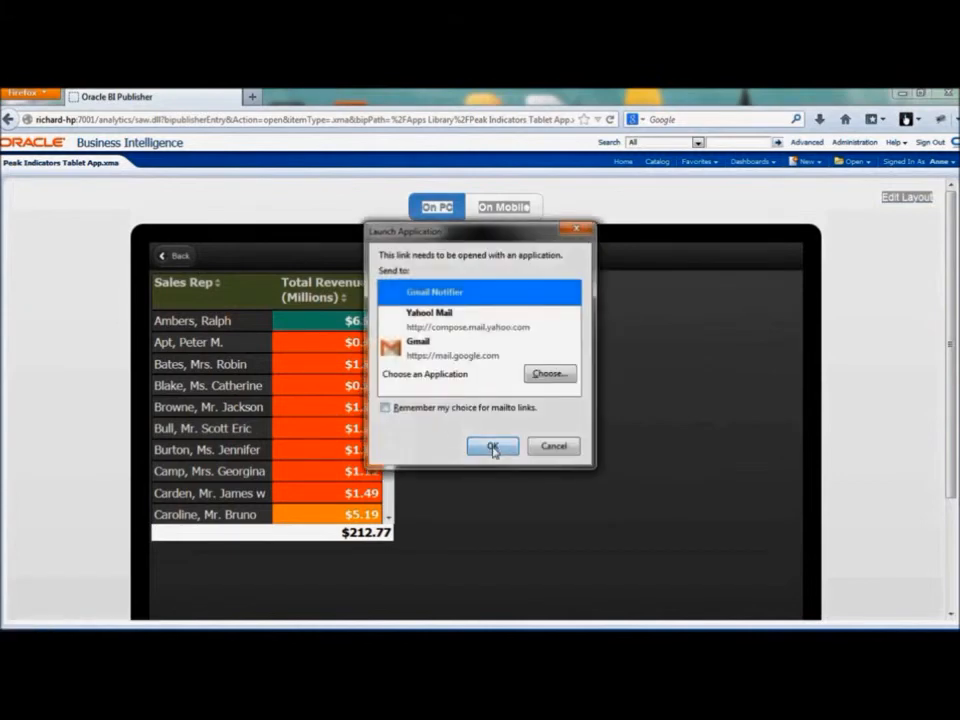
{"action": "left_click", "coordinate": [493, 447]}
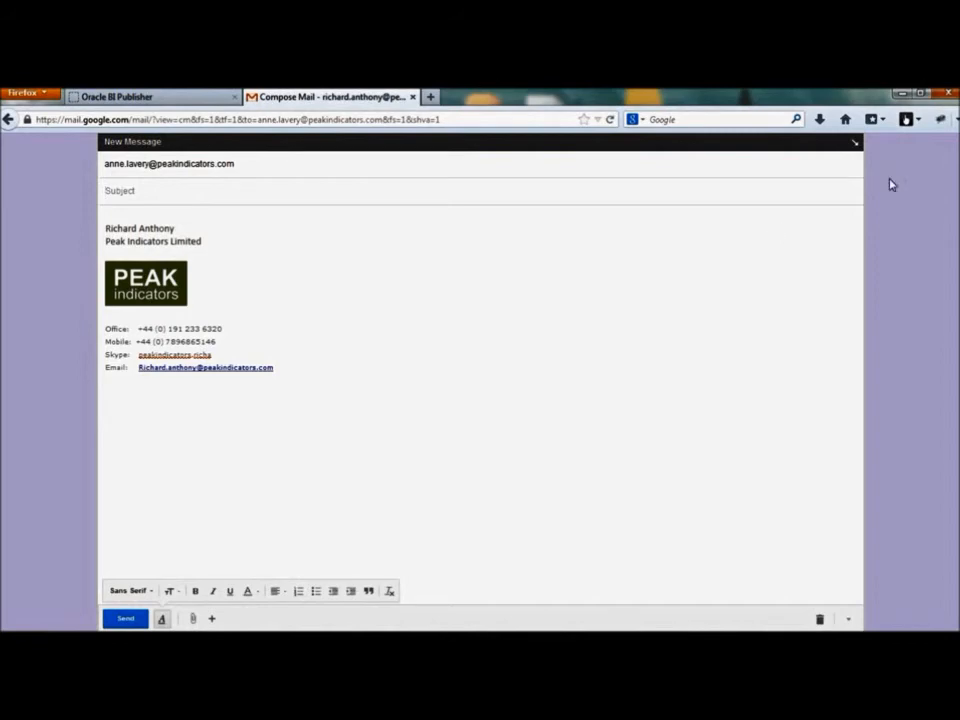
{"action": "left_click", "coordinate": [157, 97]}
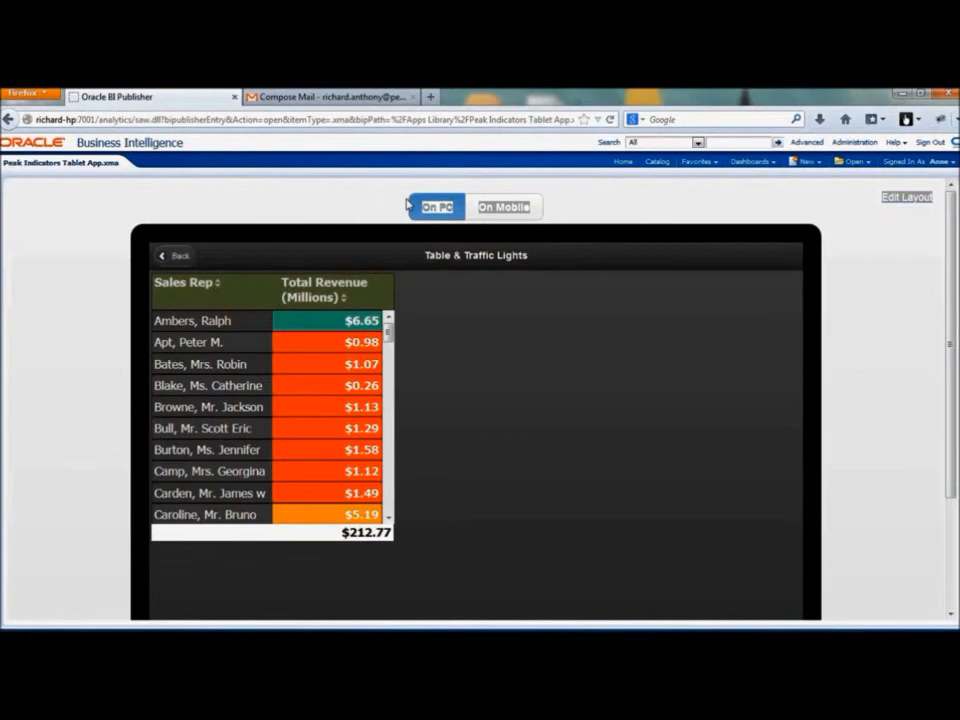
- Return to the BI home page, open the Mobile Apps Library and check both phone and tablet apps in My Apps
{"action": "left_click", "coordinate": [621, 166]}
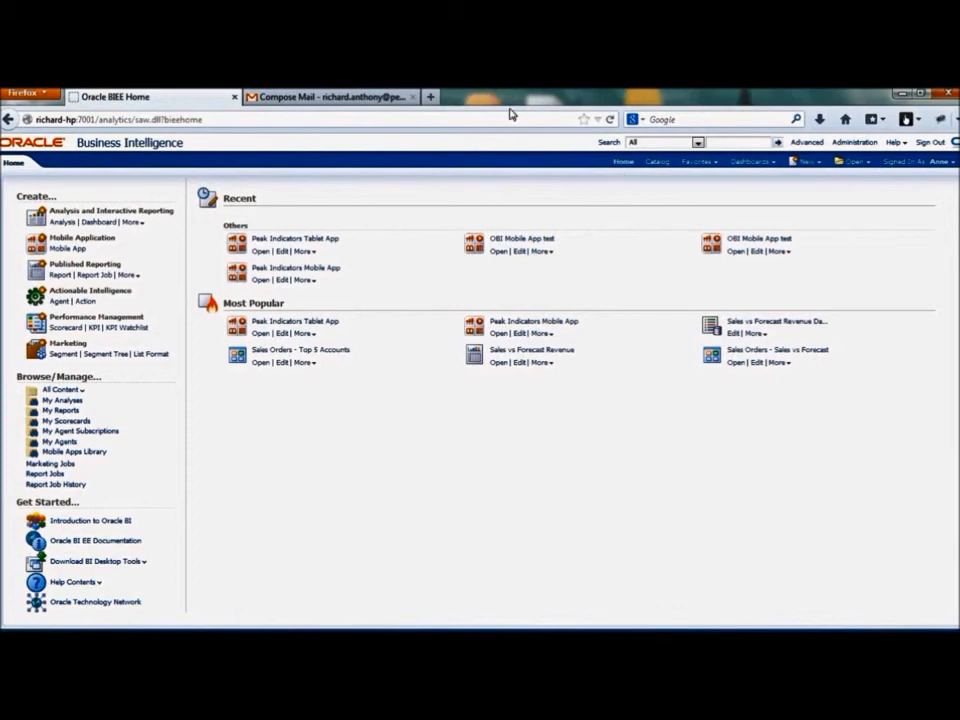
{"action": "left_click", "coordinate": [92, 456]}
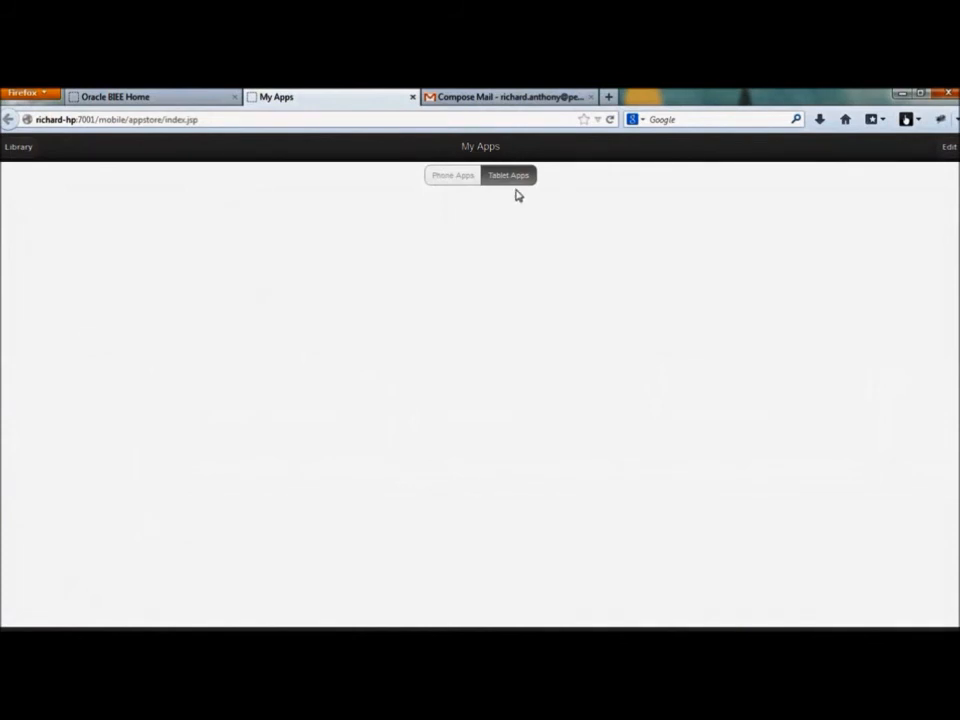
{"action": "left_click", "coordinate": [470, 185]}
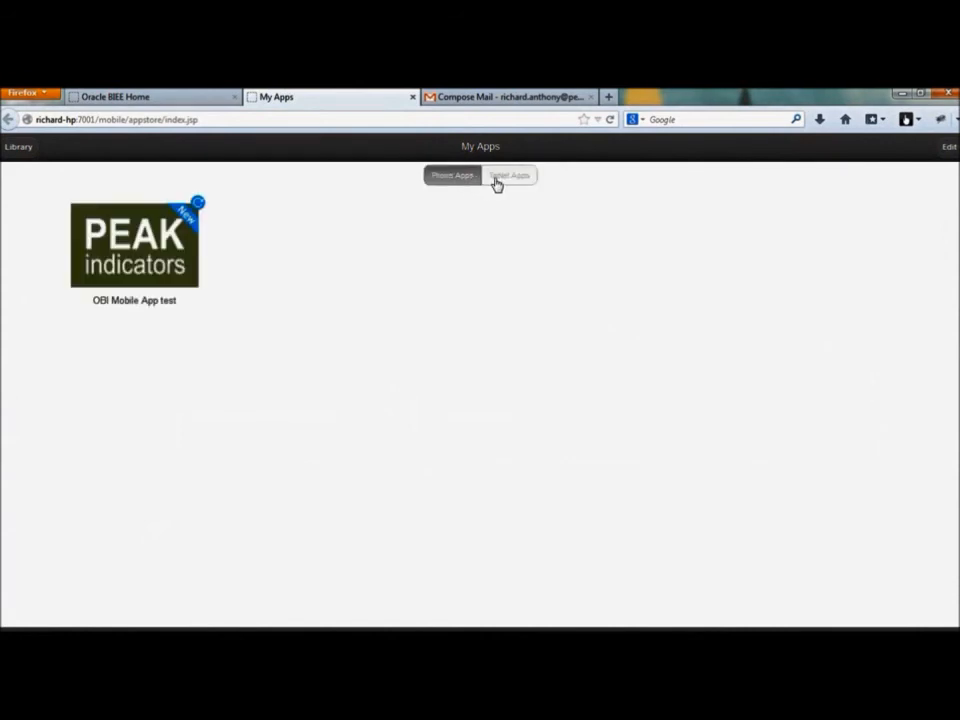
{"action": "left_click", "coordinate": [497, 185]}
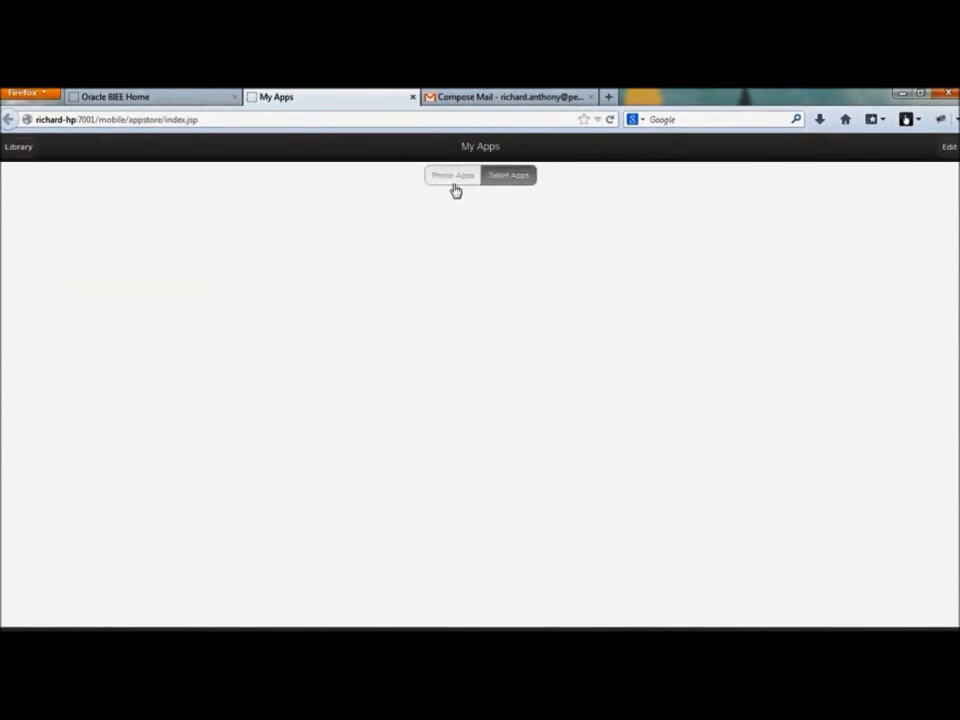
- Subscribe to trial_app from the phone apps in the Apps Library
{"action": "left_click", "coordinate": [15, 153]}
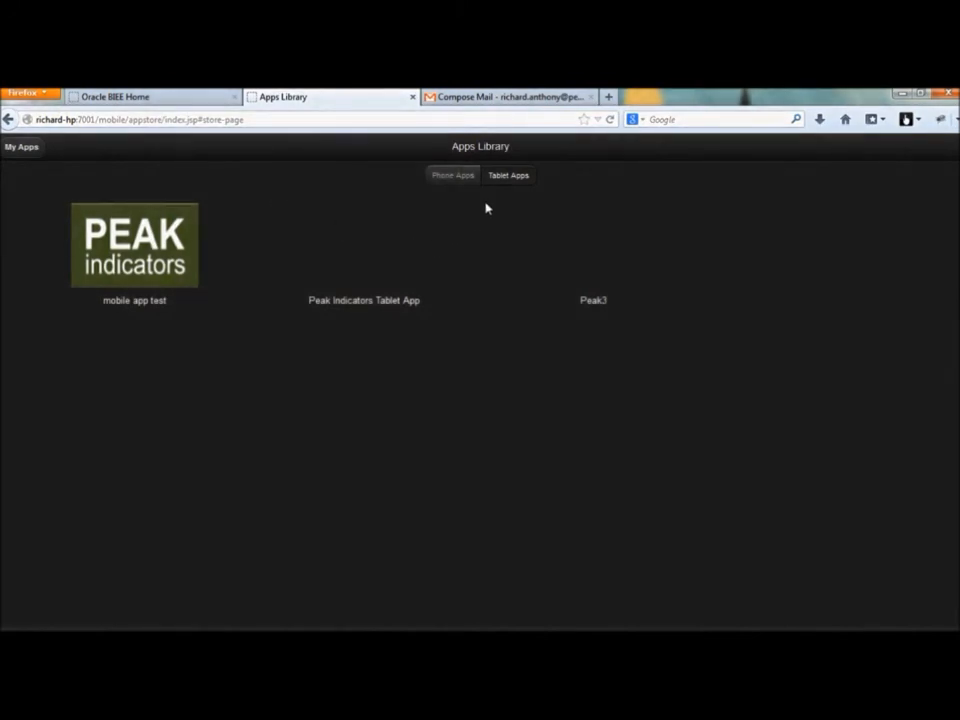
{"action": "left_click", "coordinate": [454, 178]}
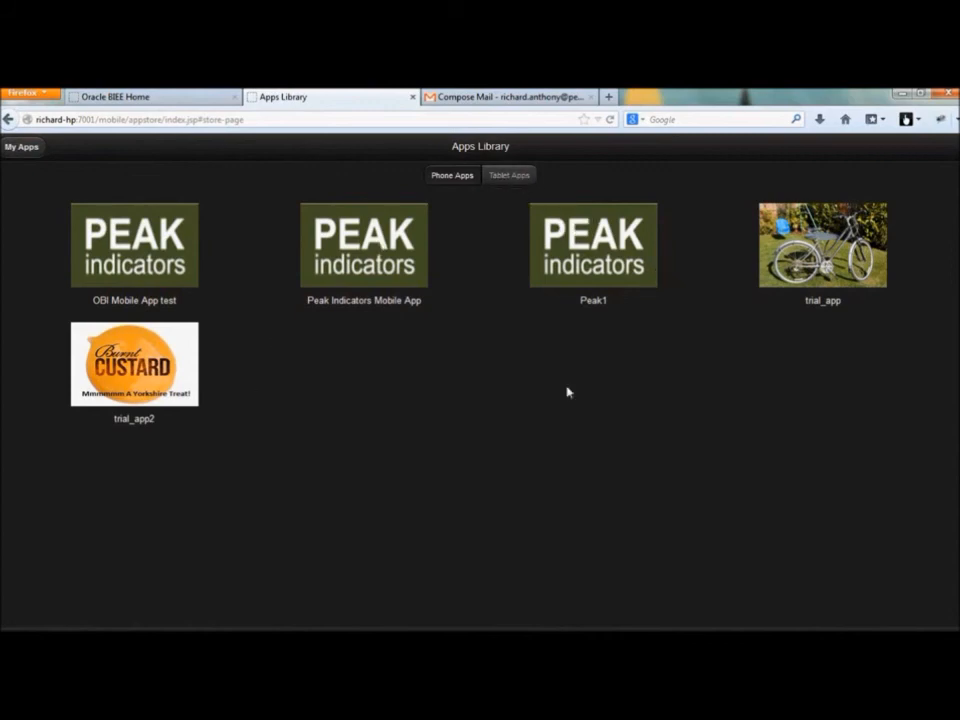
{"action": "left_click", "coordinate": [836, 247]}
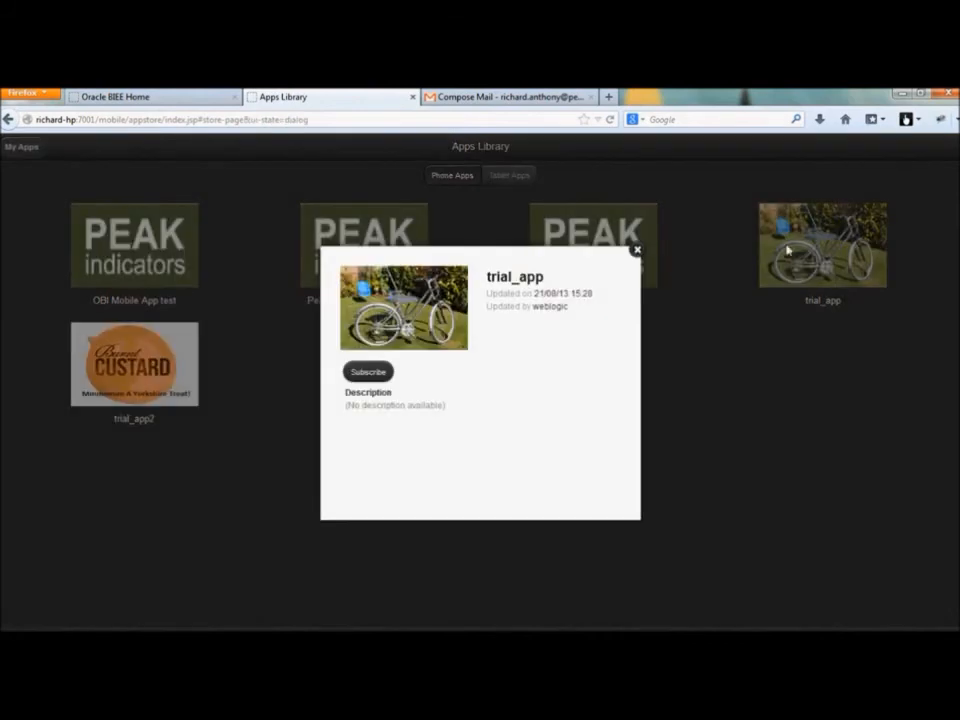
{"action": "left_click", "coordinate": [376, 384]}
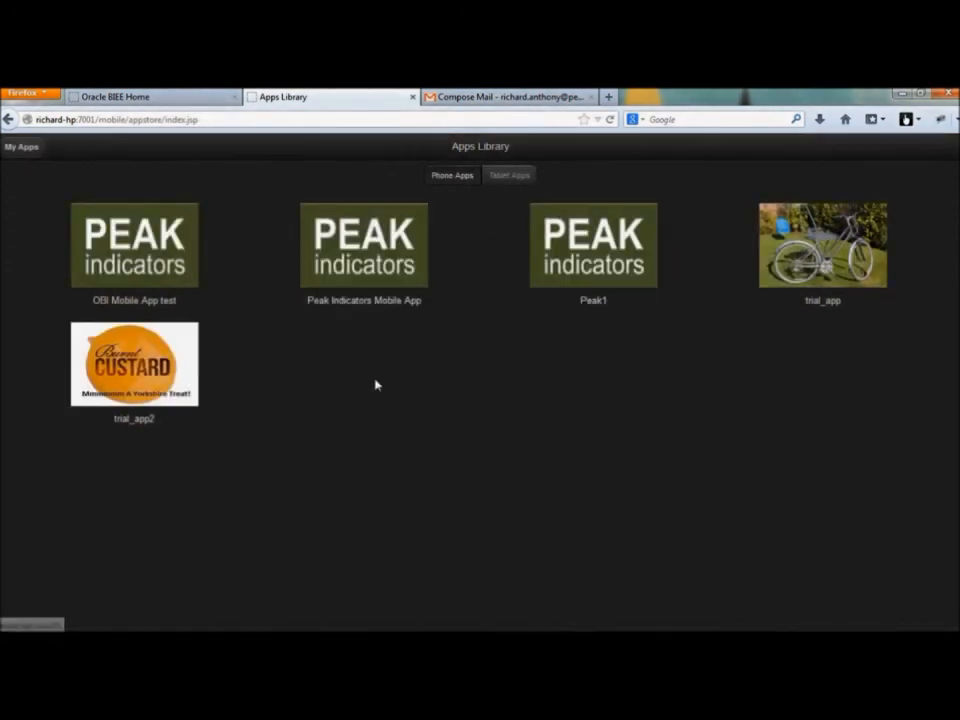